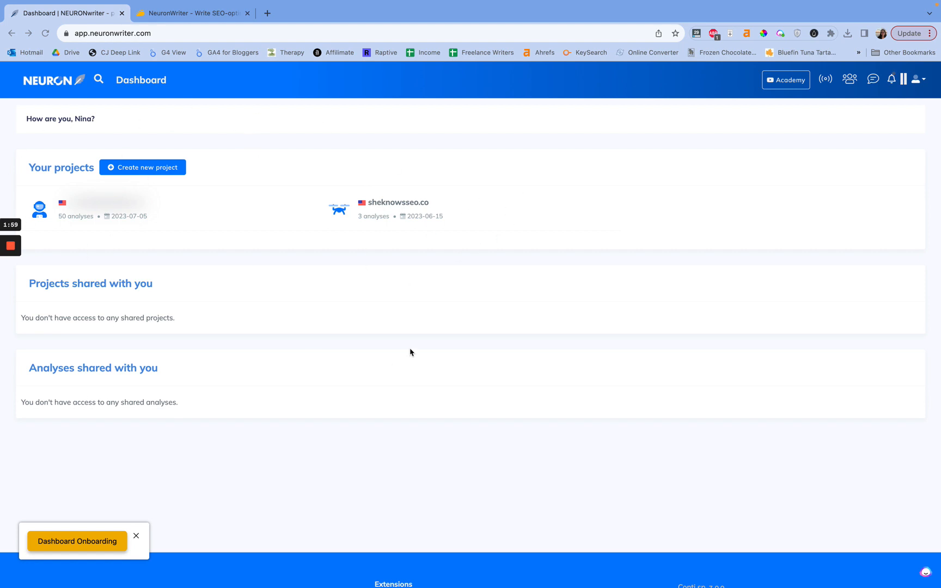
- Switch to the NeuronWriter page on AppSumo and examine the Single plan's price and monthly content analysis queries
left_click(214, 13)
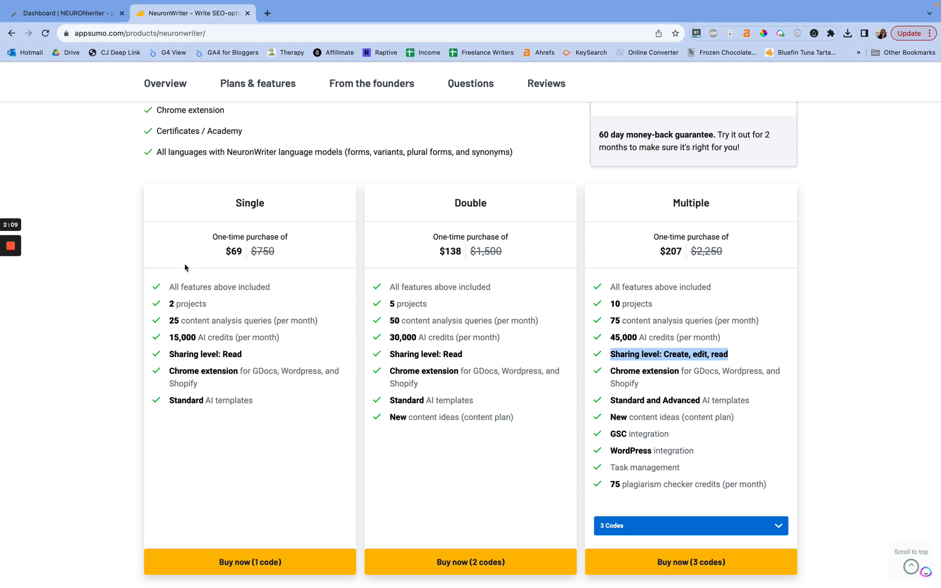
left_click(138, 364)
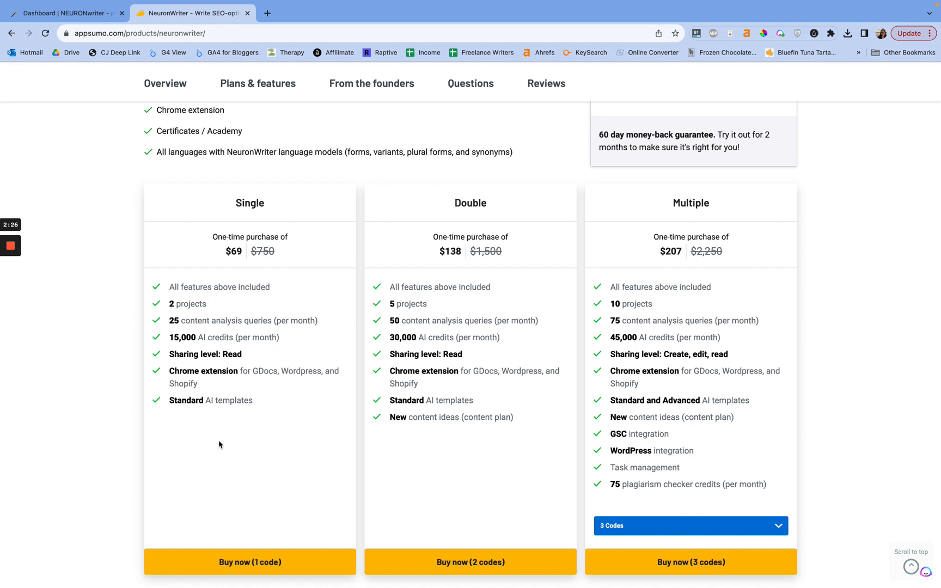
left_click_drag(251, 249, 294, 250)
left_click(279, 253)
left_click_drag(170, 321, 318, 322)
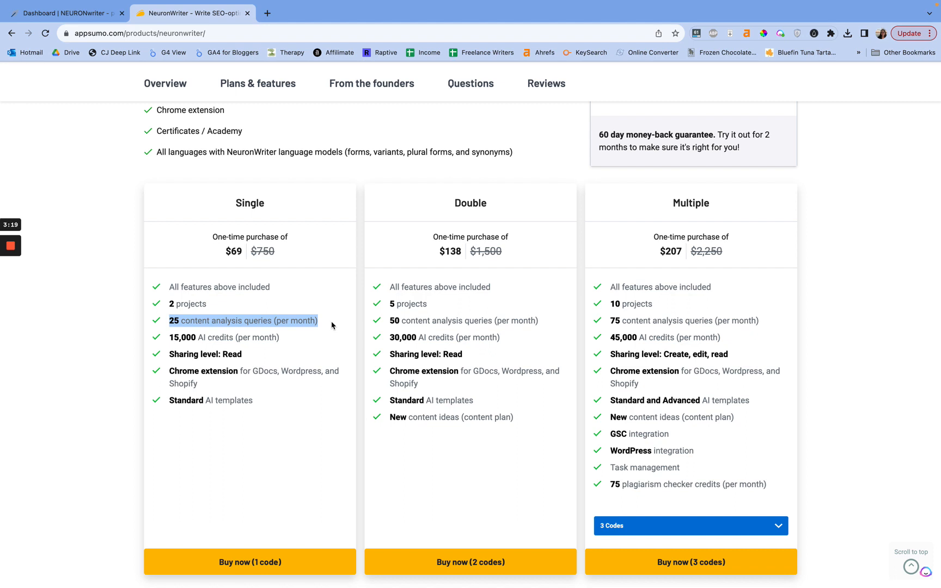
- Examine the Single plan's monthly AI credits and sharing level alongside its content analysis queries
triple_click(315, 336)
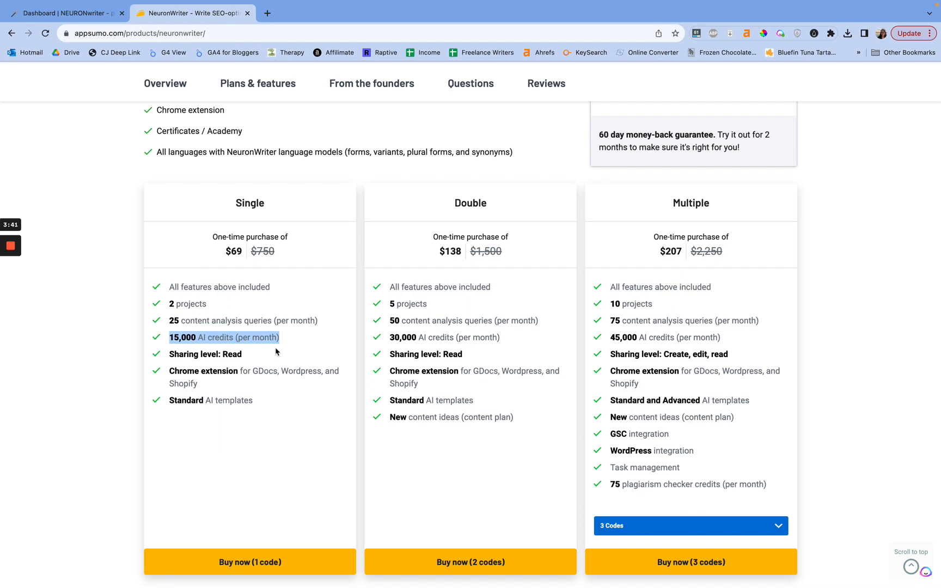
triple_click(282, 320)
left_click(248, 323)
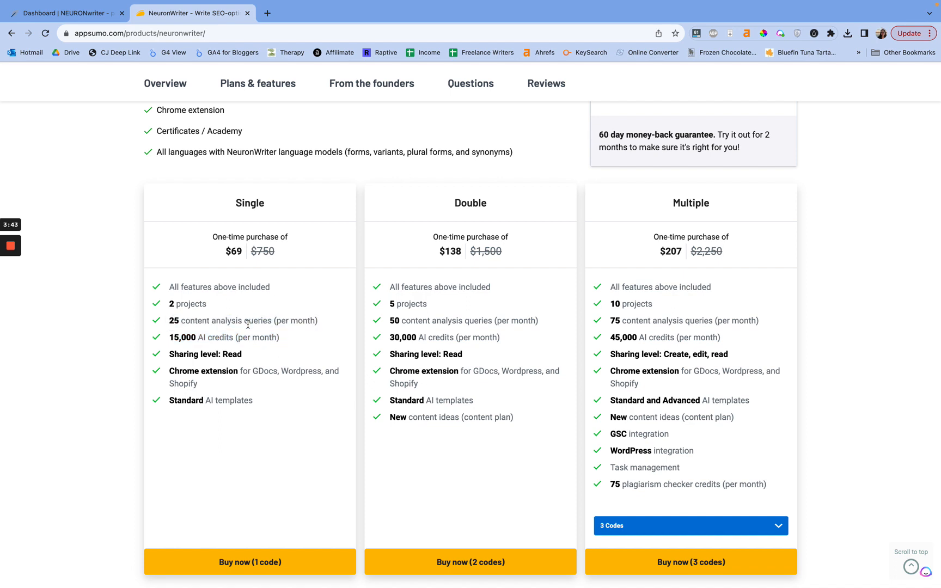
triple_click(248, 323)
triple_click(254, 337)
left_click(262, 365)
triple_click(234, 355)
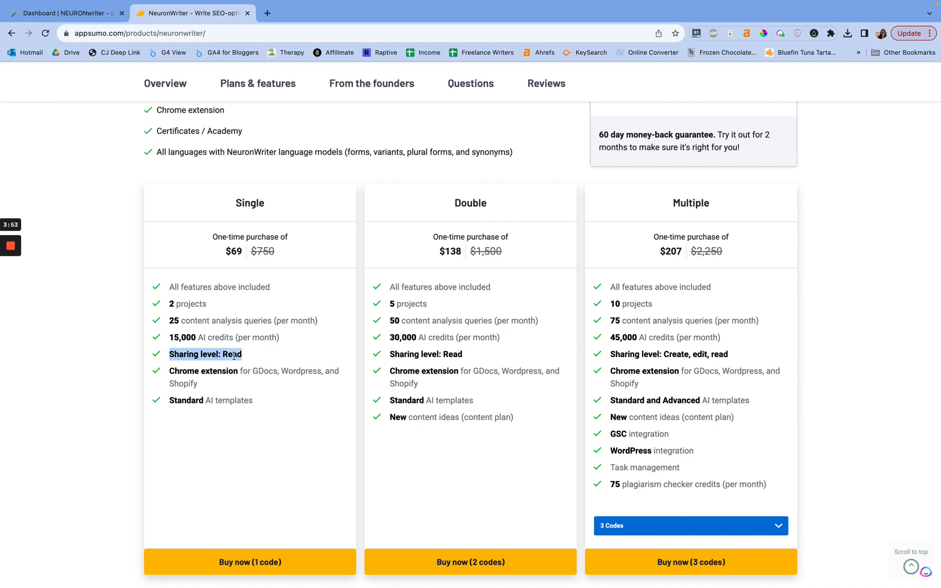
left_click(259, 358)
triple_click(259, 358)
- Examine the Multiple plan's sharing level, GSC integration and plagiarism checker credits
triple_click(639, 358)
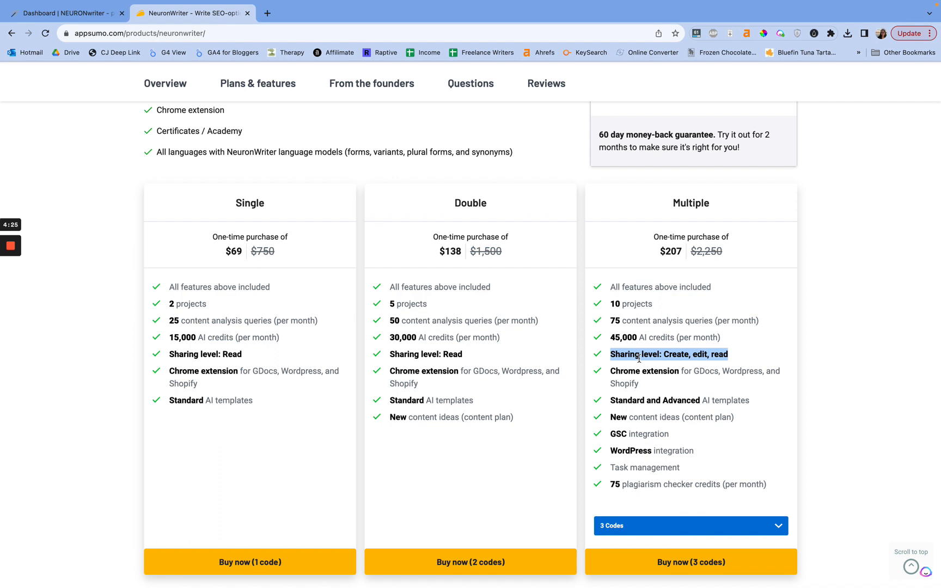
left_click(638, 358)
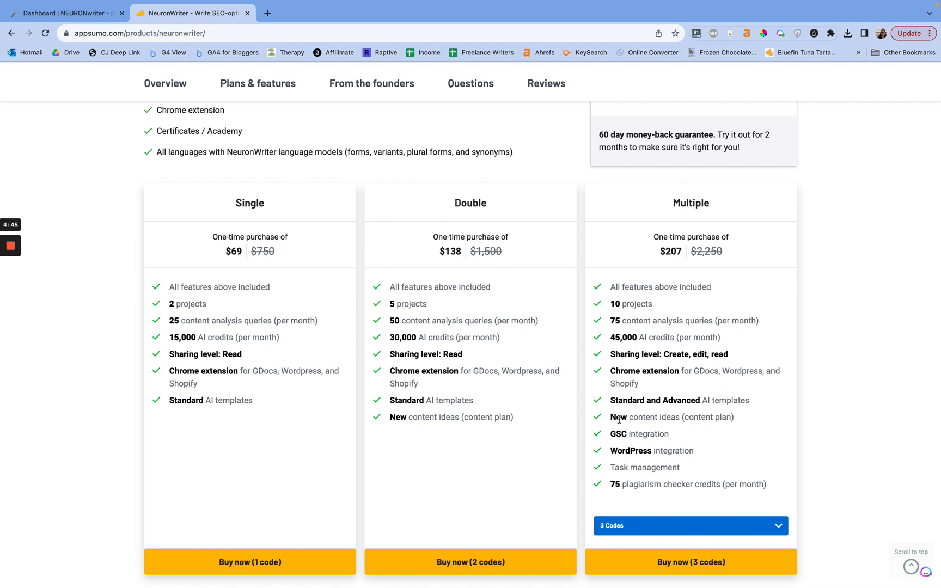
left_click_drag(607, 435, 691, 435)
left_click(692, 435)
triple_click(771, 490)
left_click(752, 485)
- Return to the NeuronWriter dashboard and open the sheknowsseo.co project
left_click(102, 15)
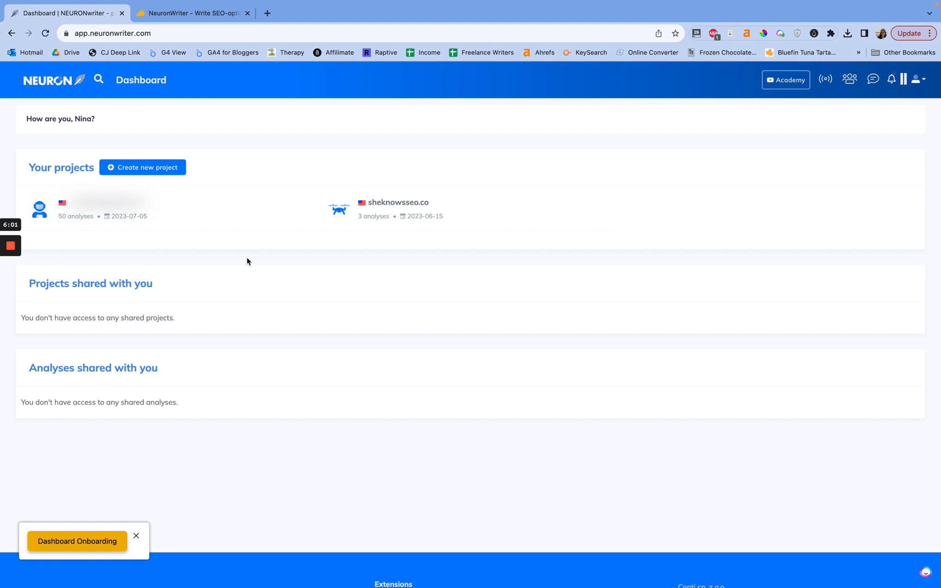
left_click(396, 203)
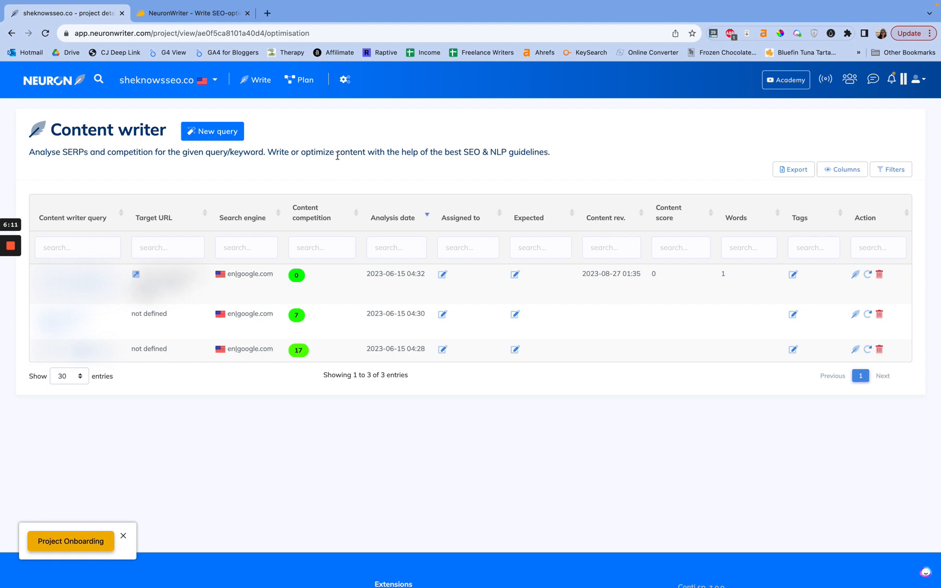
right_click(337, 155)
key("Escape")
- Try to start a new content writer query in the project
left_click(223, 145)
left_click(223, 136)
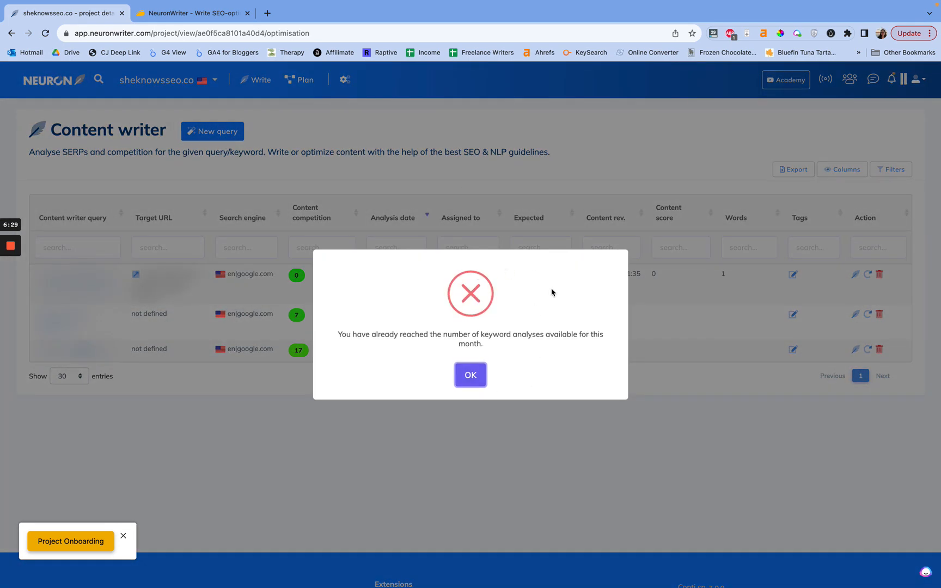
triple_click(406, 337)
left_click(438, 334)
left_click(470, 375)
- View the status tags available for the first content query without applying any
left_click(105, 324)
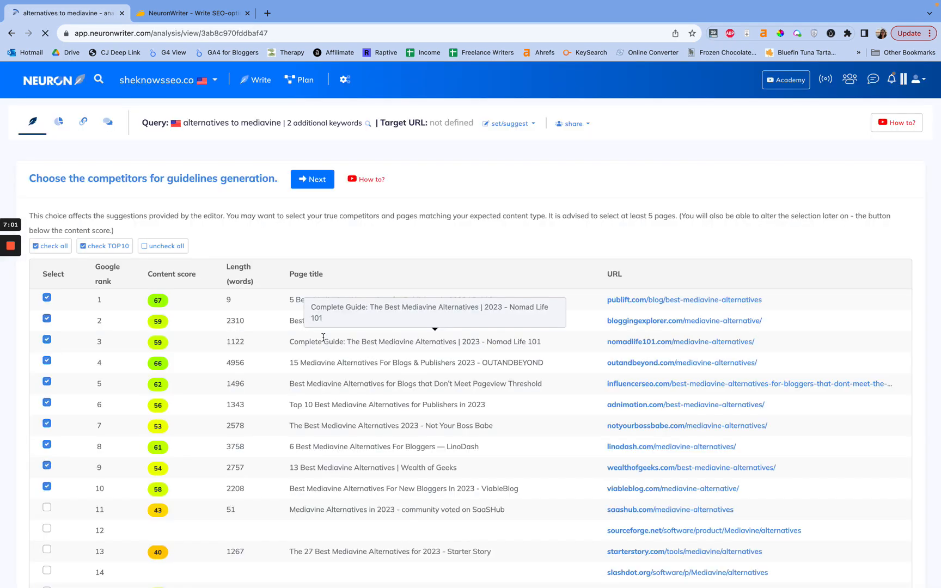
key("super+Left")
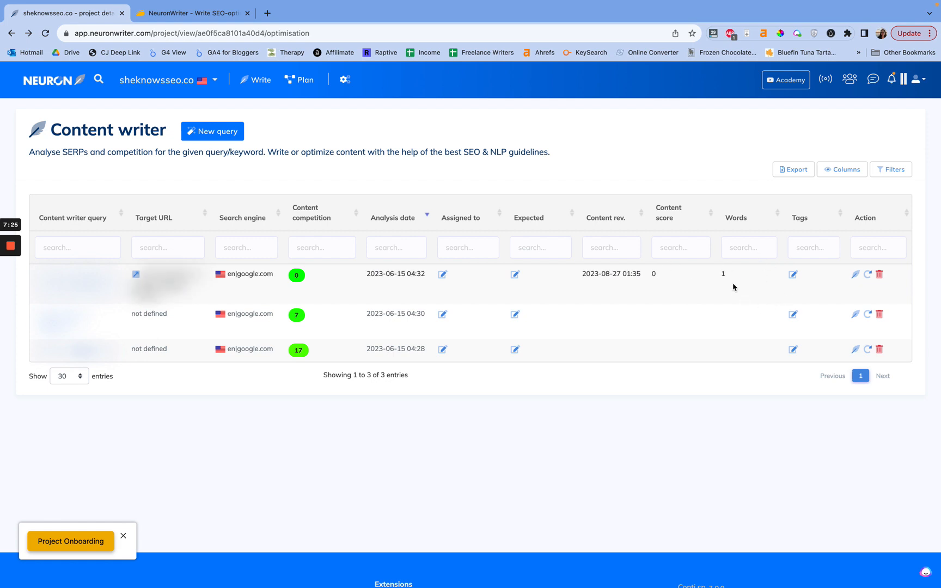
left_click(793, 273)
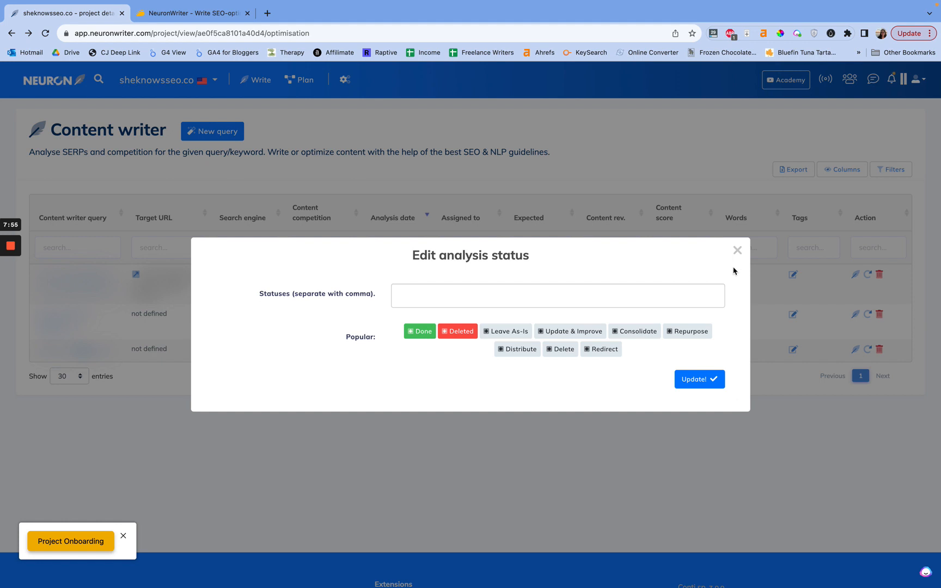
left_click(738, 251)
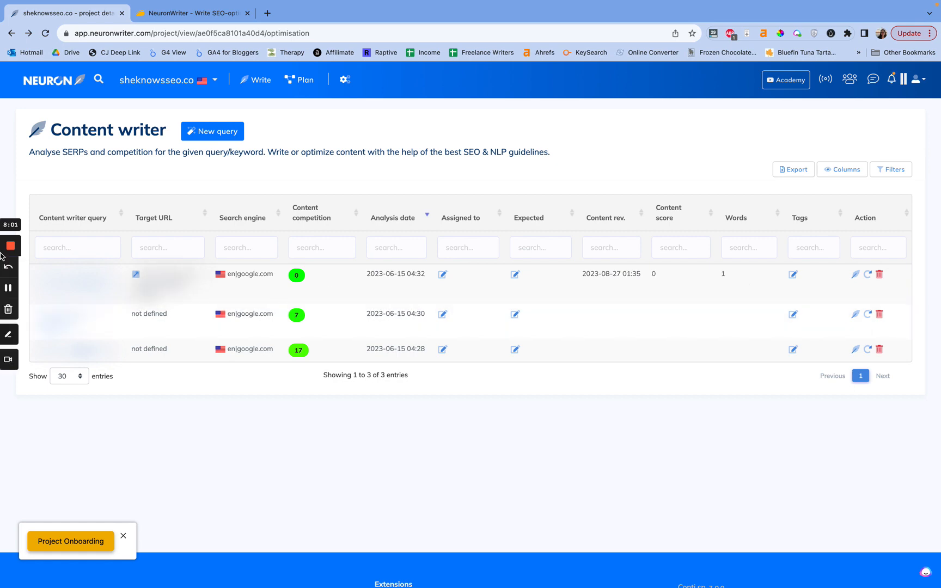
- Open the "alternatives to mediavine" analysis and review its additional keywords
left_click(55, 317)
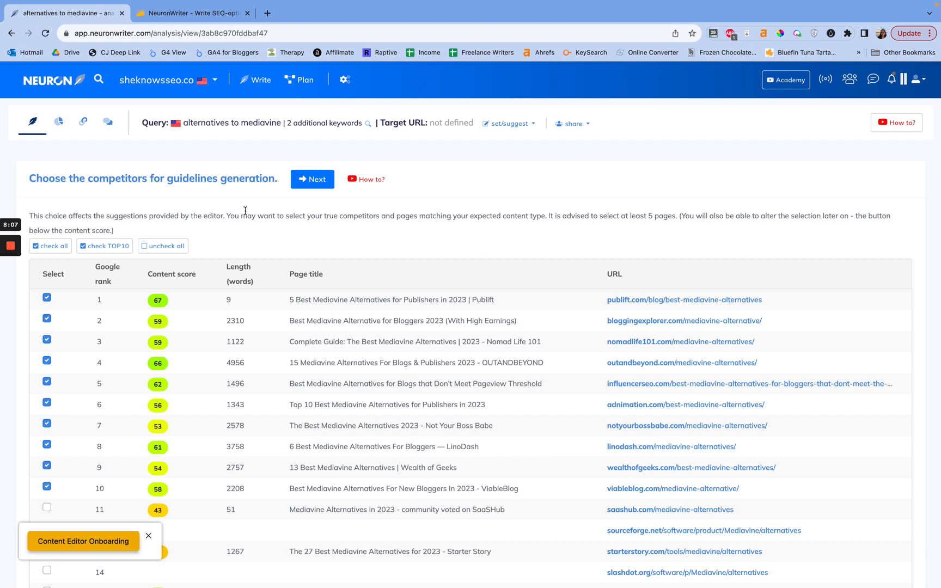
left_click_drag(184, 123, 280, 123)
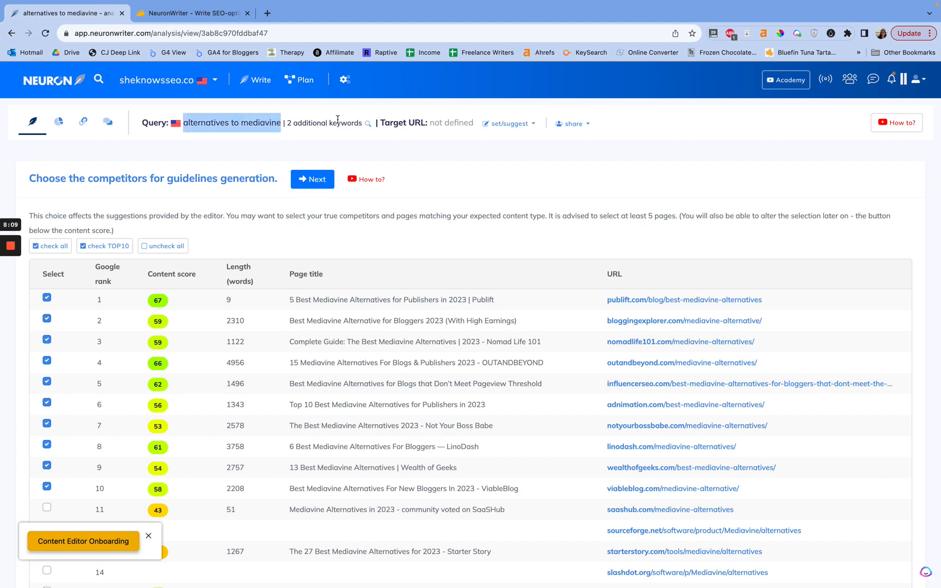
left_click(368, 124)
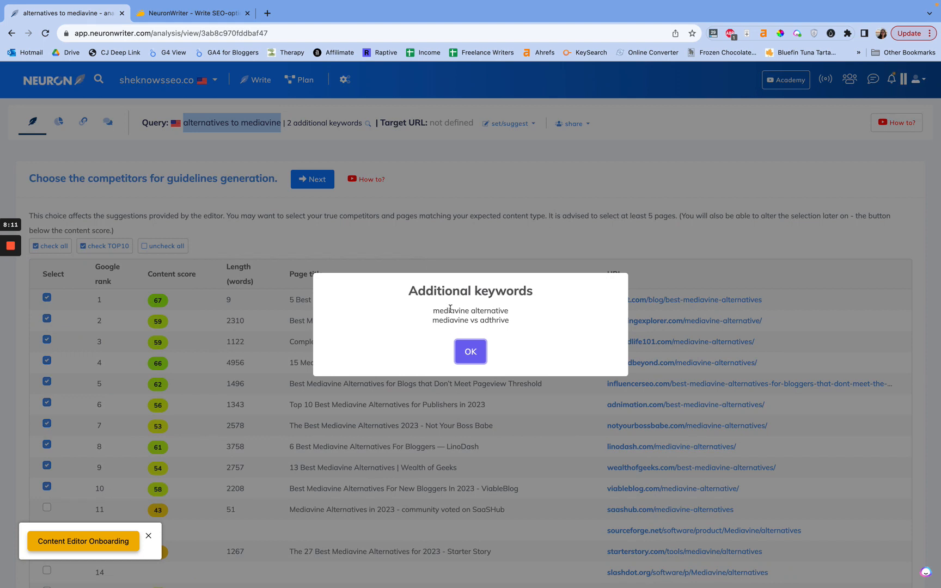
left_click_drag(436, 311, 521, 311)
left_click(500, 311)
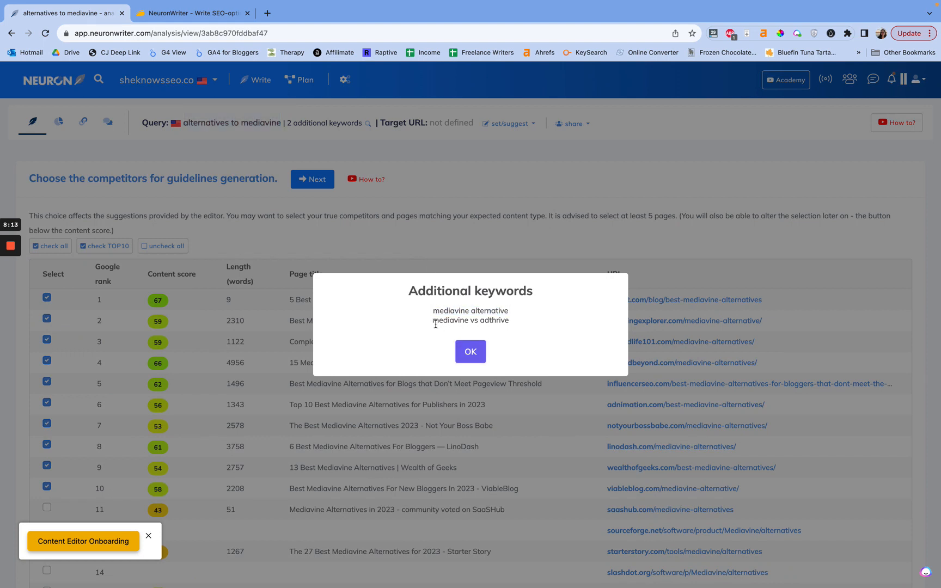
left_click_drag(436, 324, 561, 320)
left_click(518, 329)
left_click_drag(434, 324, 533, 327)
left_click(475, 346)
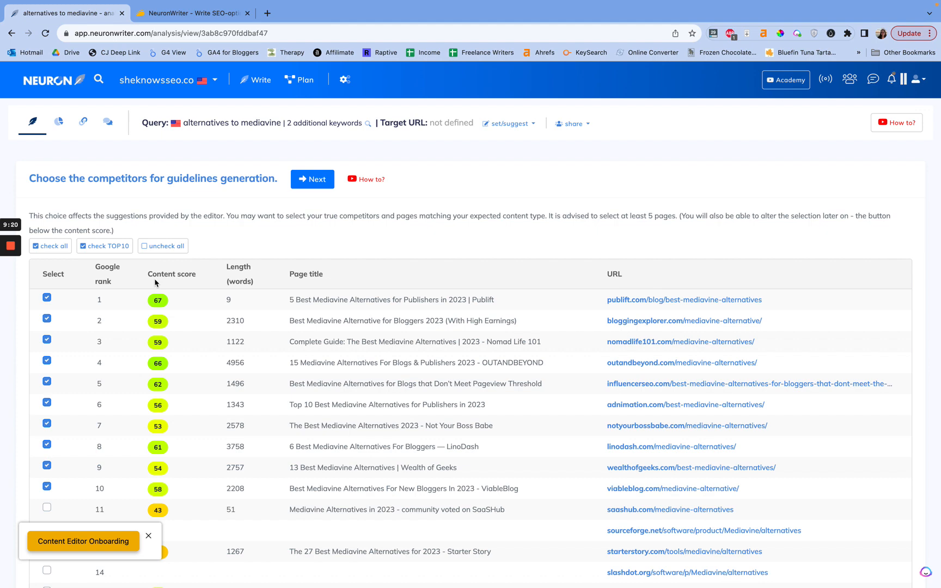
- Open the first-ranked publift.com article from the competitor list, skim its content, and return to the analysis
scroll(244, 258, "down", 3)
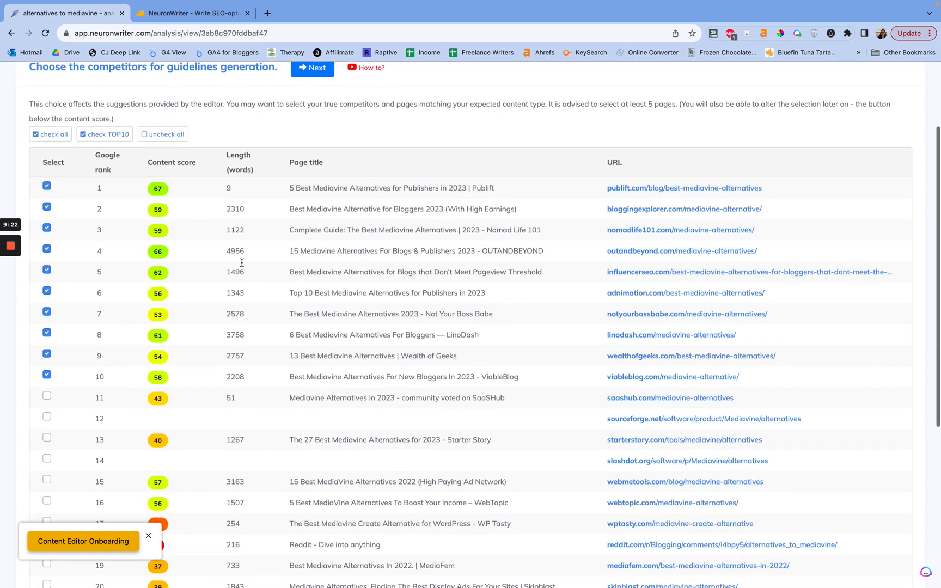
scroll(242, 266, "down", 1)
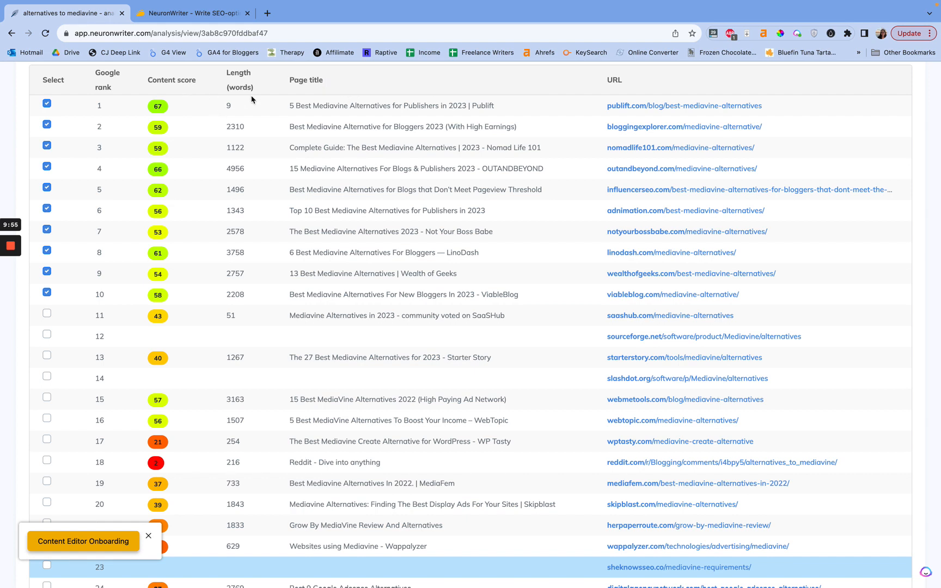
left_click(677, 109)
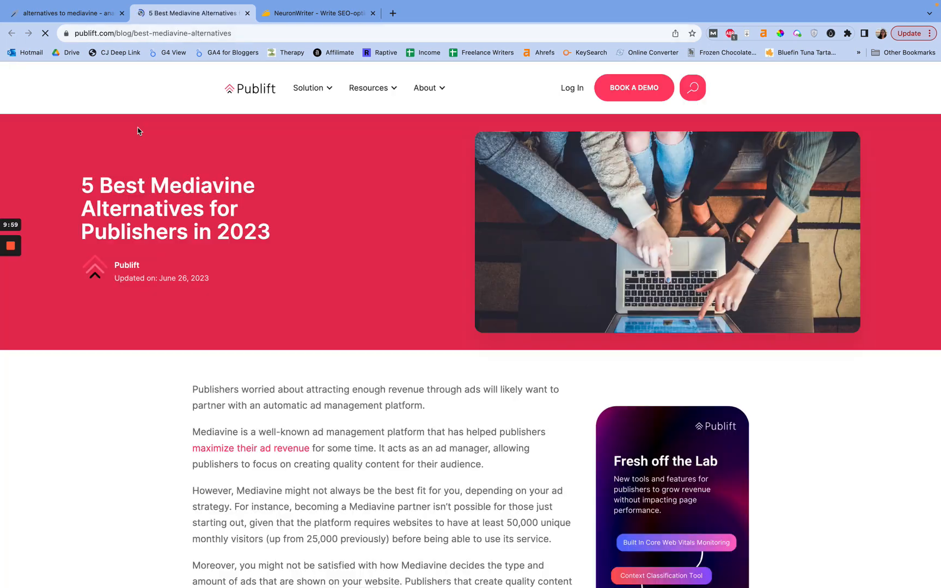
scroll(301, 340, "down", 20)
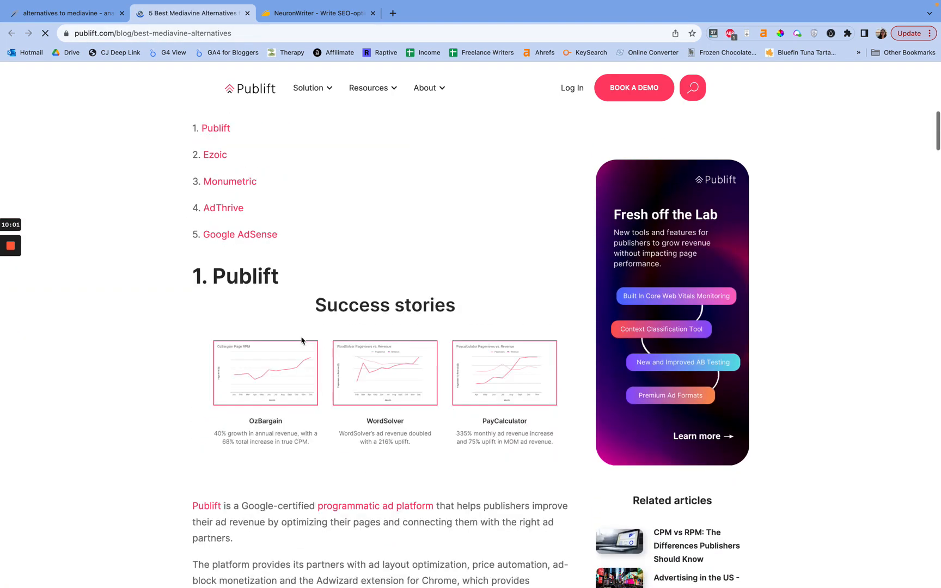
scroll(302, 340, "down", 20)
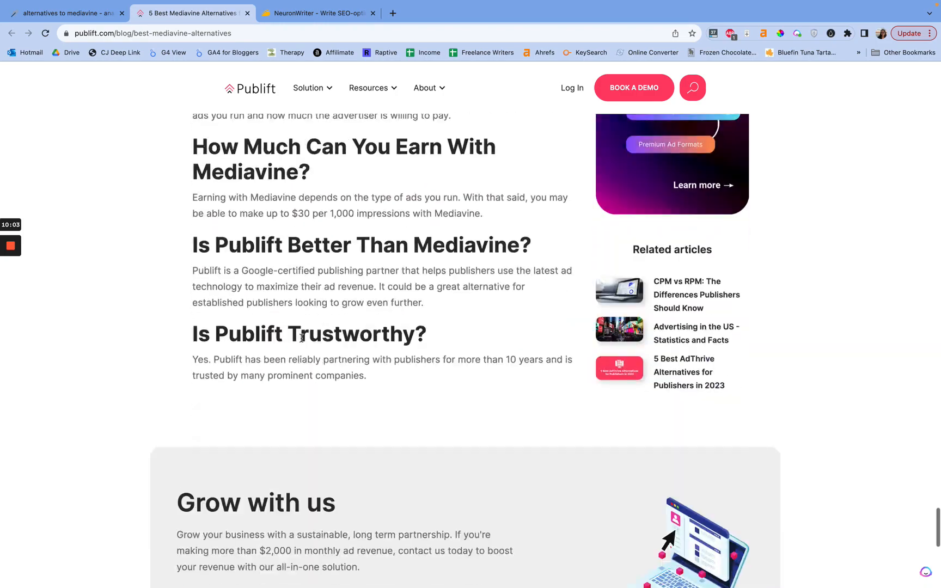
scroll(301, 338, "up", 20)
scroll(301, 338, "up", 20)
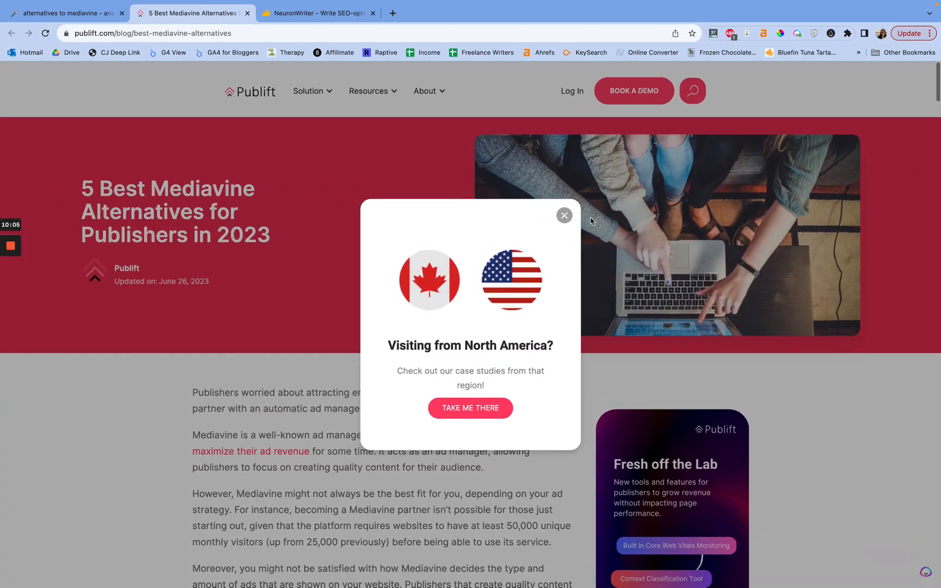
left_click(563, 213)
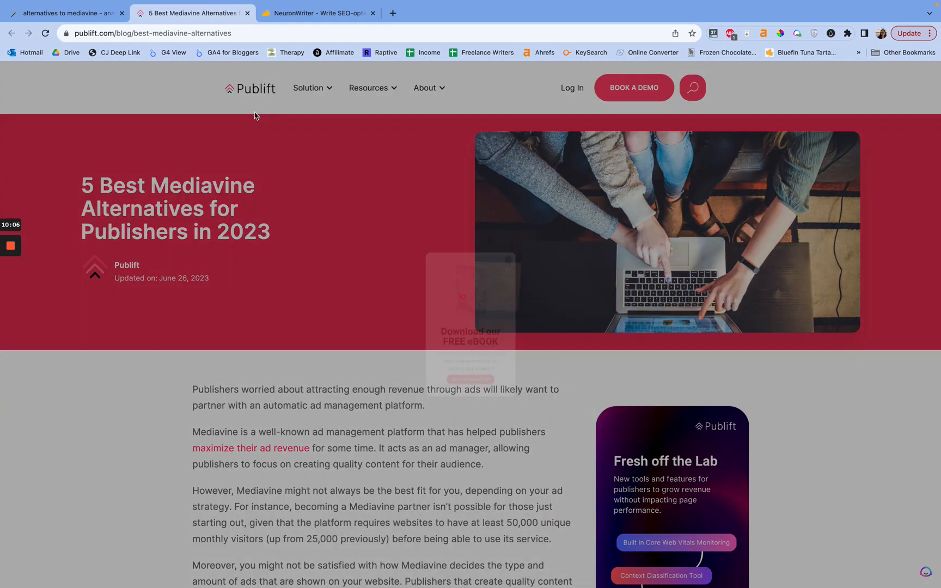
left_click(62, 10)
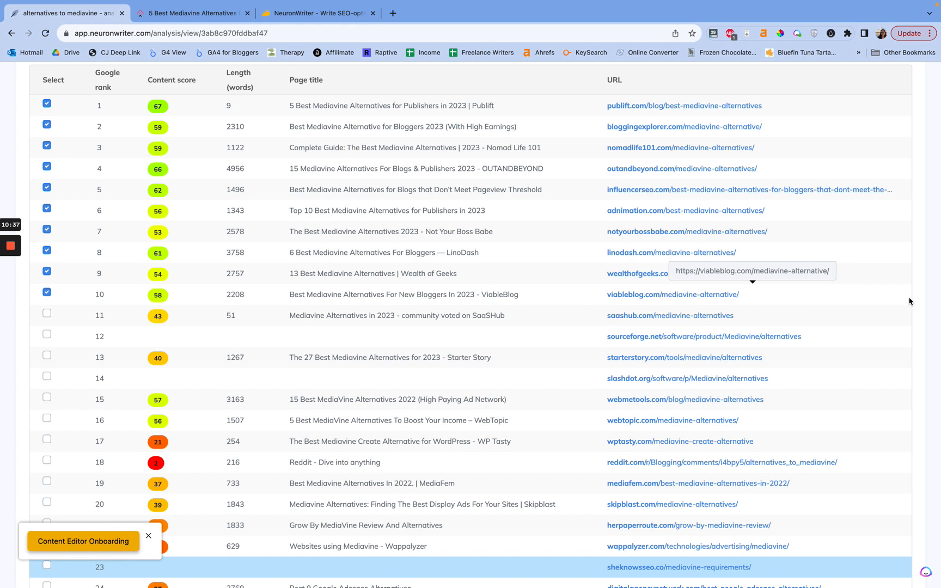
- Examine the ranked competitor list through to the lowest positions, including the highlighted sheknowsseo.co page, keeping the top ten selected
left_click(47, 292)
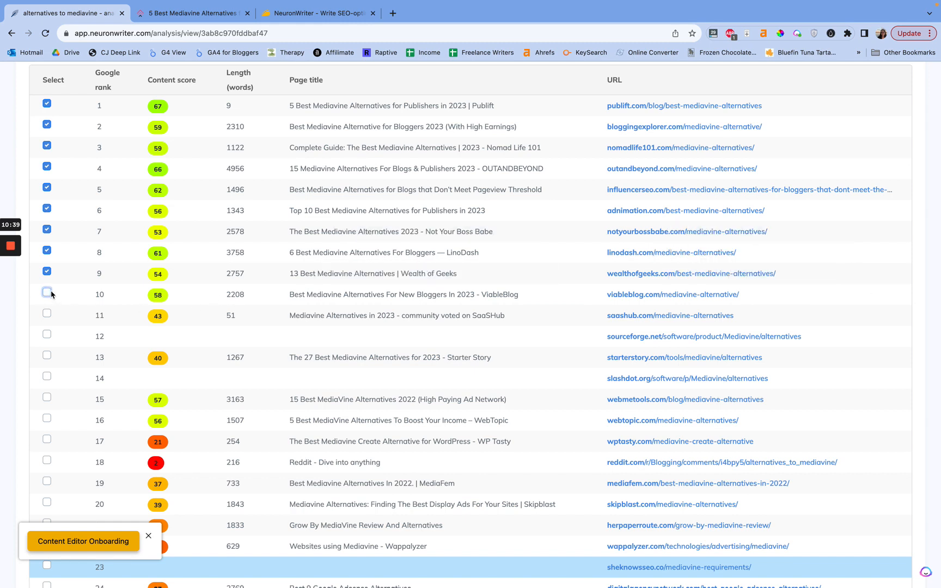
left_click(47, 293)
scroll(118, 327, "down", 4)
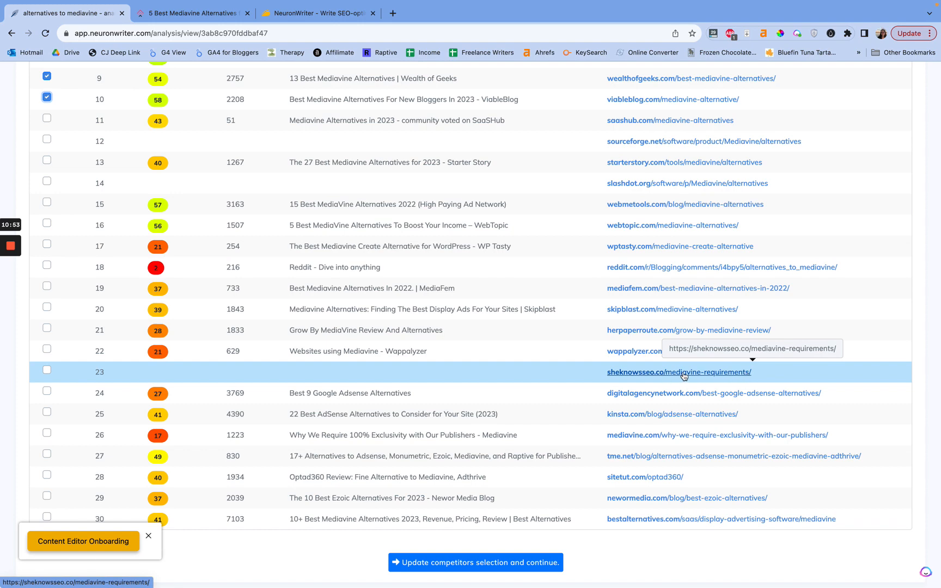
scroll(775, 380, "up", 8)
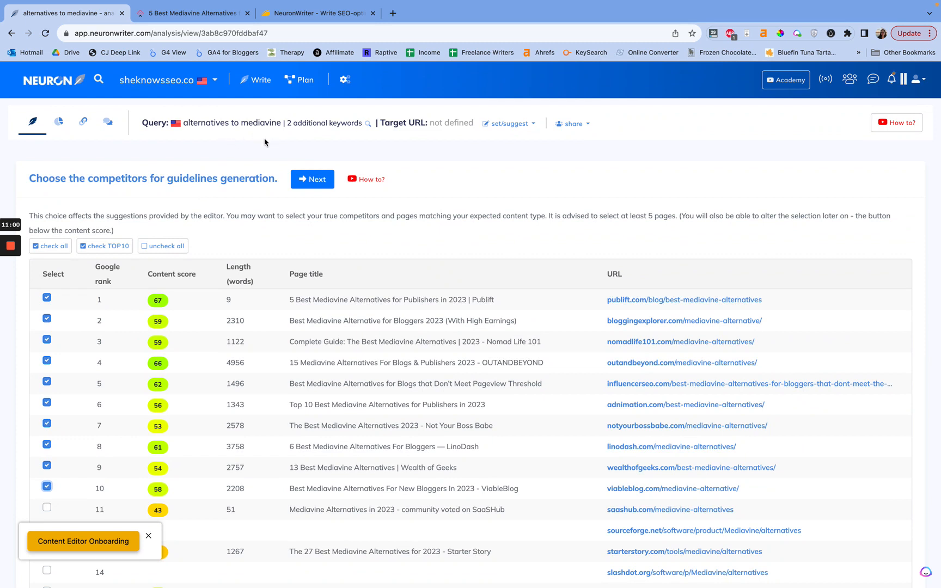
scroll(264, 142, "down", 10)
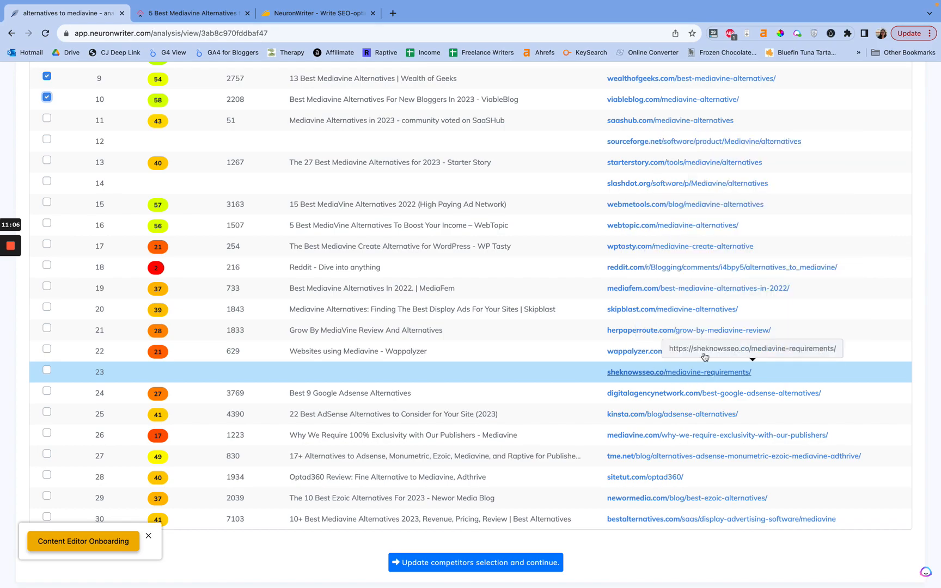
scroll(707, 216, "up", 4)
scroll(707, 217, "down", 5)
scroll(697, 305, "up", 10)
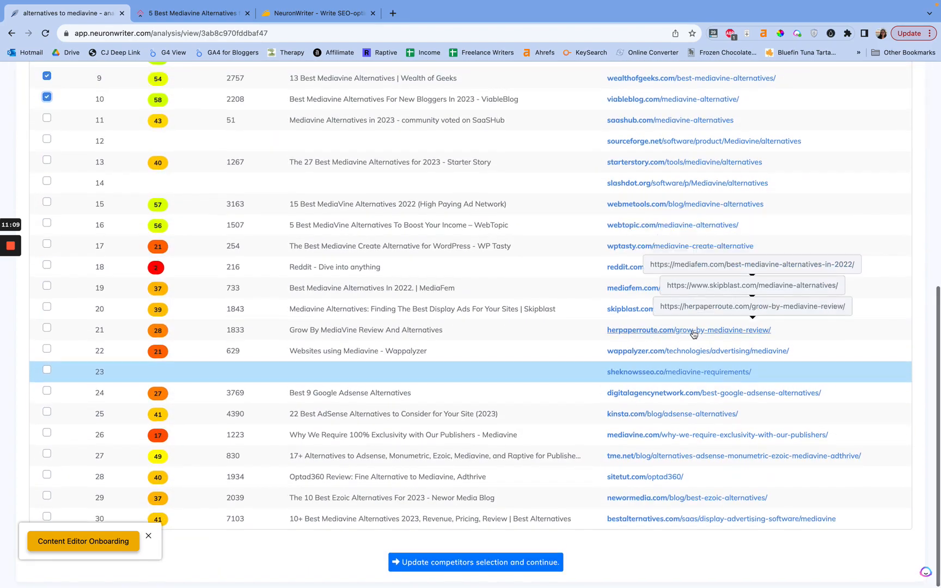
- Proceed to the content editor with the top ten competitors selected for guidelines generation
scroll(690, 287, "down", 1)
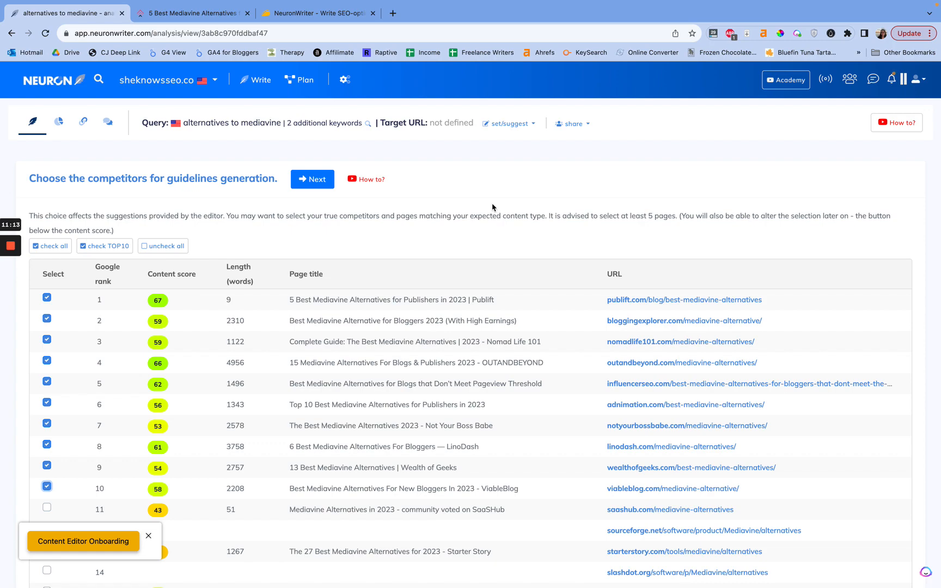
scroll(327, 215, "down", 4)
scroll(321, 222, "up", 4)
left_click(326, 179)
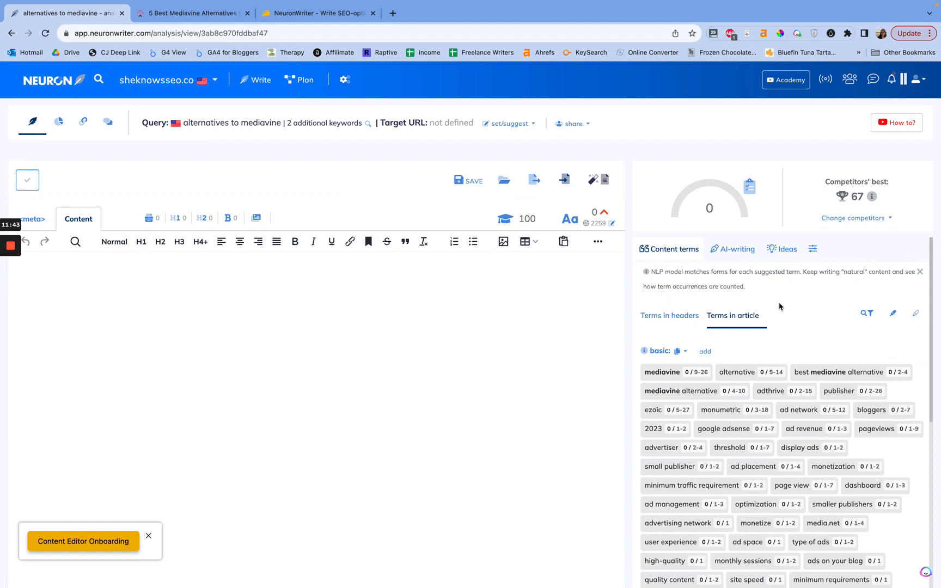
- Examine the suggested terms for the article body, covering both the basic and extended term lists
scroll(762, 381, "down", 3)
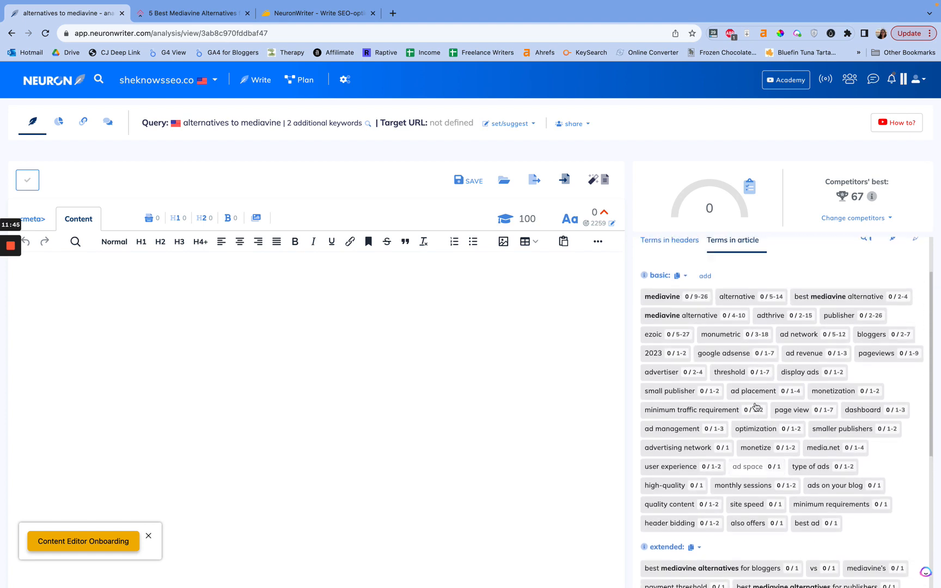
scroll(757, 406, "up", 1)
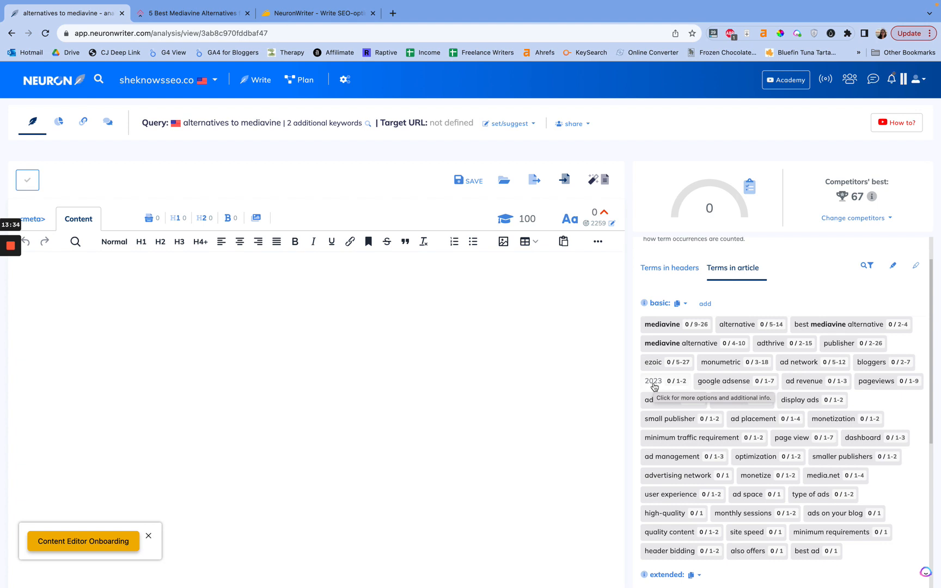
scroll(729, 351, "down", 6)
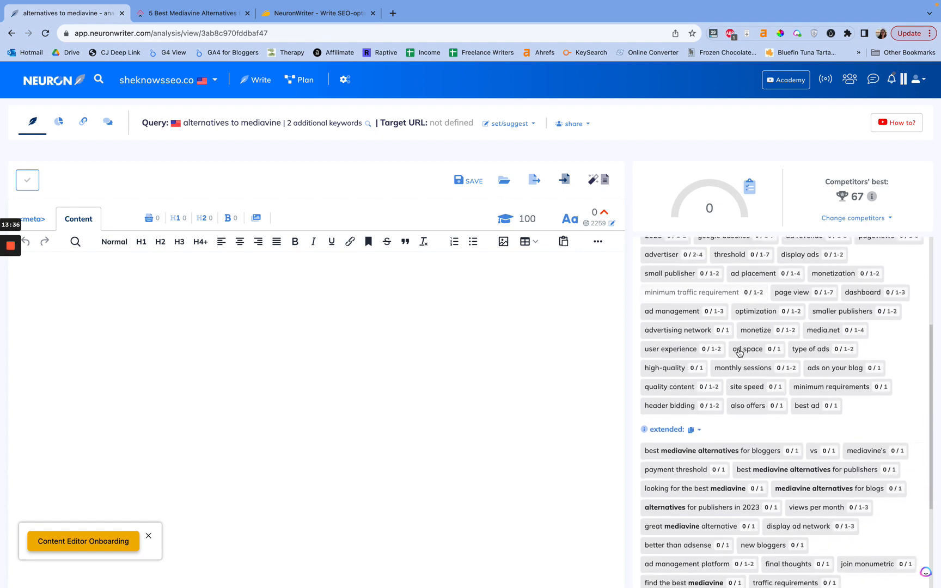
scroll(739, 352, "down", 3)
scroll(739, 352, "up", 4)
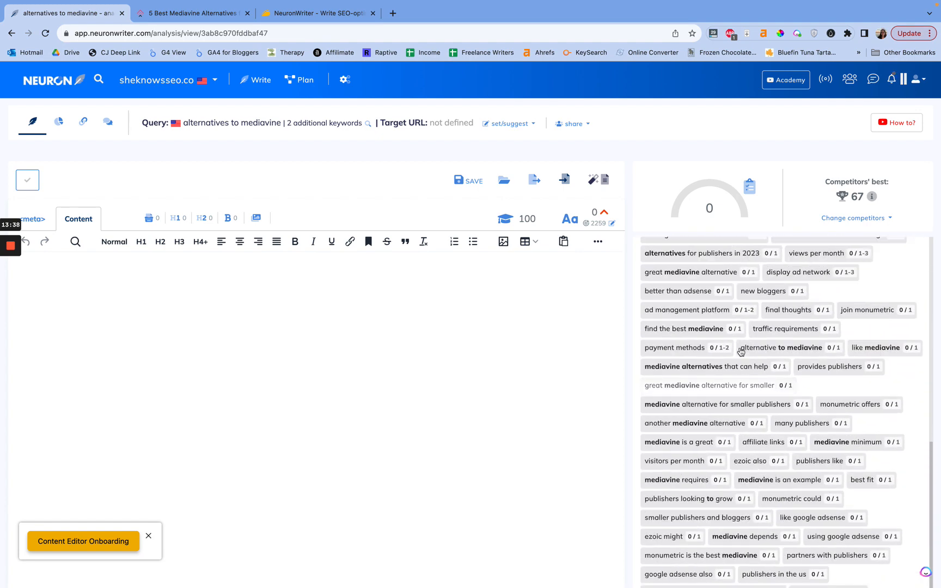
scroll(741, 351, "up", 3)
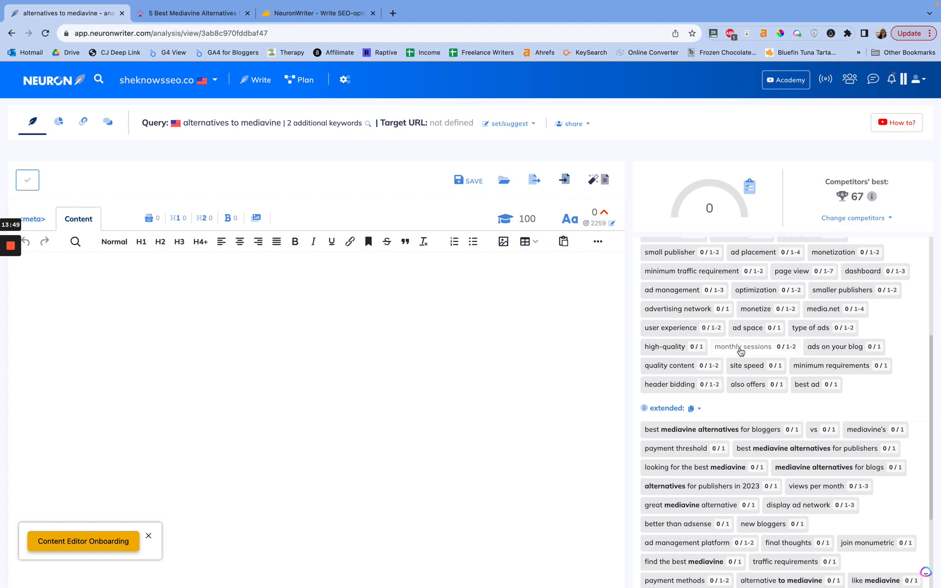
scroll(741, 351, "down", 2)
scroll(778, 354, "up", 5)
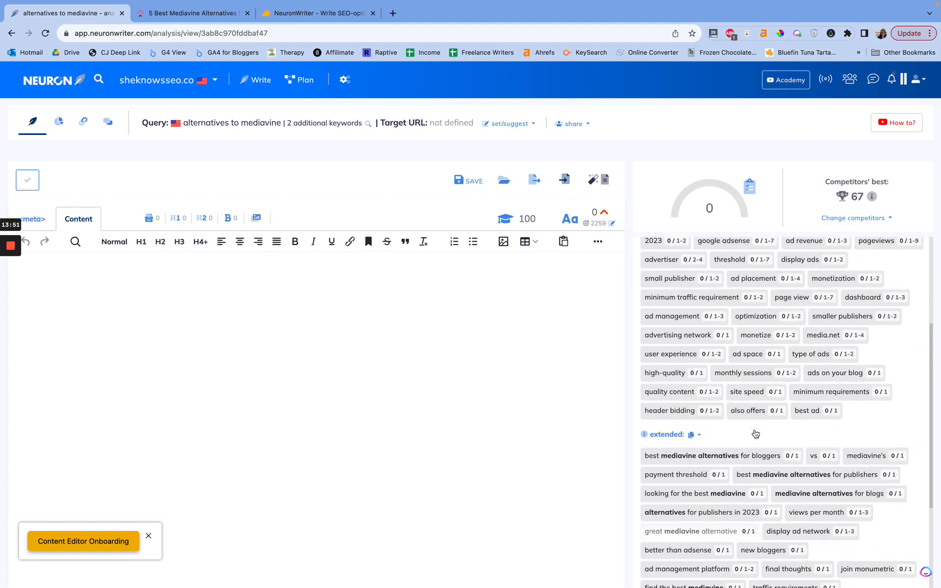
scroll(762, 381, "down", 10)
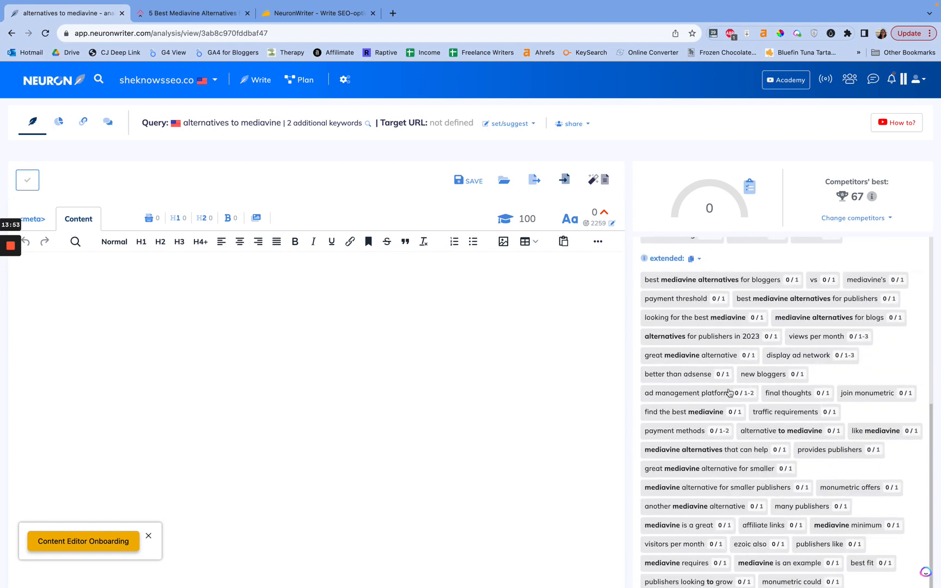
scroll(741, 494, "down", 3)
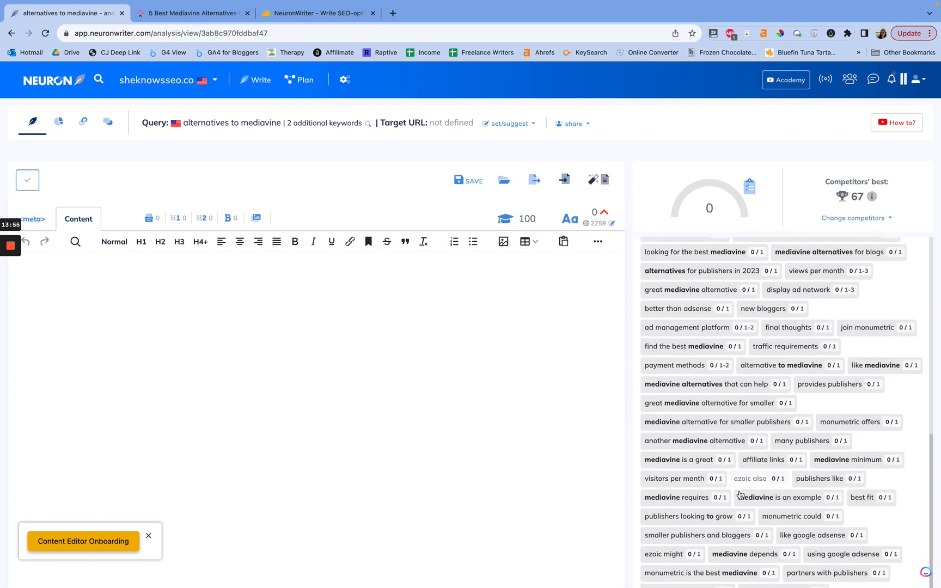
scroll(740, 493, "up", 2)
scroll(739, 494, "up", 2)
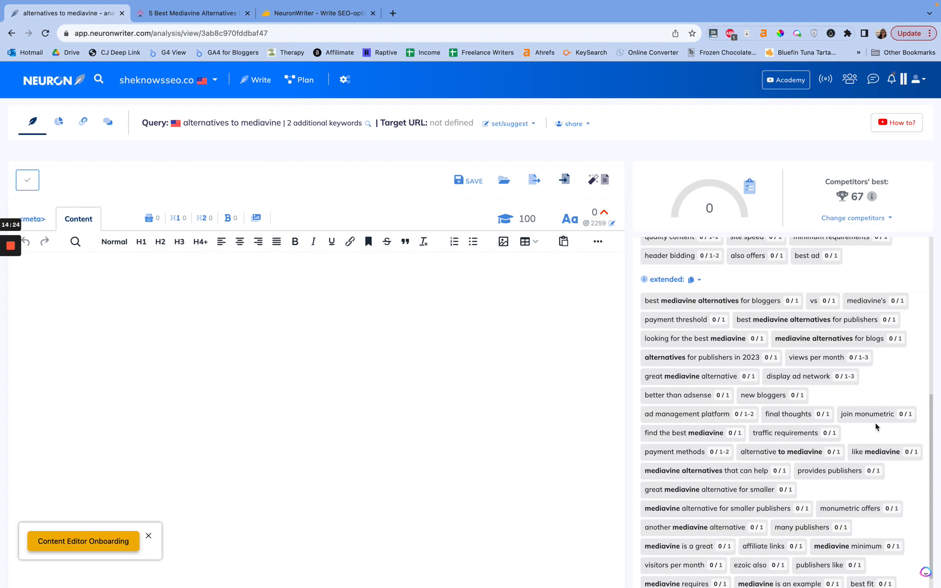
scroll(875, 426, "down", 3)
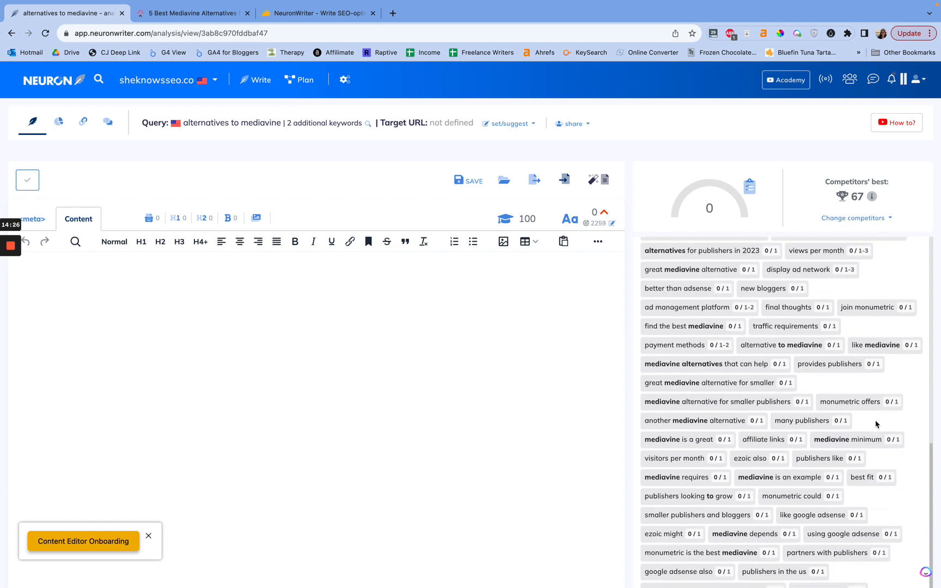
scroll(875, 424, "up", 8)
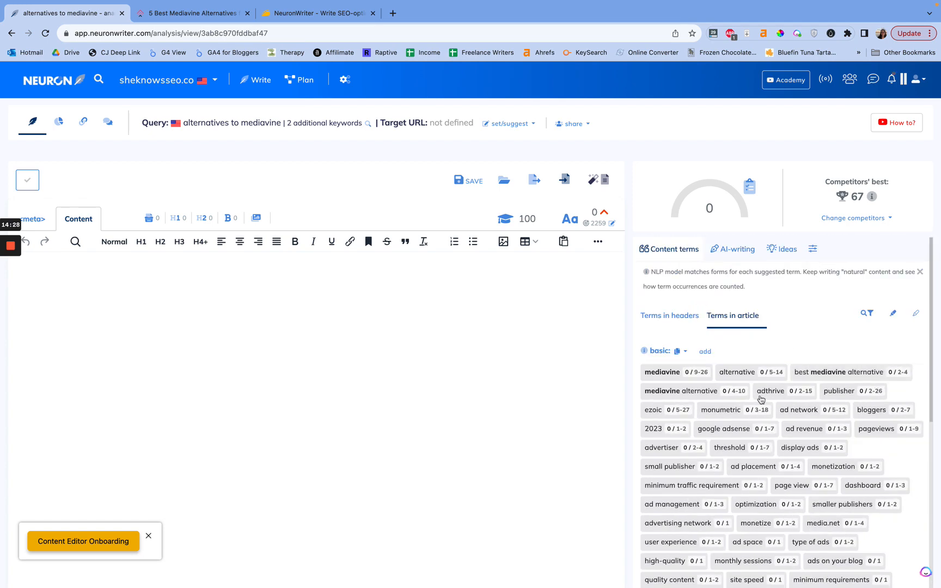
- Show the suggested terms for headers and review the H1 and H2 term lists
left_click(679, 322)
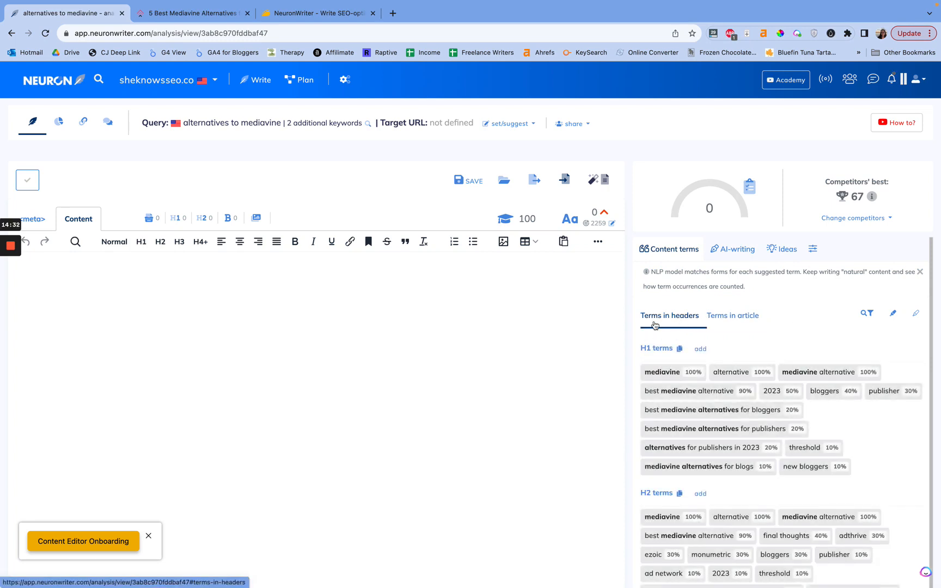
scroll(672, 338, "down", 5)
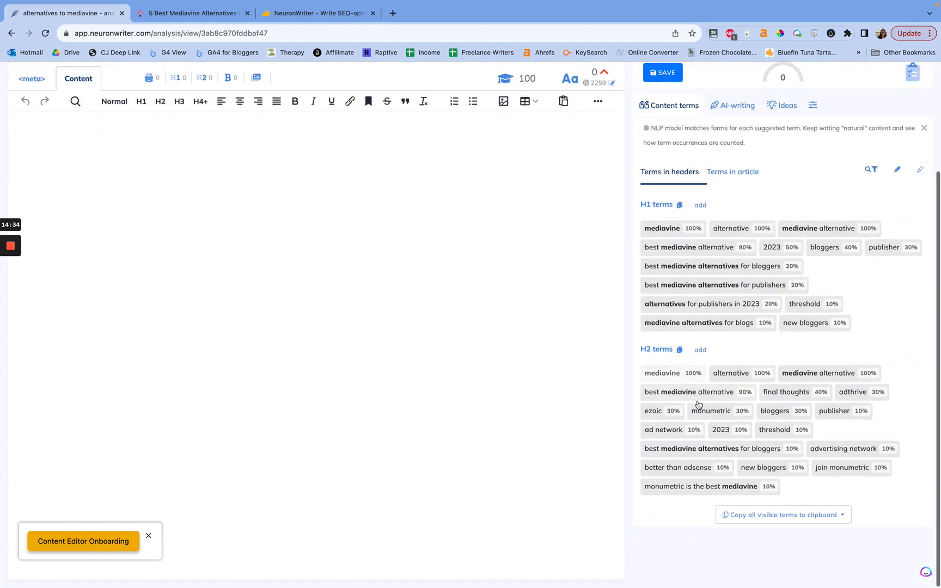
scroll(698, 404, "up", 3)
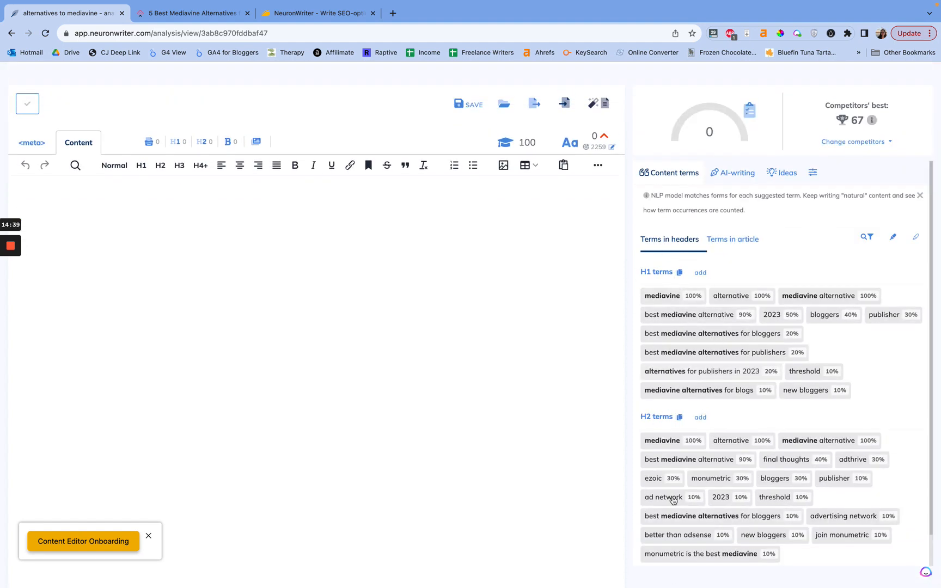
scroll(693, 399, "up", 3)
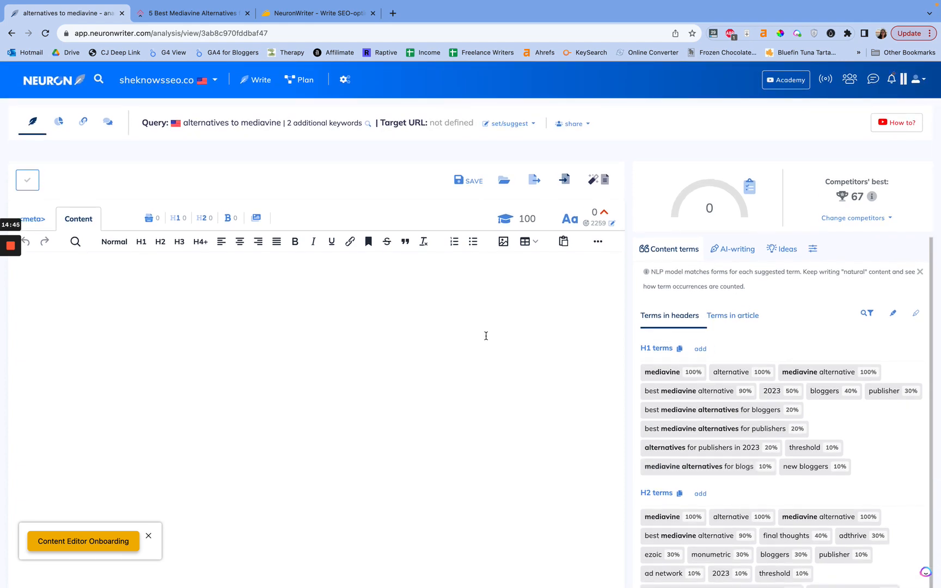
- Show the AI-writing templates, then check the Single plan's monthly AI credits on the AppSumo page and return to the NeuronWriter editor
left_click(737, 251)
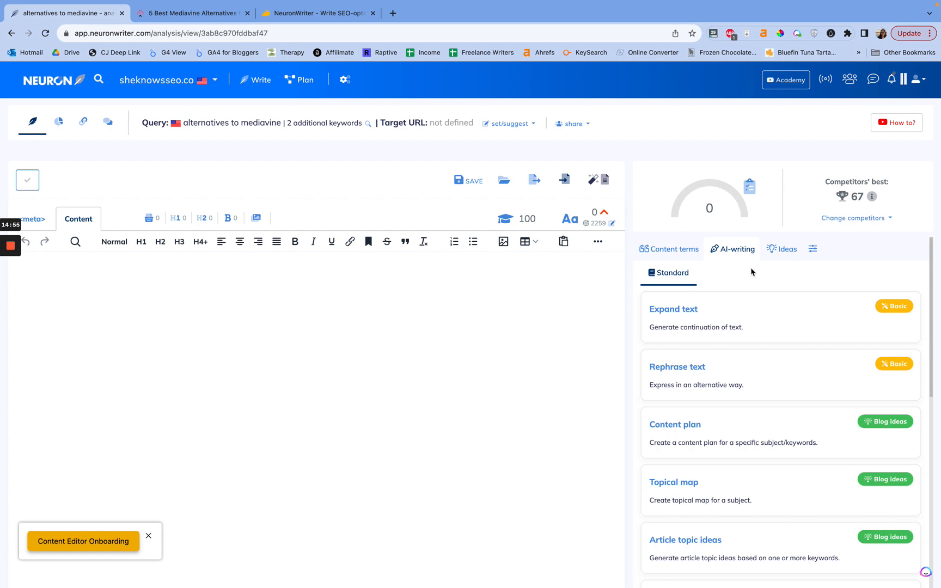
left_click(328, 20)
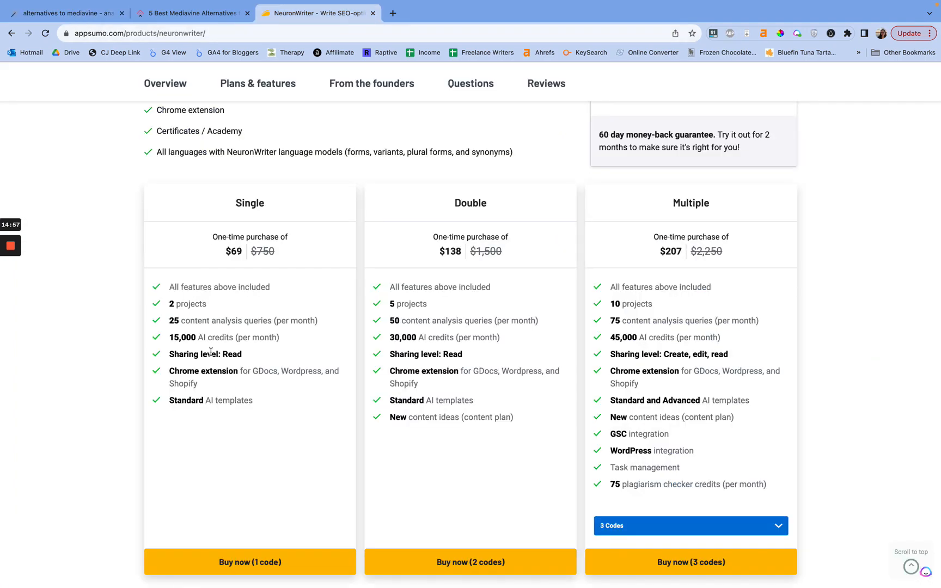
left_click_drag(169, 343, 287, 344)
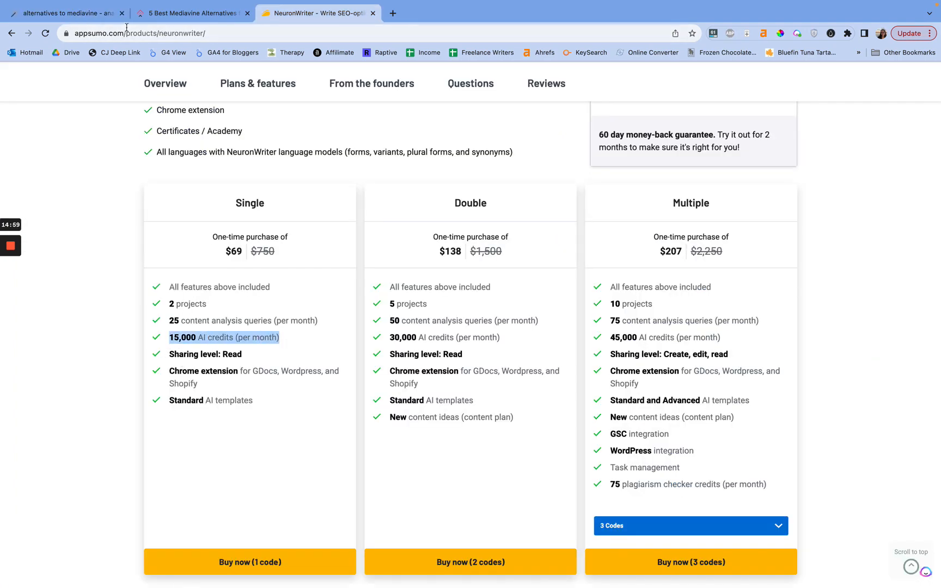
left_click(93, 15)
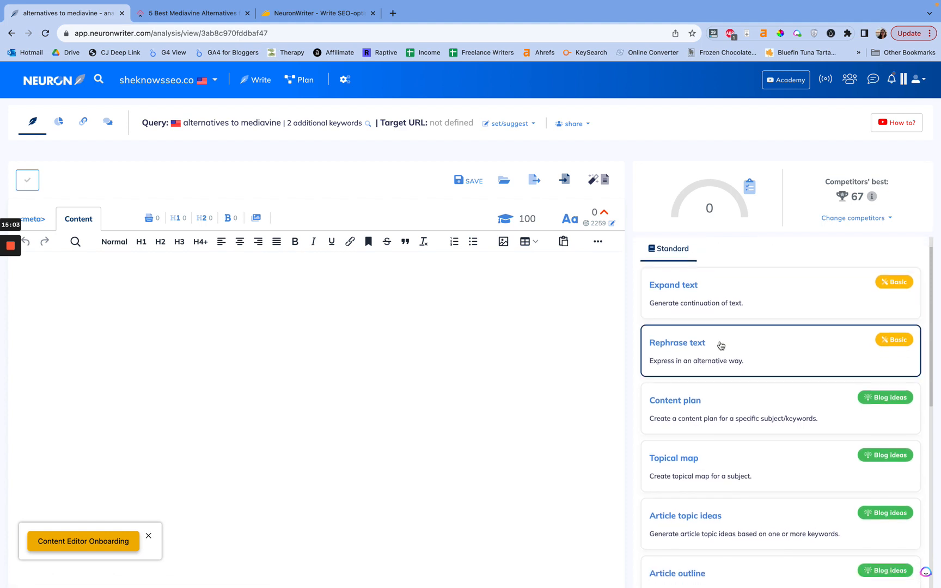
- Examine the full list of standard AI-writing templates, from the basic text and blog idea templates through to the YouTube and email ones
scroll(720, 289, "down", 3)
scroll(720, 345, "down", 2)
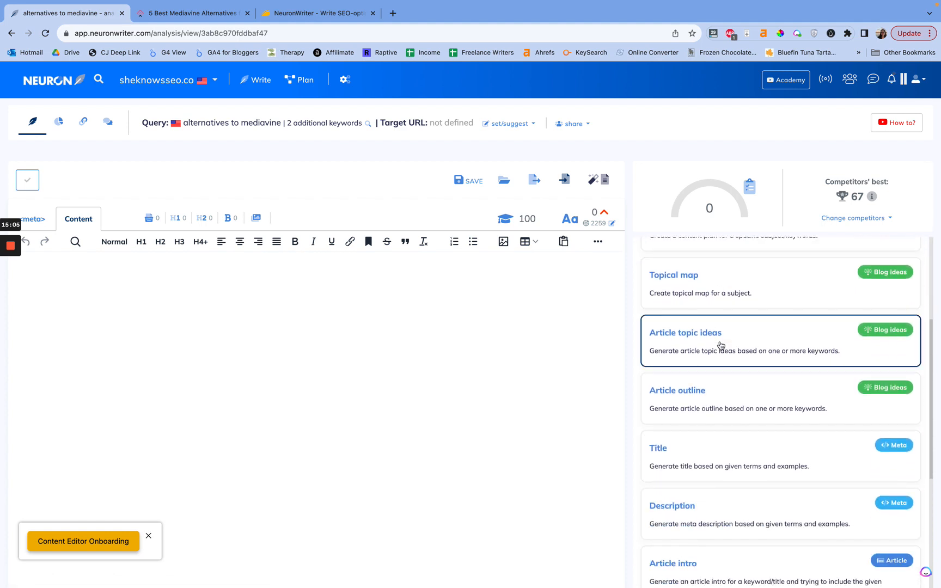
scroll(720, 344, "up", 4)
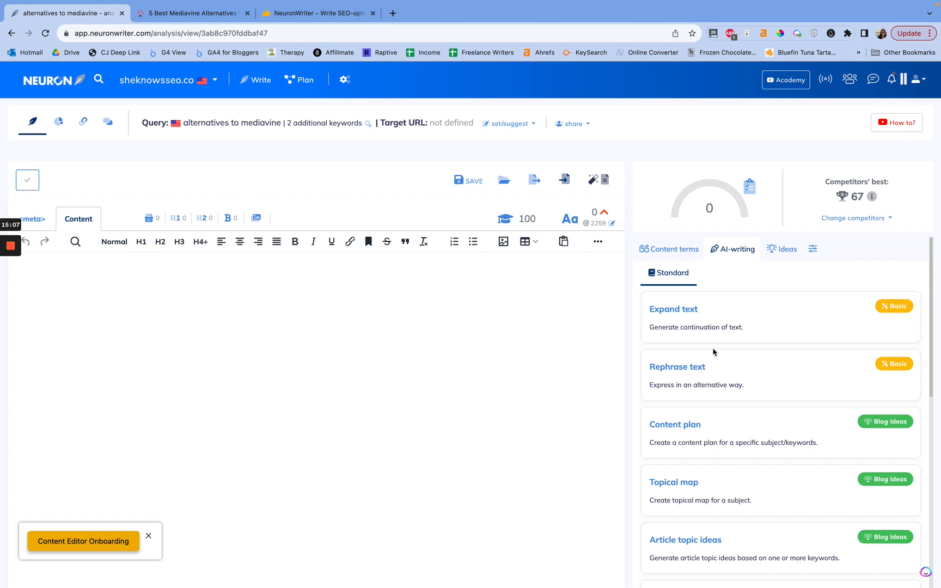
scroll(713, 355, "down", 1)
scroll(713, 352, "down", 2)
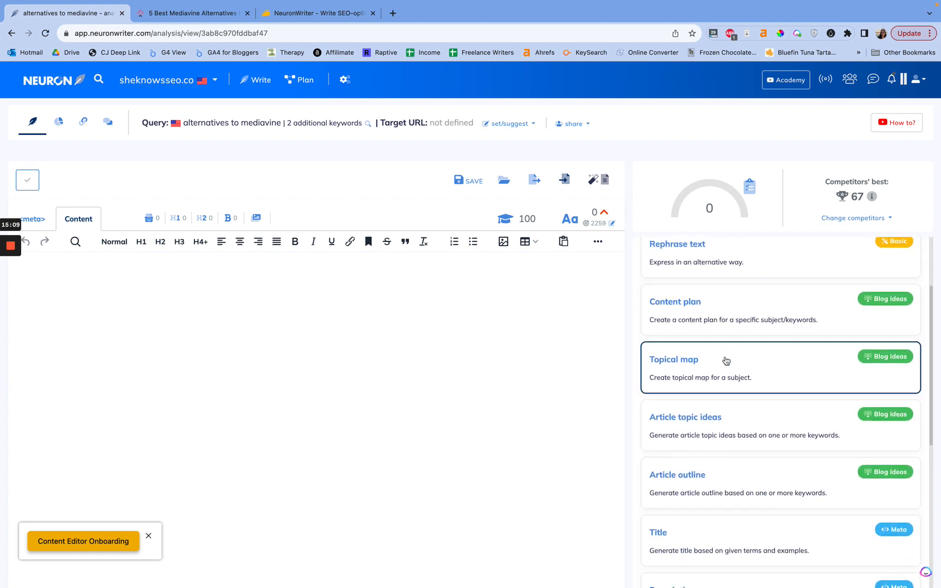
scroll(729, 359, "down", 1)
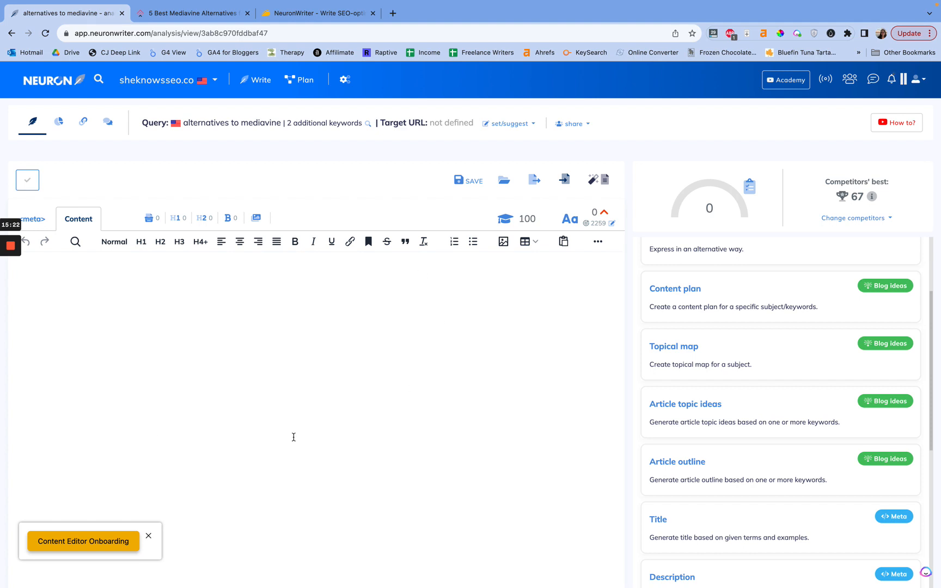
scroll(716, 396, "down", 2)
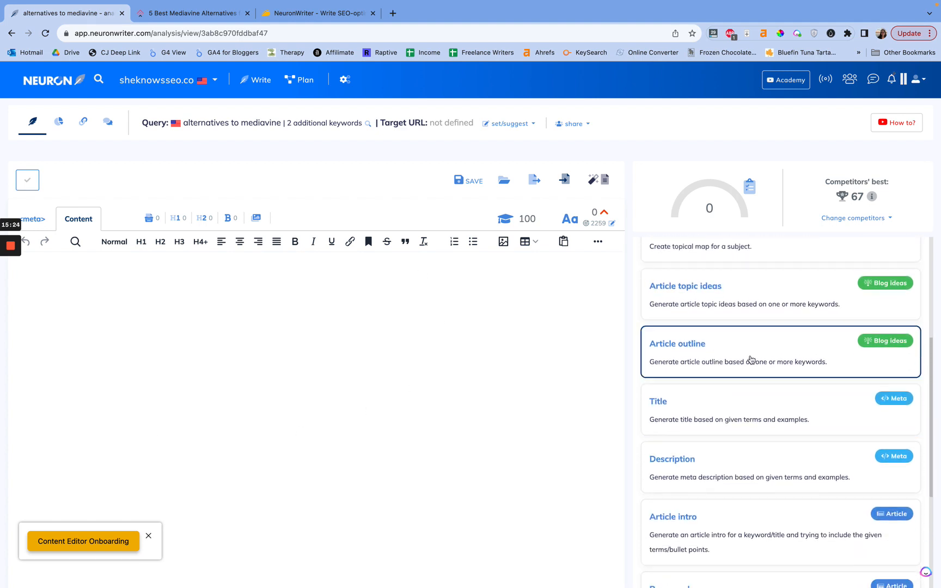
scroll(750, 354, "down", 1)
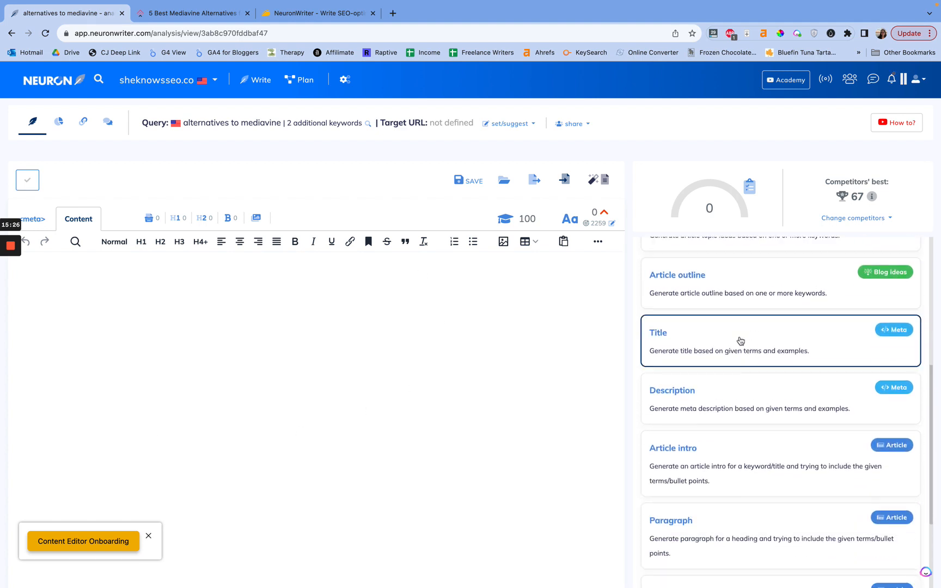
scroll(717, 362, "down", 1)
scroll(726, 328, "down", 1)
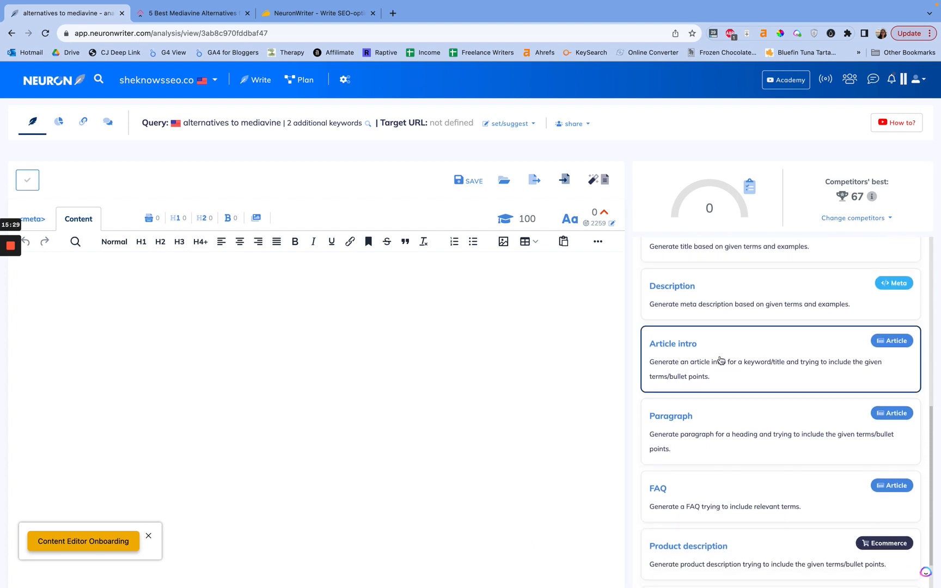
scroll(719, 360, "down", 1)
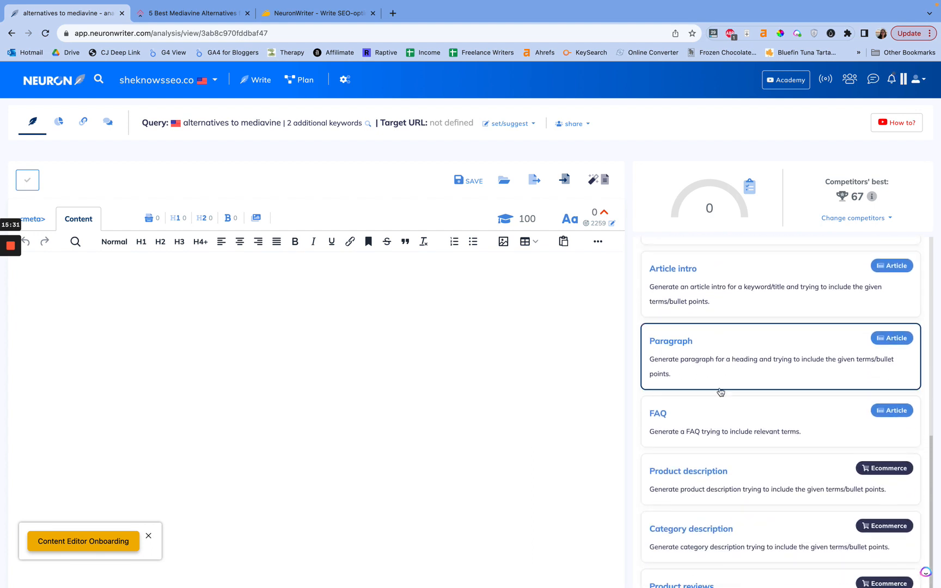
scroll(721, 391, "down", 1)
scroll(719, 393, "down", 2)
scroll(740, 365, "down", 2)
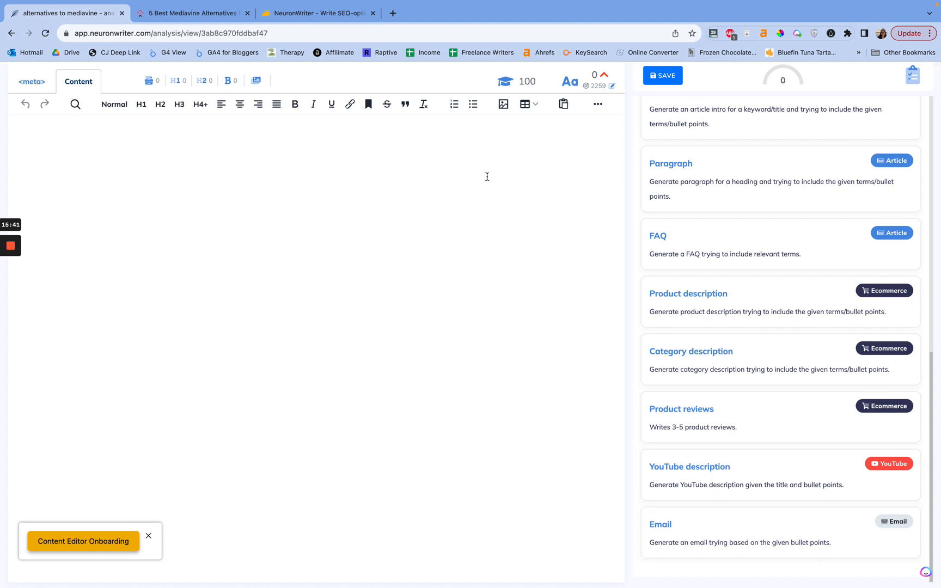
scroll(486, 176, "up", 3)
scroll(698, 339, "up", 5)
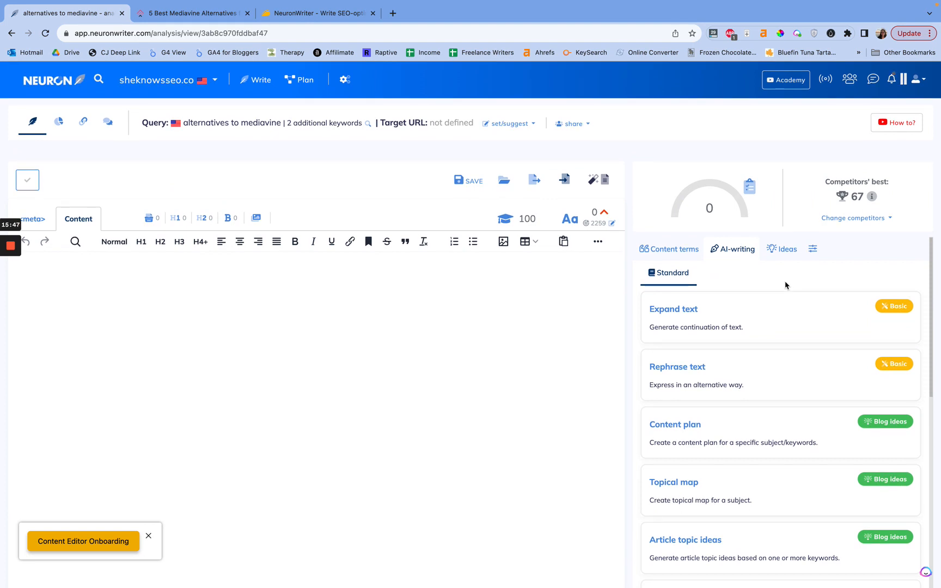
- Open the content ideas and read through the suggested questions to answer about Mediavine and its alternatives
left_click(784, 252)
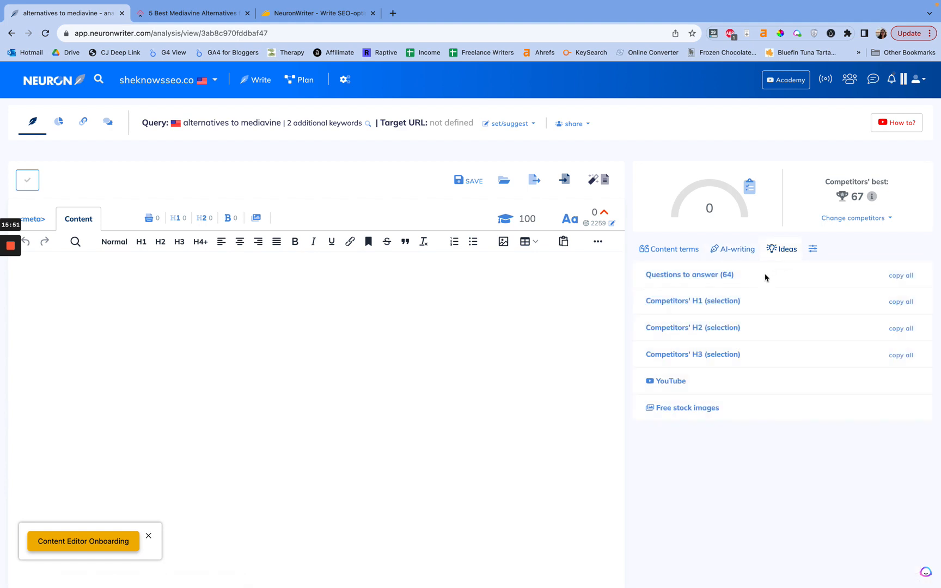
left_click(724, 276)
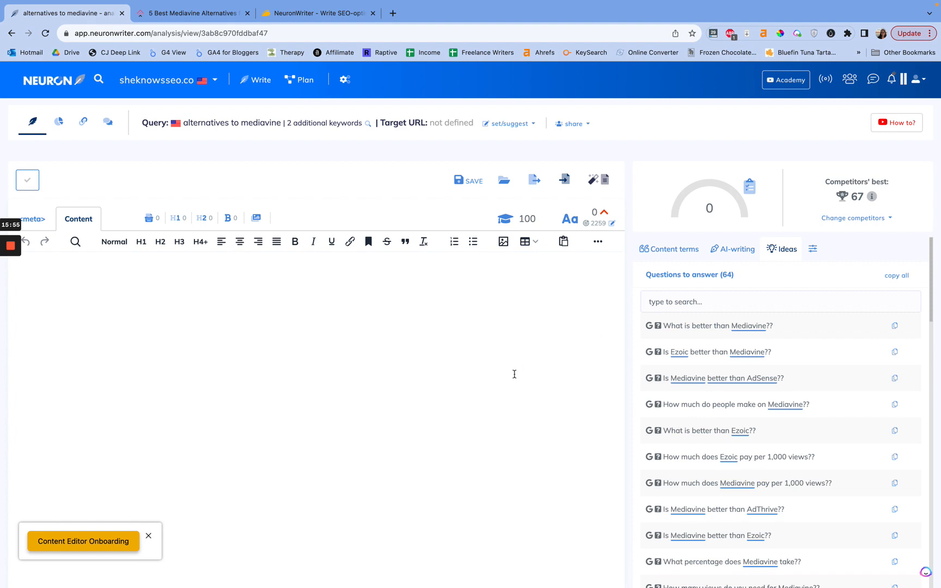
left_click(687, 275)
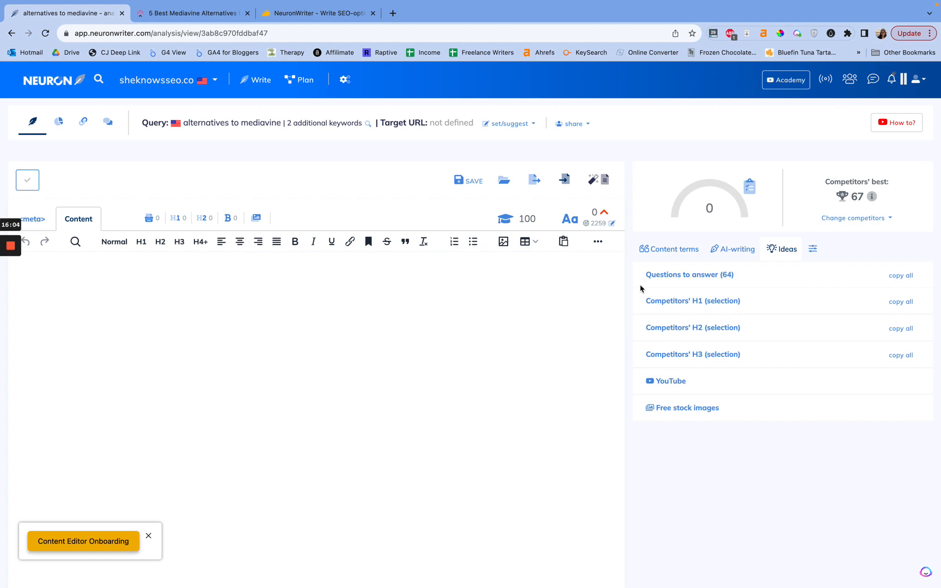
left_click(693, 276)
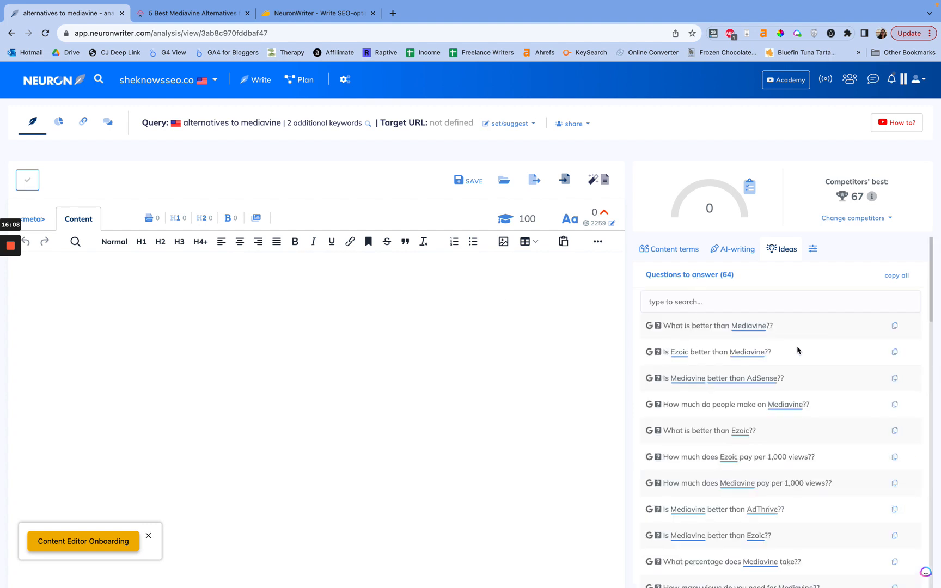
scroll(798, 350, "down", 2)
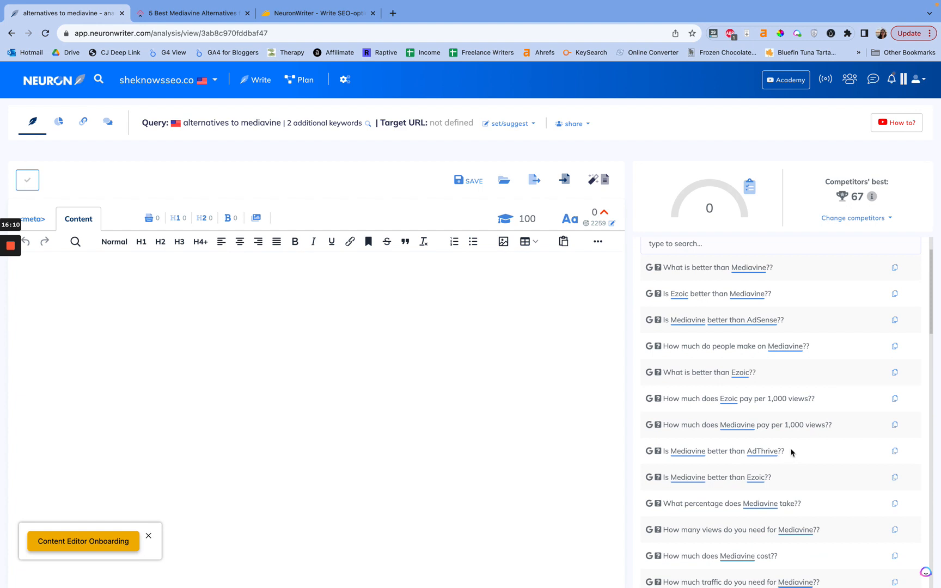
scroll(699, 442, "down", 6)
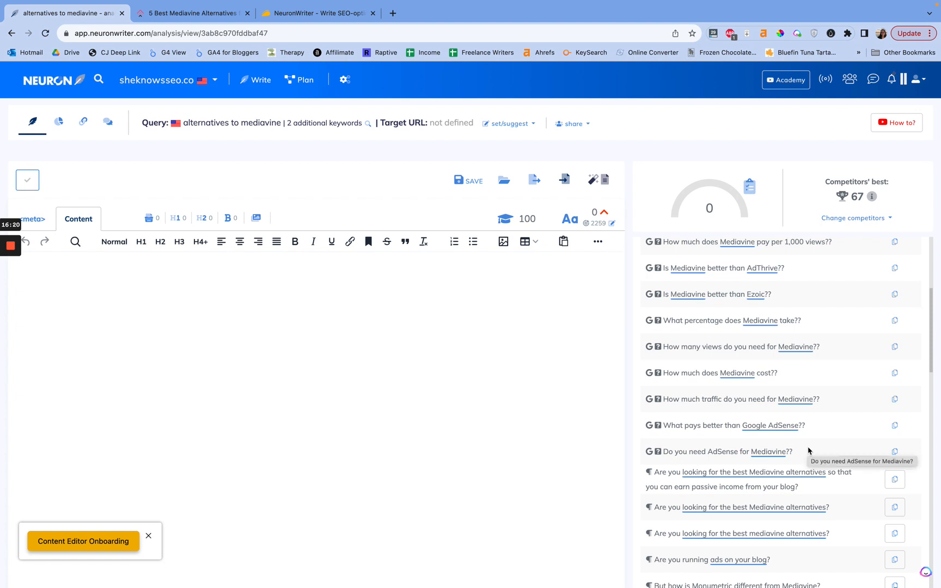
- Read through the questions extracted from competitors' content, then collapse the questions-to-answer list
scroll(808, 451, "down", 1)
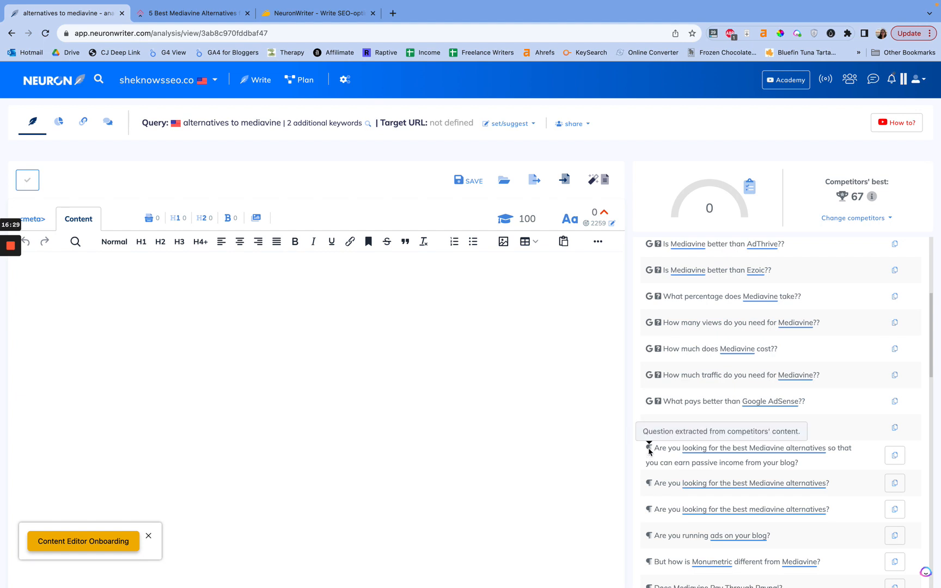
scroll(650, 457, "down", 5)
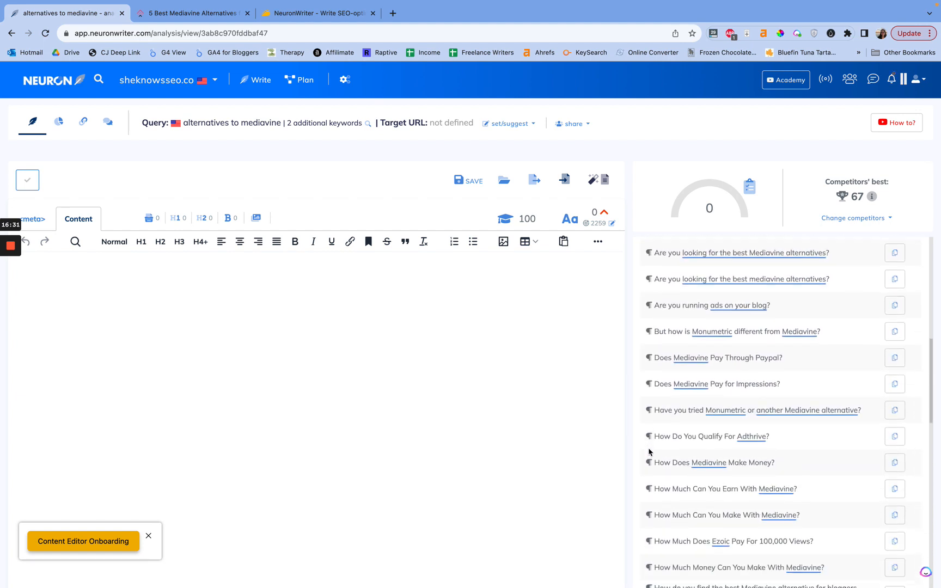
scroll(651, 477, "down", 10)
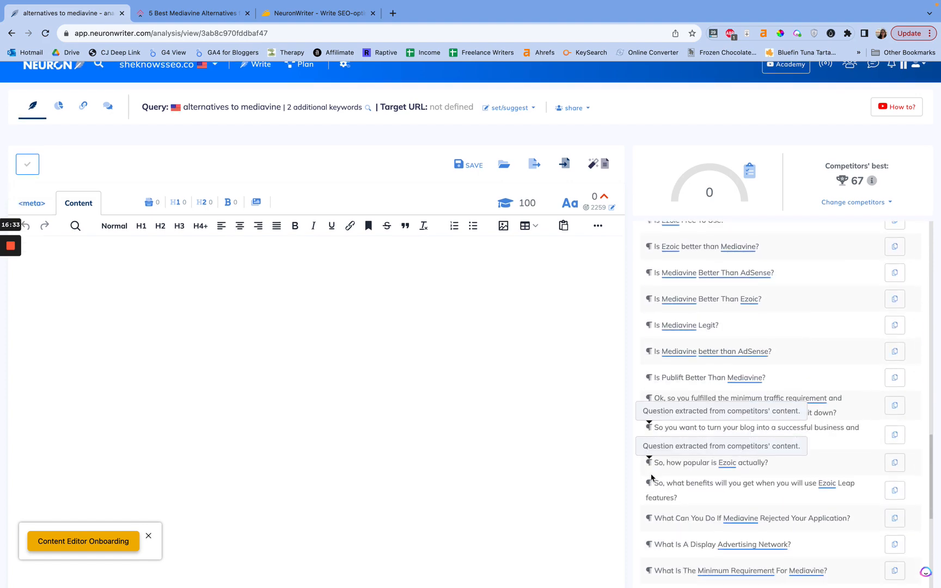
scroll(651, 477, "up", 15)
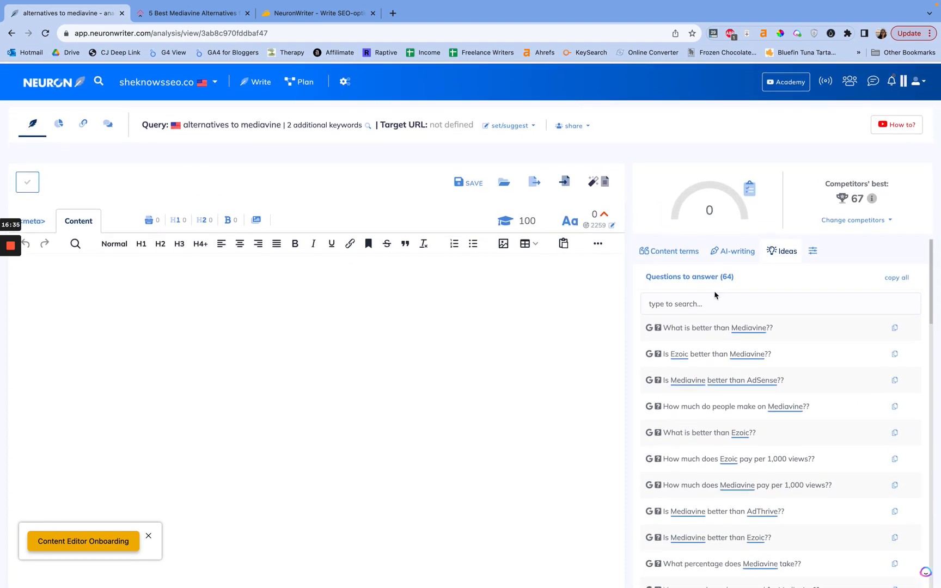
left_click(728, 275)
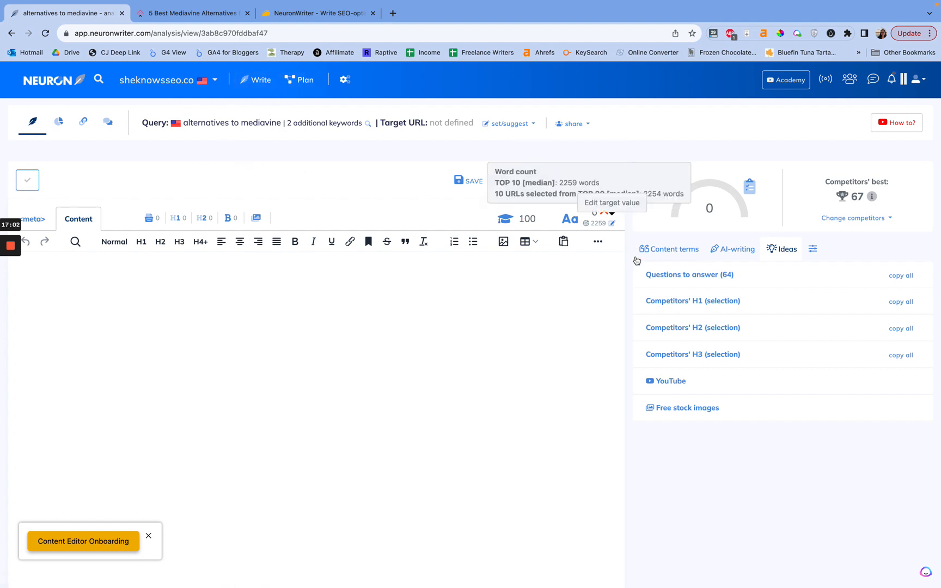
- Examine the list of competitors' H1 headings about Mediavine alternatives, then collapse it
left_click(660, 301)
scroll(675, 315, "down", 2)
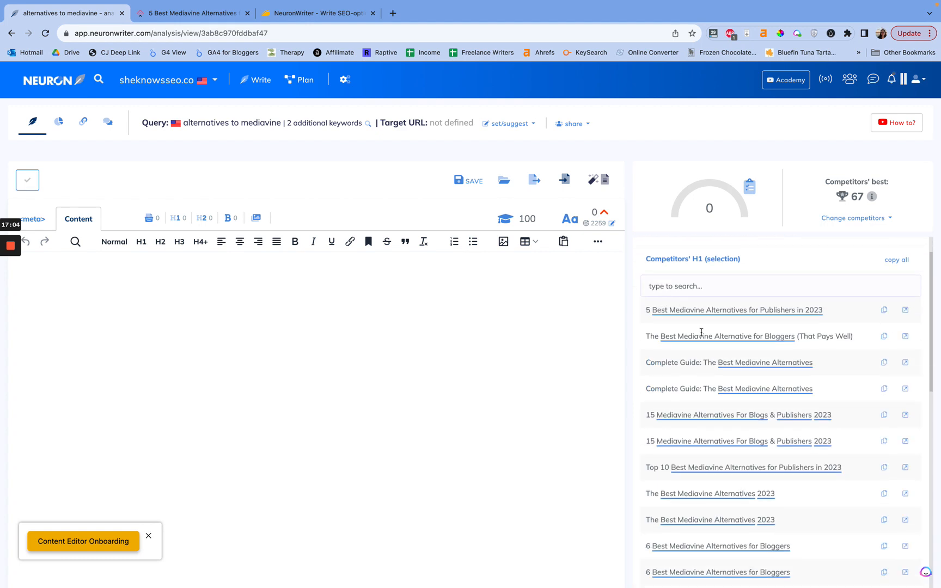
scroll(719, 457, "down", 3)
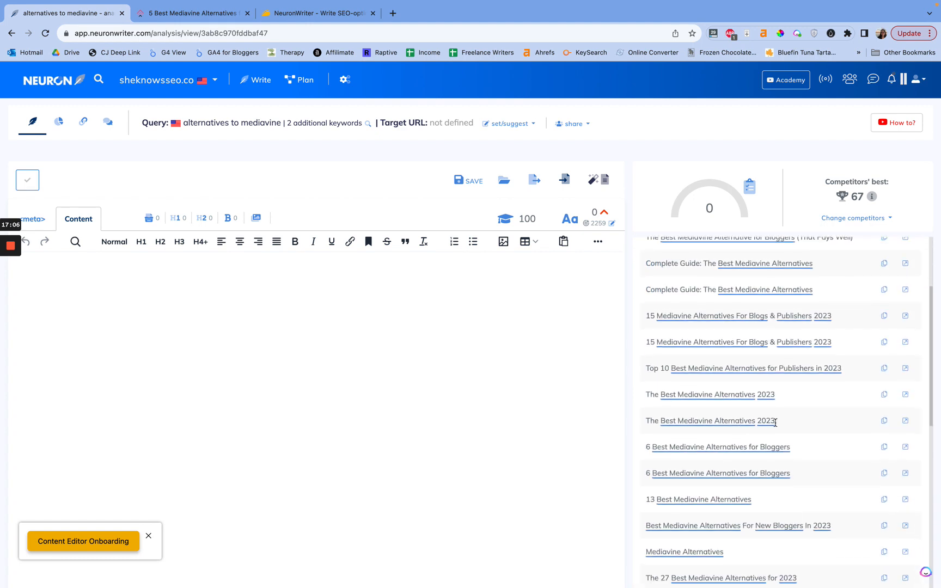
scroll(801, 424, "down", 1)
scroll(803, 426, "down", 3)
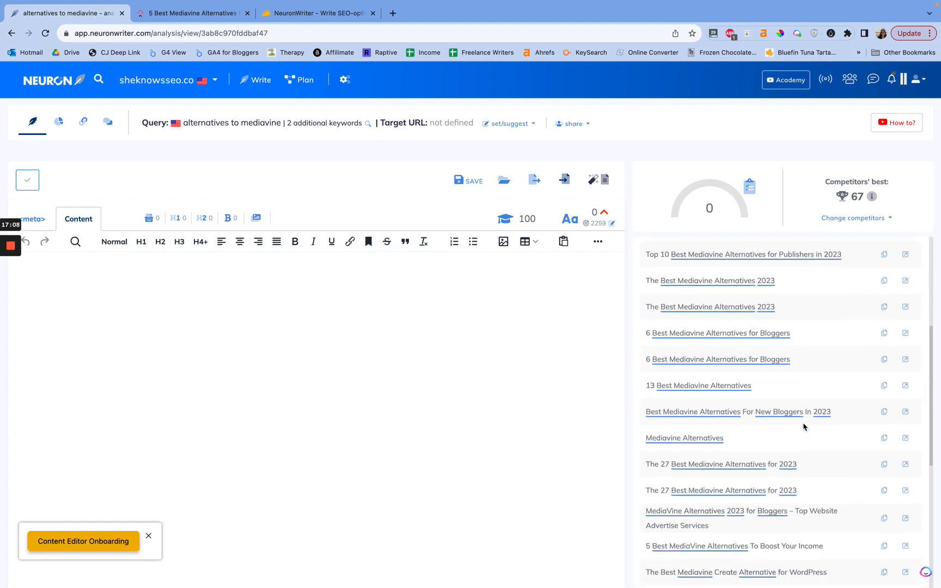
scroll(819, 419, "up", 6)
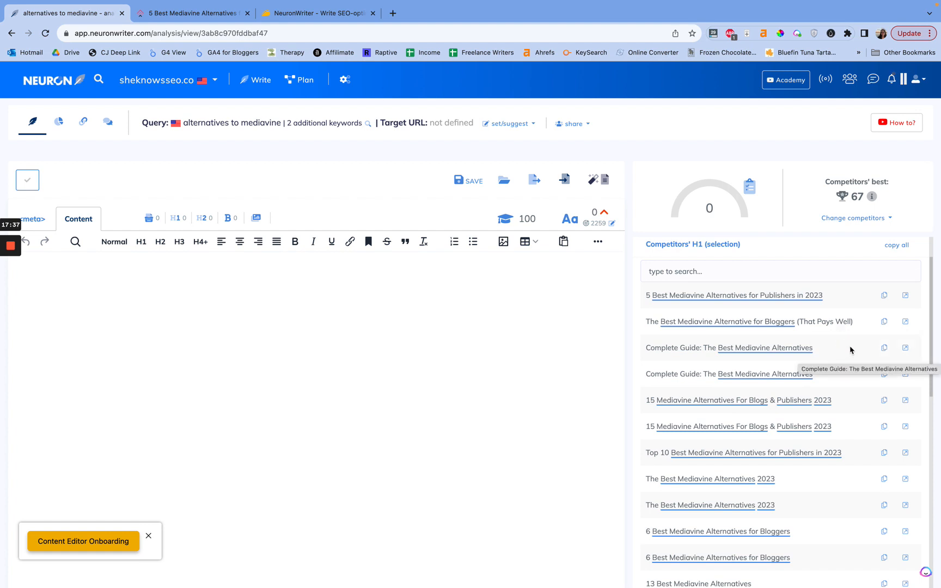
scroll(852, 347, "down", 5)
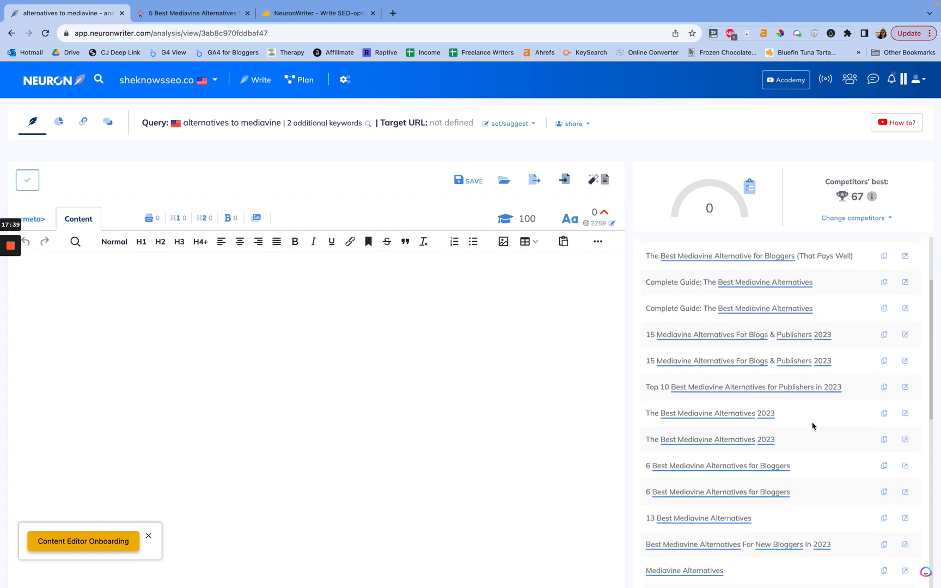
scroll(674, 388, "down", 6)
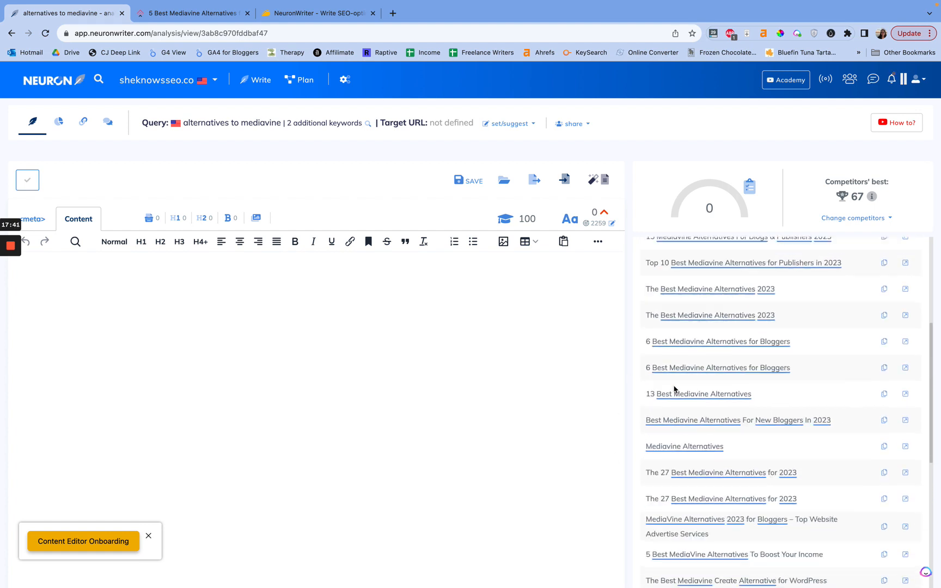
scroll(674, 388, "down", 1)
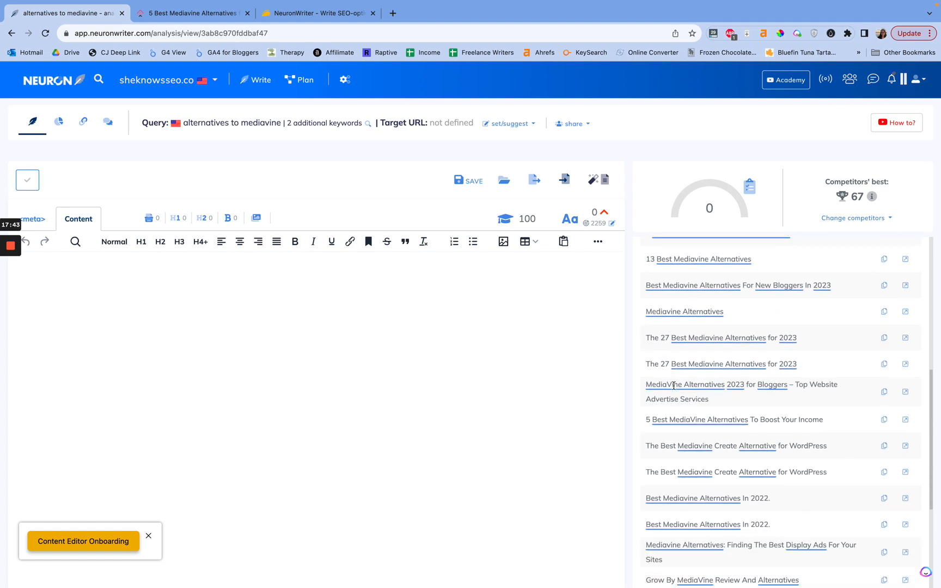
scroll(674, 386, "up", 12)
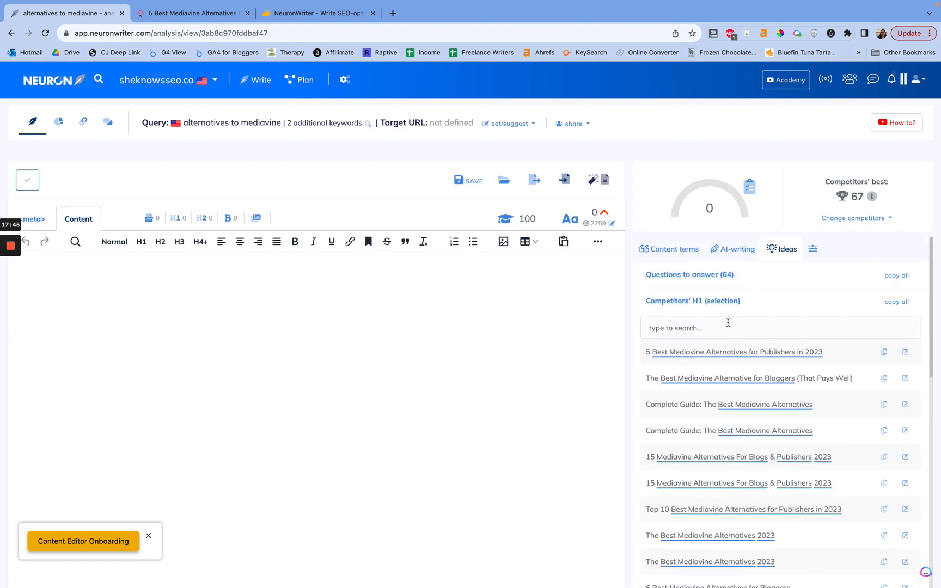
left_click(719, 305)
- Show the competitors' H2 headings, read through them, and collapse the list again
left_click(718, 327)
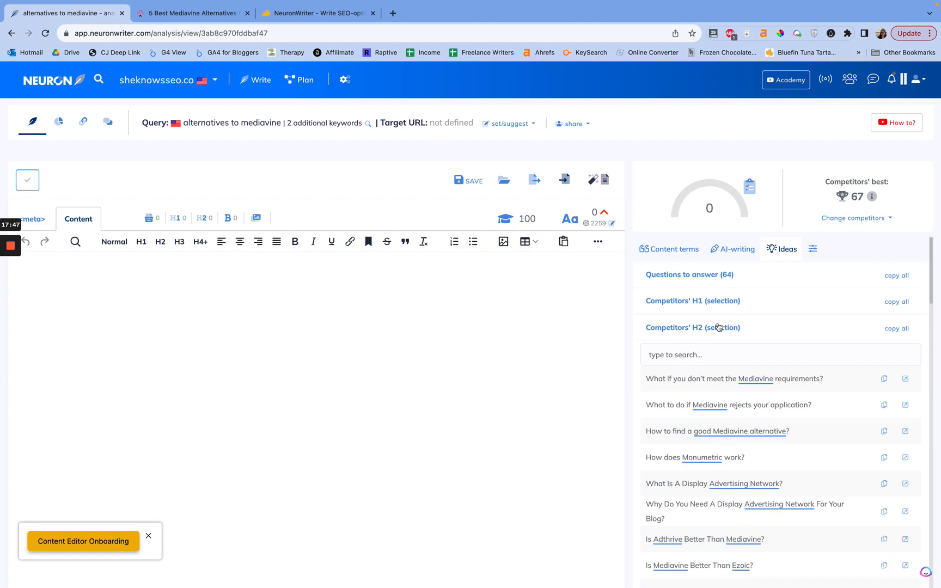
scroll(710, 384, "down", 2)
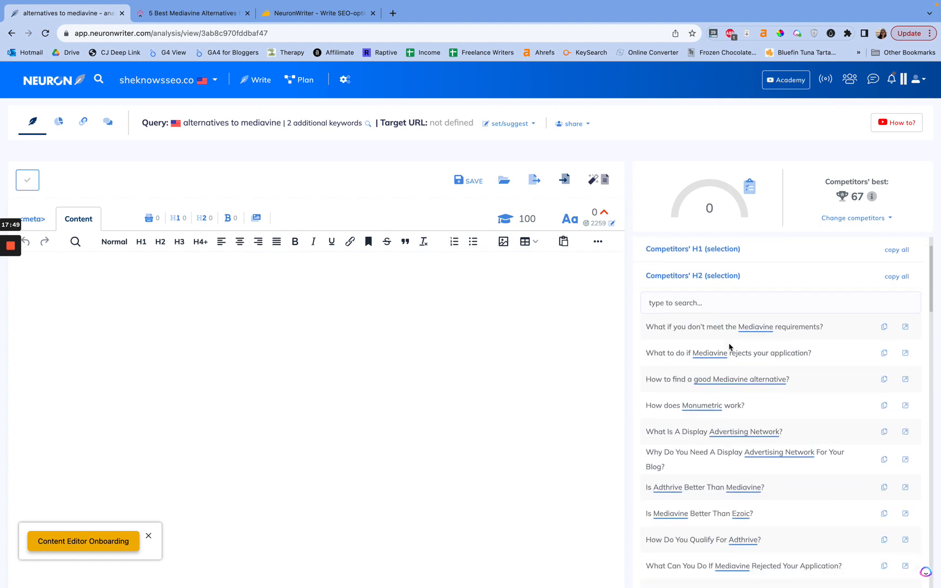
scroll(735, 330, "down", 3)
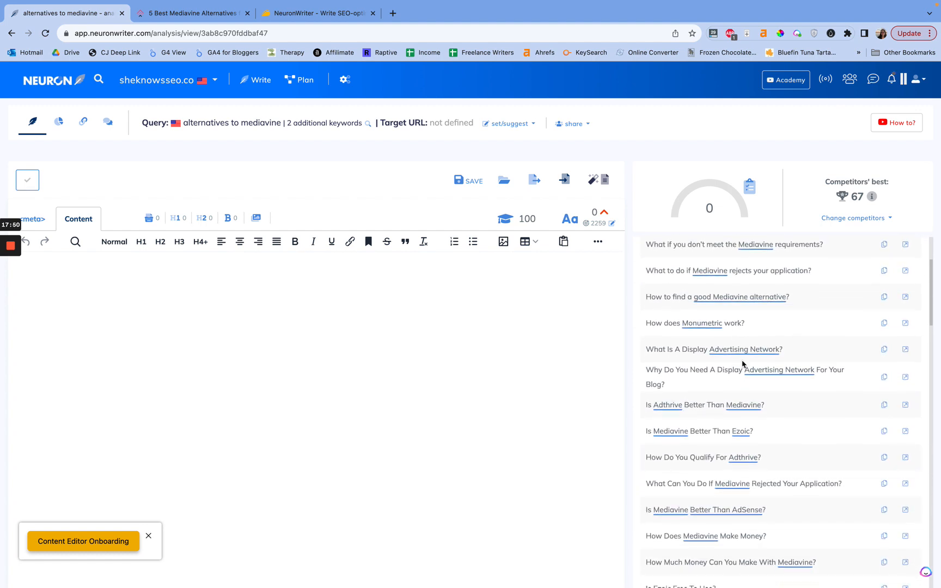
scroll(742, 364, "up", 1)
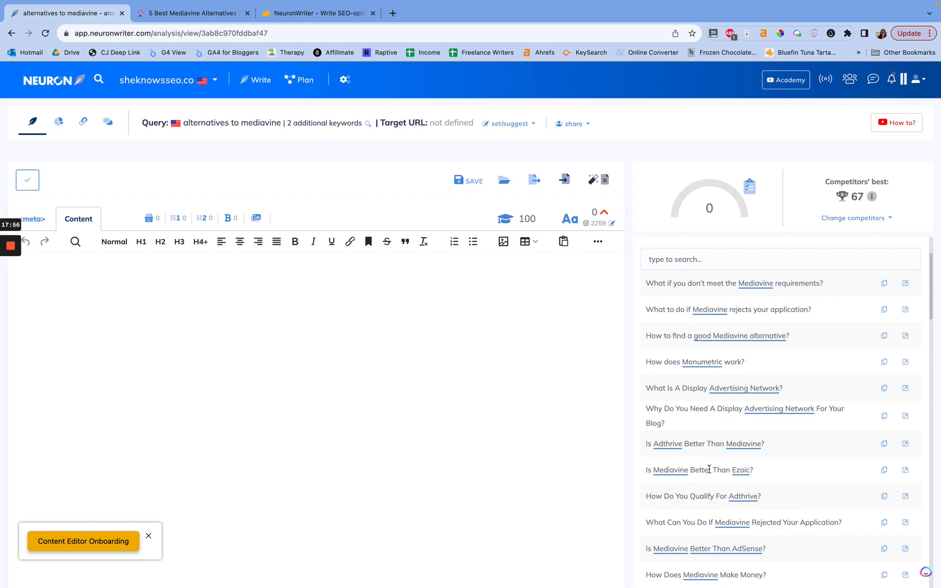
scroll(696, 380, "up", 3)
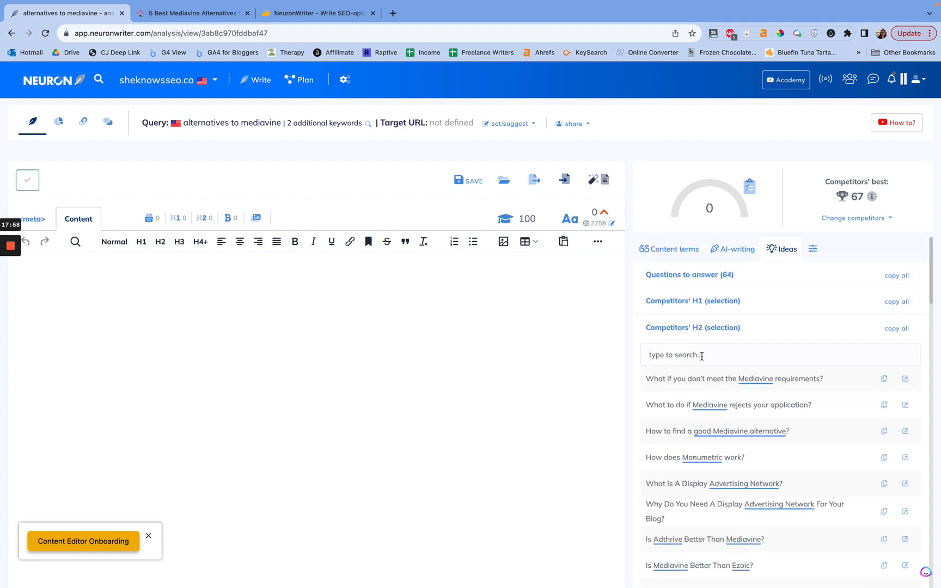
left_click(706, 326)
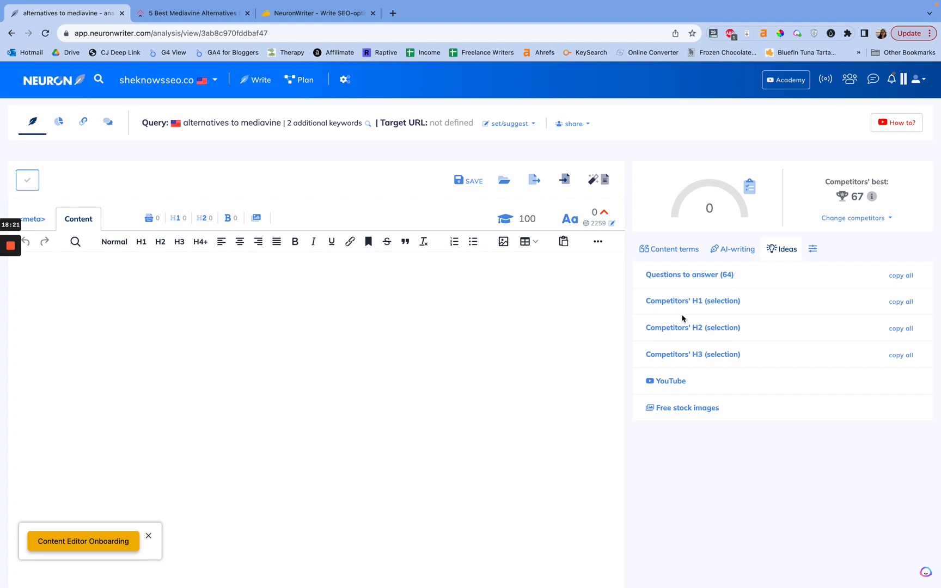
left_click(698, 328)
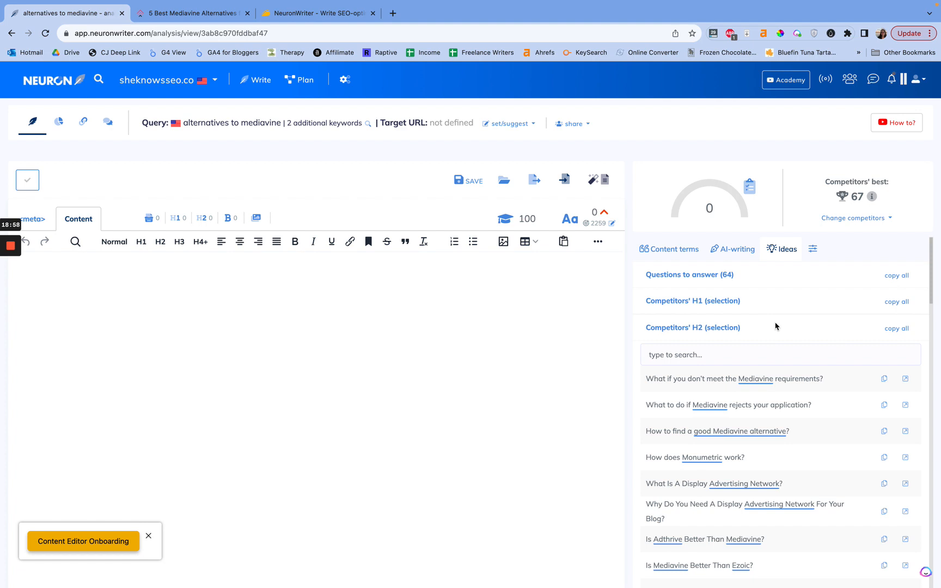
left_click(693, 332)
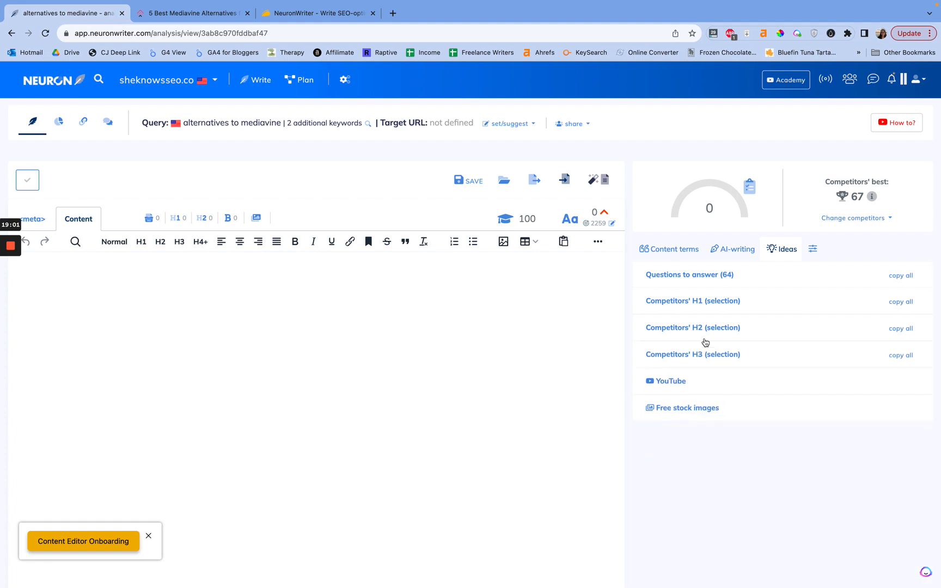
- Get the YouTube ideas for the query, look through the suggested videos, and collapse the section
left_click(680, 384)
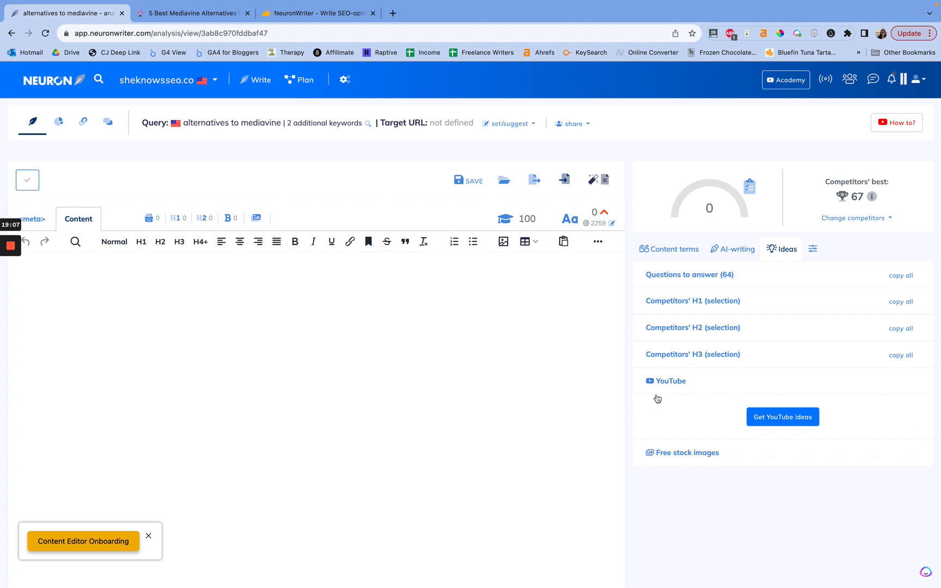
left_click(798, 416)
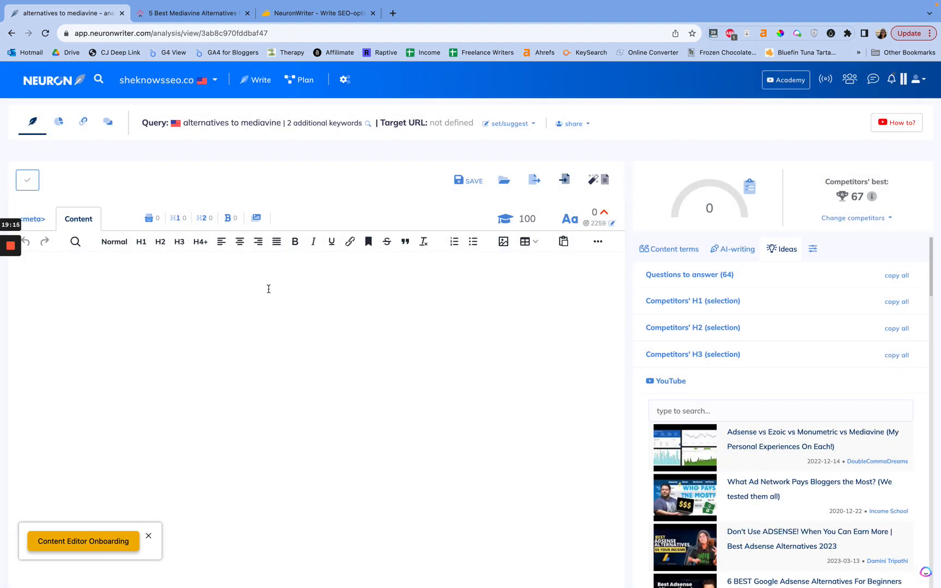
scroll(753, 317, "down", 3)
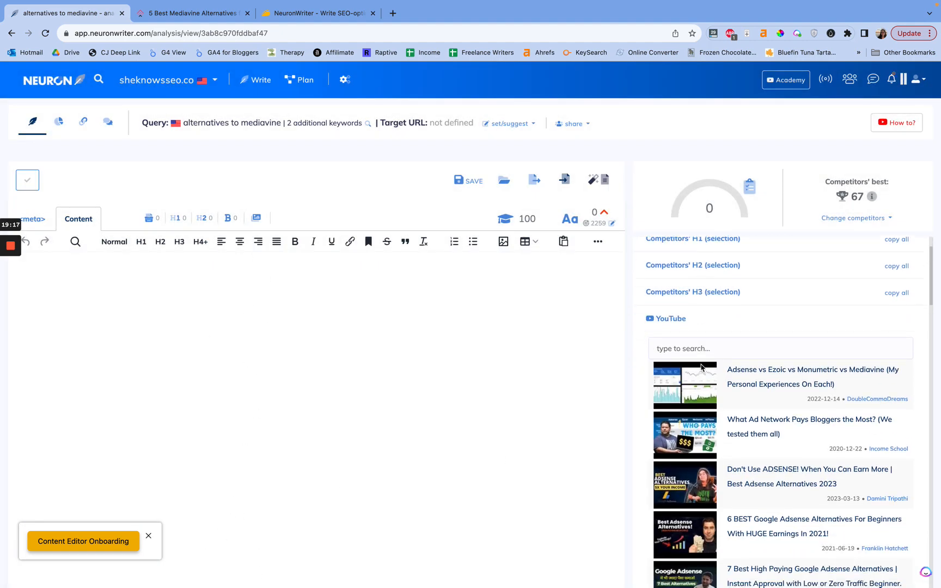
scroll(753, 317, "down", 5)
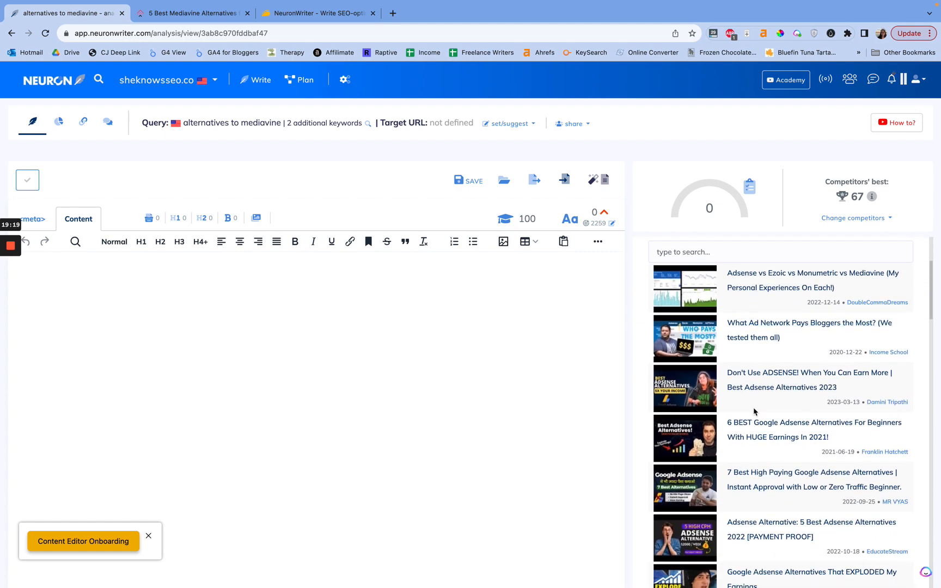
scroll(754, 411, "up", 8)
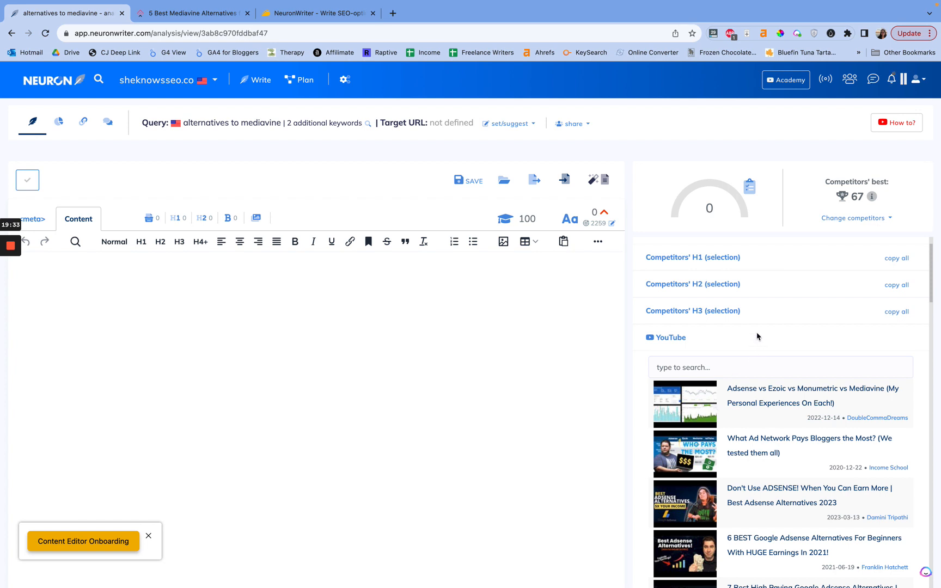
scroll(784, 376, "down", 3)
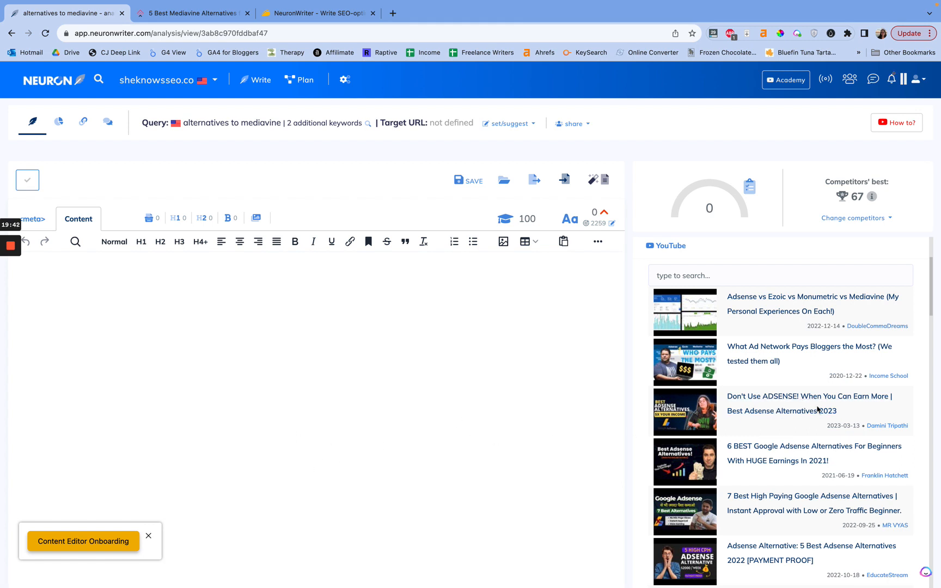
scroll(805, 381, "up", 1)
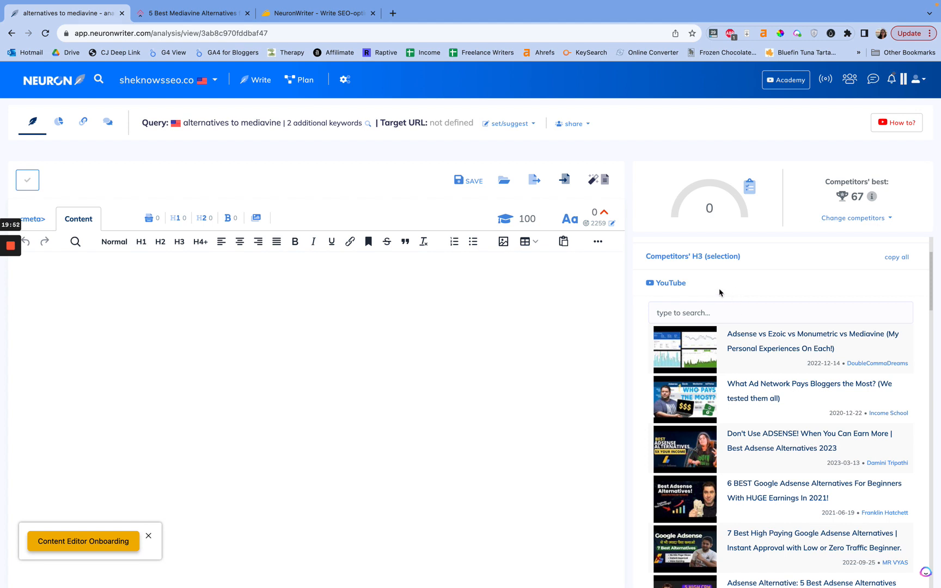
left_click(670, 283)
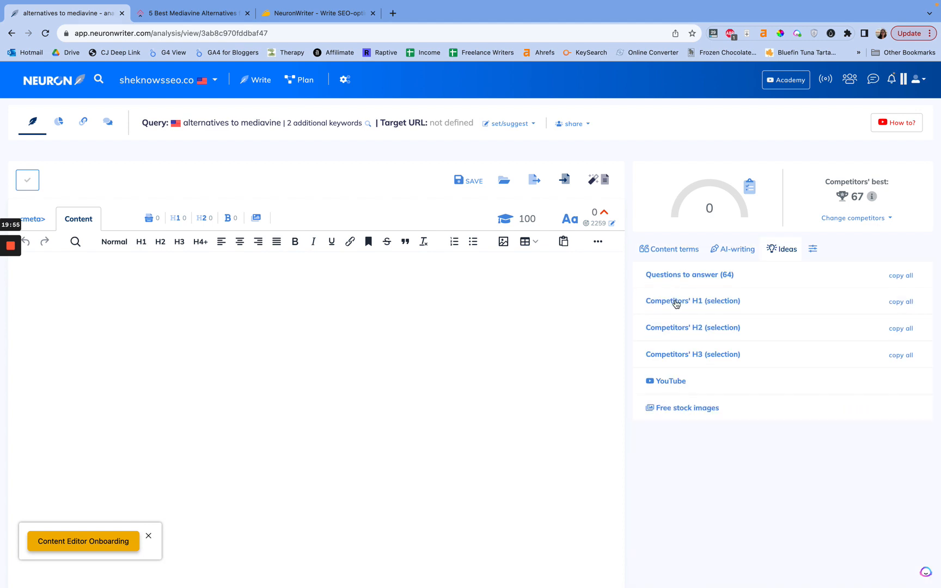
- Search the free stock images for "alternatives to mediavine", browse the results, and show only those from Unsplash
left_click(689, 404)
scroll(689, 408, "down", 2)
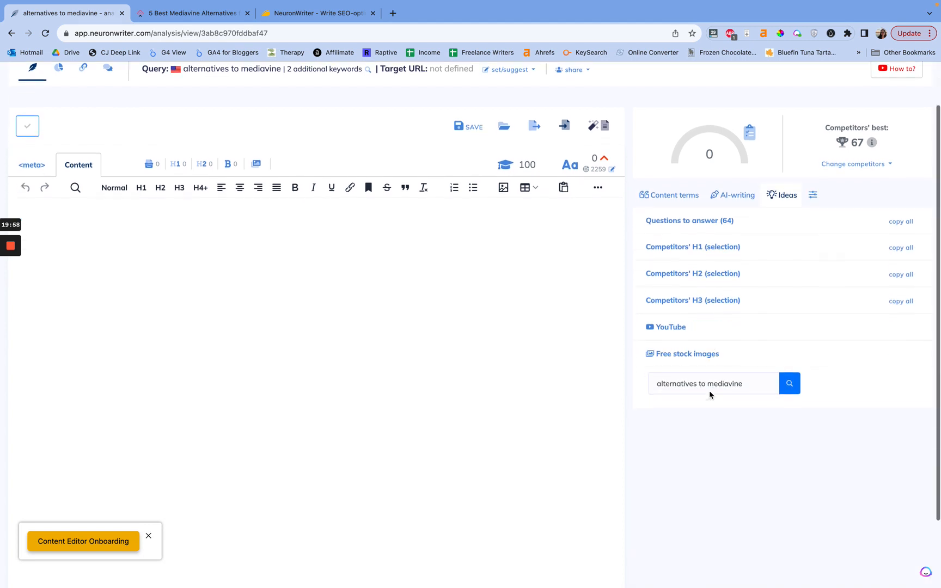
left_click(789, 372)
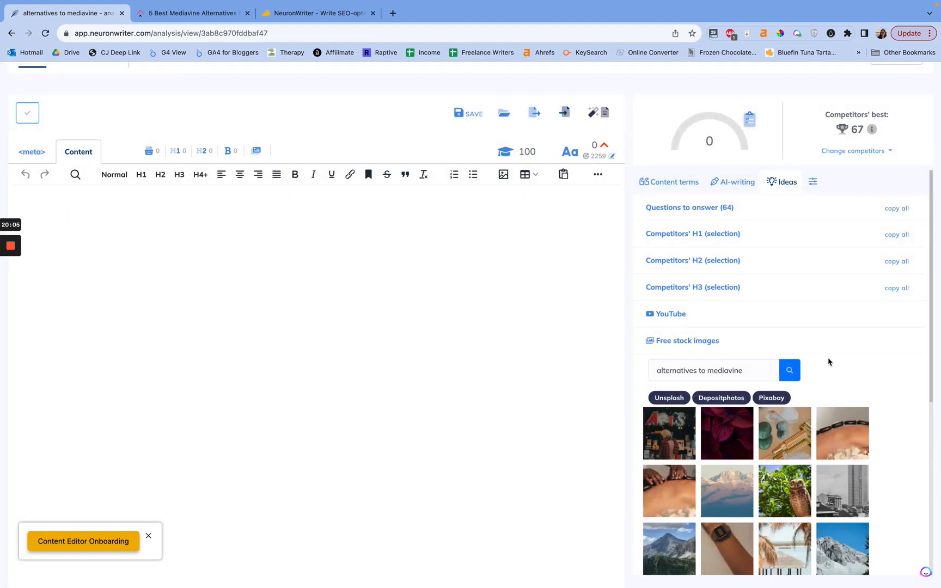
scroll(838, 354, "down", 3)
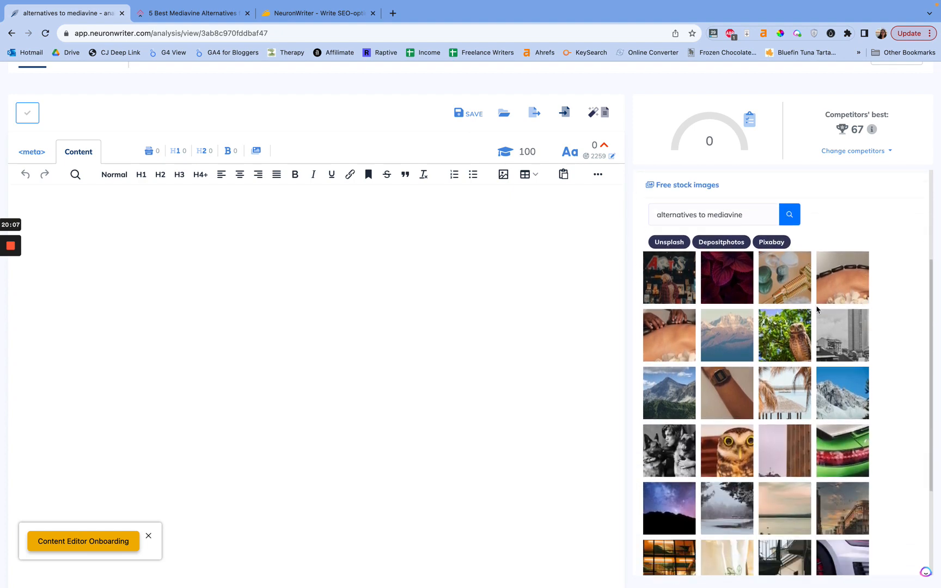
scroll(865, 325, "down", 3)
scroll(697, 342, "up", 3)
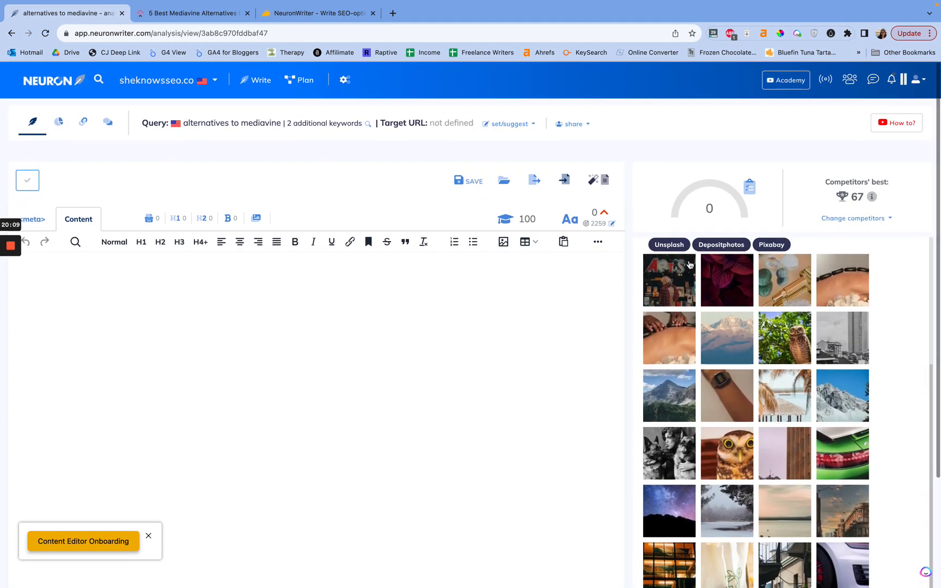
left_click(669, 245)
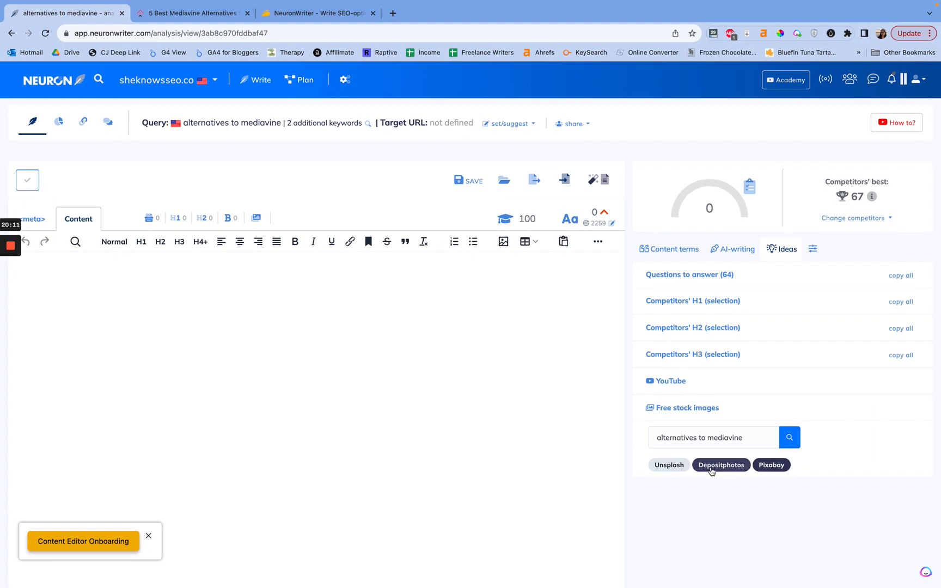
left_click(670, 466)
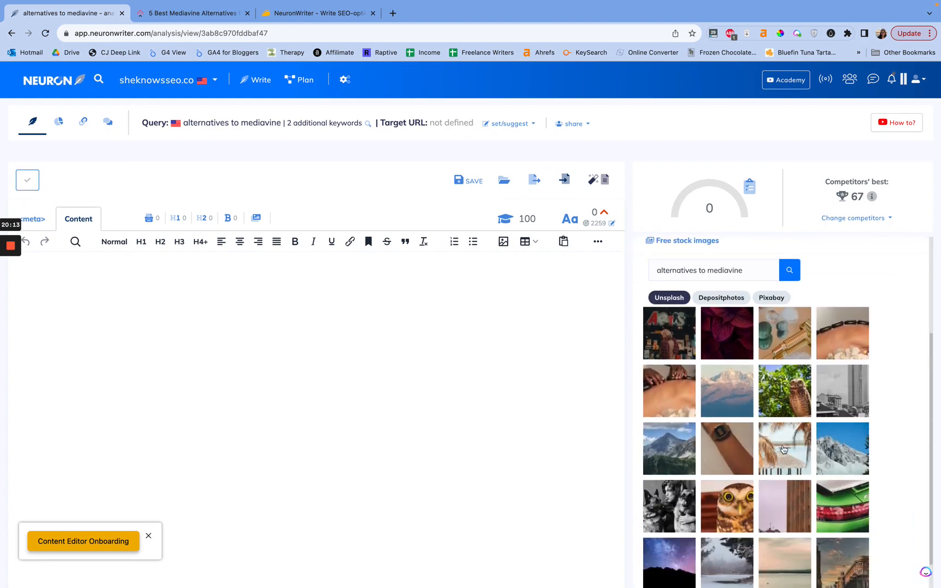
- Browse the remaining Unsplash images, then view the term visibility and exclusion settings before returning to the content terms
scroll(783, 435, "down", 10)
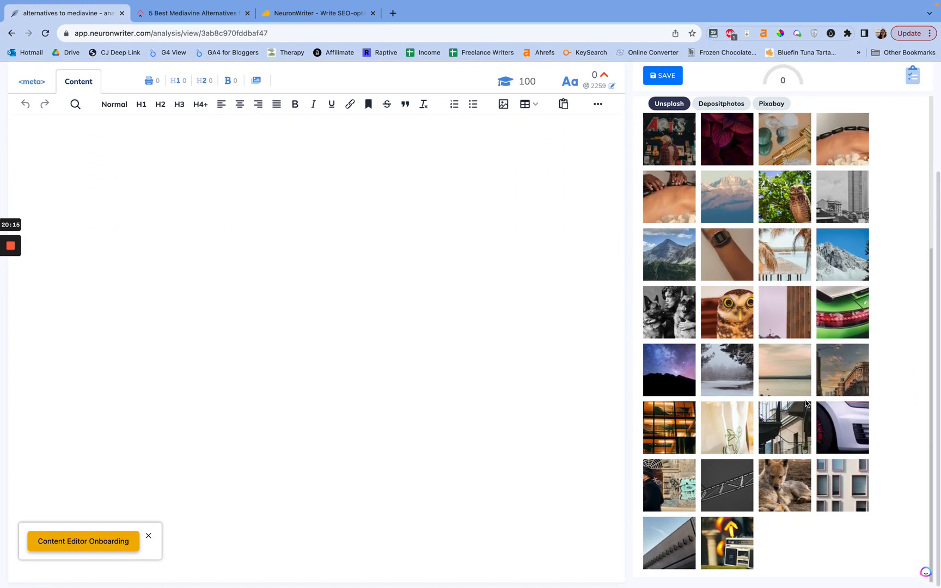
scroll(814, 335, "up", 10)
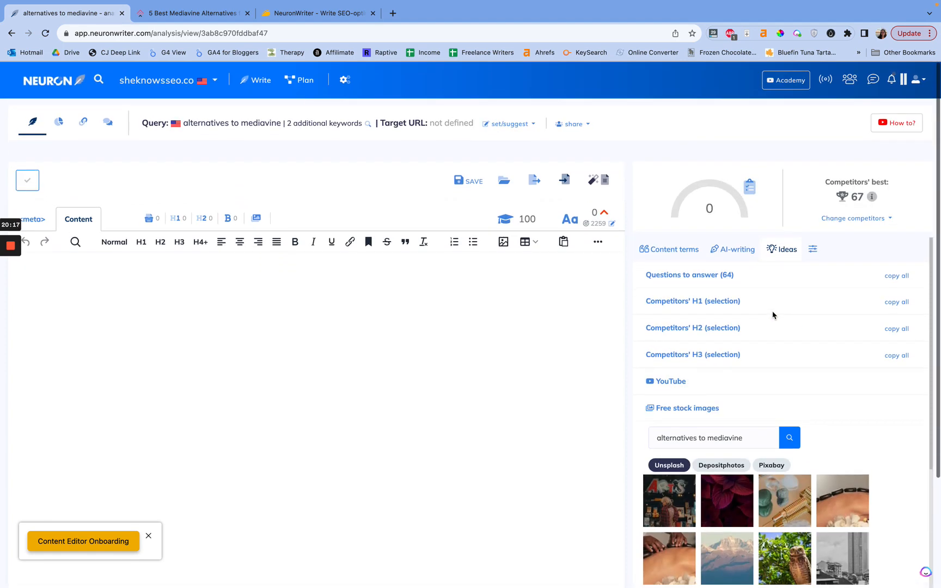
left_click(810, 250)
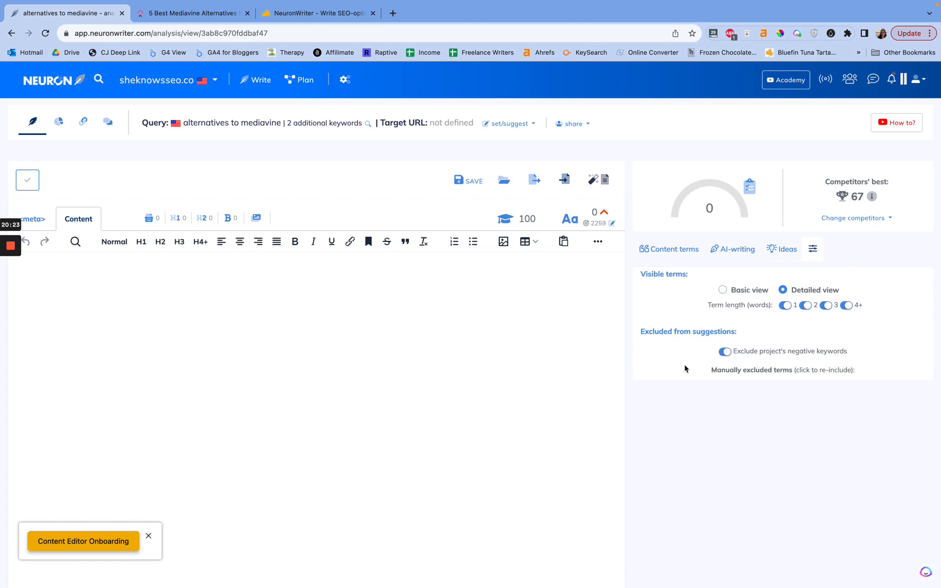
left_click(664, 249)
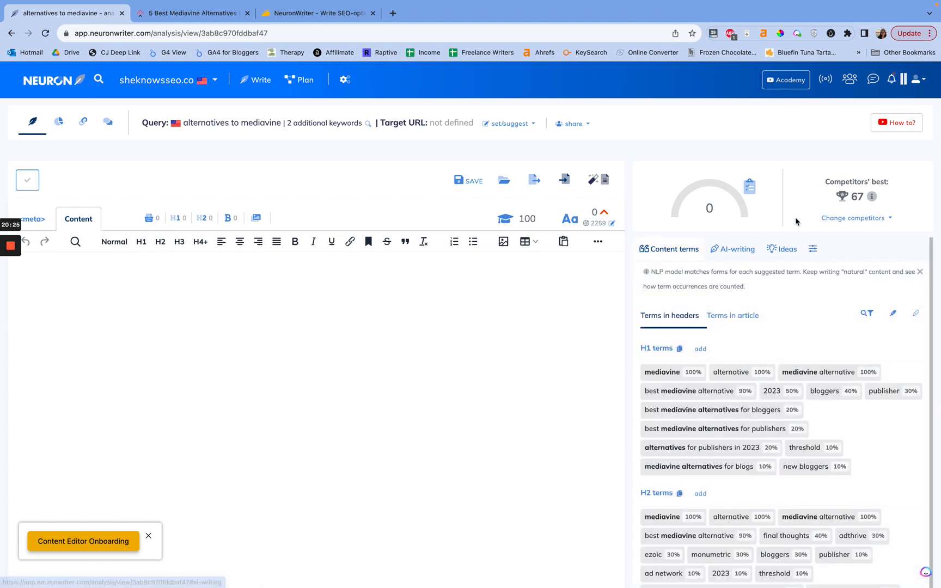
- Examine the overall content score breakdown by main keyword, suggested terms, length and keyword stuffing risk, then close it
left_click(766, 185)
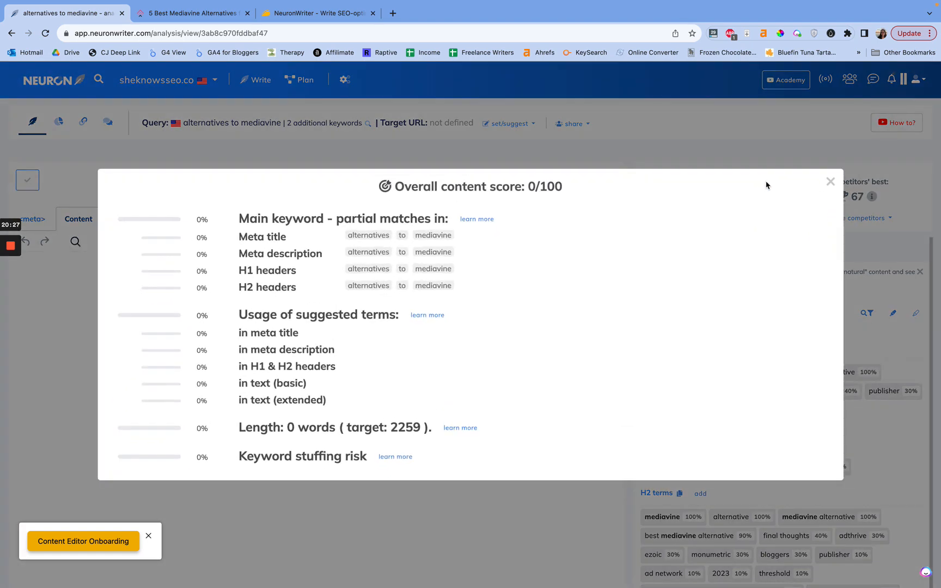
left_click(830, 182)
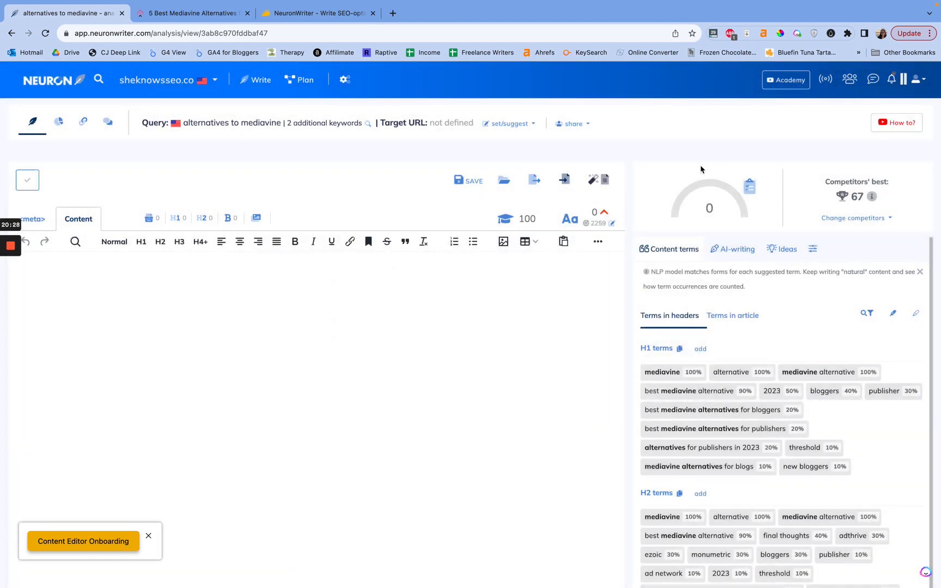
left_click(755, 186)
left_click_drag(394, 185, 589, 190)
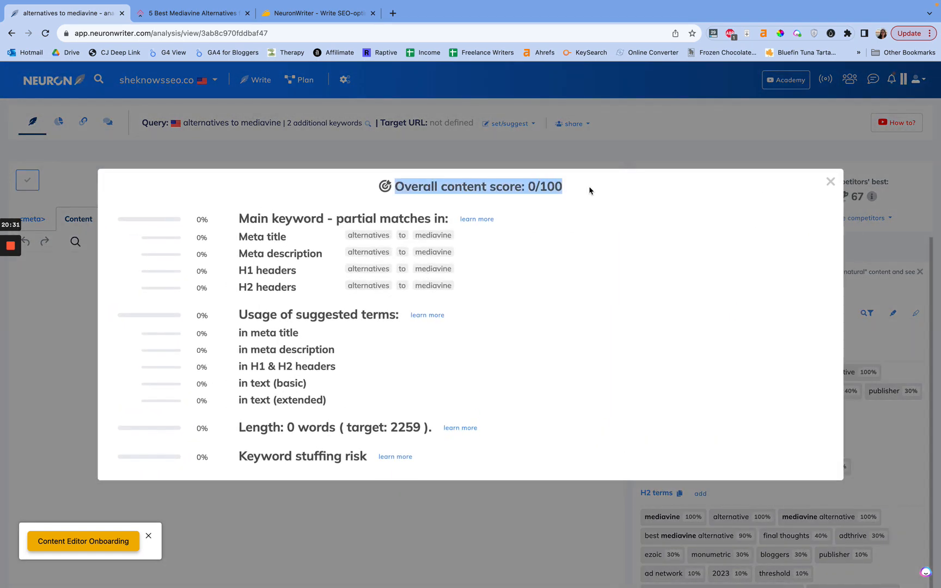
left_click(536, 189)
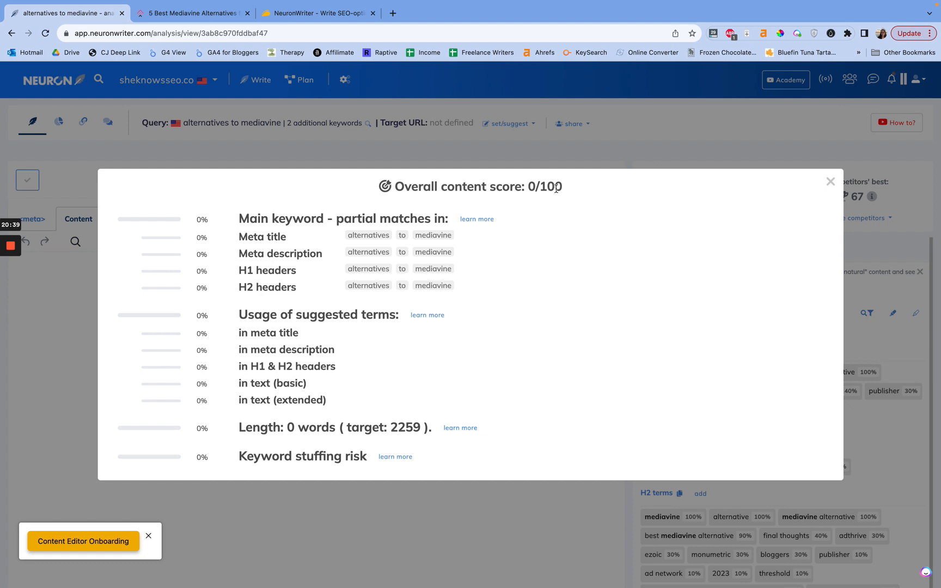
left_click_drag(532, 188, 568, 189)
left_click(539, 188)
left_click(830, 182)
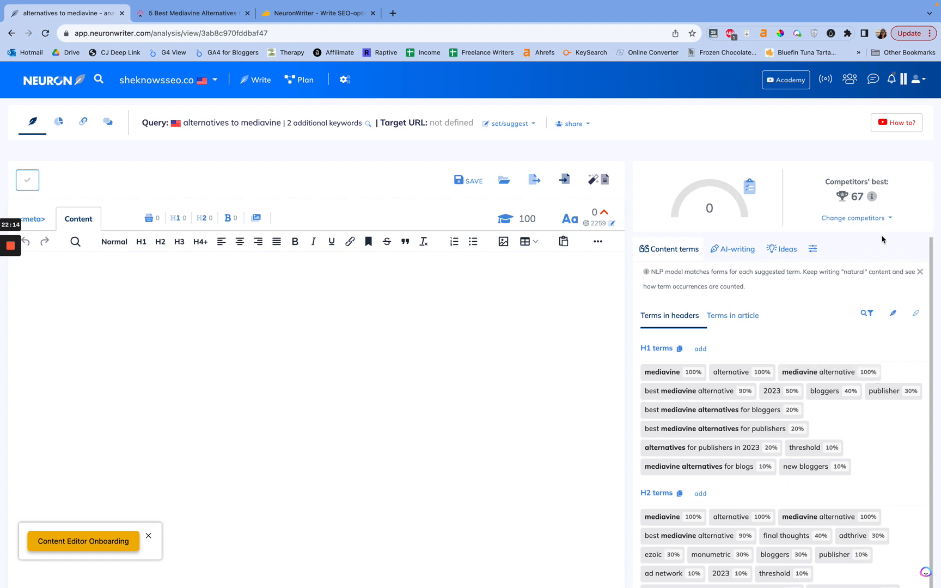
- Examine the competitors' best content score
left_click_drag(858, 195, 846, 200)
left_click(846, 200)
double_click(857, 199)
left_click(856, 199)
left_click(461, 190)
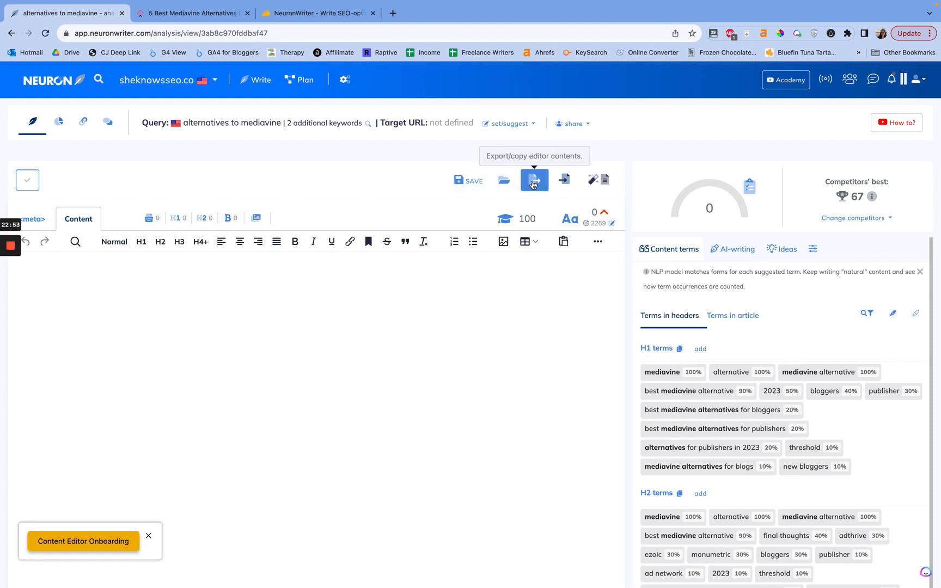
- Open the content draft for "alternatives to mediavine" and show its meta title and description fields
left_click(601, 180)
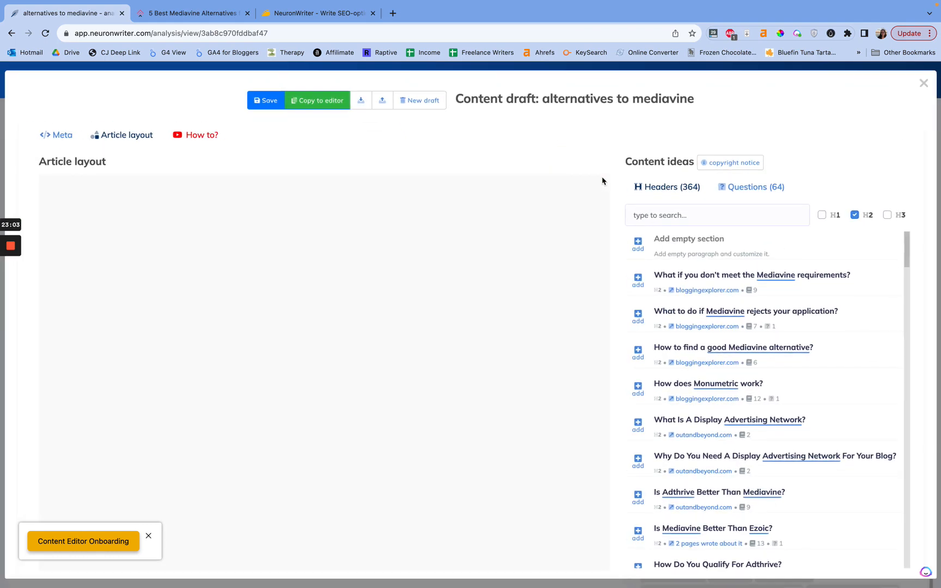
left_click(59, 137)
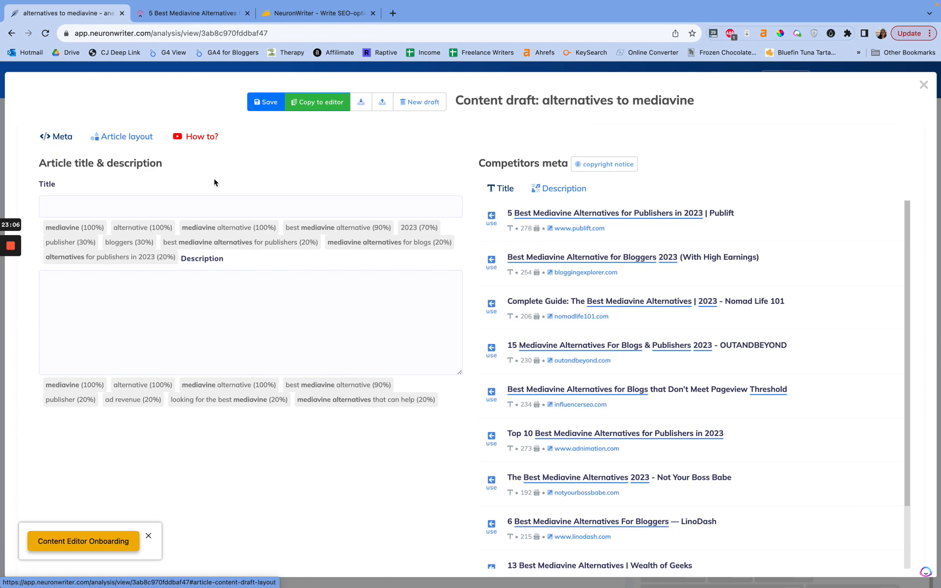
left_click(201, 208)
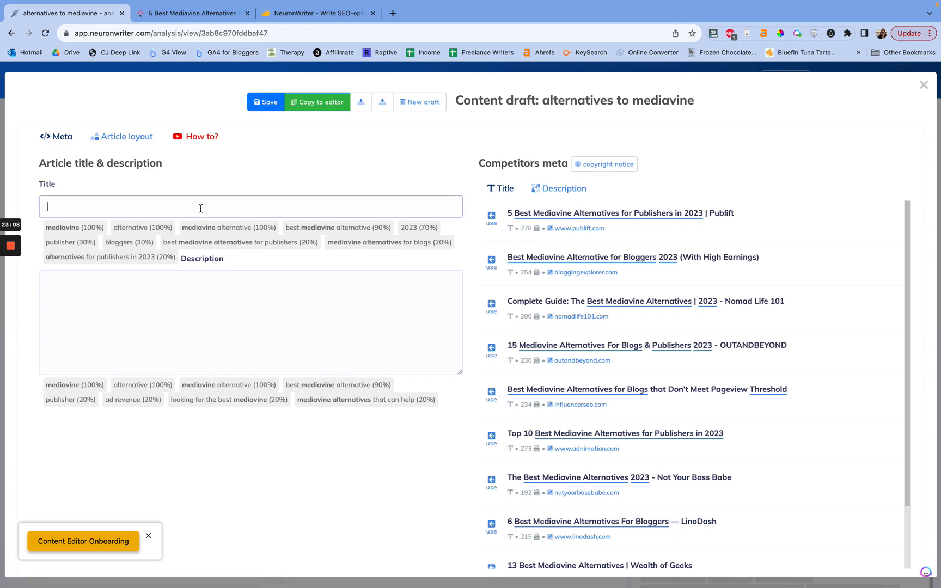
left_click(133, 299)
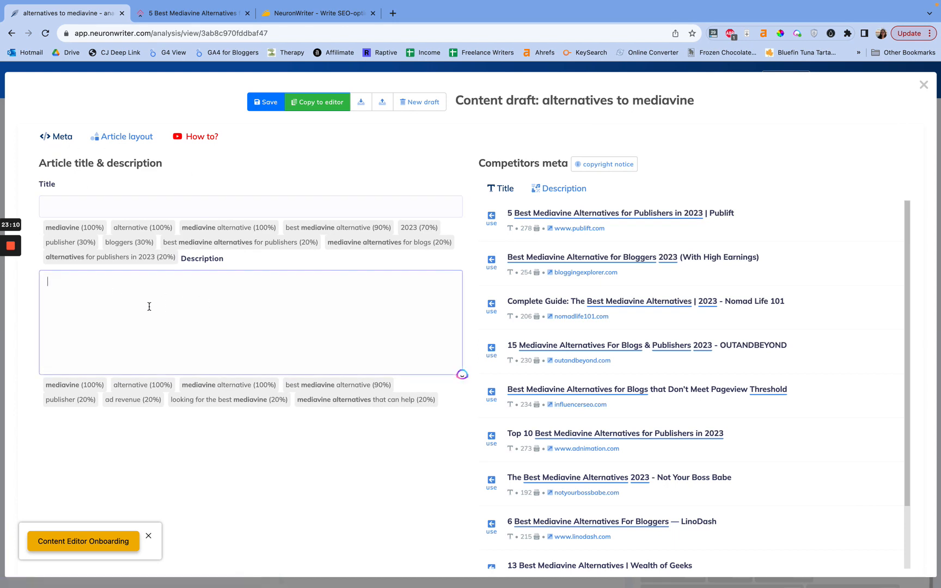
left_click(159, 203)
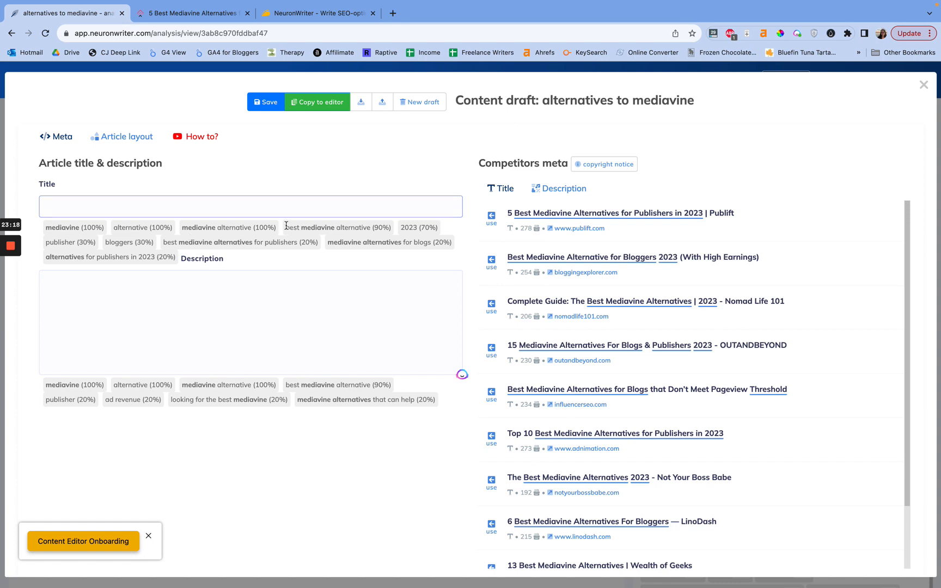
- Review the suggested title terms, including "best mediavine alternative" and "mediavine alternatives for blogs"
left_click_drag(286, 227, 371, 226)
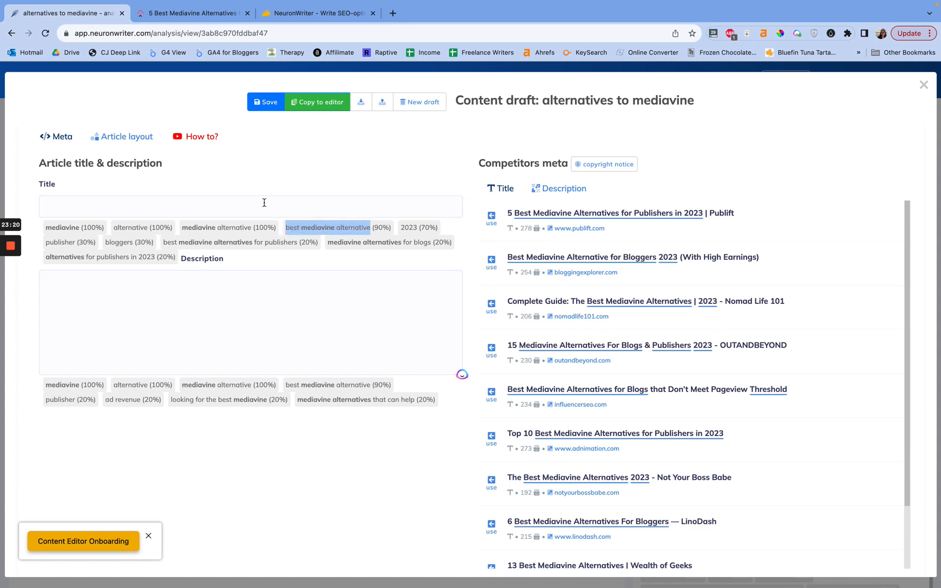
left_click(98, 207)
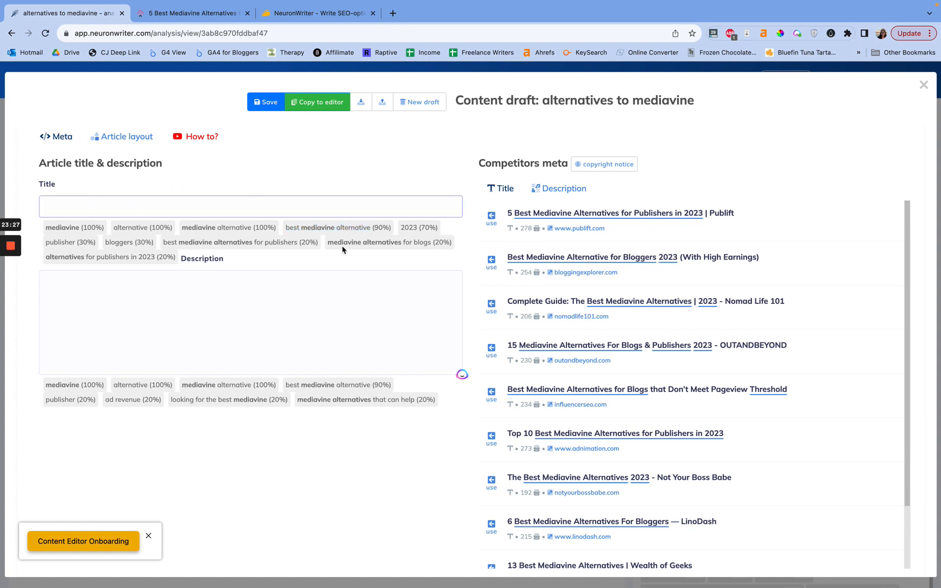
left_click_drag(325, 244, 426, 241)
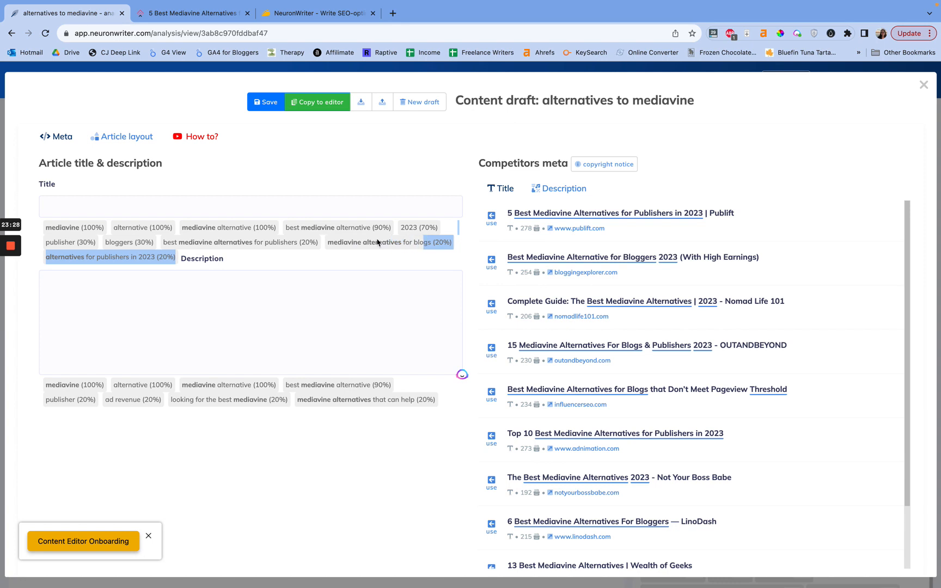
left_click(166, 244)
left_click_drag(166, 244, 331, 240)
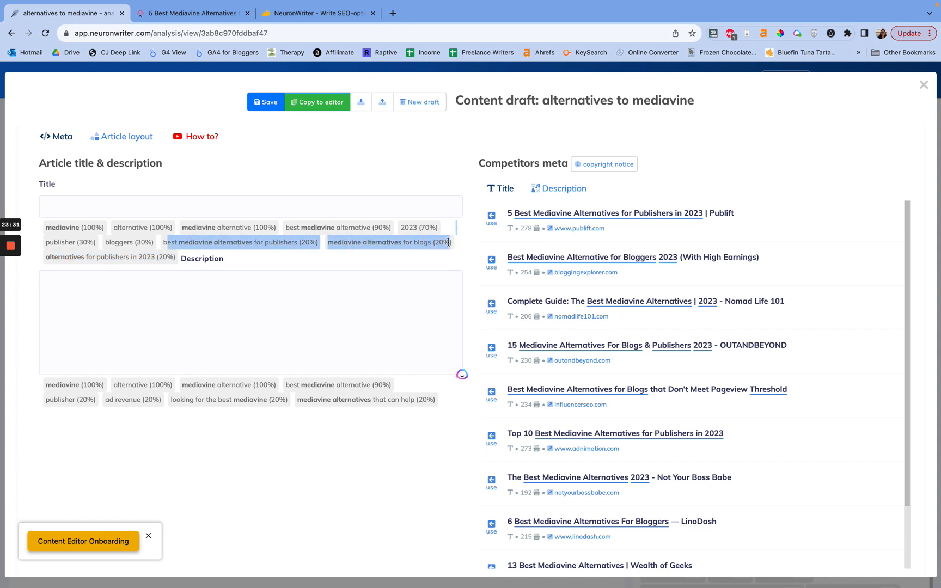
left_click(395, 259)
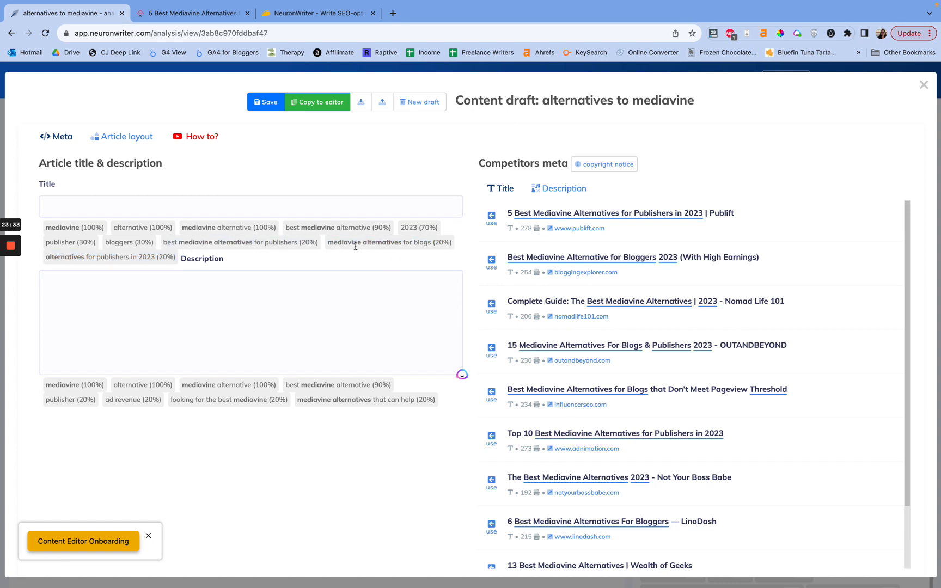
- Enter the article title "10 Best Mediavine Alternatives for Blogs in 2023" in the draft
left_click(298, 202)
type("Vest ")
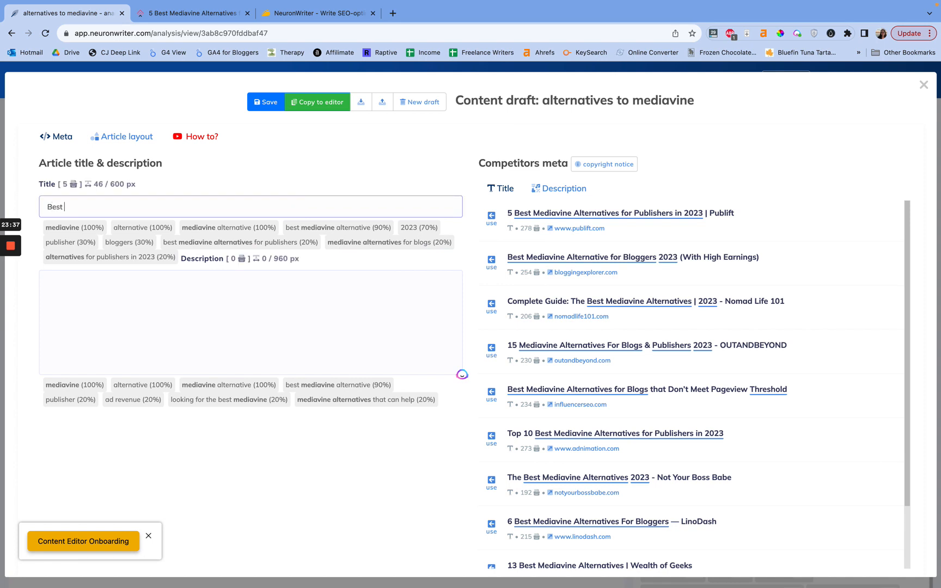
type("Mediavine Alternativ")
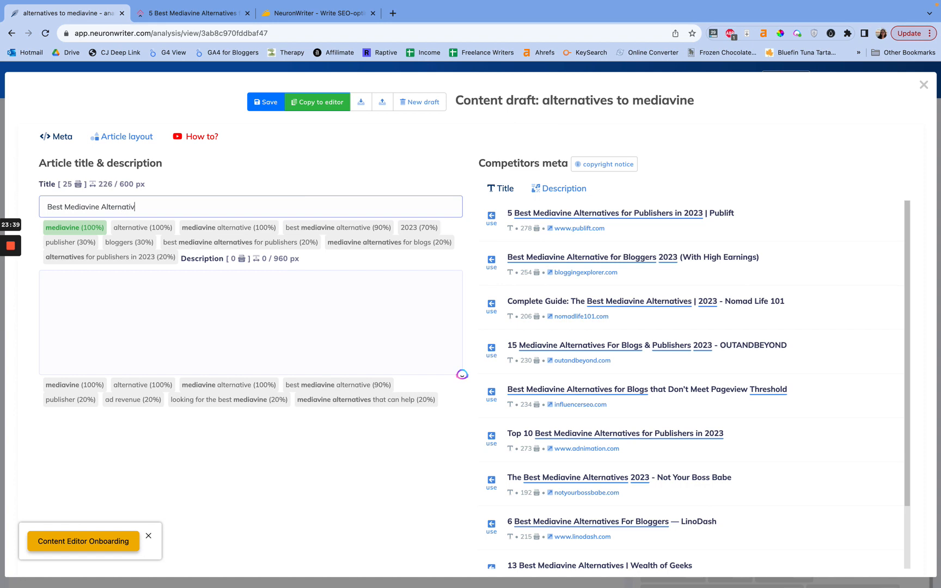
type("es for Blo")
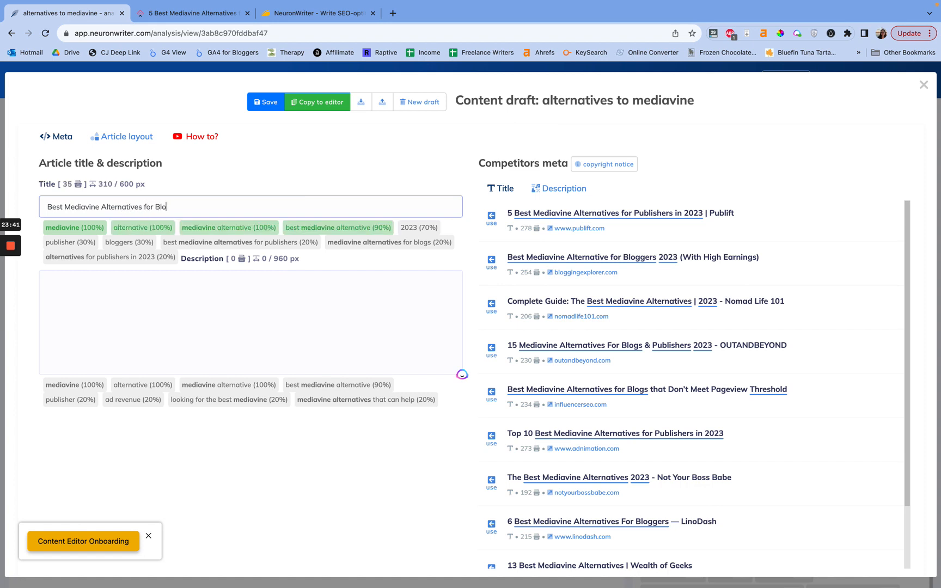
type("gs in 2023")
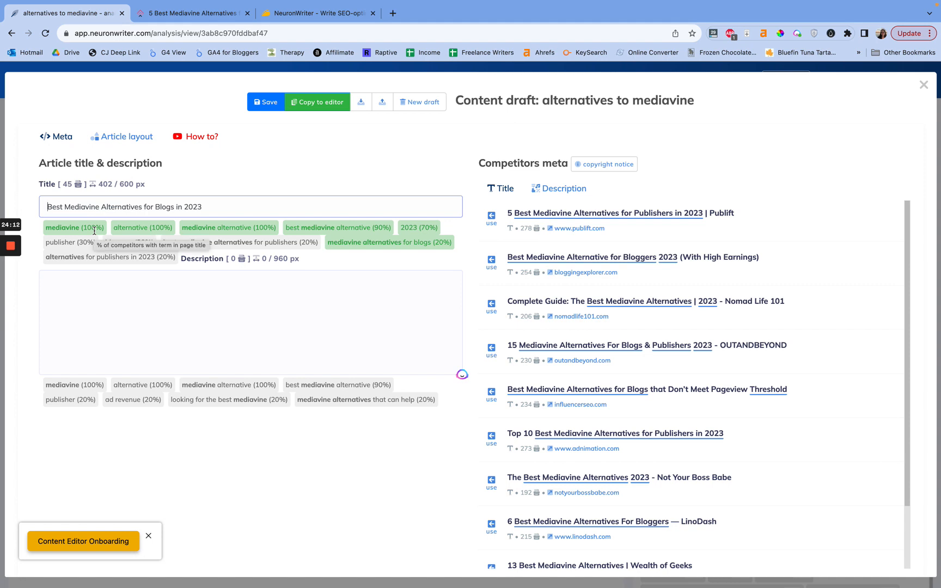
type("10")
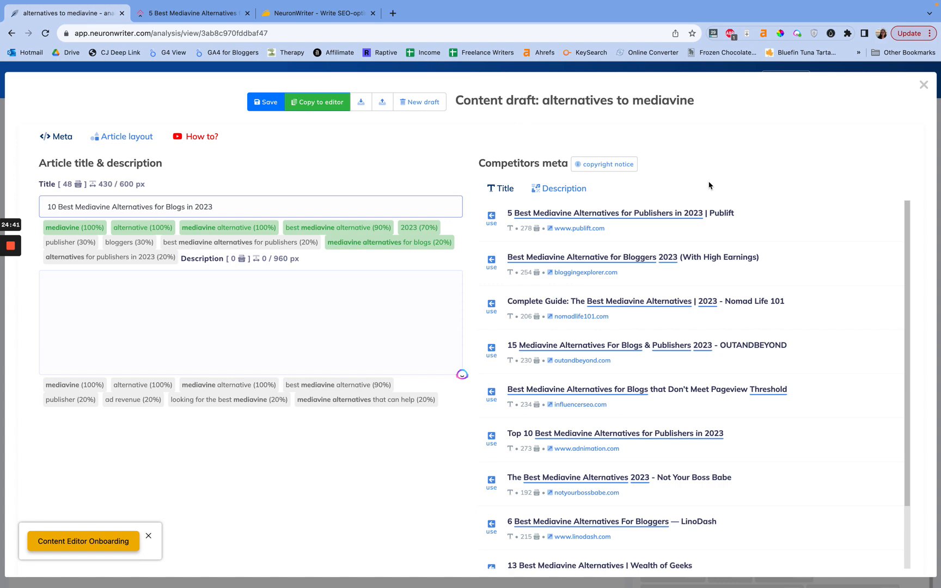
left_click(543, 189)
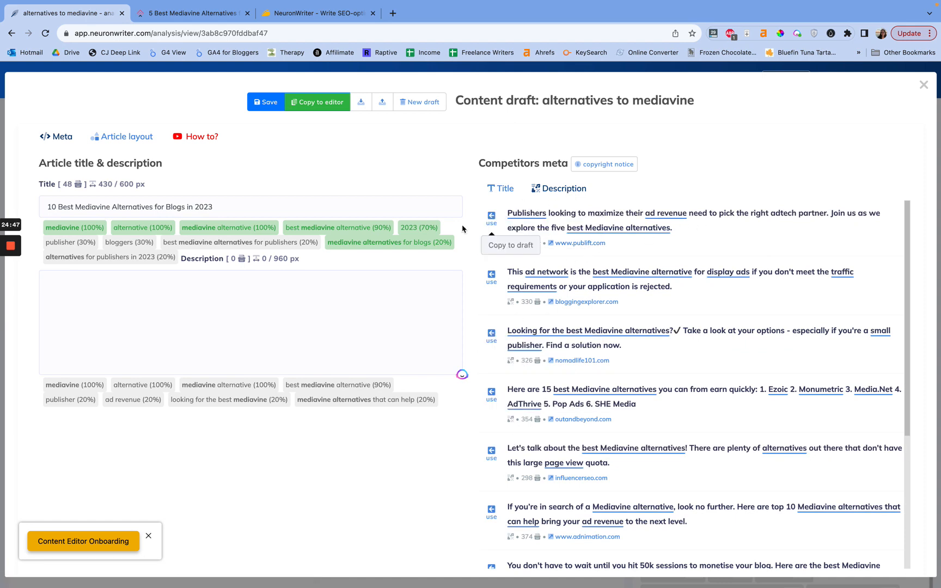
left_click(491, 217)
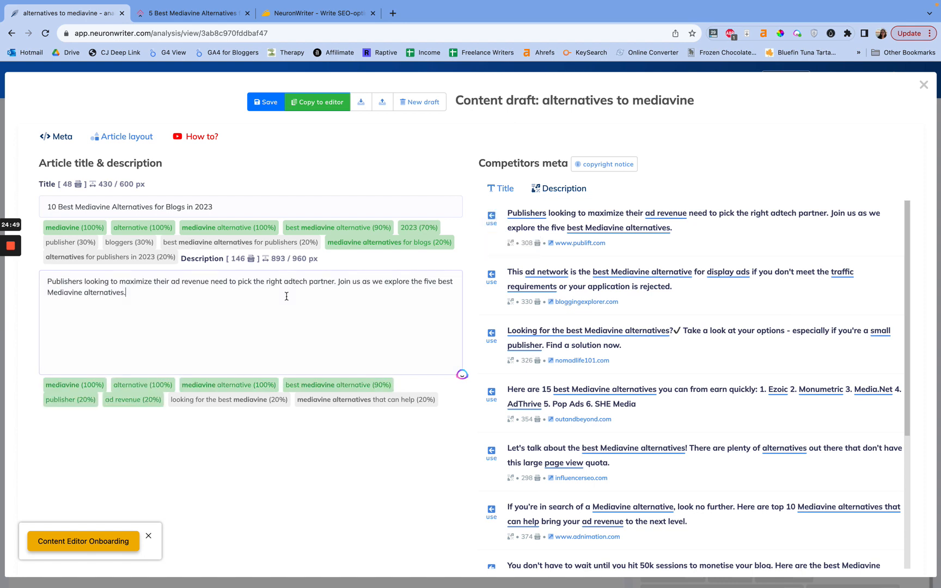
- Ask Jasper to rewrite the whole description with "please rewrite in an engaging tone of voice for bloggers" and copy the result
key("ctrl+a")
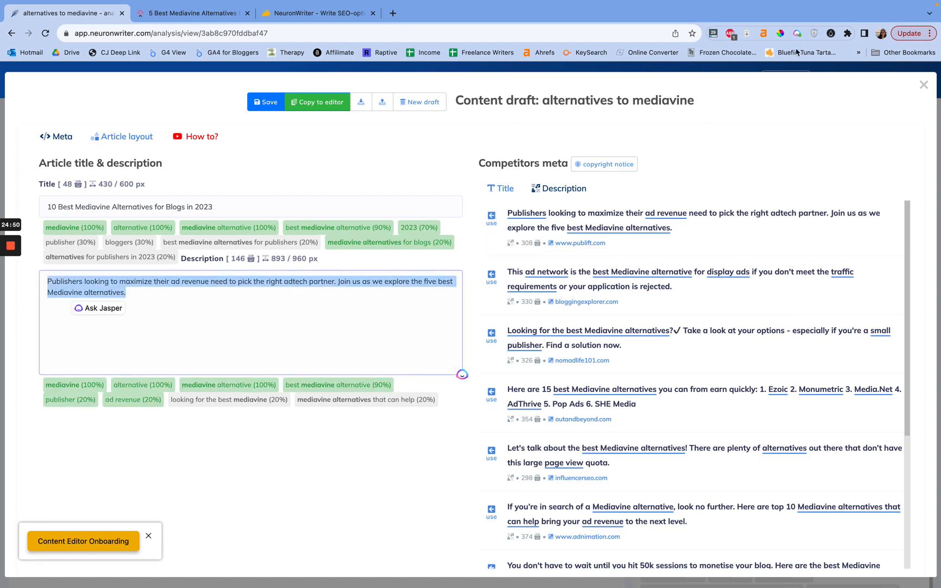
left_click(796, 33)
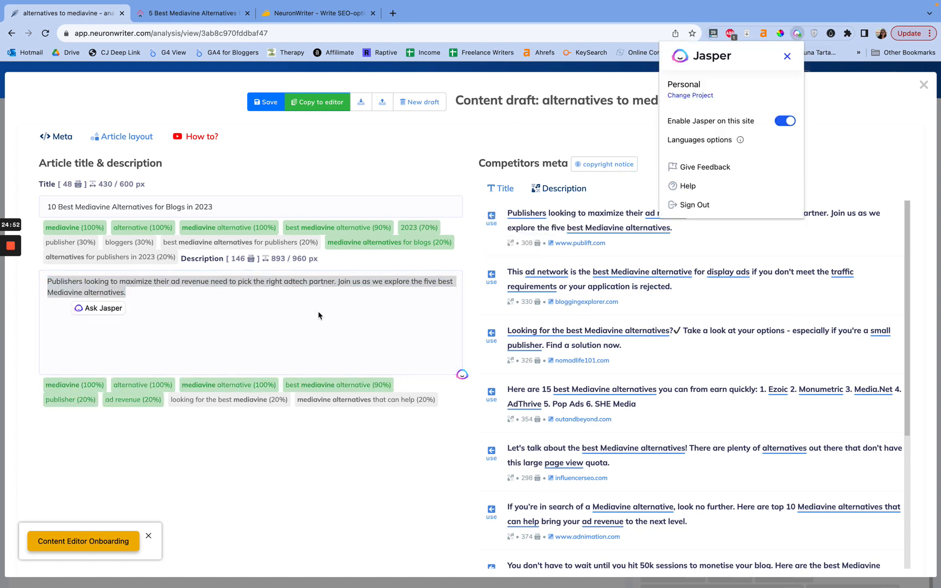
key("Escape")
left_click(99, 308)
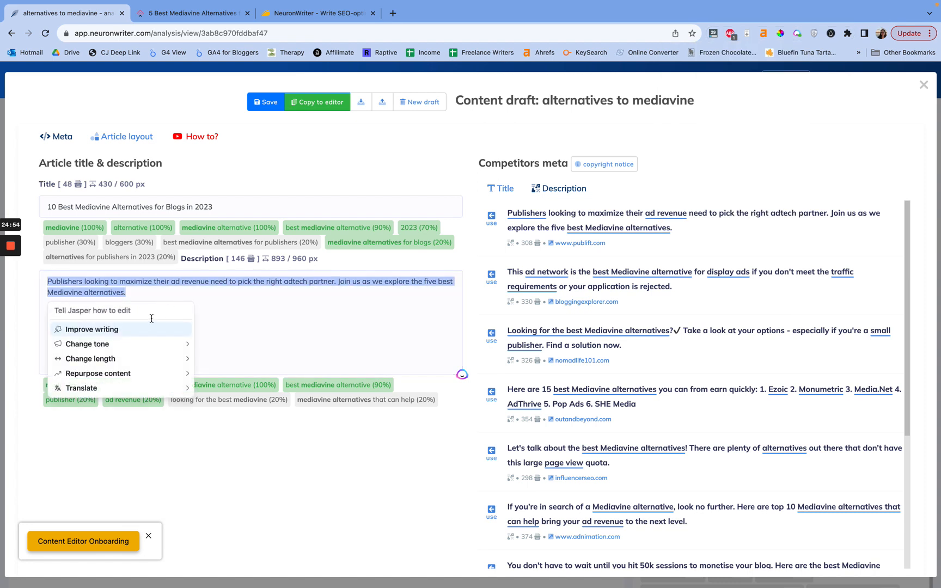
mouse_move(126, 375)
type("please")
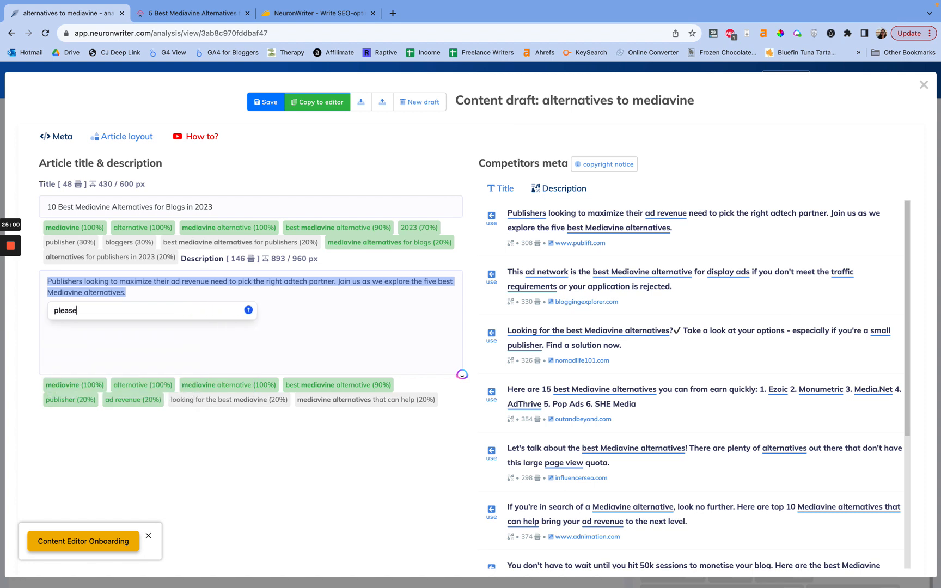
type(" rew")
key("BackSpace")
type("ewrite in an engaging tone of voic")
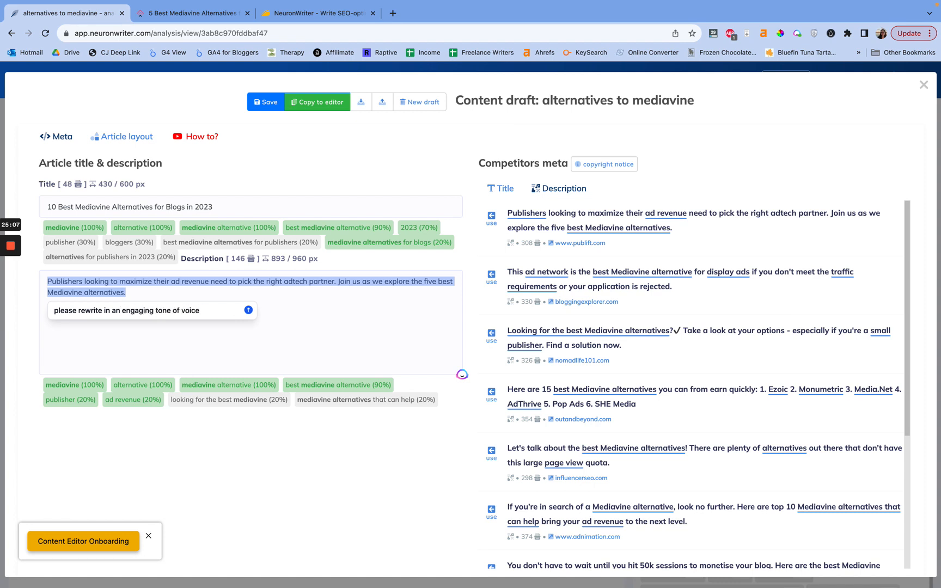
type("e for blogges")
key("BackSpace")
type("rs")
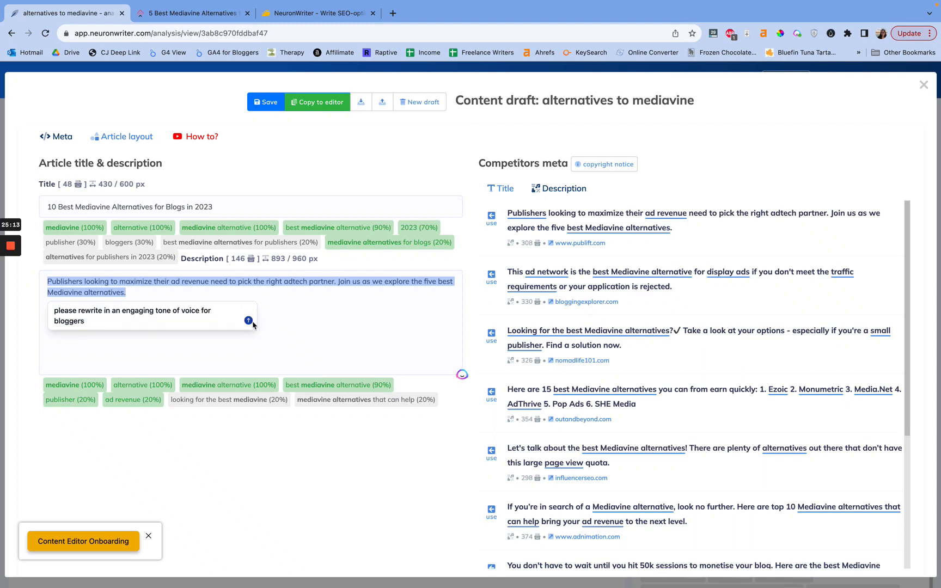
left_click(248, 320)
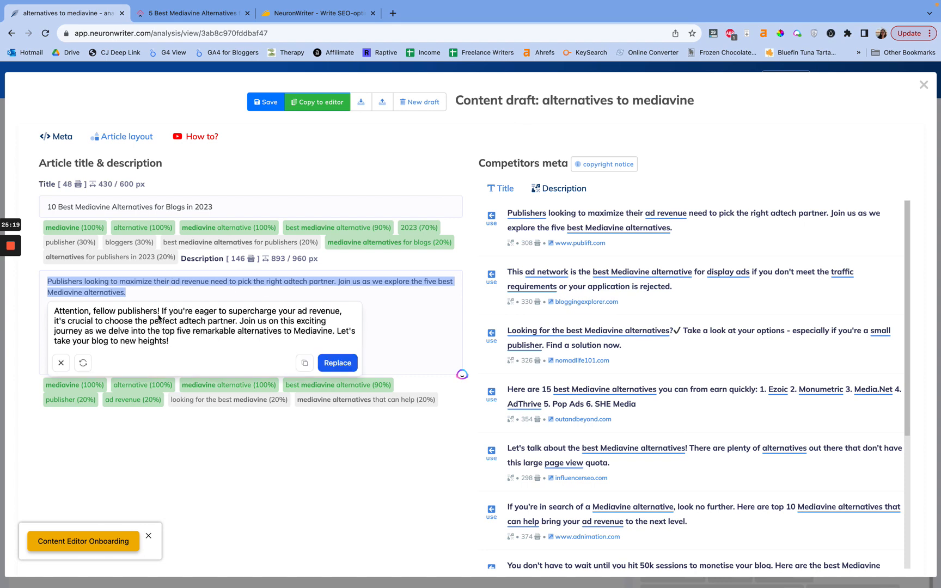
left_click(304, 363)
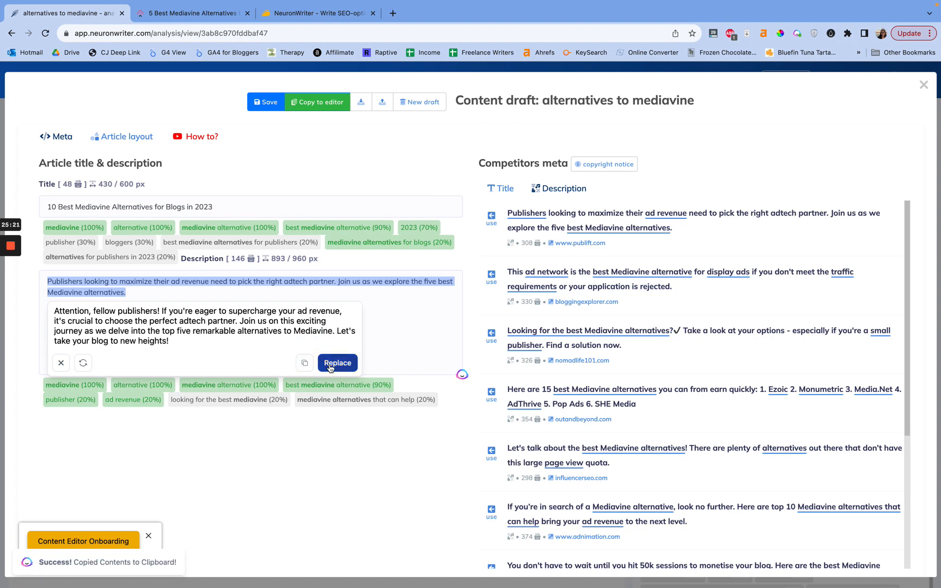
- Replace the draft description with Jasper's rewrite and remove its opening greeting "Attention, fellow publishers!"
left_click(330, 363)
left_click_drag(143, 282, 46, 282)
key("BackSpace")
triple_click(128, 300)
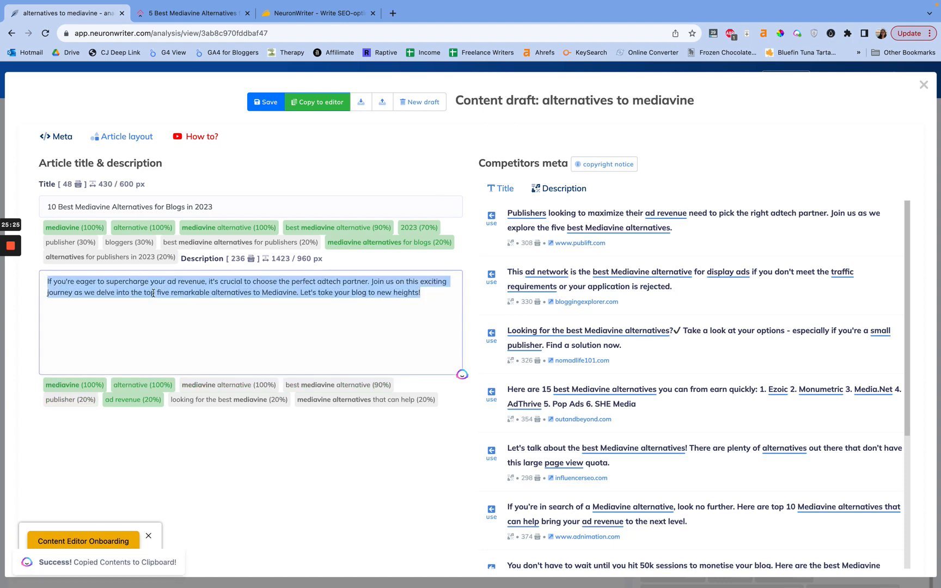
triple_click(118, 288)
left_click(111, 289)
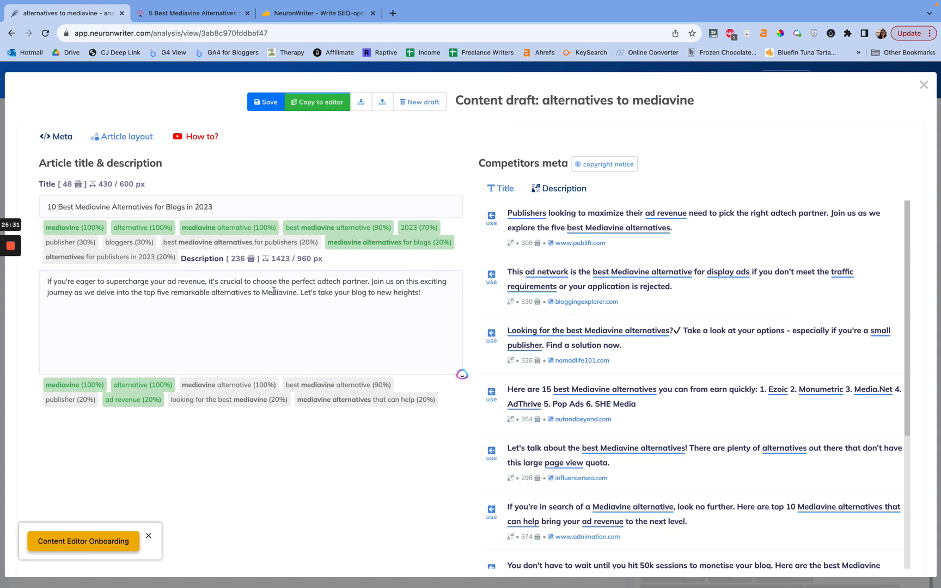
triple_click(234, 285)
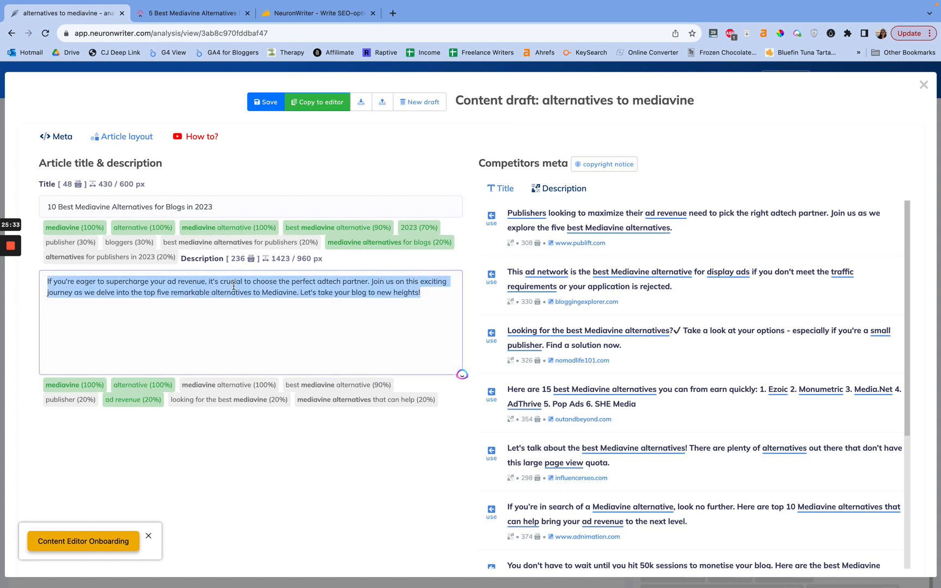
- Delete the closing sentence "Let's take your blog to new heights!" from the description
left_click(303, 295)
key("shift+super+Right")
key("BackSpace")
key("BackSpace")
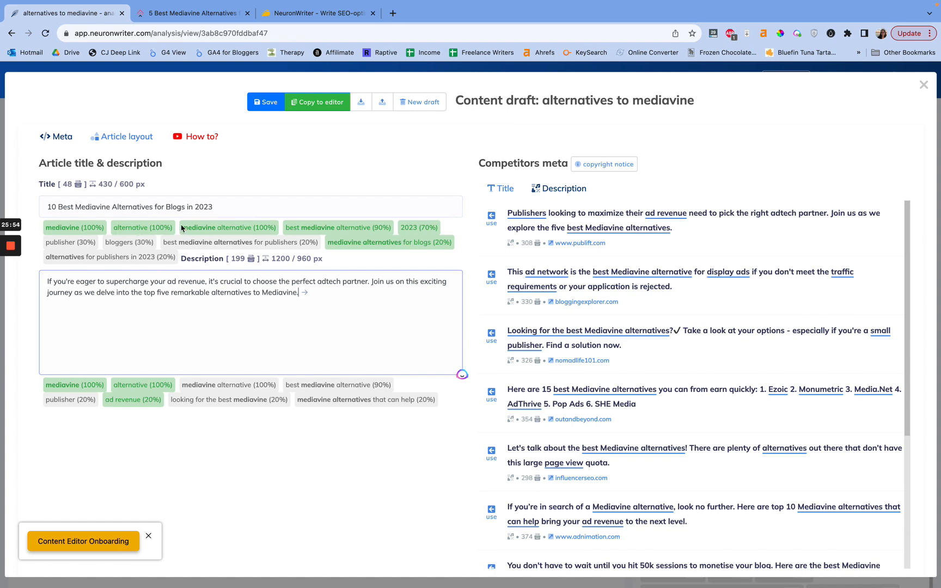
- Change "Blogs" to "Bloggers" in the article title so it reads "10 Best Mediavine Alternatives for Bloggers in 2023"
left_click(207, 214)
type("gers")
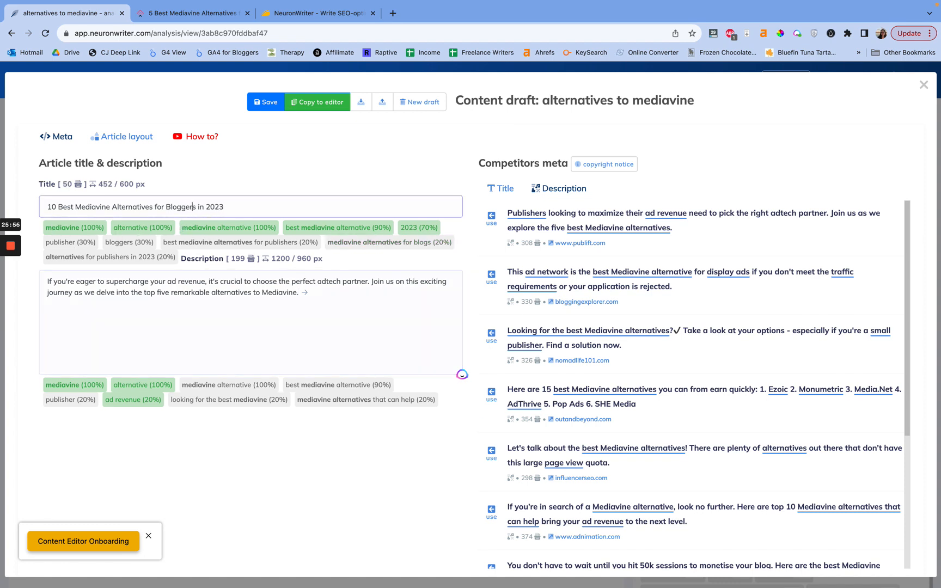
key("BackSpace")
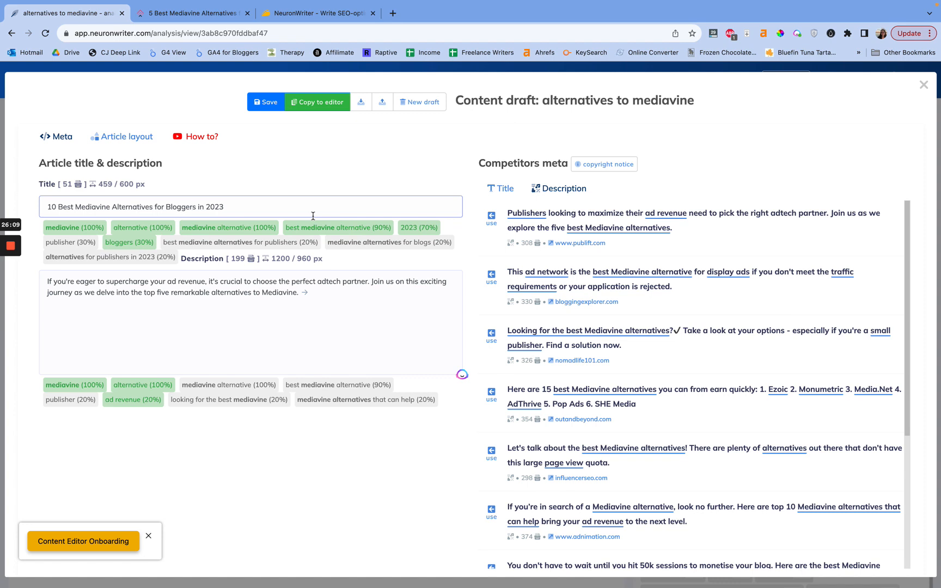
left_click(160, 325)
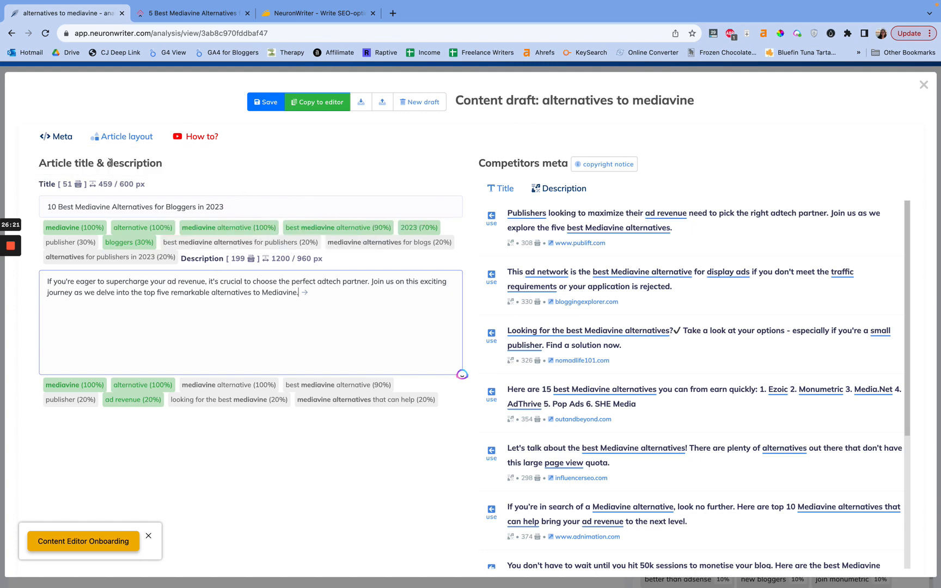
- Add the first four suggested H2 headers to the article layout, from "What if you don't meet the Mediavine requirements?" to "How does Monumetric work?"
left_click(134, 142)
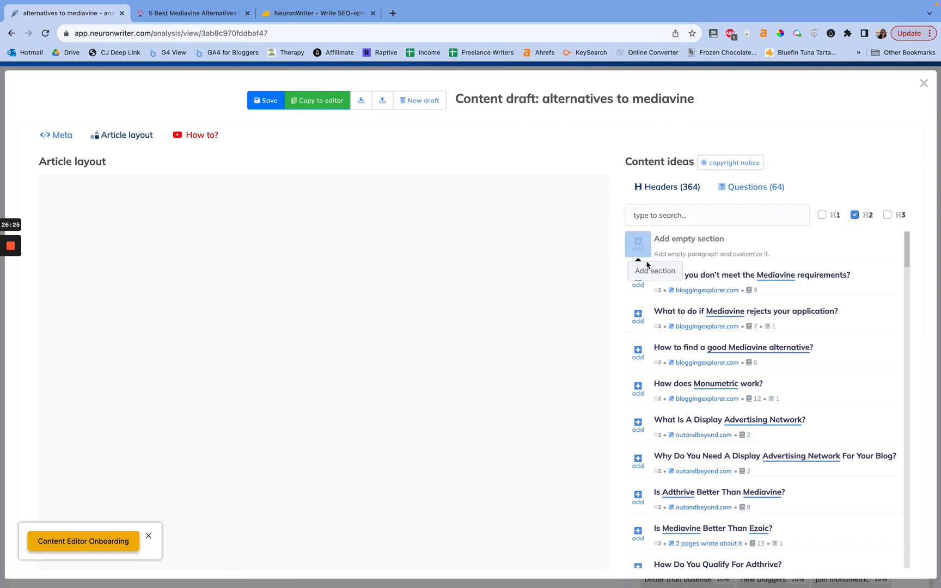
scroll(687, 283, "down", 5)
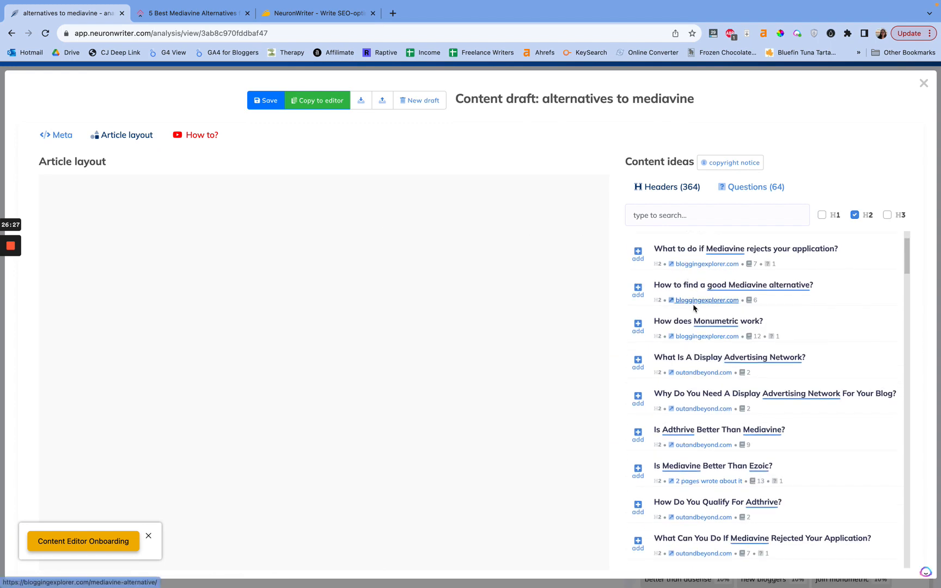
scroll(696, 325, "down", 3)
scroll(695, 325, "up", 8)
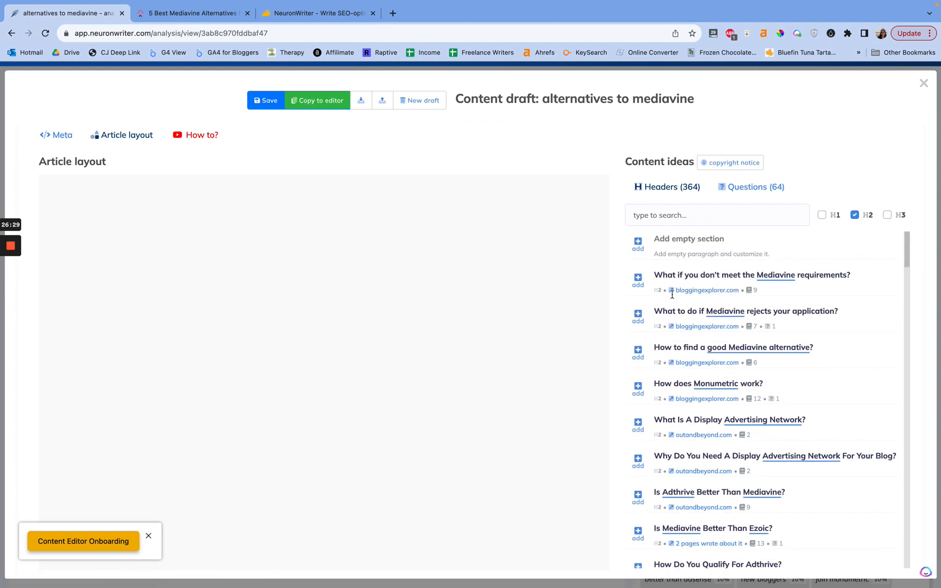
left_click(637, 278)
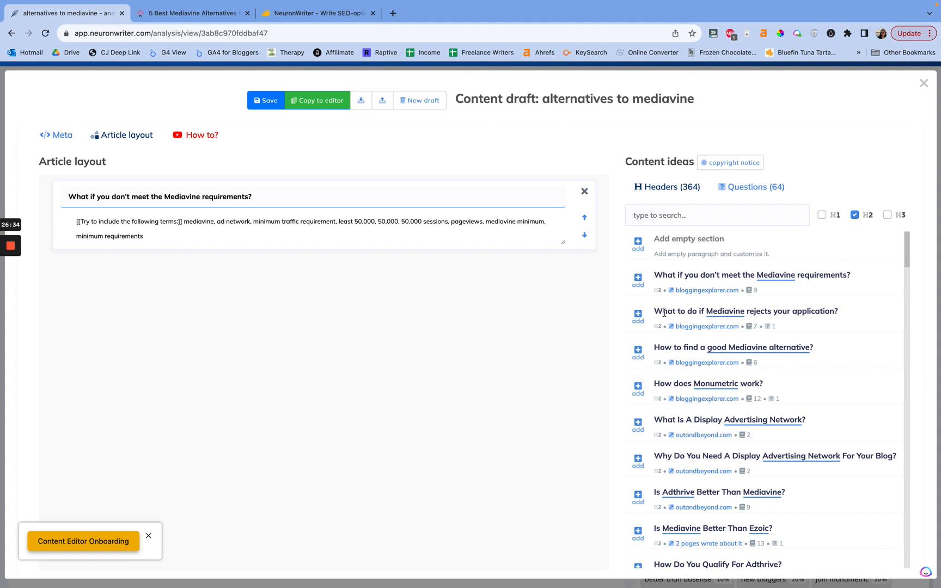
left_click(637, 316)
left_click(637, 353)
left_click(637, 389)
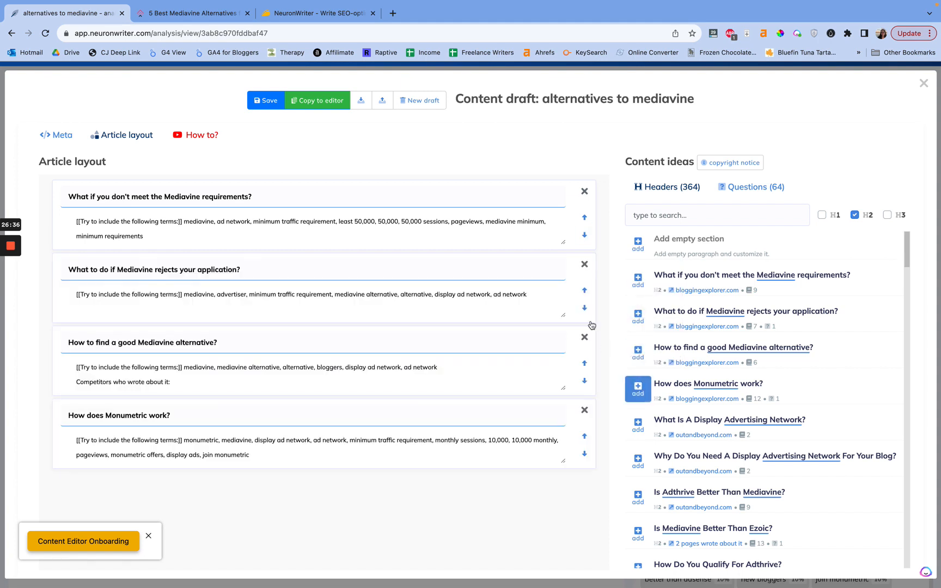
- Try reordering the layout sections and remove "What if you don't meet the Mediavine requirements?"
left_click(584, 308)
left_click(584, 363)
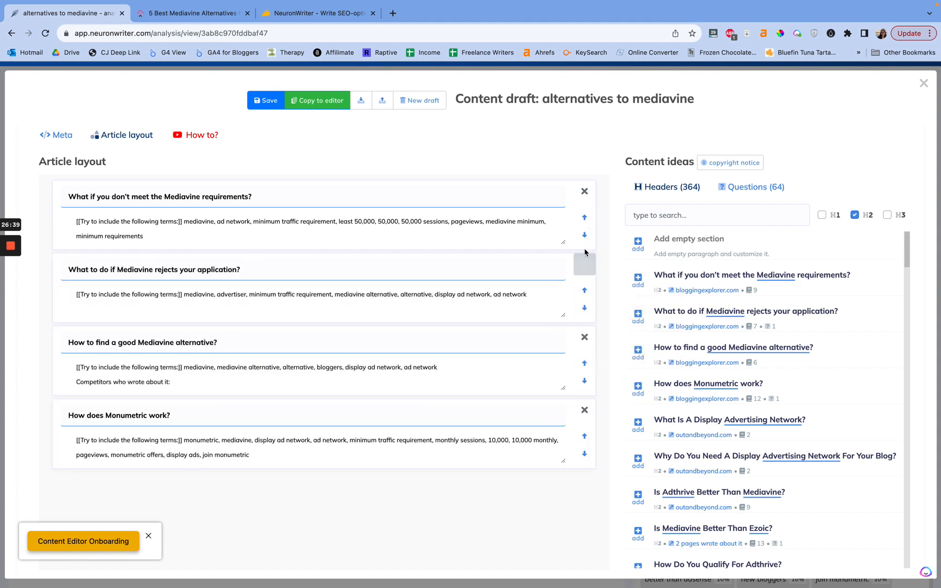
left_click(584, 192)
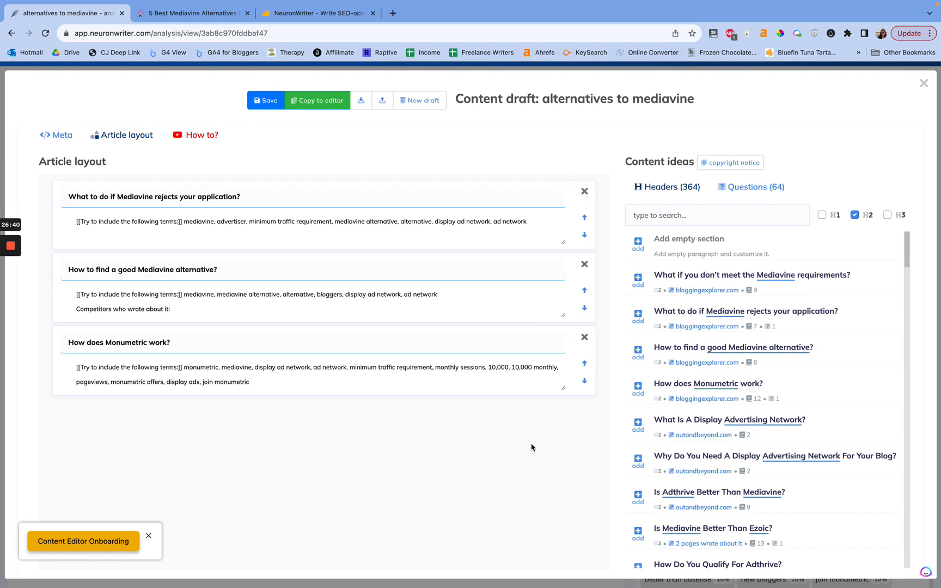
- Review the suggested questions for the article layout and return to the suggested headers
left_click(776, 188)
scroll(640, 384, "down", 20)
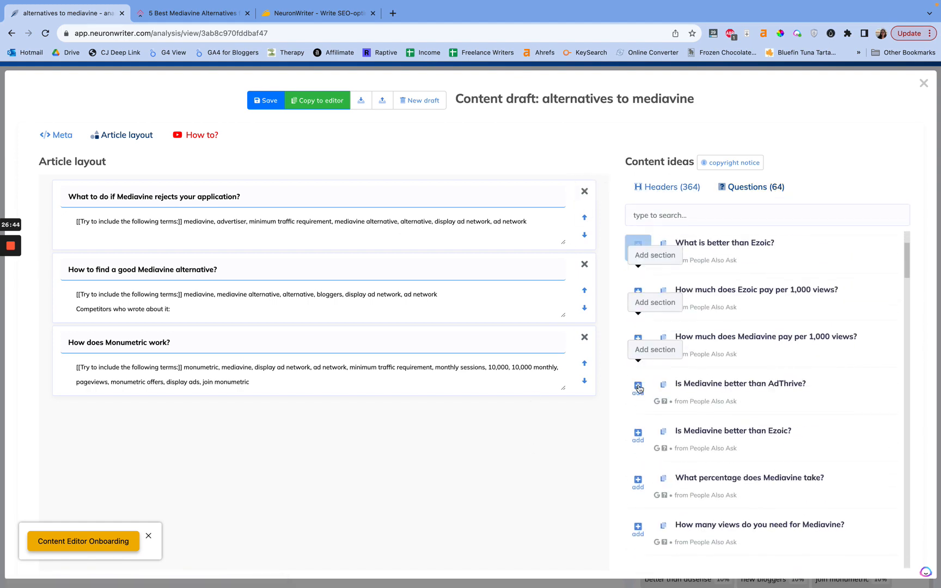
scroll(639, 387, "up", 20)
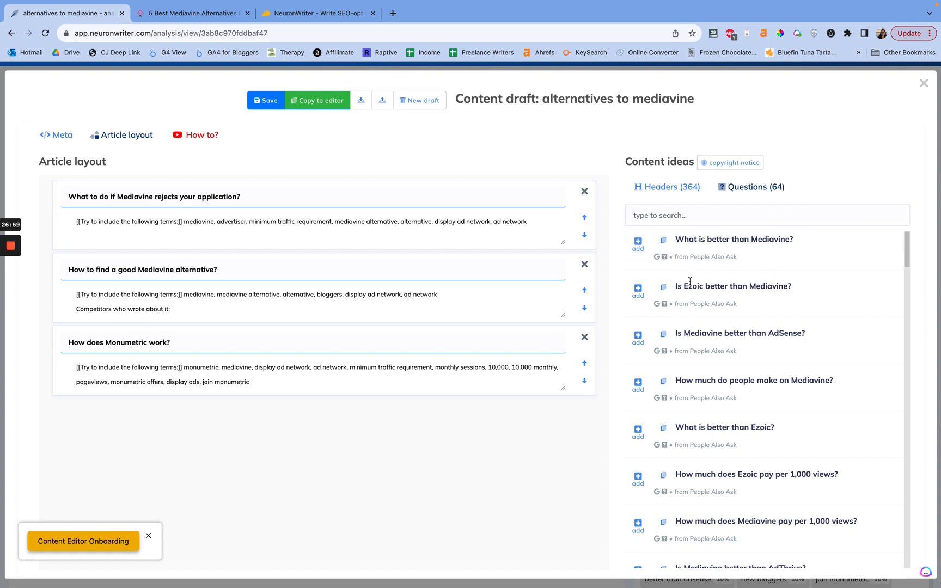
left_click(660, 187)
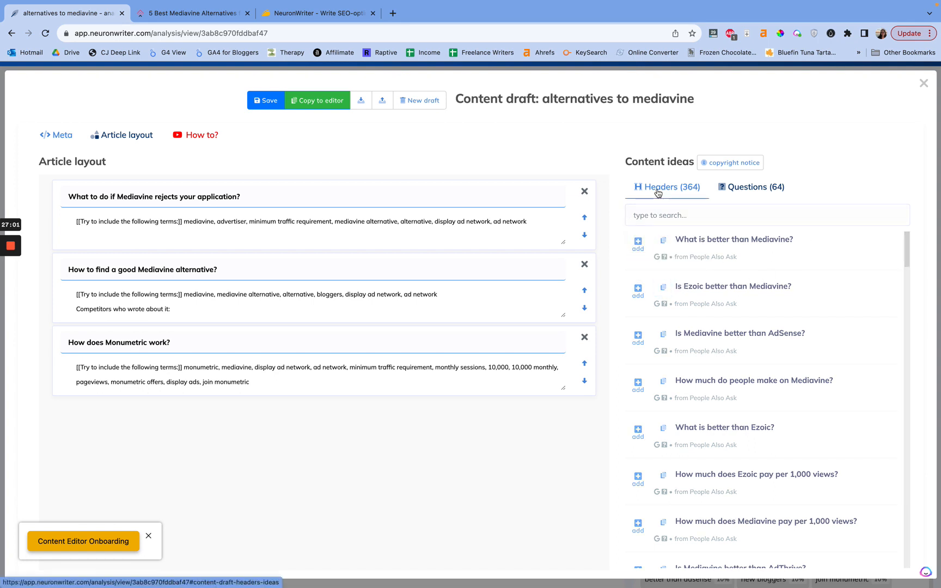
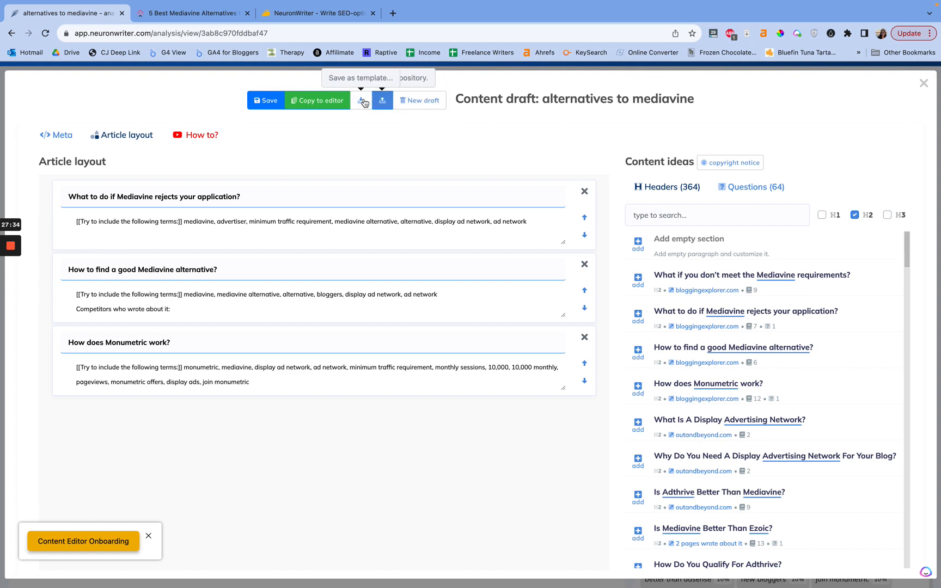
- Copy the draft to the editor and expand the notes under "What to do if Mediavine rejects your application?"
left_click(330, 104)
scroll(189, 395, "down", 2)
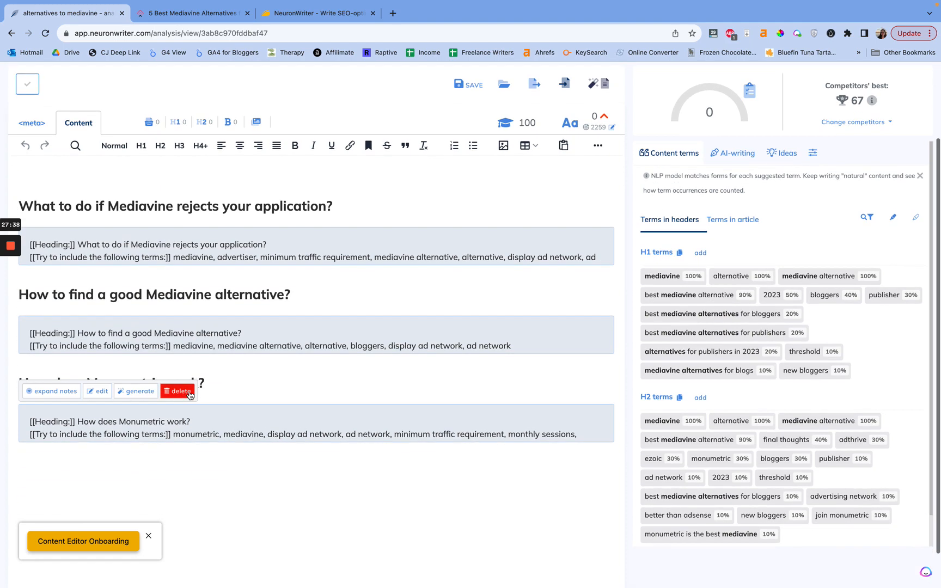
scroll(189, 394, "up", 3)
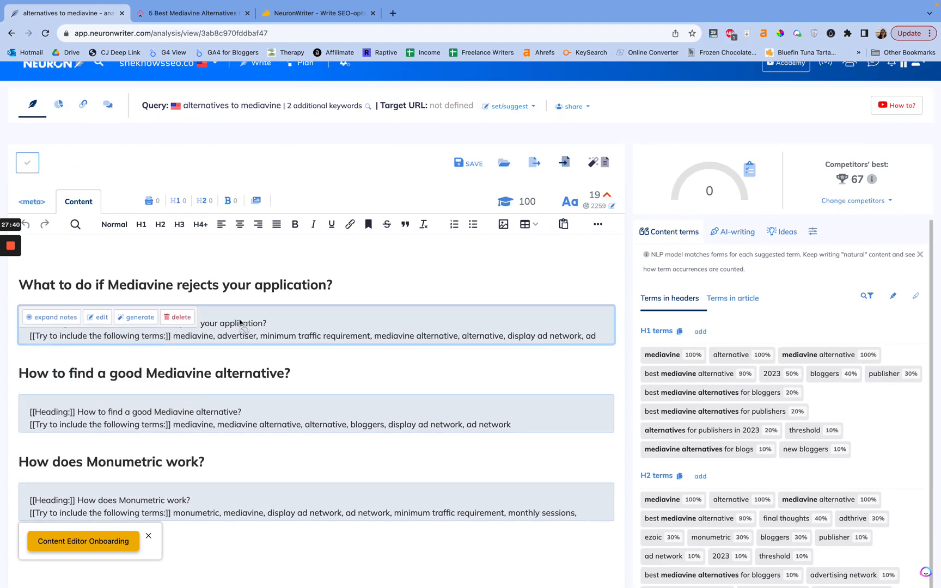
left_click(61, 320)
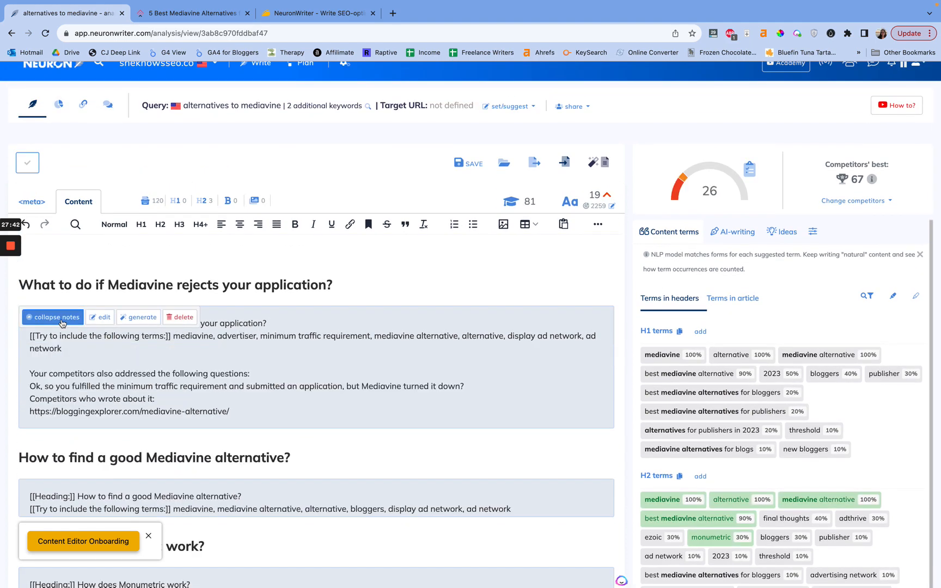
- Open AI paragraph generation for "What to do if Mediavine rejects your application?" and review its heading, terms and bullet point fields
left_click(145, 320)
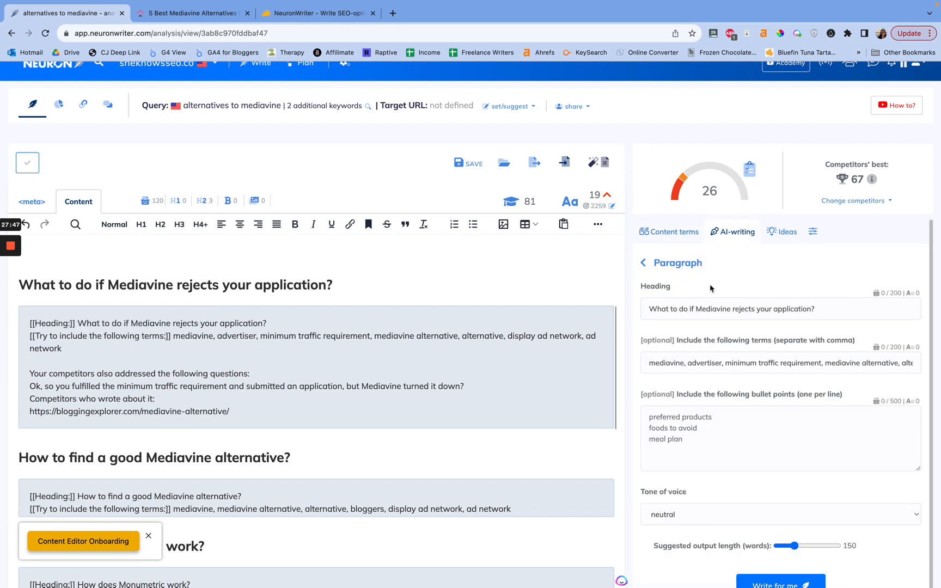
scroll(705, 293, "down", 1)
left_click_drag(651, 287, 878, 291)
left_click_drag(652, 343, 909, 343)
left_click(854, 343)
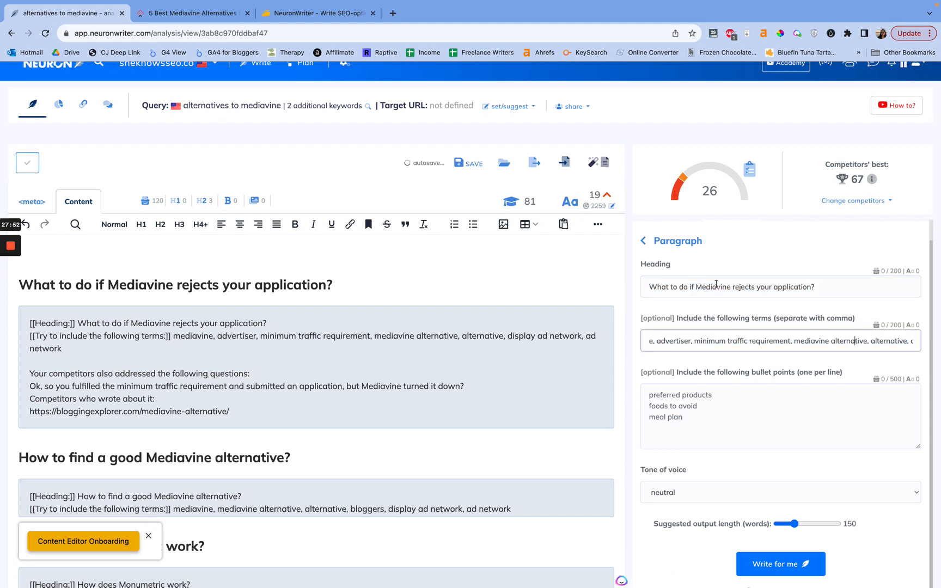
double_click(663, 343)
triple_click(663, 343)
left_click(679, 343)
left_click(652, 394)
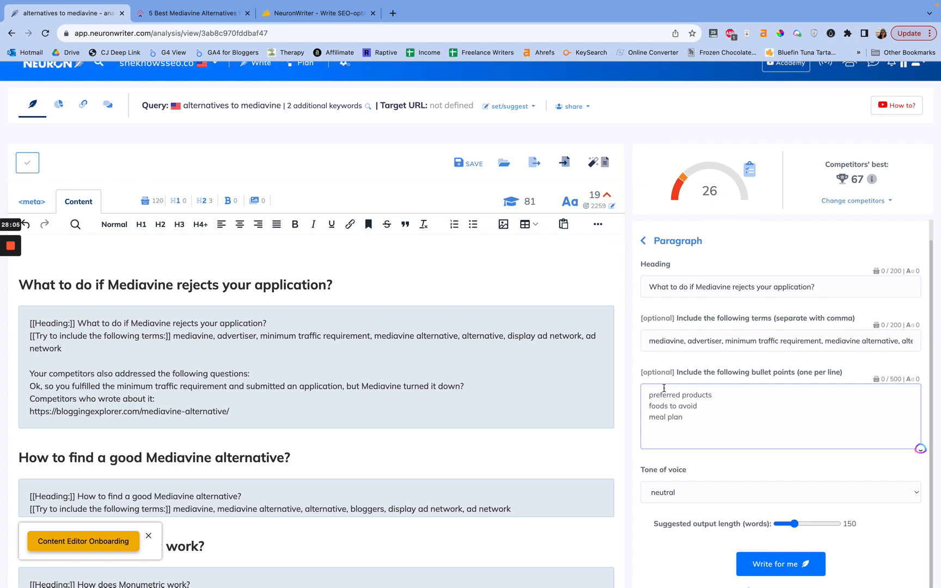
- Generate the paragraph in a neutral tone of voice with a suggested length of 150 words
scroll(693, 468, "down", 1)
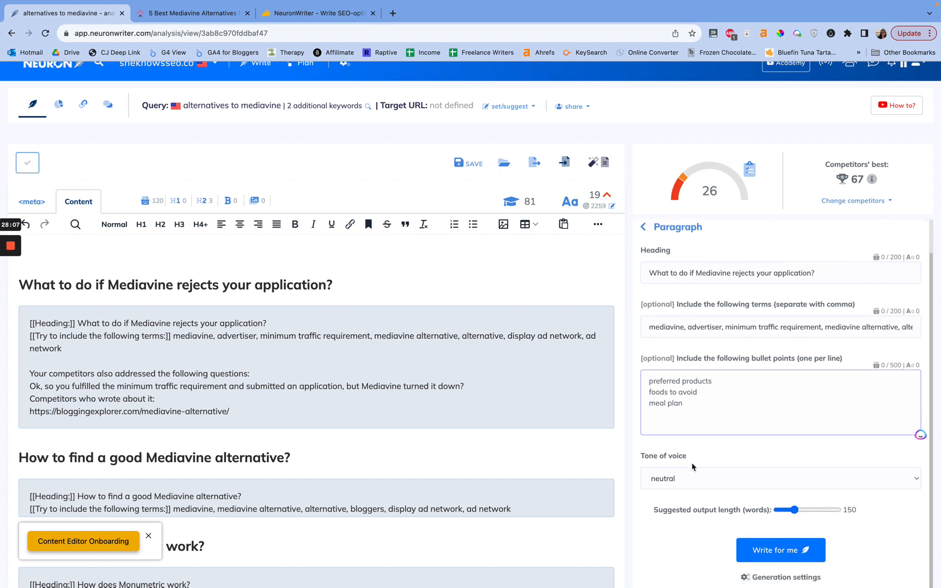
left_click(690, 477)
left_click(728, 448)
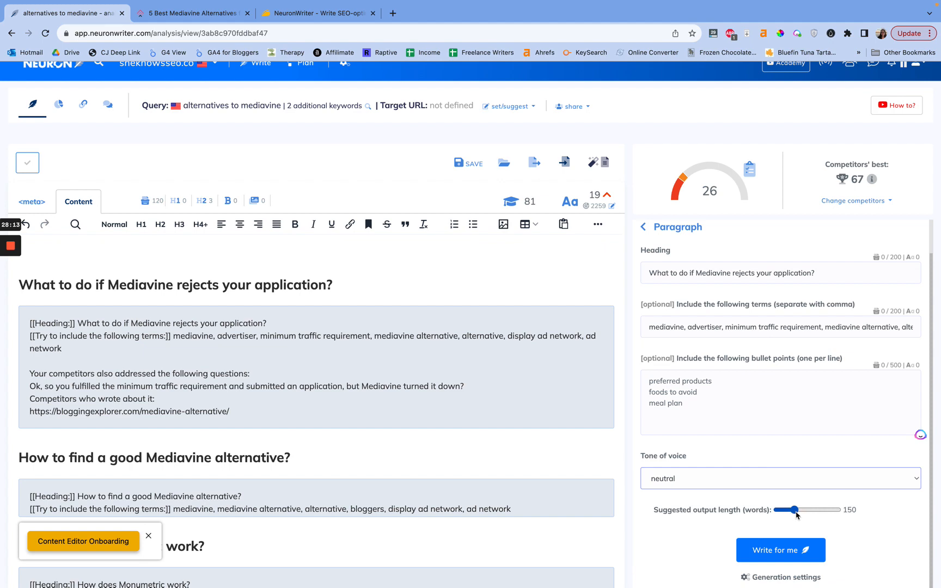
left_click(794, 550)
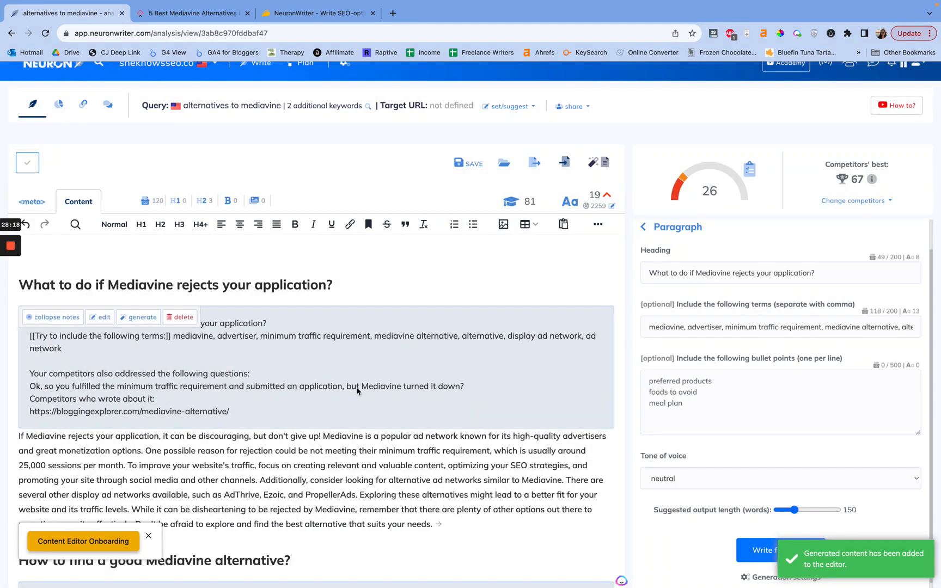
- Review the generated paragraph, highlighting the claim "25,000 sessions per month"
scroll(268, 374, "down", 2)
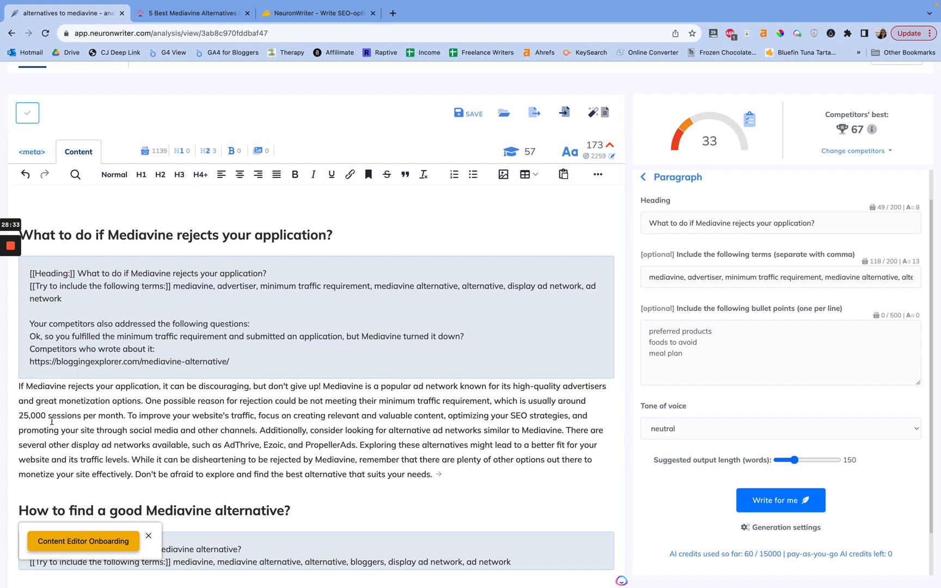
left_click_drag(19, 415, 123, 419)
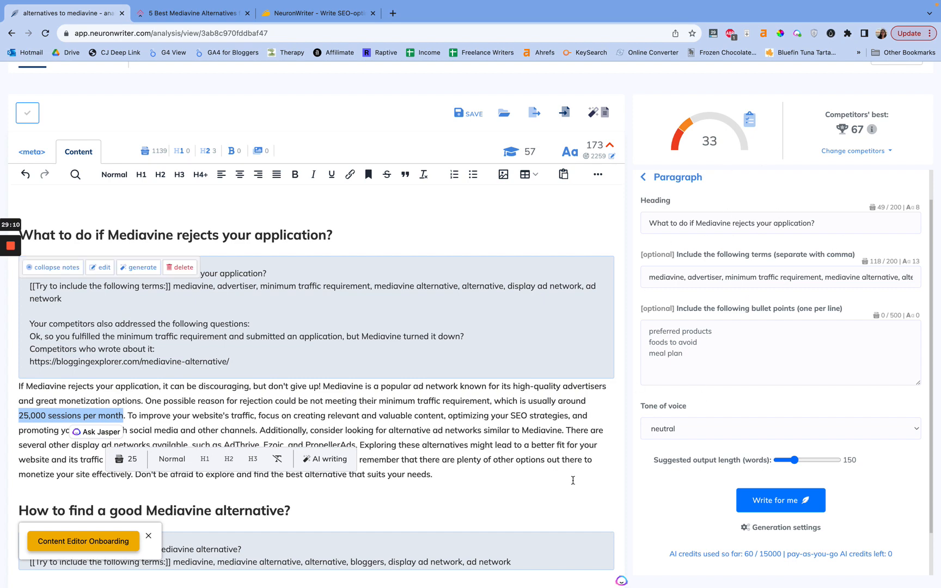
triple_click(401, 412)
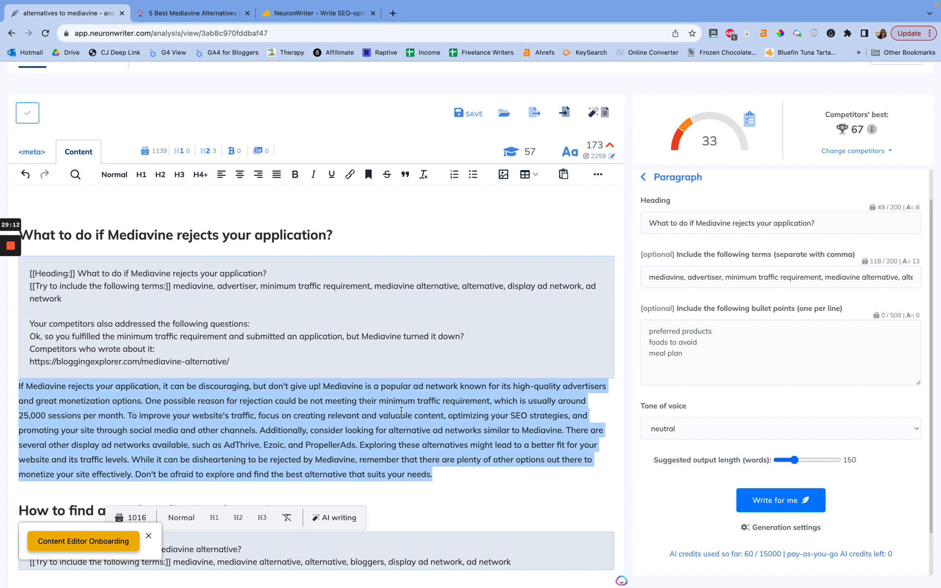
left_click(314, 401)
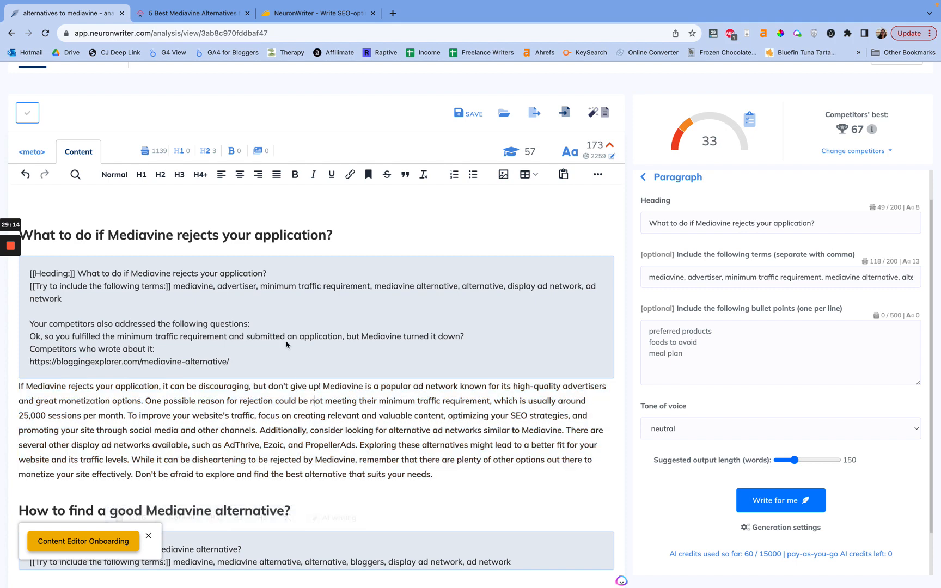
- Return to the list of AI writing templates and look through the standard ones
left_click(642, 178)
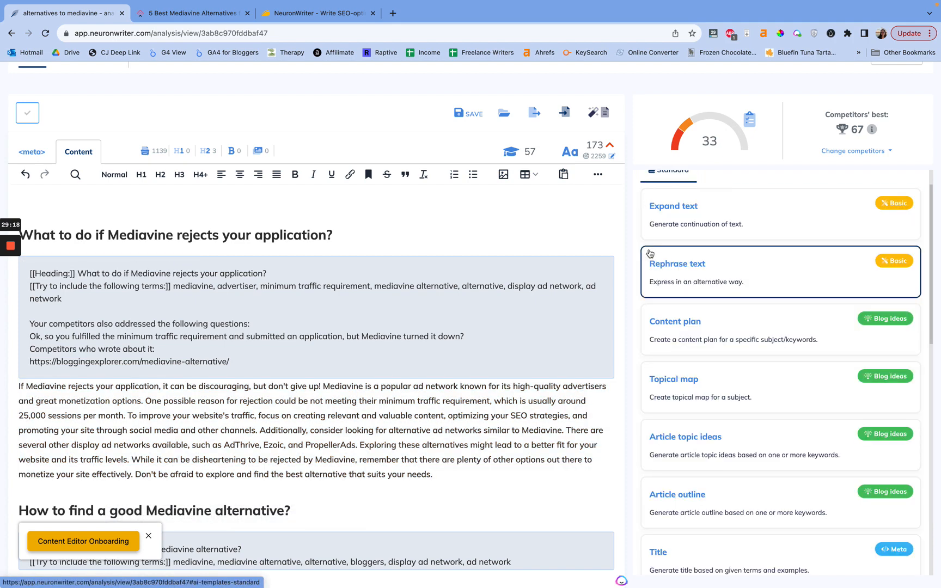
scroll(343, 292, "down", 1)
scroll(343, 291, "down", 1)
scroll(343, 288, "up", 3)
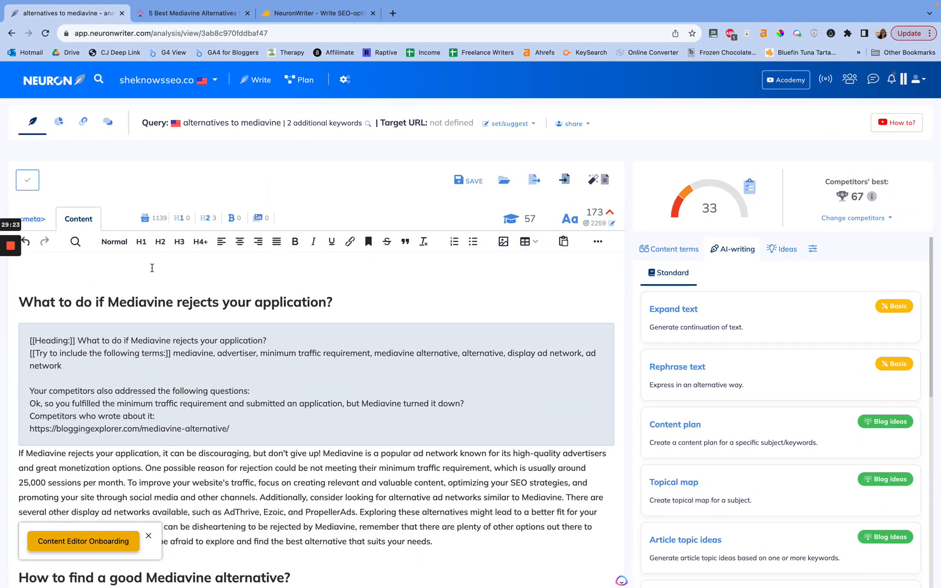
- Insert two blank lines above the heading "What to do if Mediavine rejects your application?" and show the suggested content terms
left_click(20, 301)
key("Return")
key("Return")
left_click(55, 300)
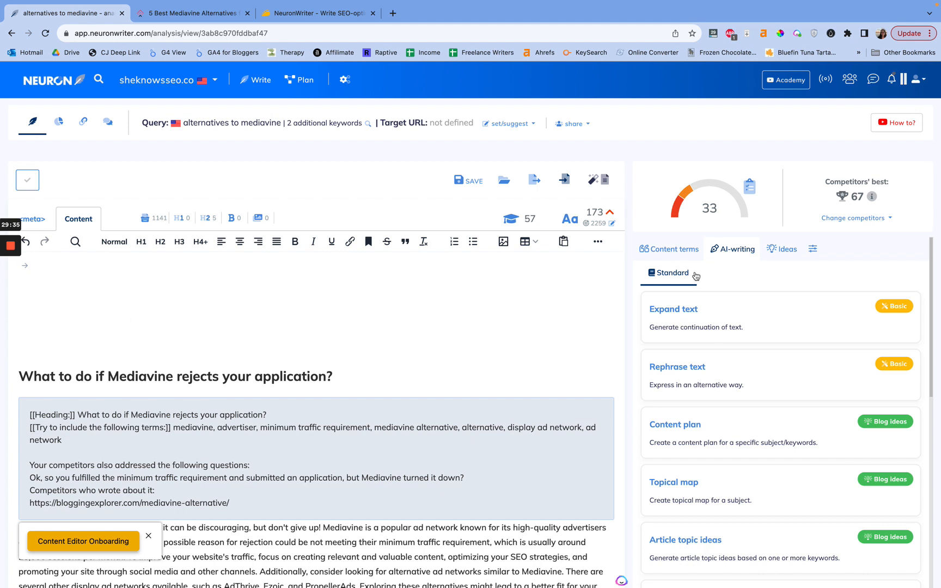
left_click(673, 253)
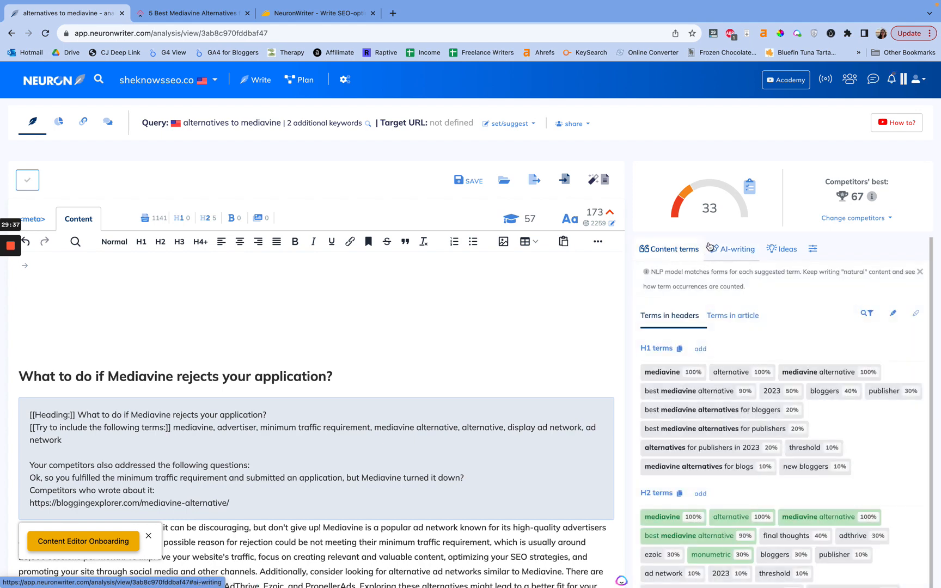
- Look through the content ideas for the article, including the stock images, and return to the suggested content terms
left_click(781, 249)
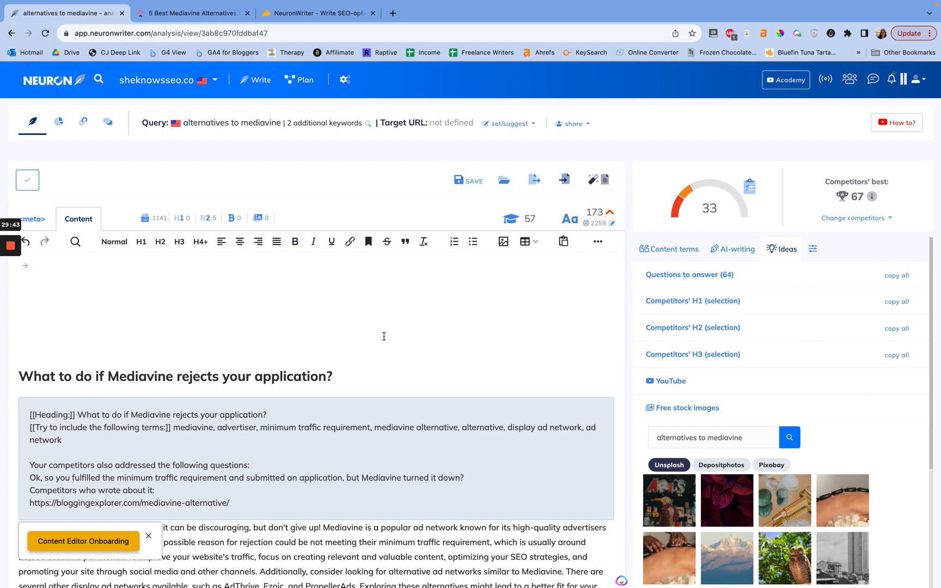
left_click(667, 250)
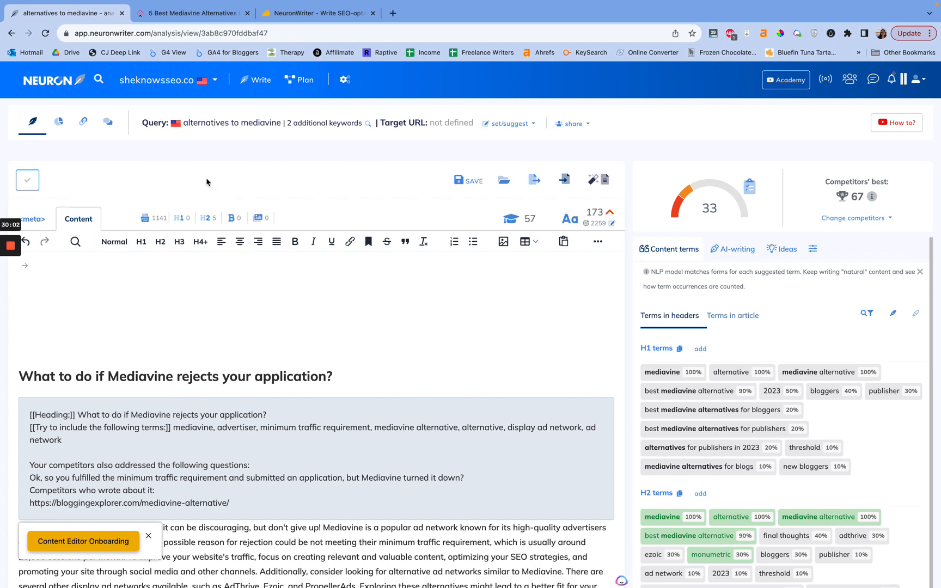
mouse_move(519, 219)
- Open the overall content score breakdown and review the main keyword matches for the meta title, meta description, H1 and H2 headers
left_click(751, 186)
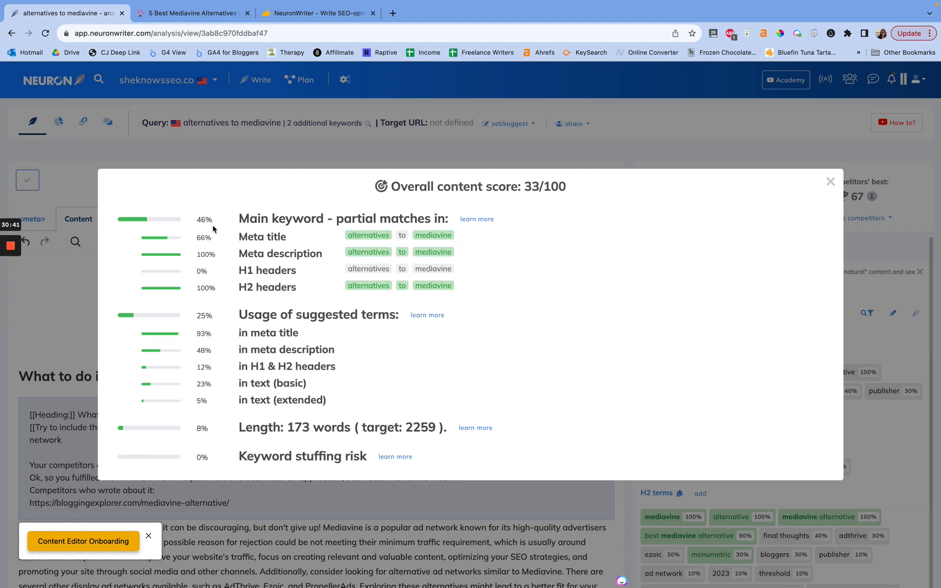
left_click_drag(247, 220, 455, 220)
left_click(239, 238)
triple_click(255, 249)
triple_click(250, 270)
triple_click(251, 270)
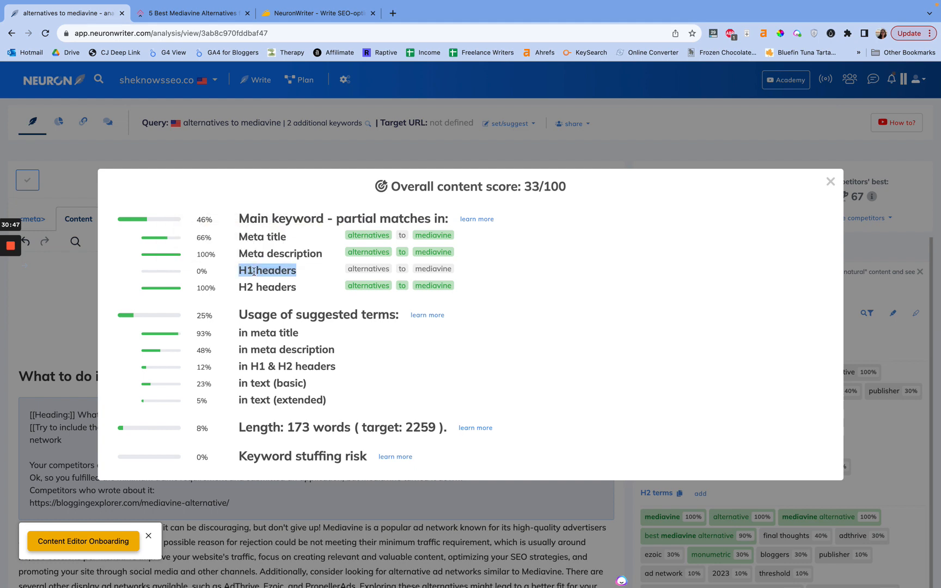
triple_click(262, 281)
double_click(259, 287)
triple_click(259, 287)
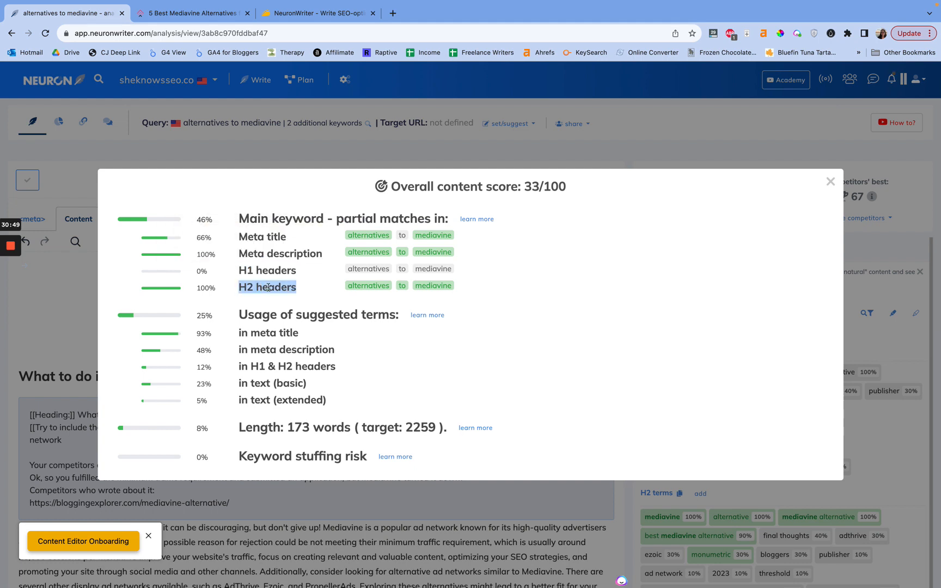
triple_click(268, 287)
left_click(283, 287)
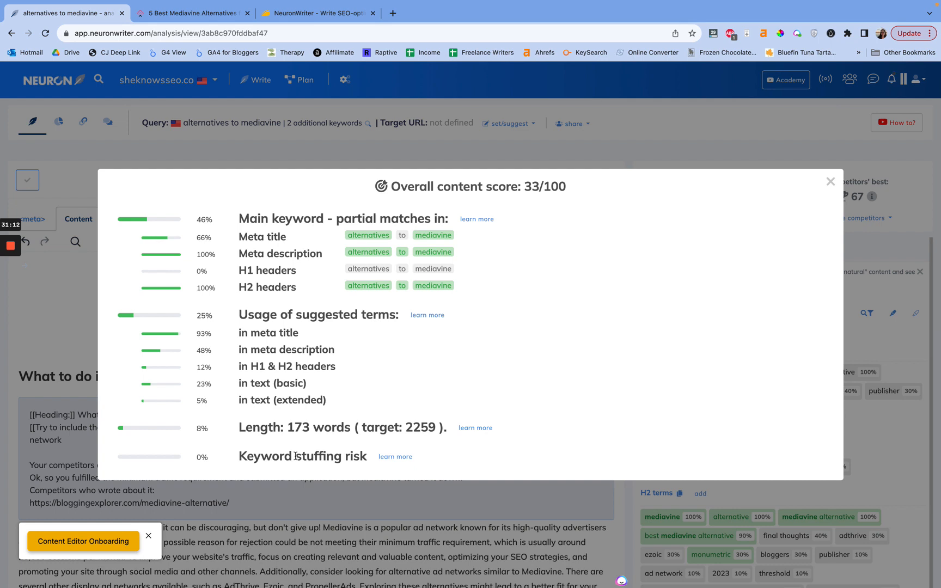
- Highlight the keyword stuffing risk entry and close the content score breakdown
left_click_drag(242, 457, 416, 457)
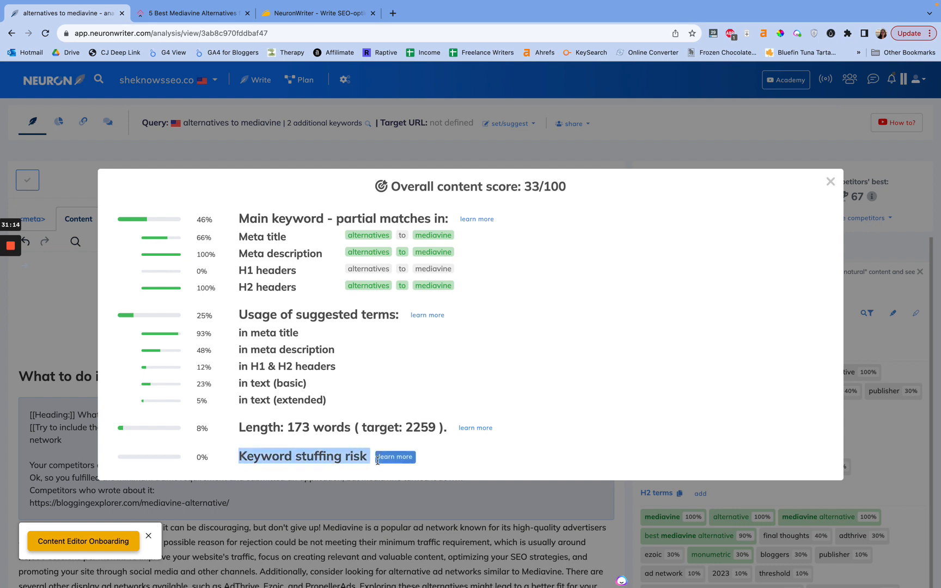
left_click(490, 447)
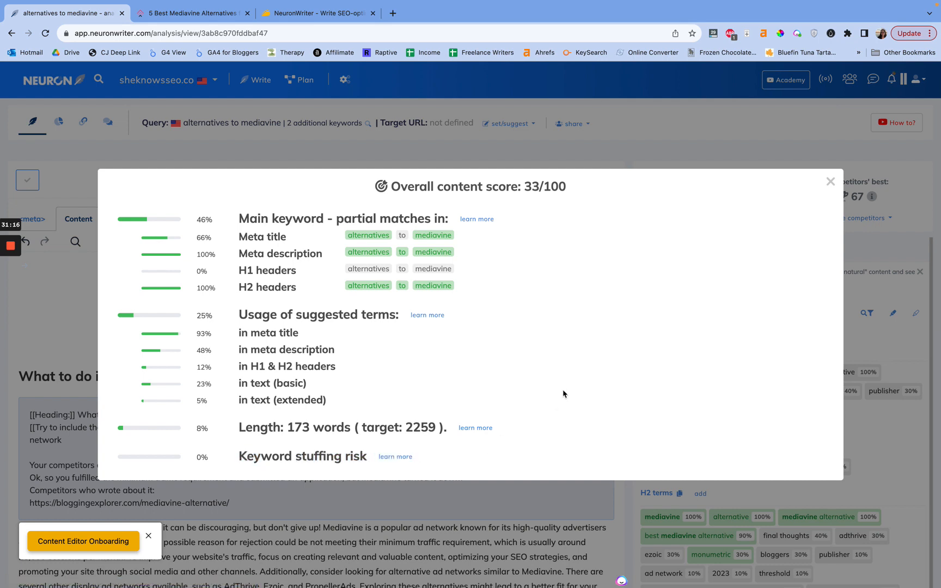
left_click(830, 178)
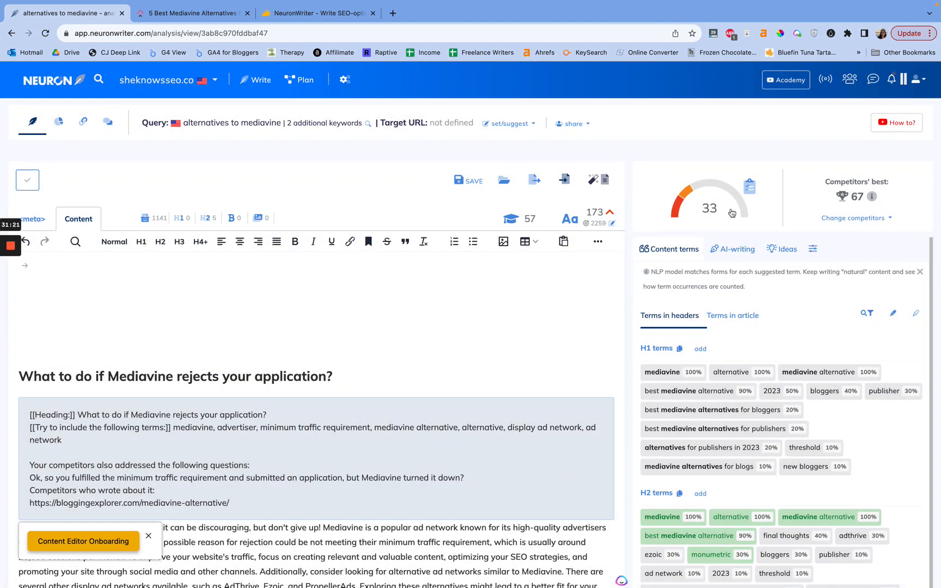
- Check the word count statistics and open the target word count for editing, leaving it without entering a value
mouse_move(596, 213)
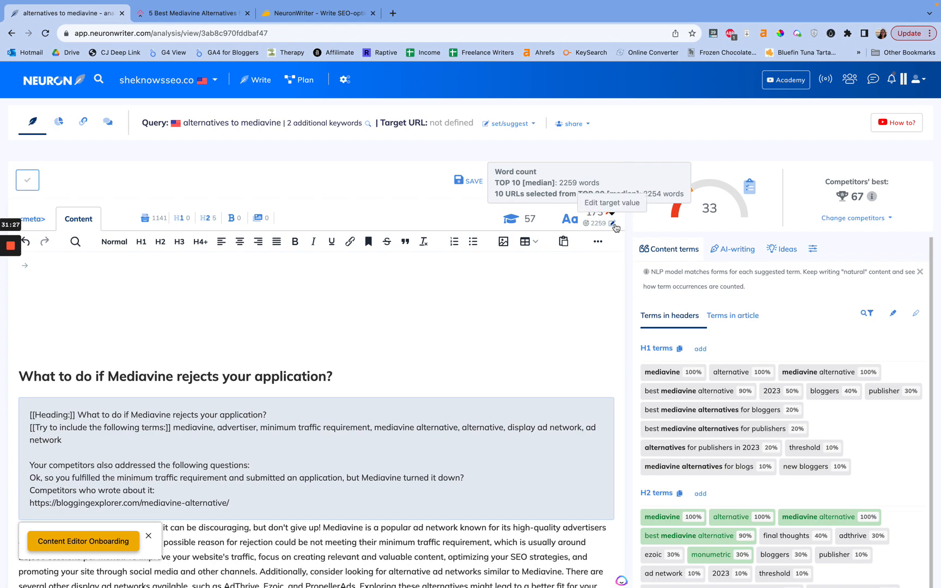
left_click(613, 223)
left_click(488, 367)
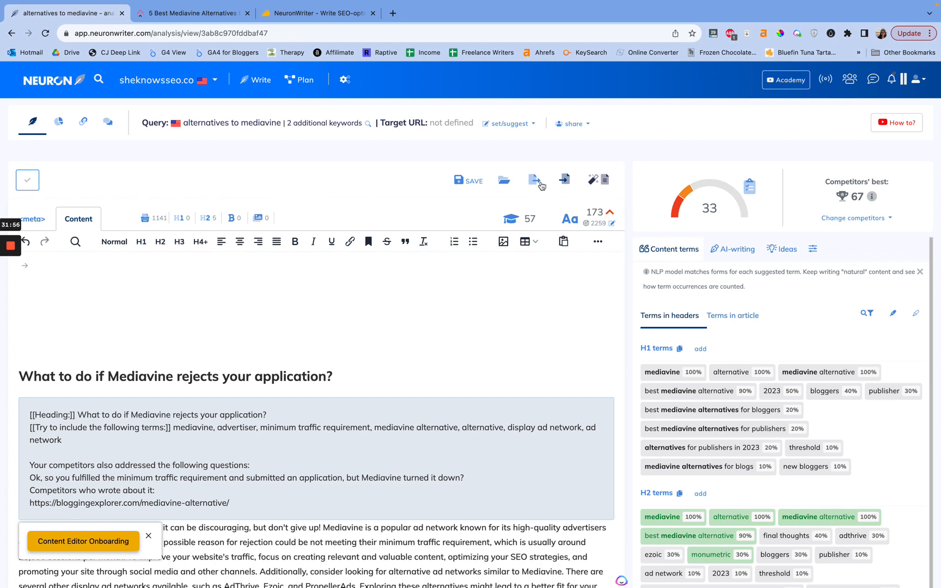
- Open the dialog for setting a custom target URL and close it without entering an address
left_click(498, 126)
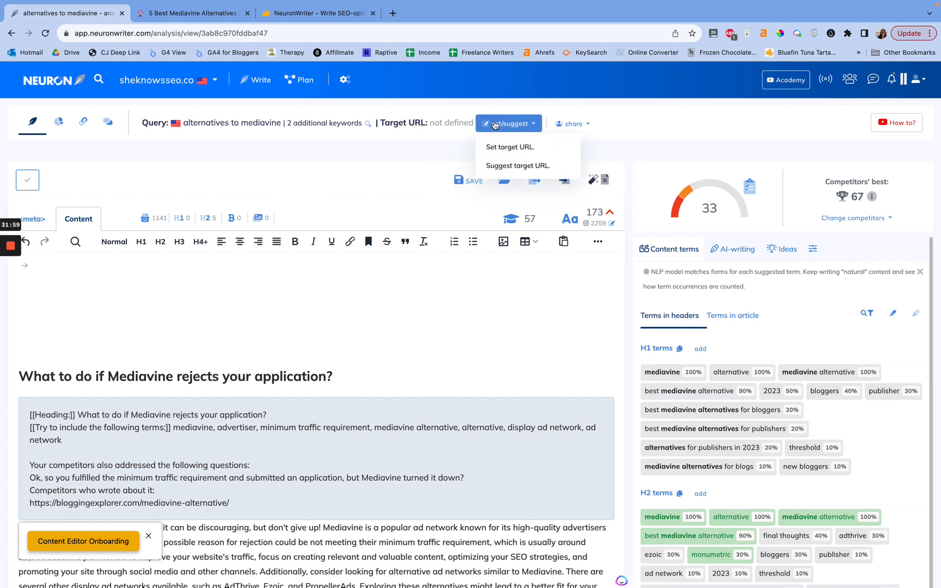
left_click(508, 153)
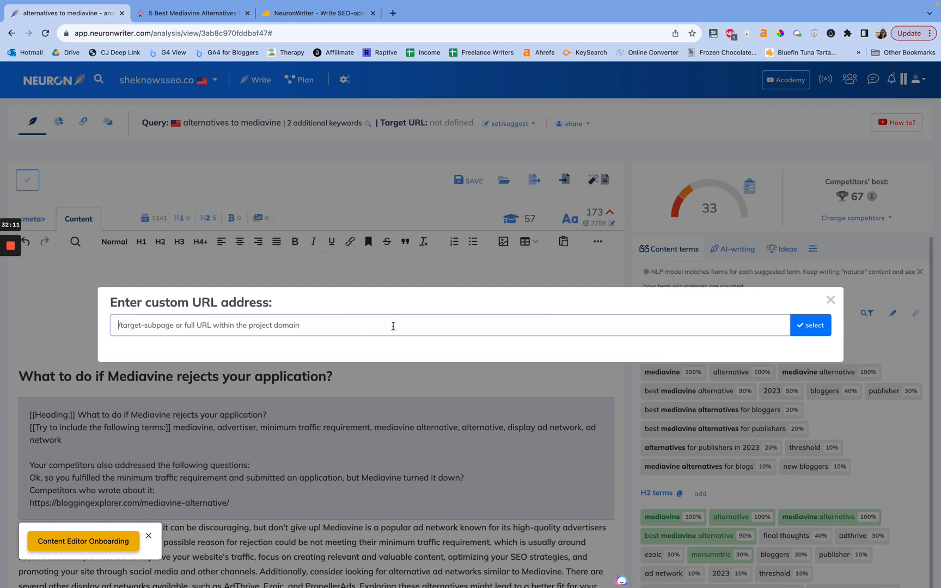
left_click(831, 300)
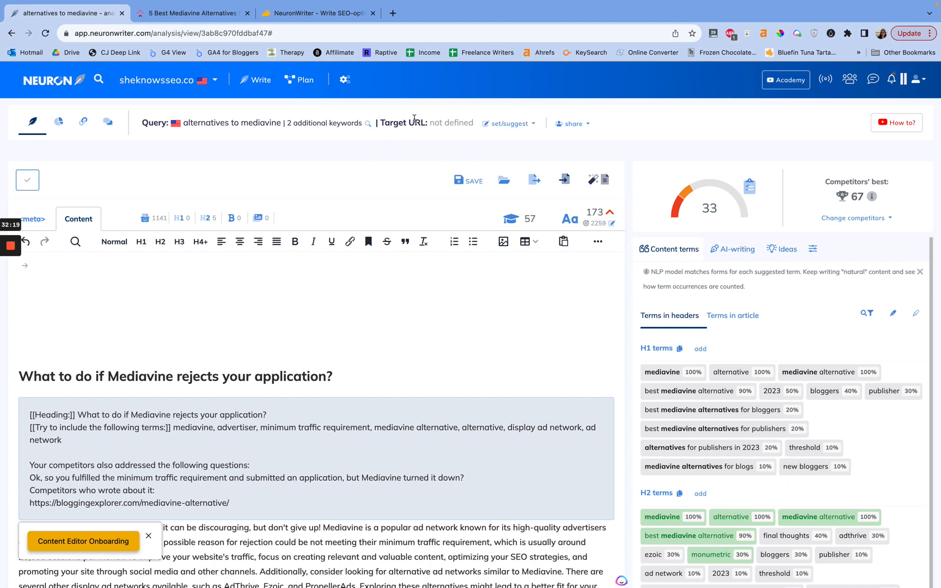
- Copy the read-only preview link of the content and open it in a new browser tab
left_click(582, 125)
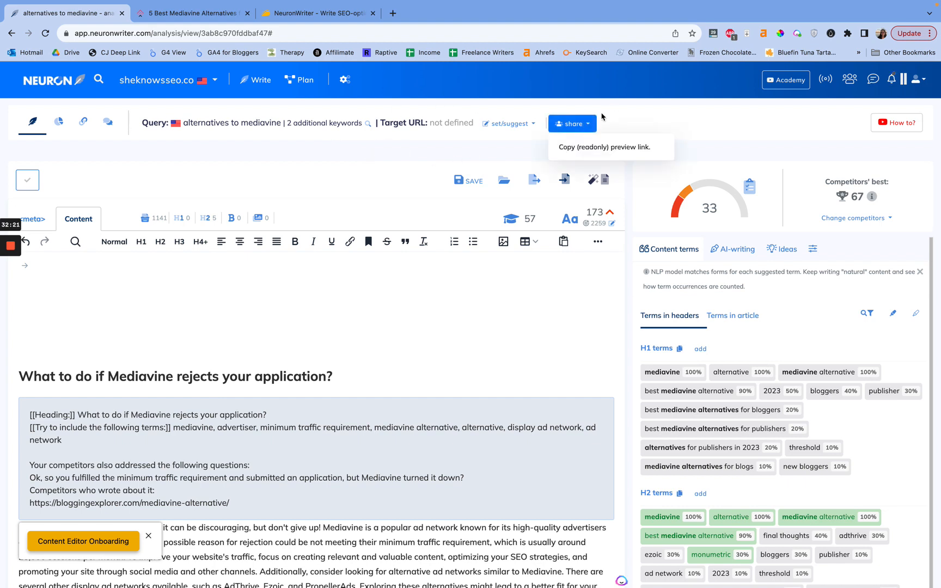
left_click(607, 146)
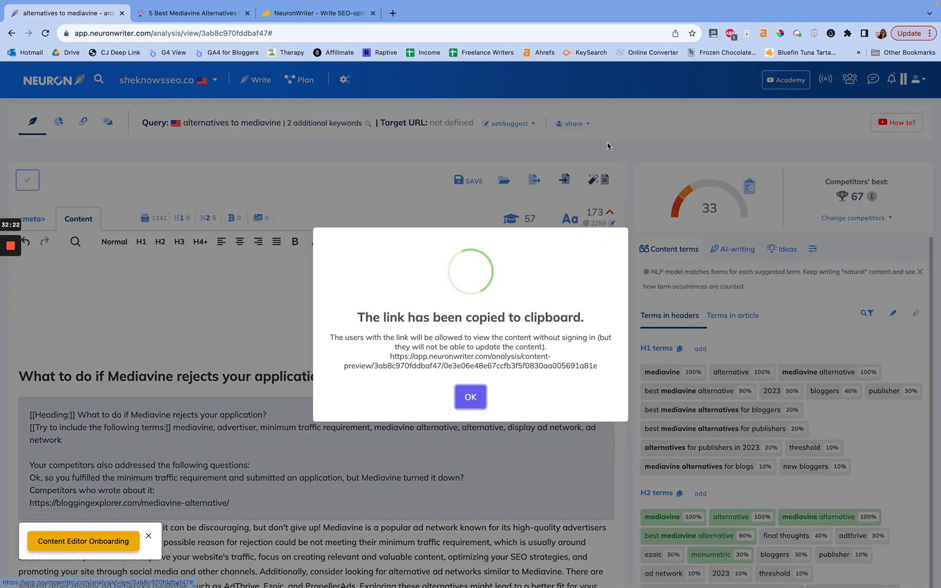
triple_click(497, 366)
left_click_drag(381, 358, 619, 368)
key("ctrl+t")
key("ctrl+v")
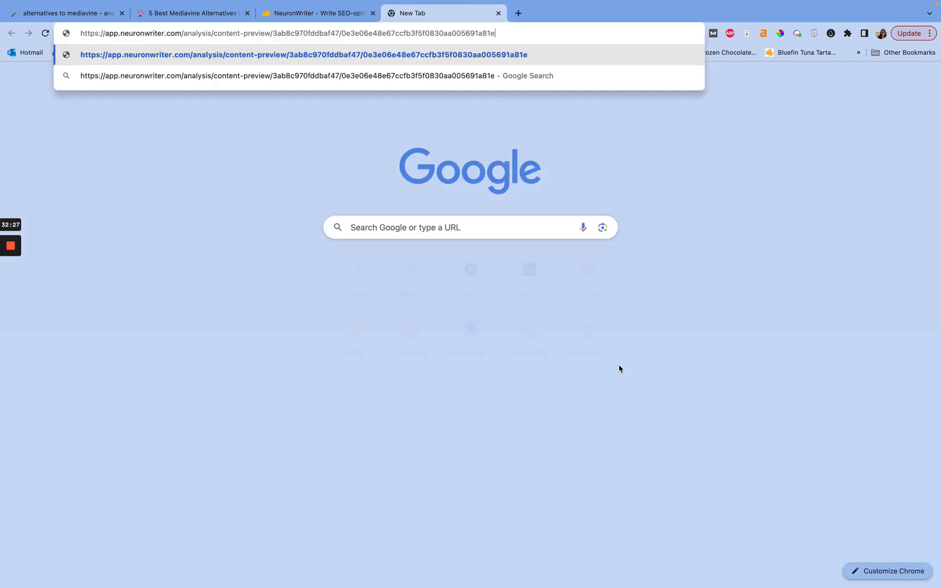
key("Return")
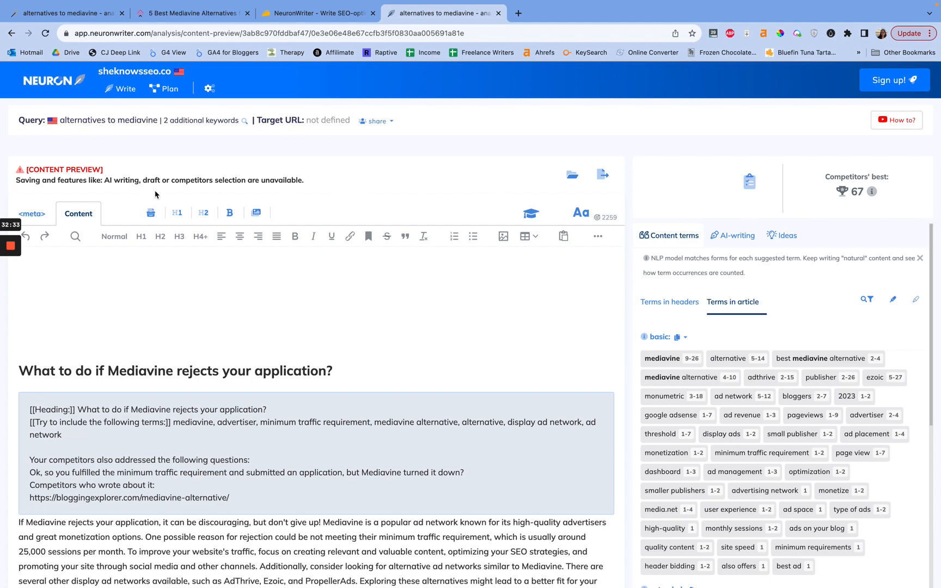
- Look through the shared content preview, highlighting the paragraph under "What to do if Mediavine rejects your application?"
scroll(115, 317, "down", 5)
scroll(115, 317, "up", 4)
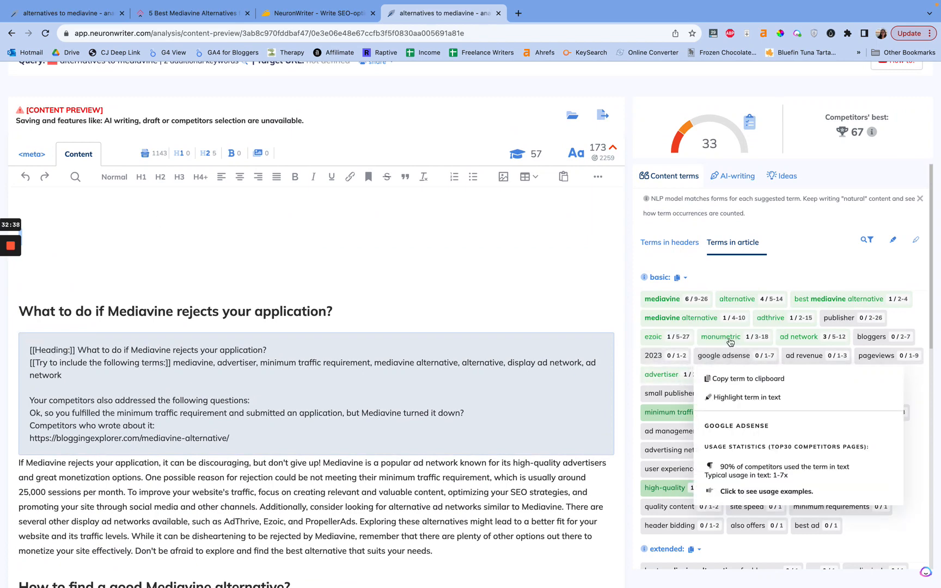
triple_click(393, 477)
scroll(400, 501, "down", 1)
scroll(400, 501, "down", 2)
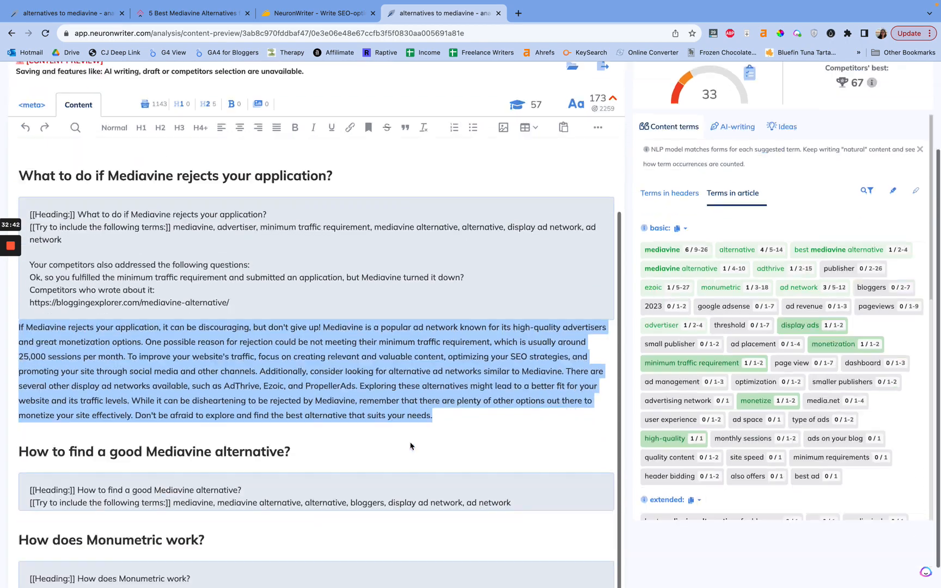
scroll(409, 443, "up", 5)
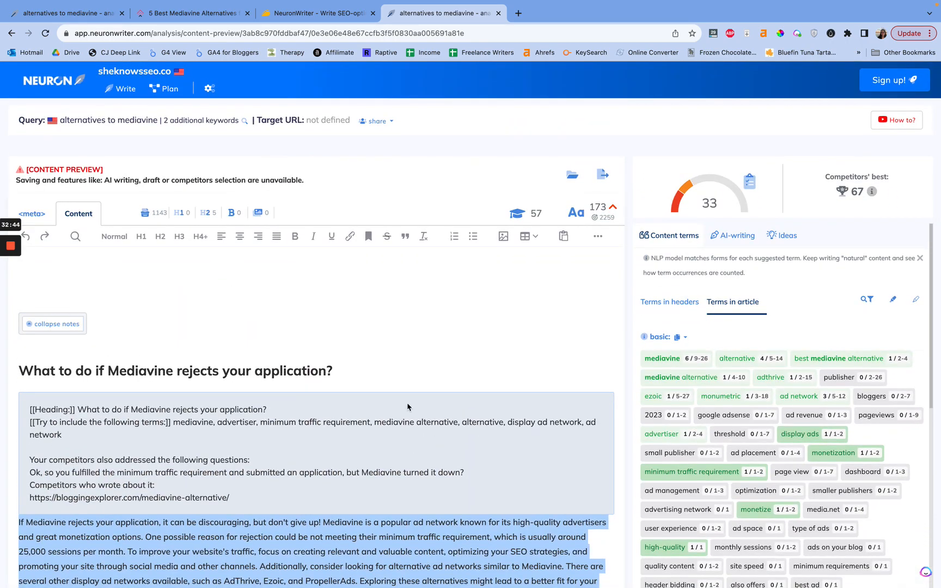
left_click(413, 323)
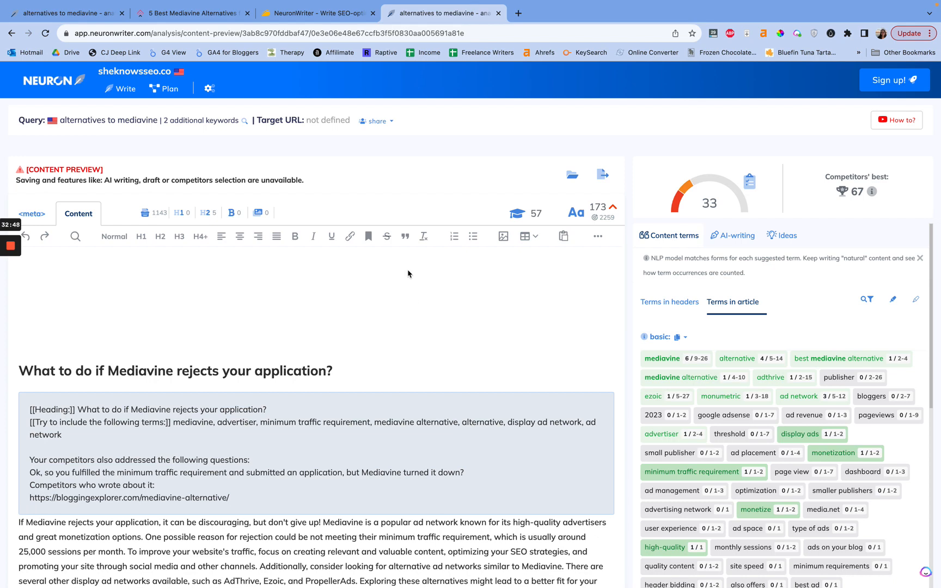
- Review the meta title, description and Google snippet in the shared preview, and return to its article content
left_click(43, 217)
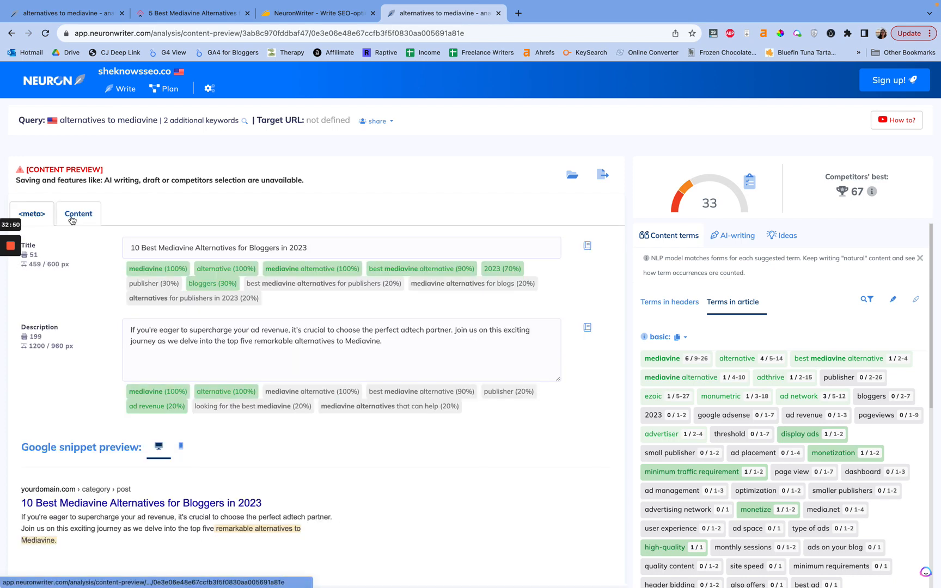
scroll(218, 430, "down", 1)
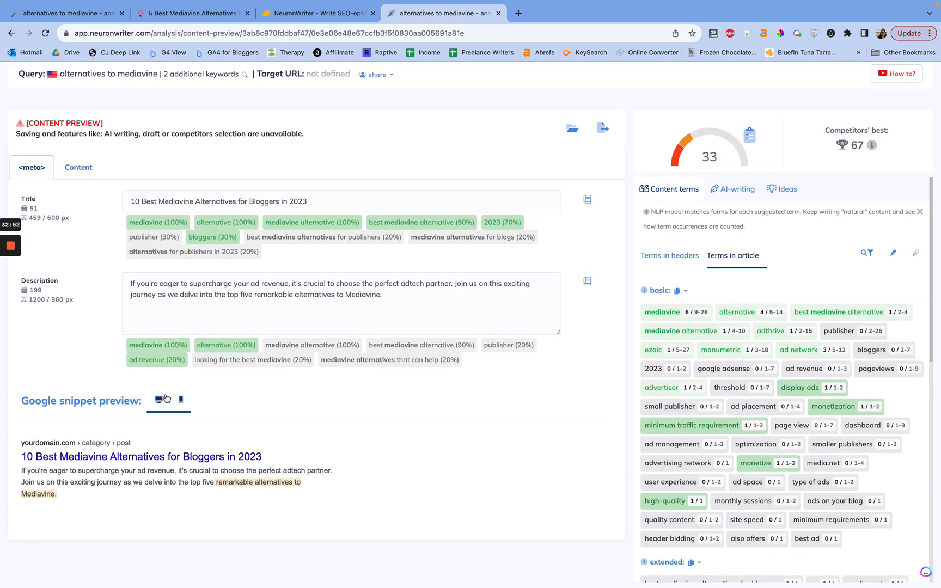
scroll(180, 371, "up", 1)
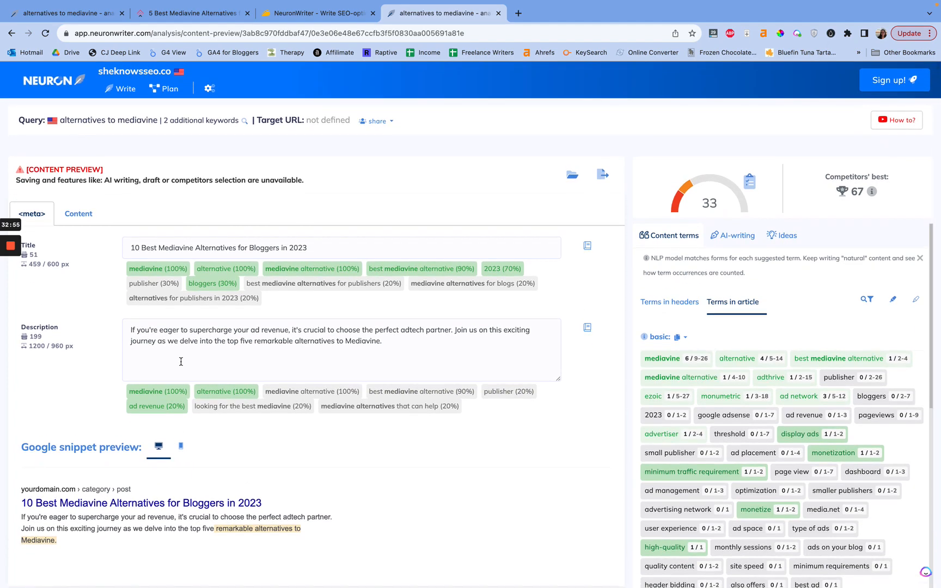
left_click(81, 220)
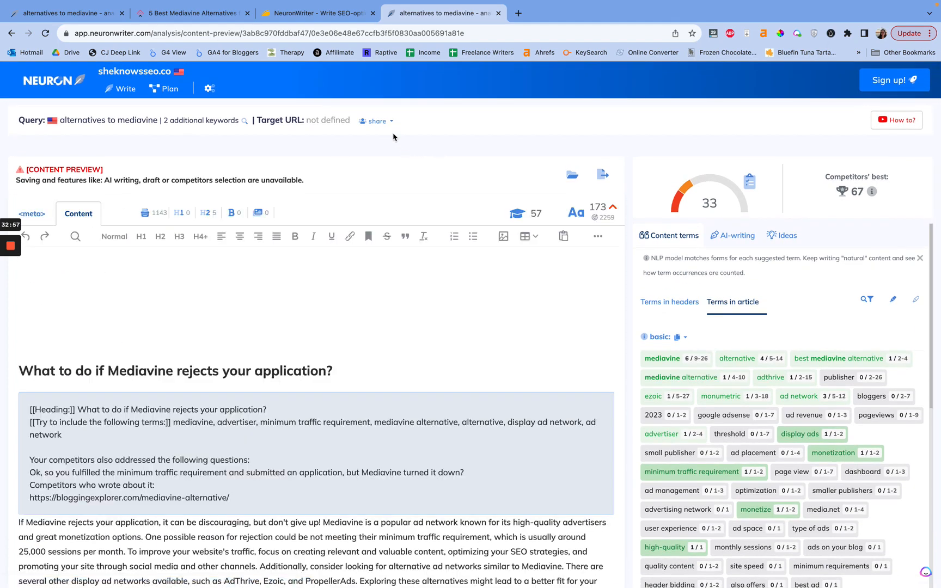
- Check the preview's AI writing, ideas and content terms, and close the preview and the link confirmation
left_click(739, 243)
left_click(779, 235)
left_click(674, 235)
left_click(497, 13)
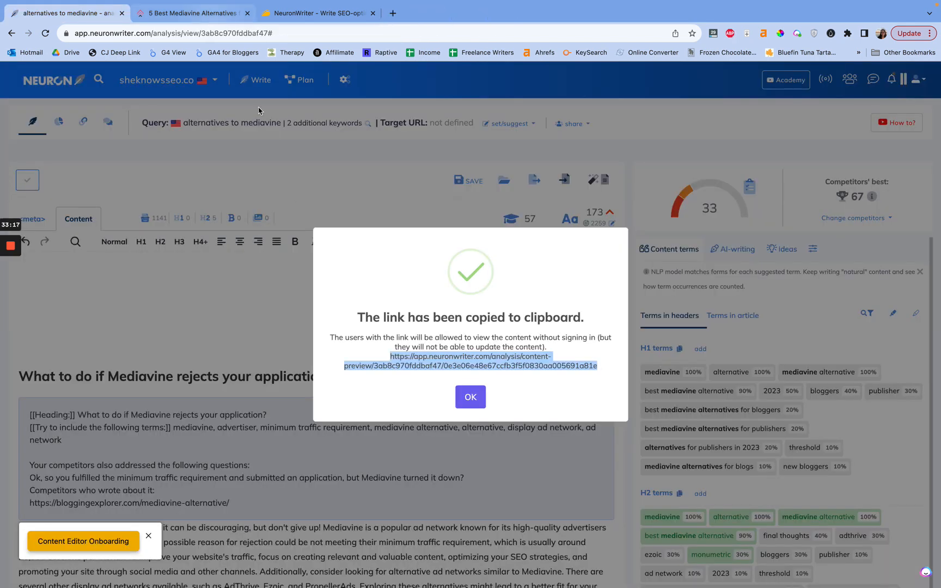
left_click(469, 397)
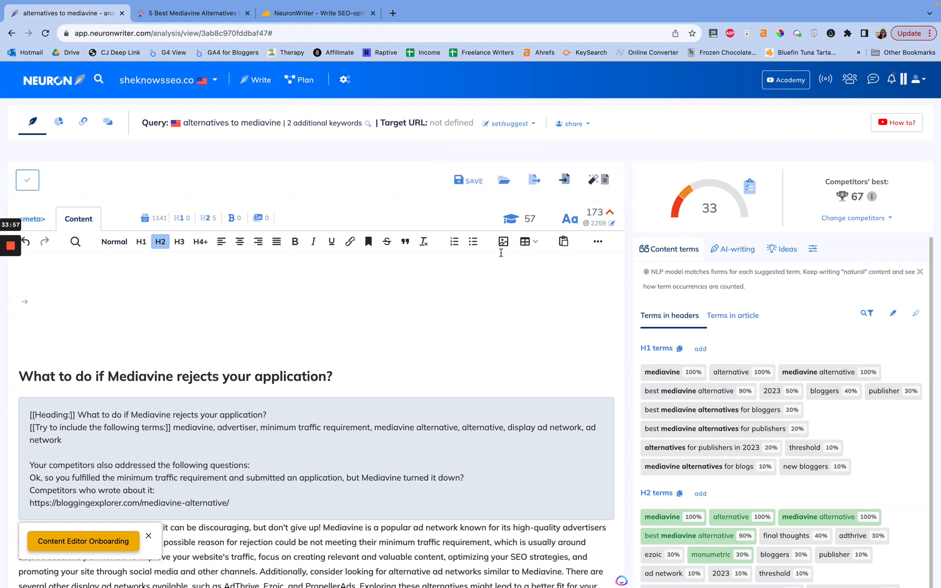
- Look at the editor's table options and raw HTML import dialog, closing the dialog without importing anything
left_click(426, 267)
left_click(529, 244)
left_click(484, 268)
left_click(575, 248)
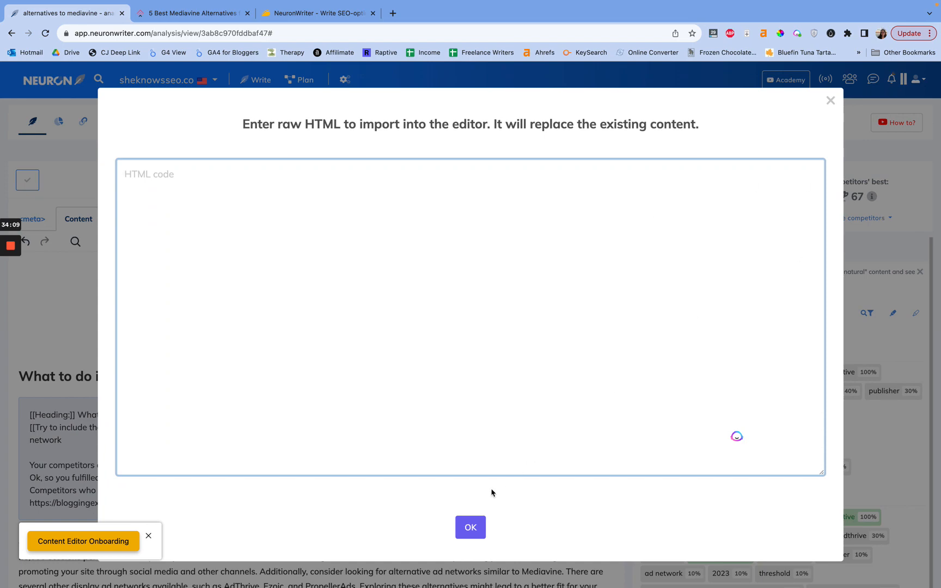
left_click(830, 101)
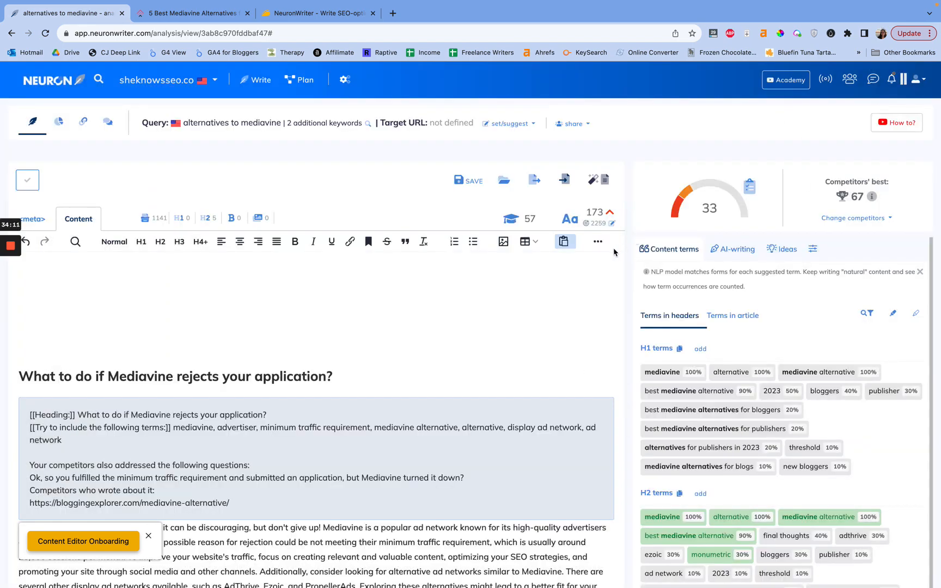
- Show the editor's text direction options and check the meta section before returning to the article content
left_click(597, 241)
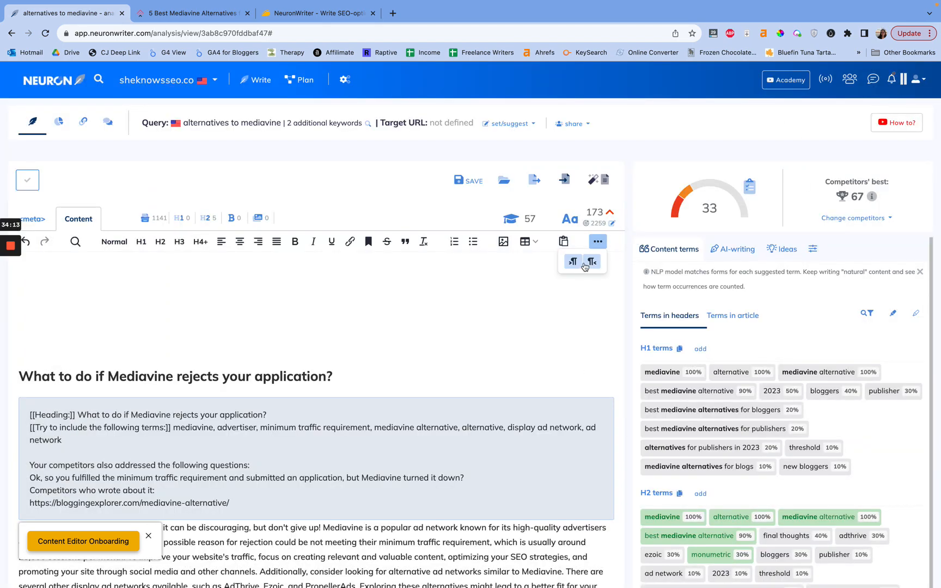
left_click(194, 300)
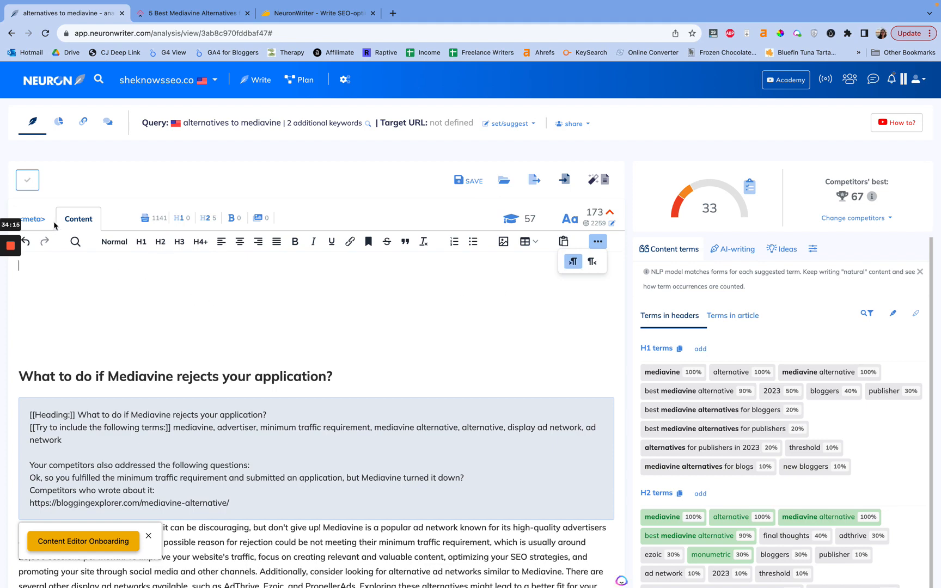
left_click(32, 219)
left_click(75, 223)
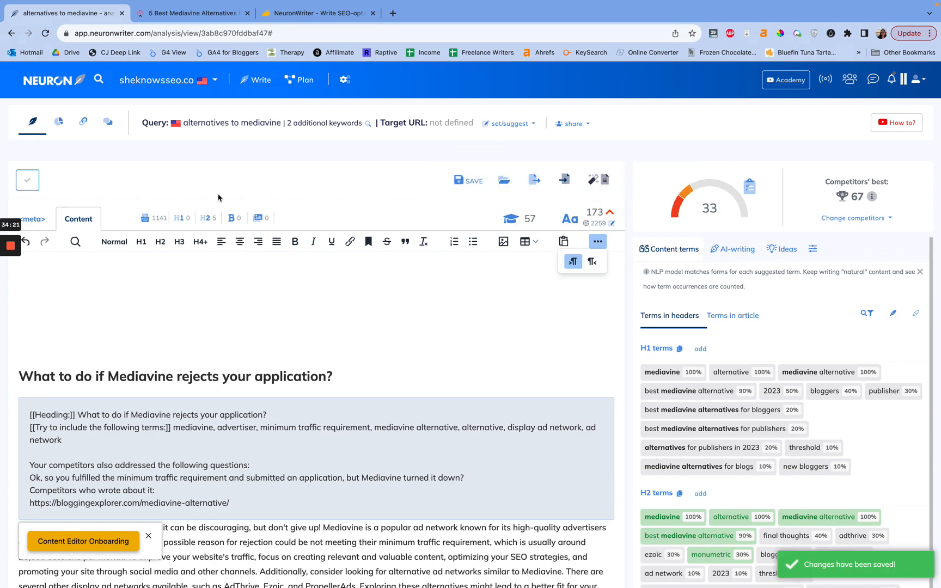
- Open the competition analysis for the query and examine the competitors' parameters table
left_click(58, 121)
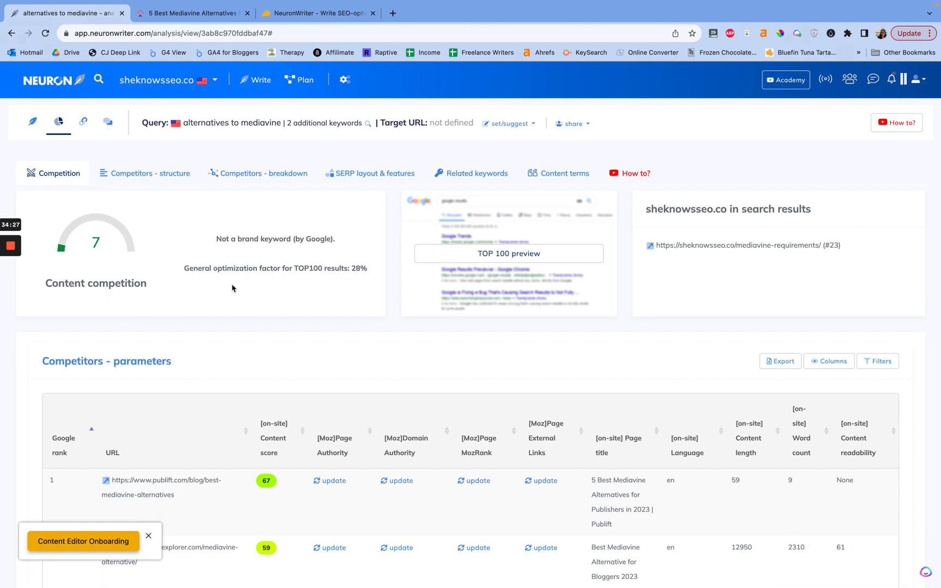
scroll(230, 244, "down", 5)
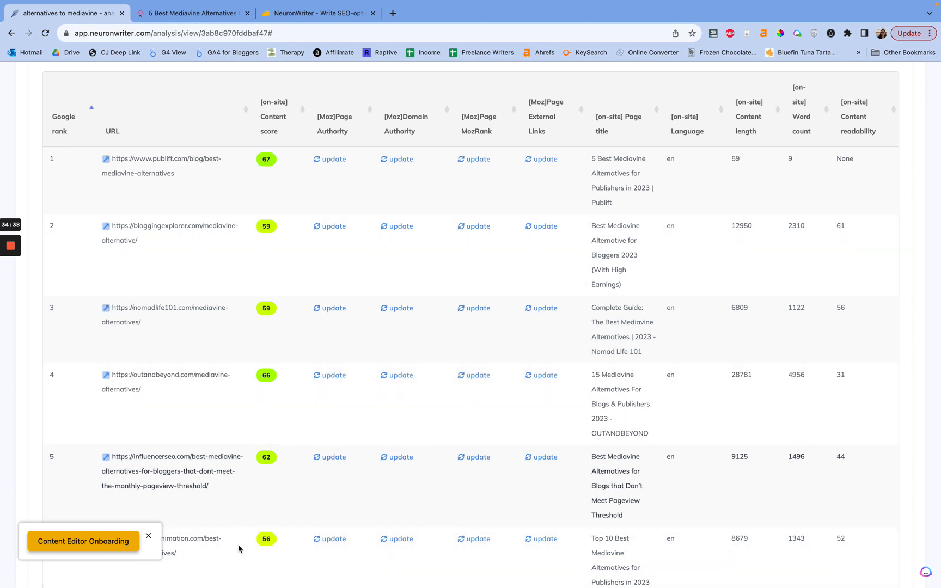
- Update the competitors' Moz parameters, reload the page to load the values, and reopen the competitors' parameters table
left_click(330, 159)
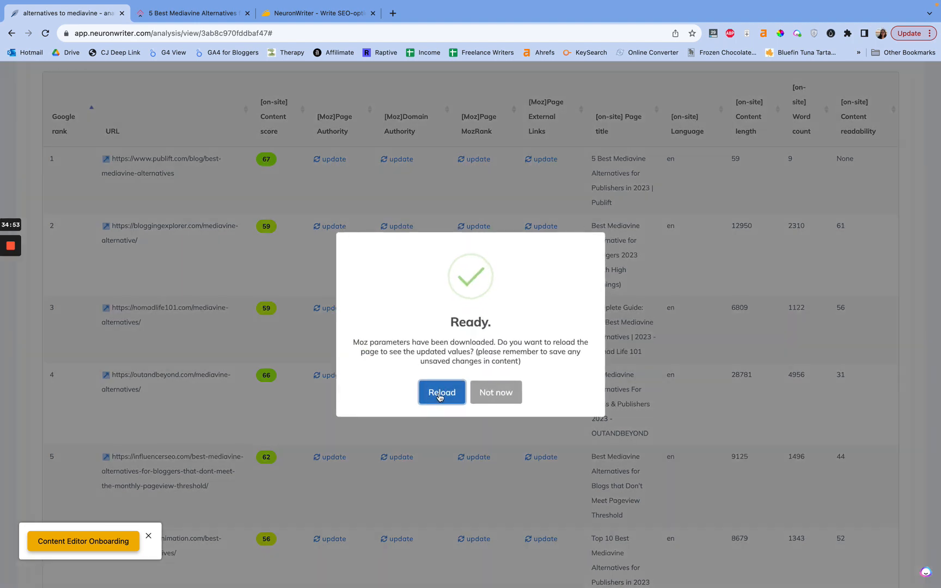
left_click(439, 394)
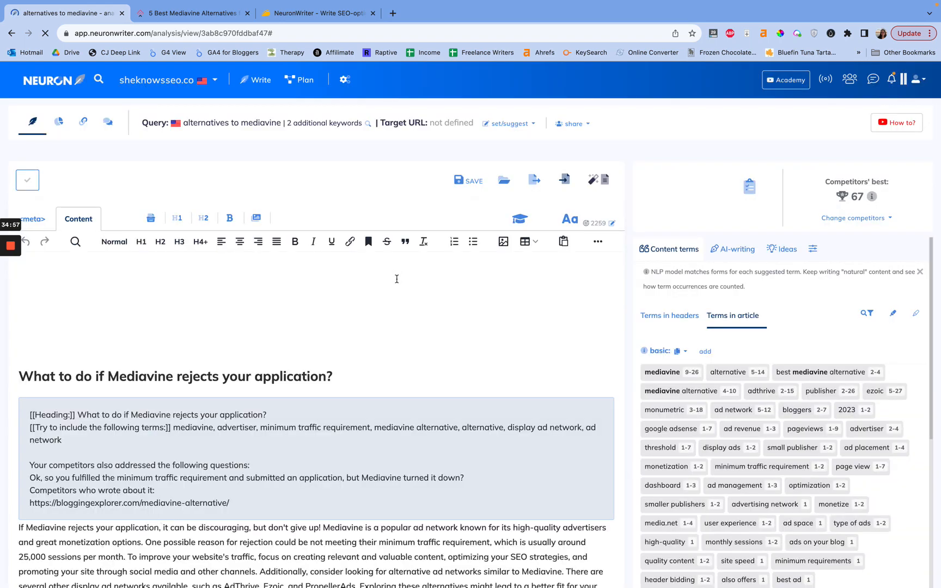
left_click(59, 127)
scroll(262, 287, "down", 6)
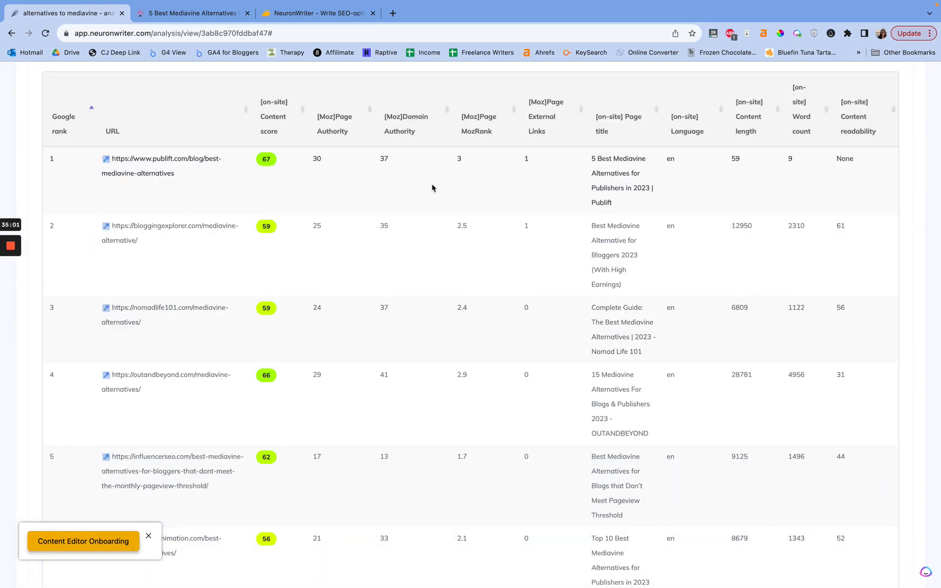
- Examine the Moz authority, MozRank, external link and on-site metrics across the top ten competitors
scroll(332, 143, "down", 5)
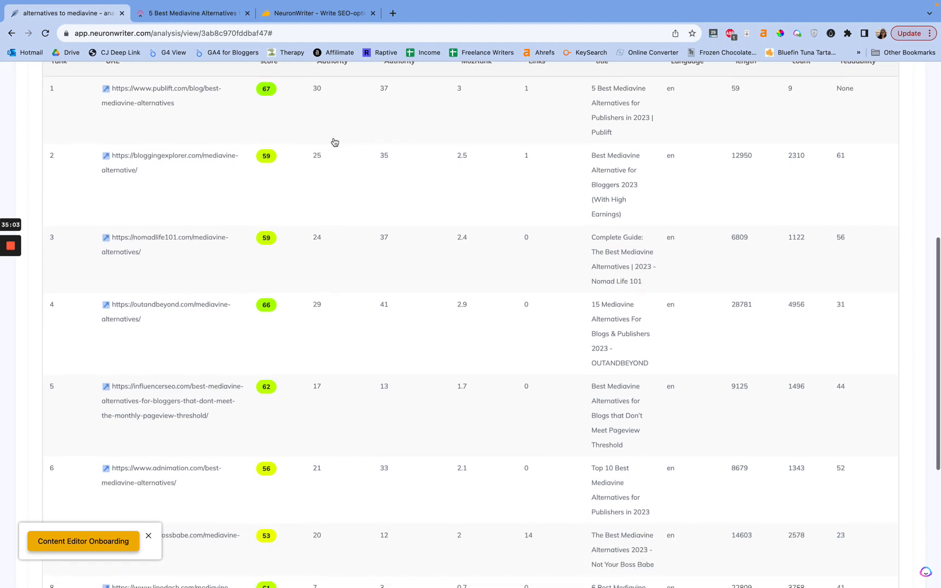
scroll(355, 294, "down", 2)
scroll(355, 291, "up", 7)
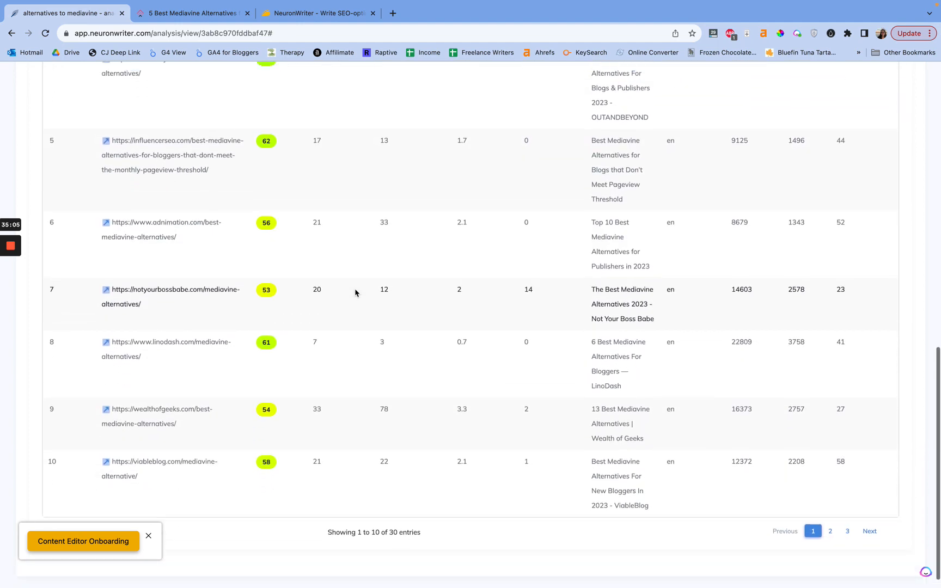
scroll(343, 159, "up", 2)
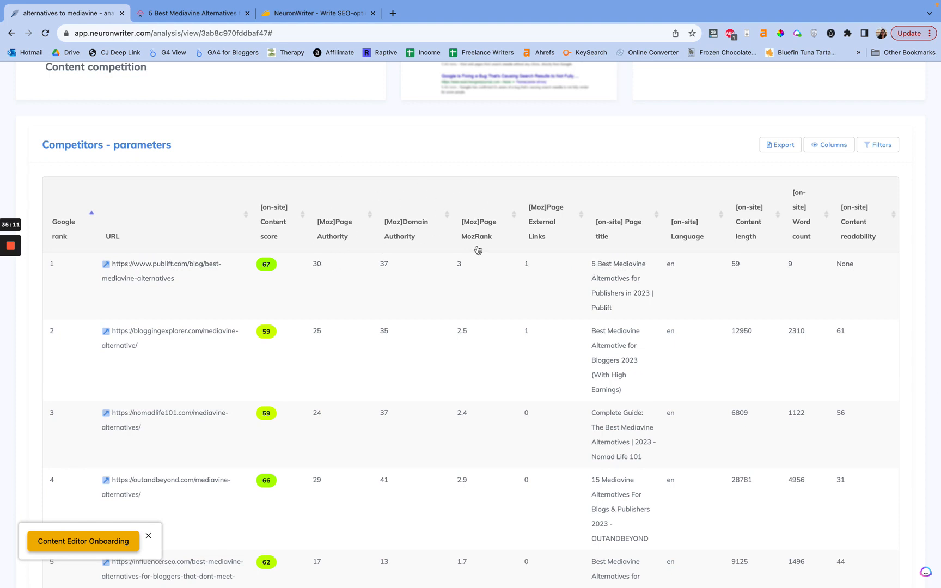
scroll(554, 235, "down", 10)
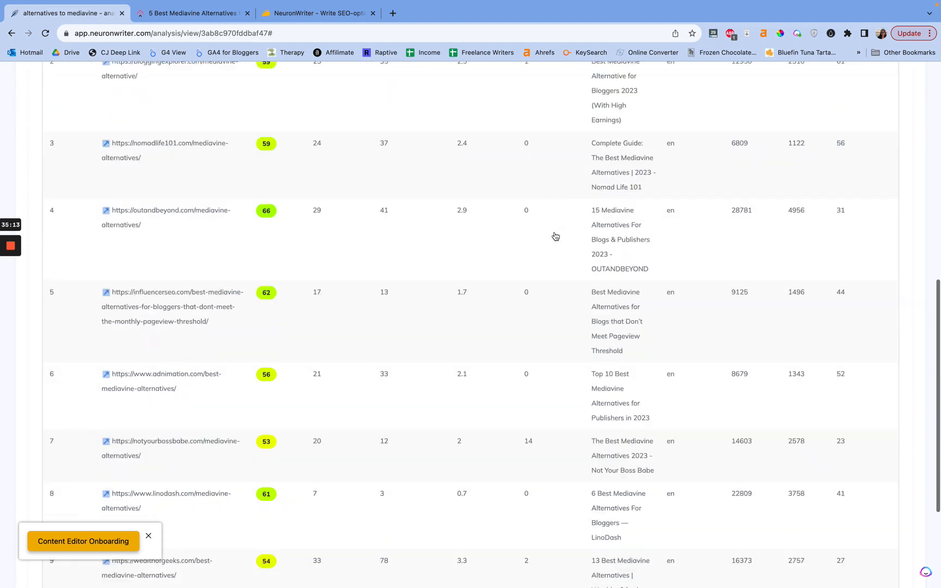
scroll(555, 236, "up", 15)
scroll(548, 328, "down", 4)
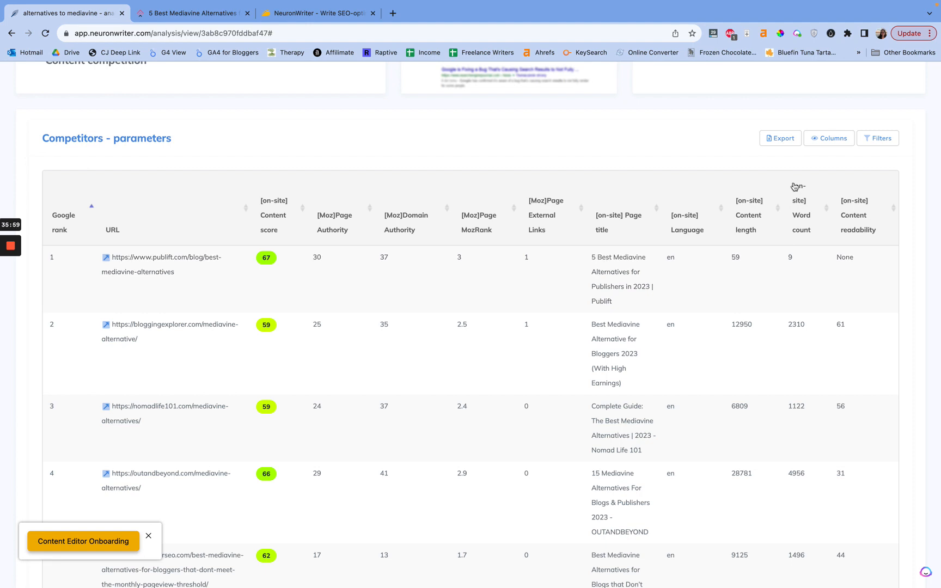
- Show the filter options and the column visibility options of the competitors' parameters table, hiding each again without changing anything
scroll(800, 217, "up", 4)
left_click(880, 243)
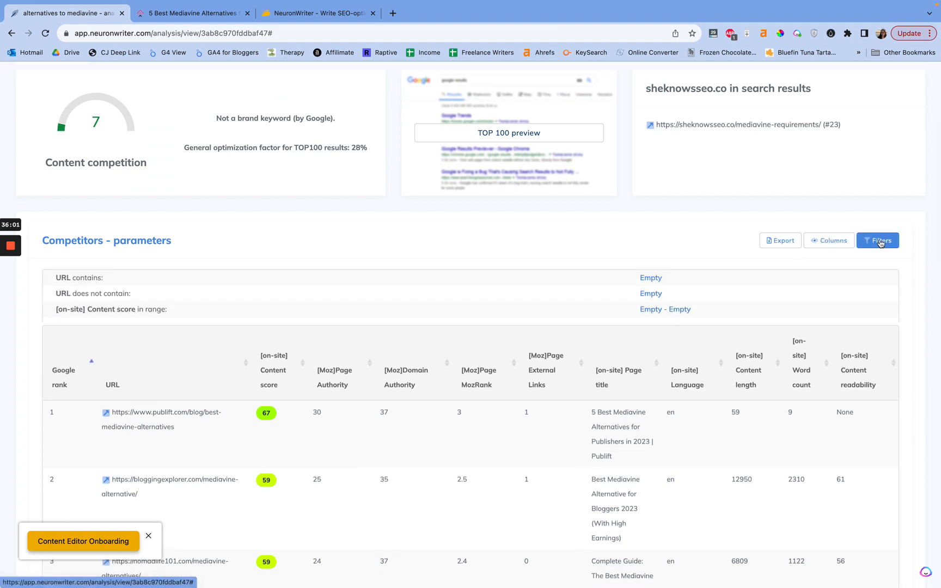
left_click(880, 243)
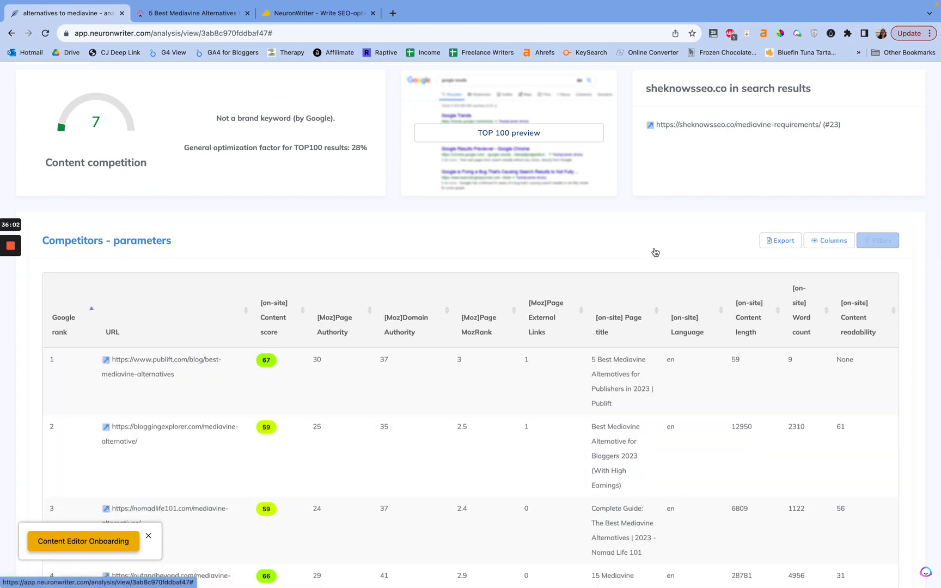
left_click(822, 248)
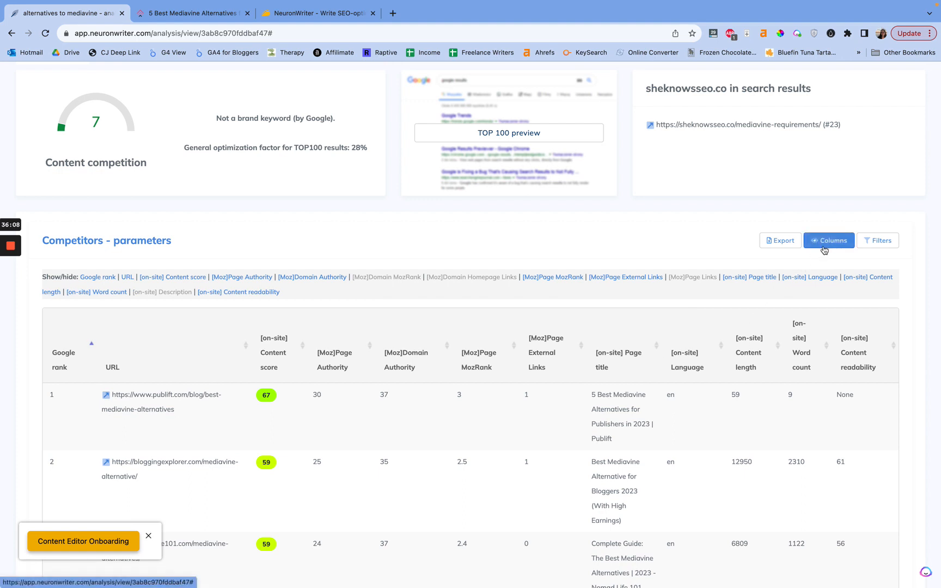
left_click(824, 248)
scroll(684, 290, "up", 3)
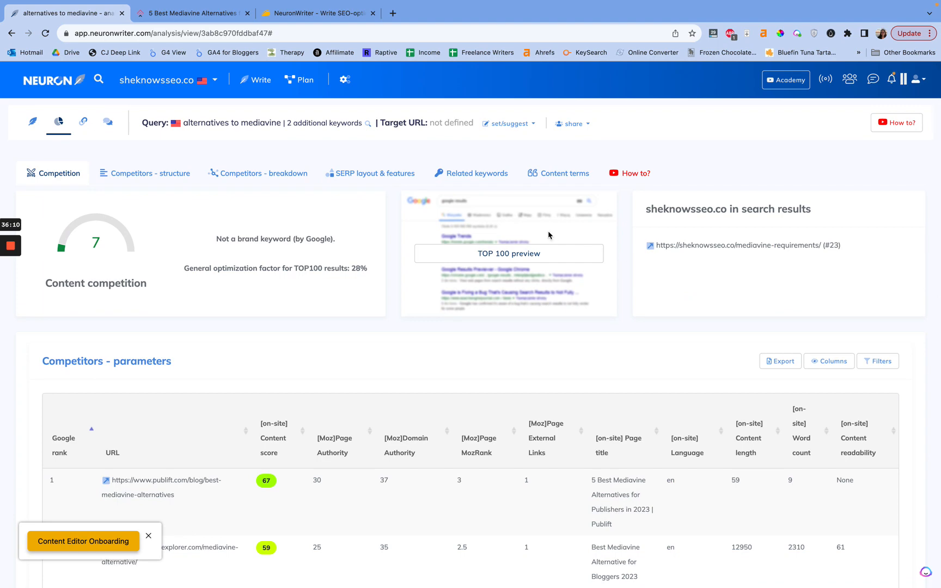
- Open the TOP 100 preview, examine the captured Google results down to the related searches, and close the preview
left_click(537, 253)
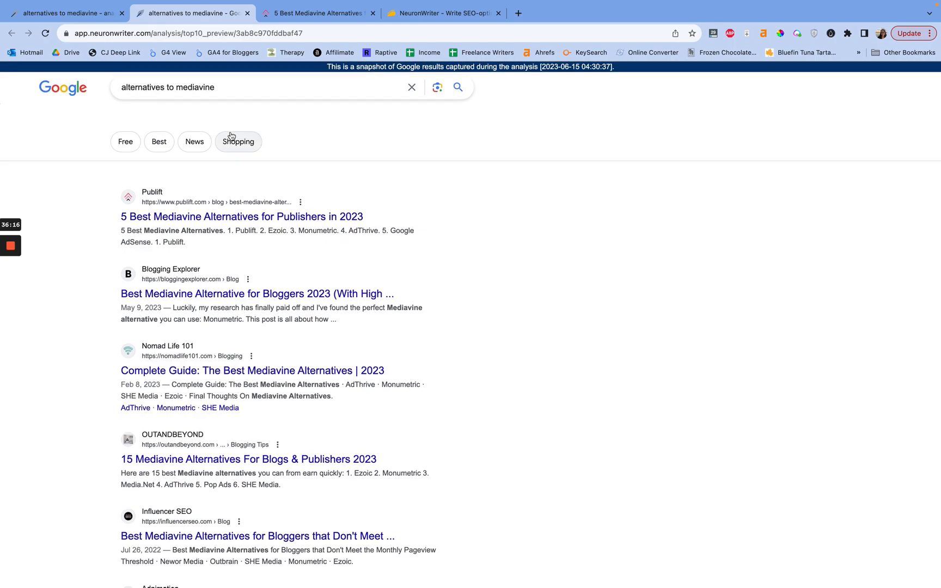
scroll(390, 190, "down", 3)
scroll(390, 193, "down", 20)
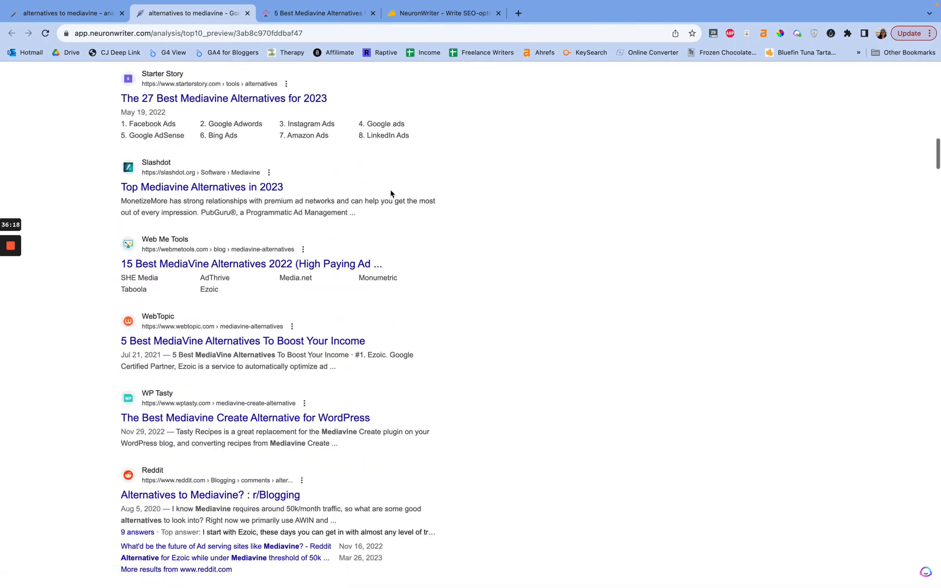
scroll(390, 193, "up", 20)
scroll(390, 196, "up", 3)
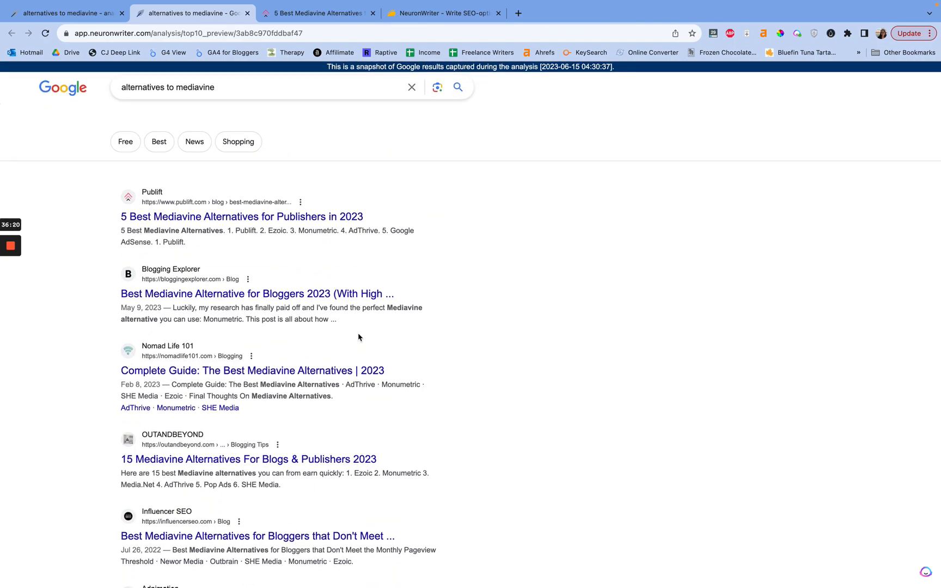
scroll(426, 142, "down", 15)
scroll(426, 143, "down", 20)
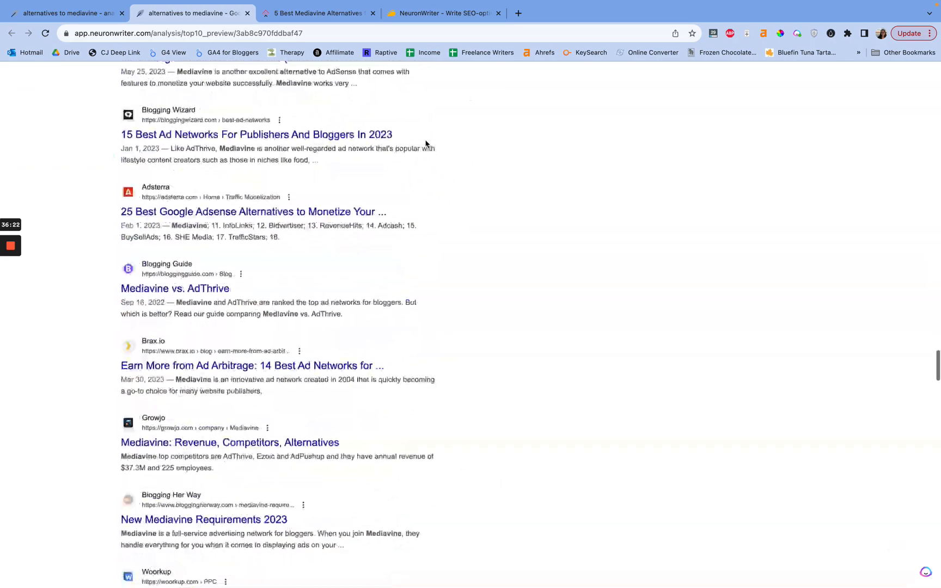
scroll(426, 143, "up", 10)
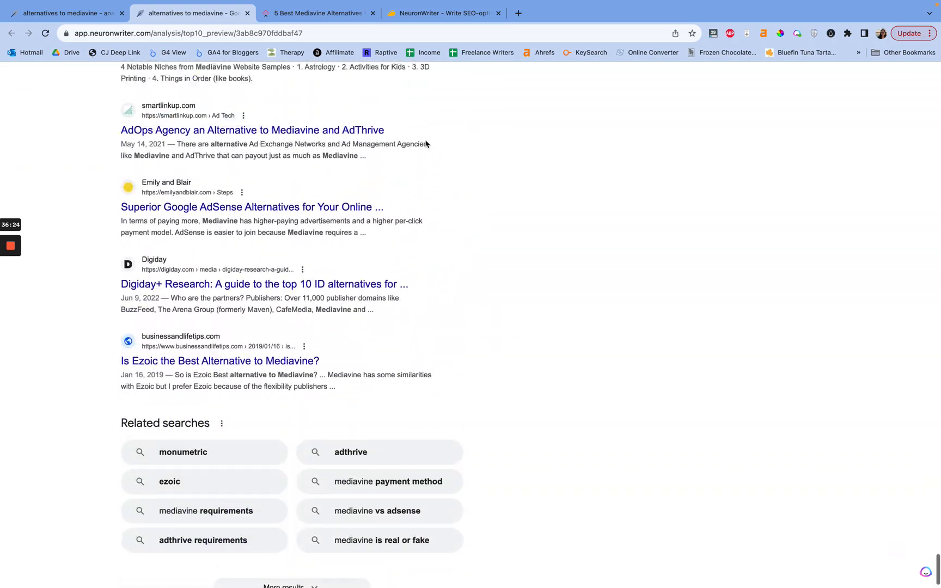
scroll(426, 143, "up", 20)
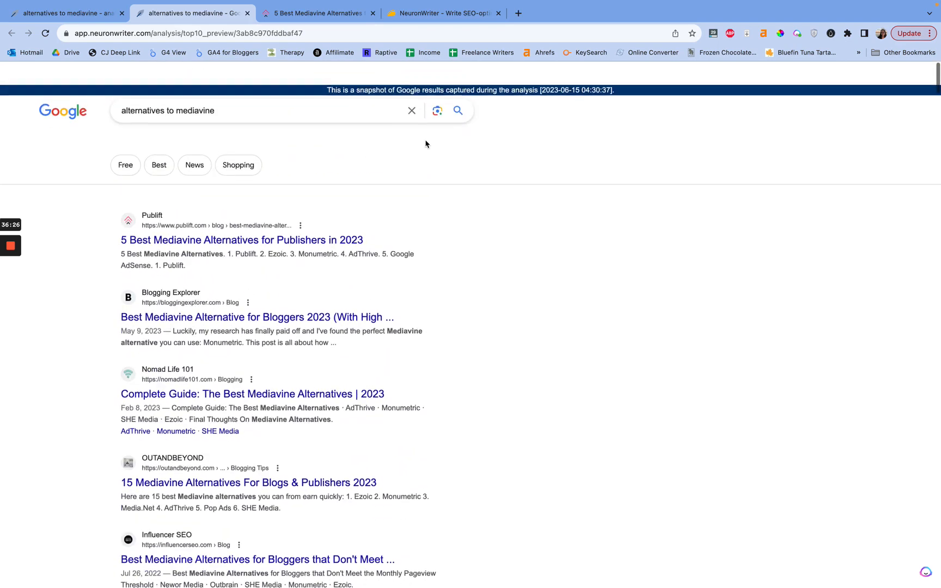
left_click(247, 13)
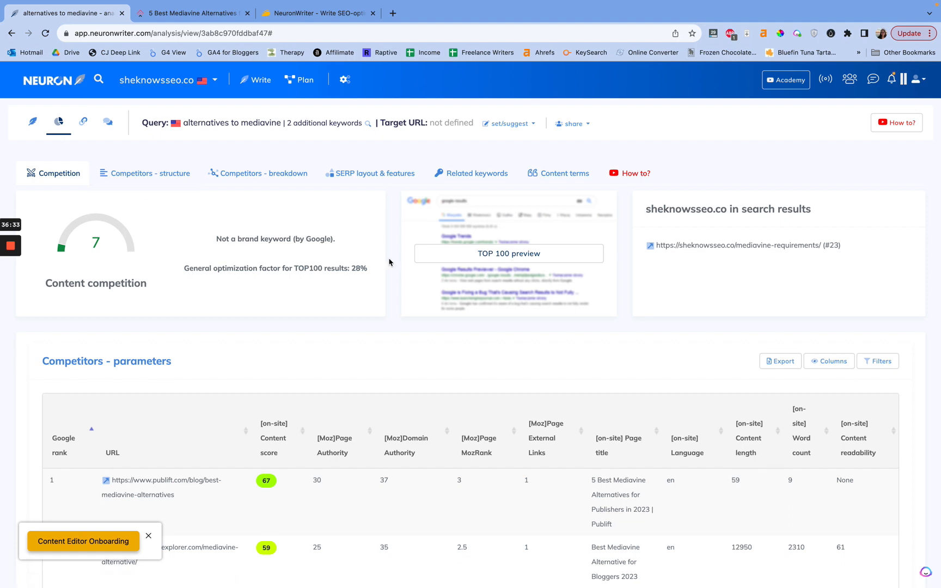
- Open the competitors' structure overview and examine the heading outlines of the top-ranking articles
left_click(164, 173)
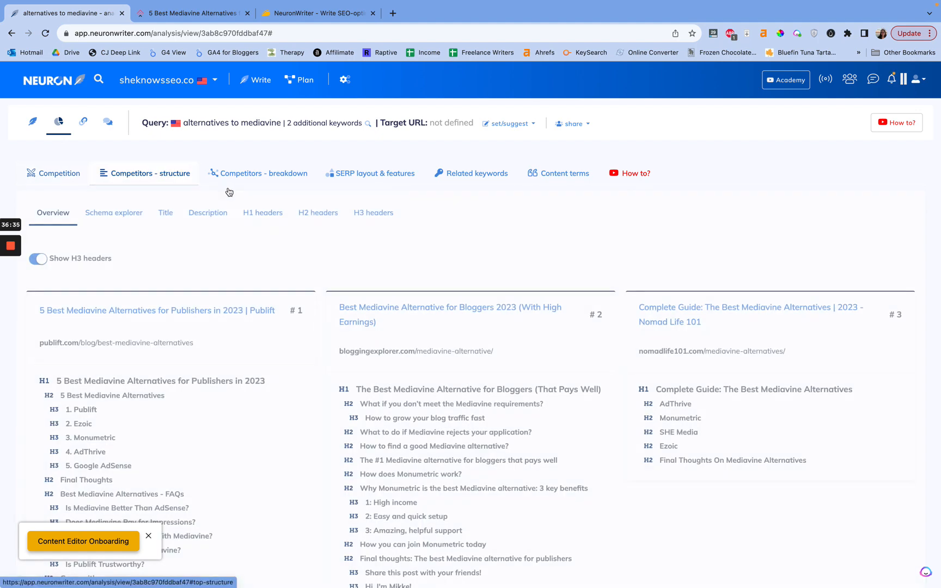
scroll(231, 249, "down", 1)
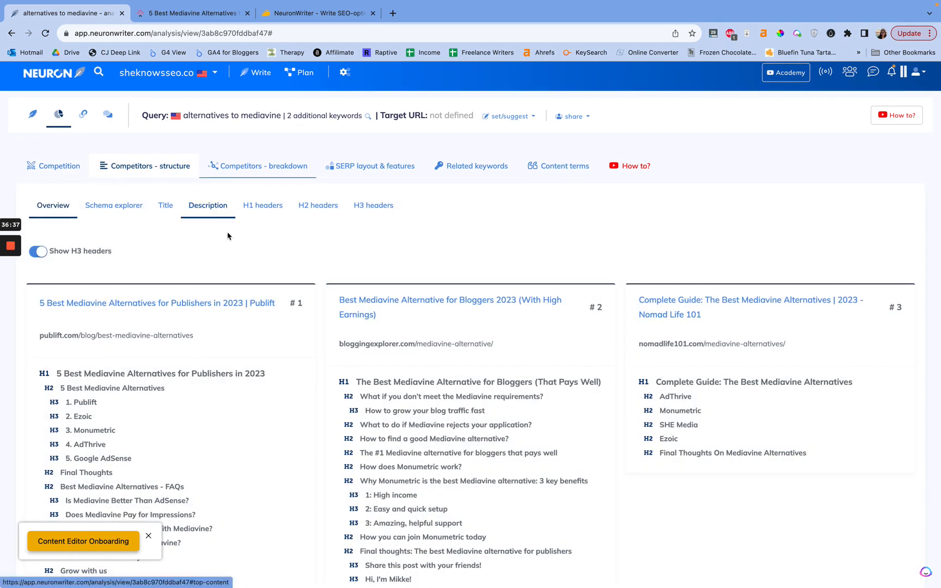
scroll(227, 235, "down", 2)
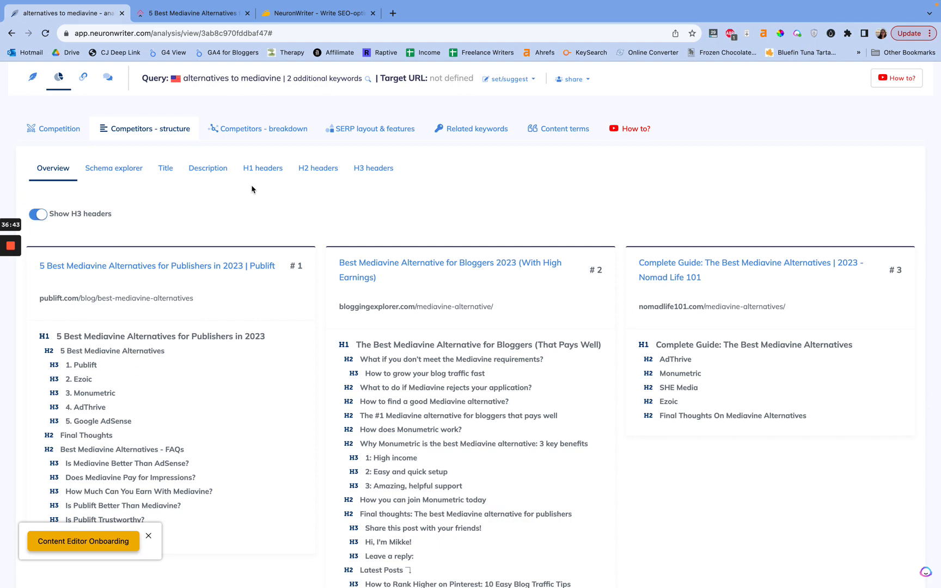
scroll(145, 248, "down", 2)
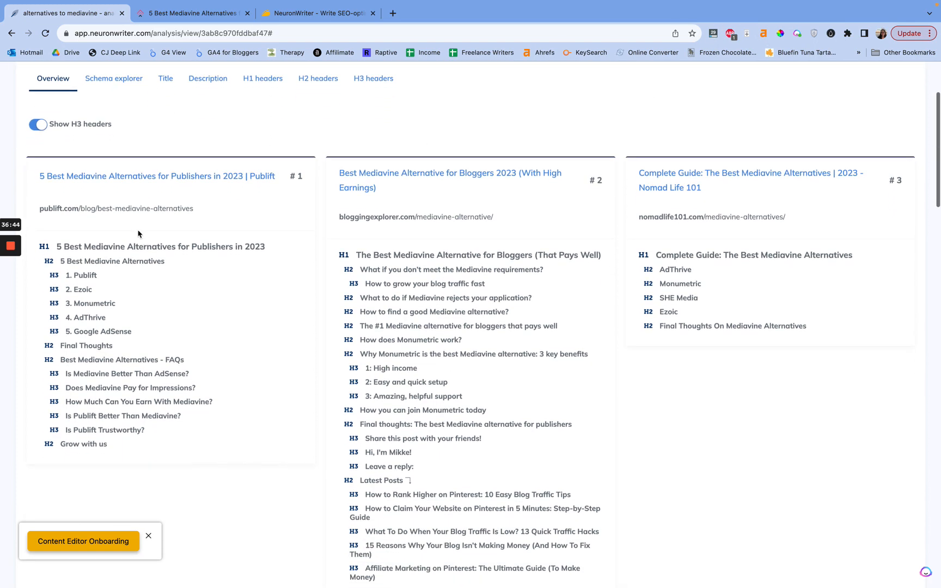
- Open the schema explorer and examine the competitors' opengraph and json-ld data, including the FAQPage entries
scroll(131, 218, "up", 1)
left_click(111, 128)
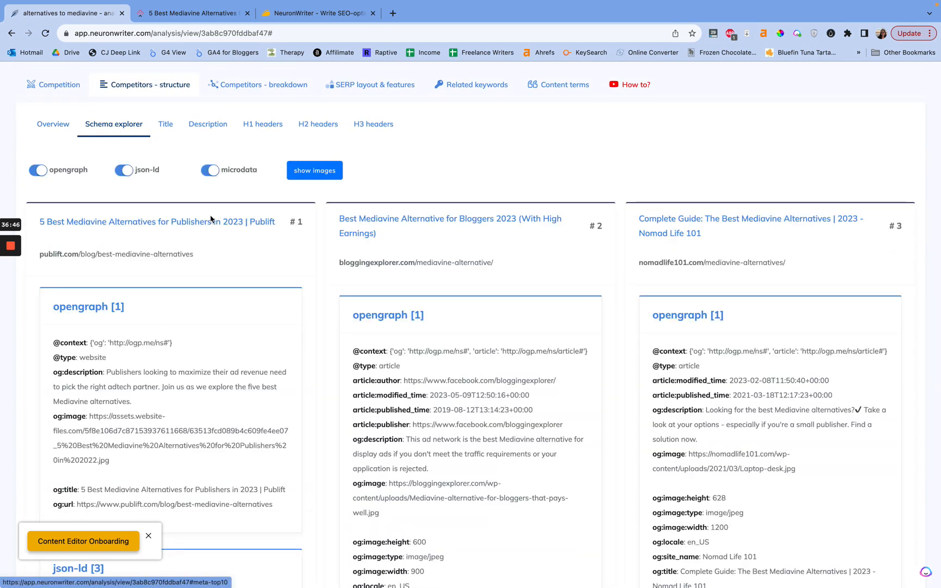
scroll(158, 283, "down", 5)
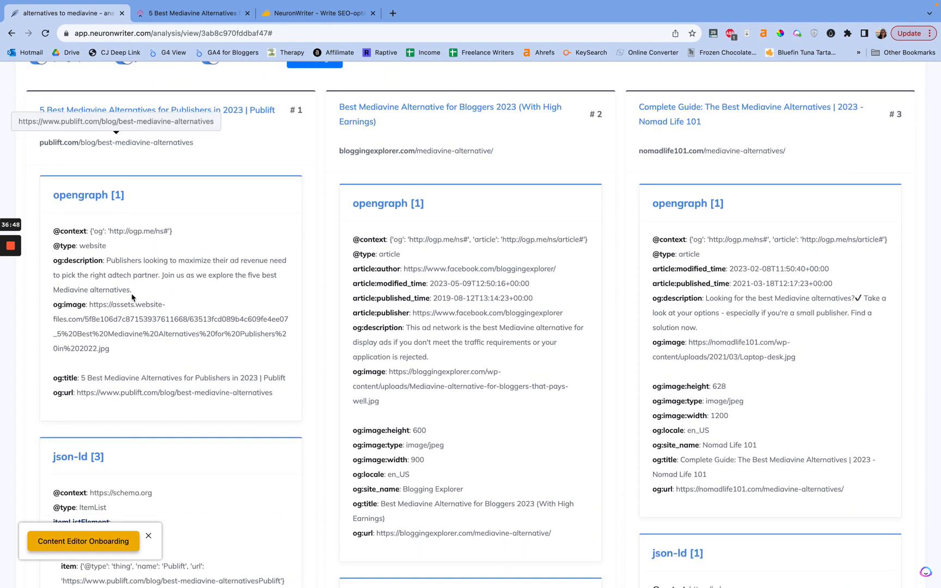
scroll(132, 297, "up", 3)
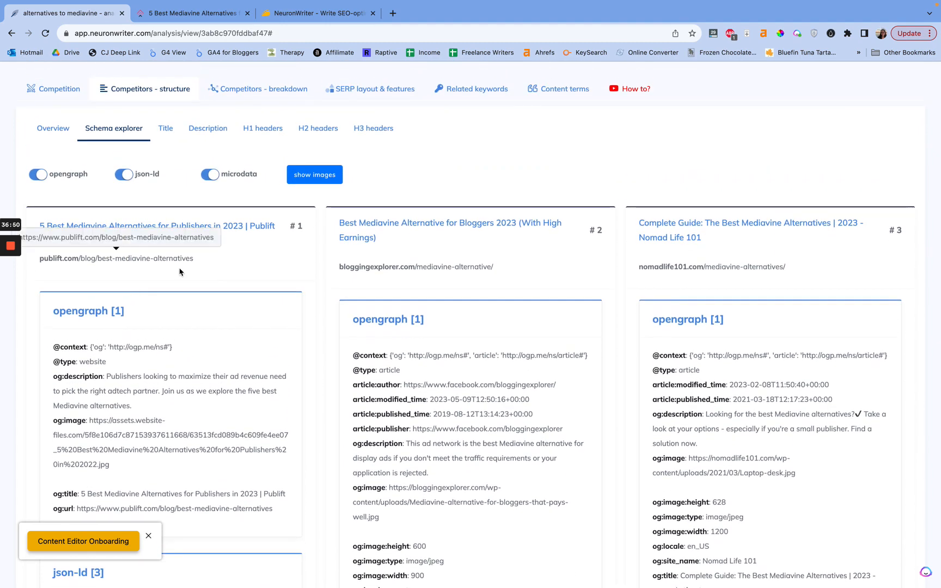
scroll(179, 271, "down", 2)
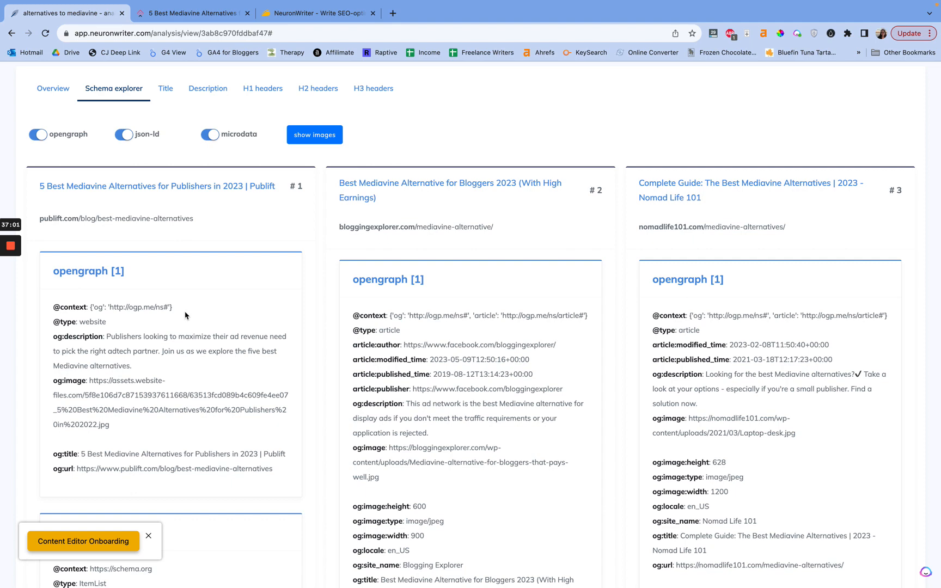
scroll(173, 392, "down", 3)
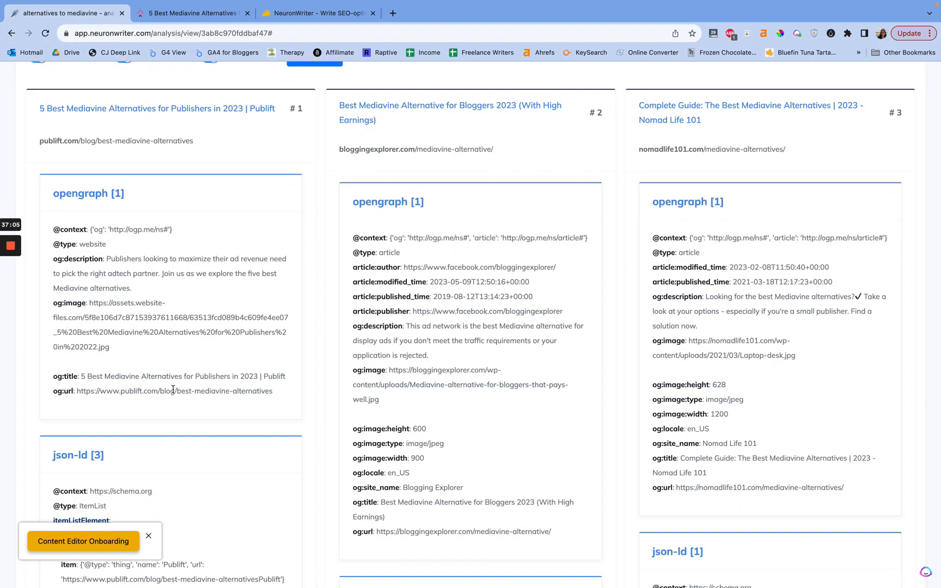
scroll(173, 390, "down", 15)
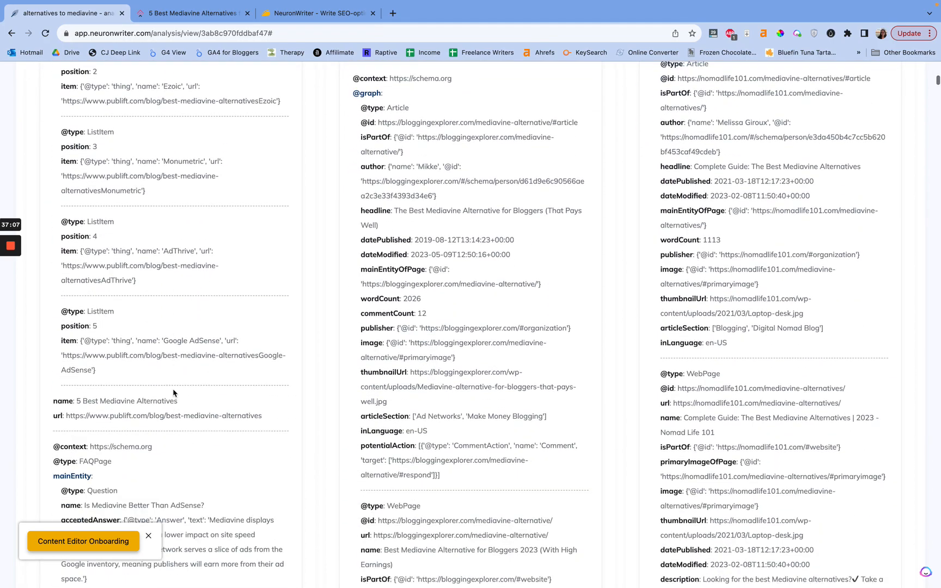
scroll(173, 391, "down", 10)
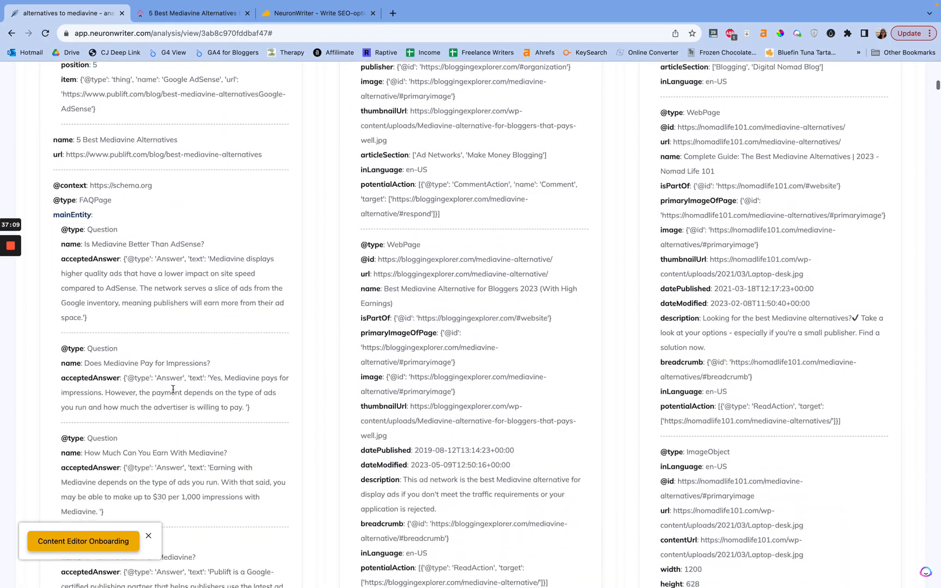
scroll(173, 389, "up", 15)
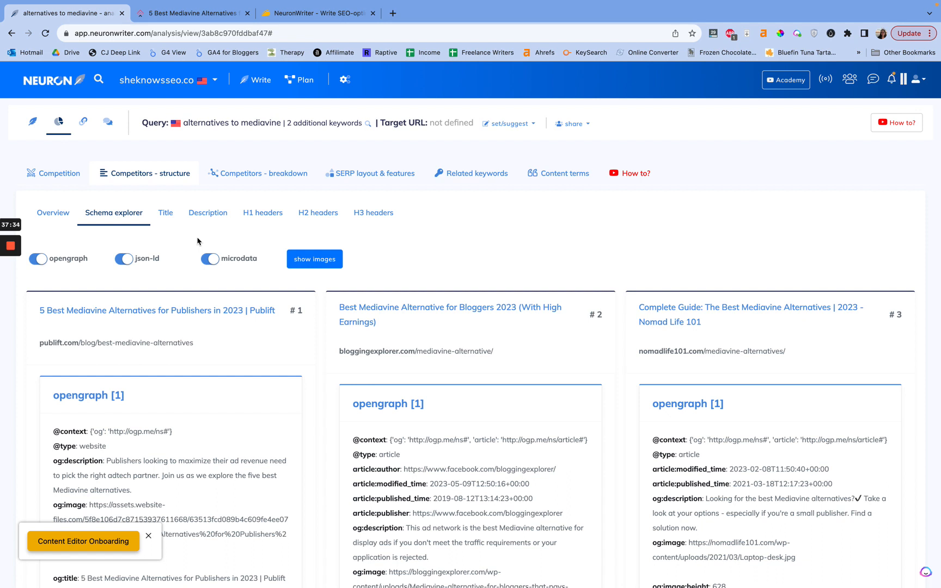
- Go through the competitors' titles, descriptions, H1 headers, H2 headers and H3 headers in the structure analysis
left_click(159, 218)
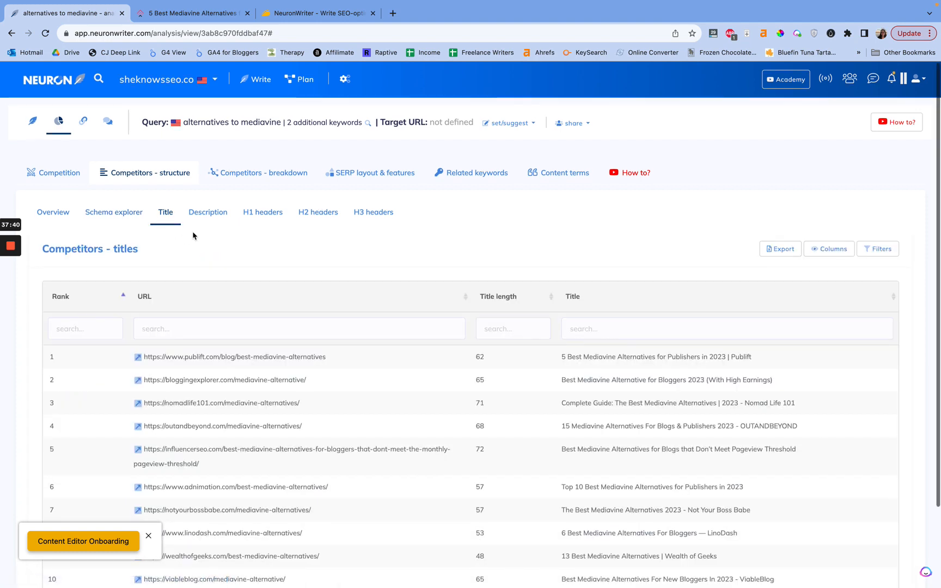
scroll(195, 234, "down", 1)
left_click(210, 180)
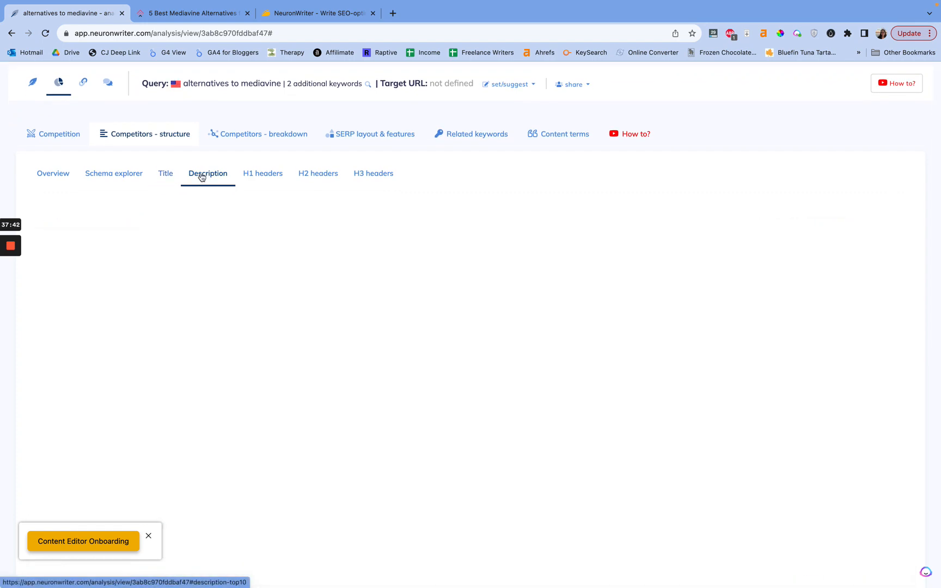
left_click(260, 174)
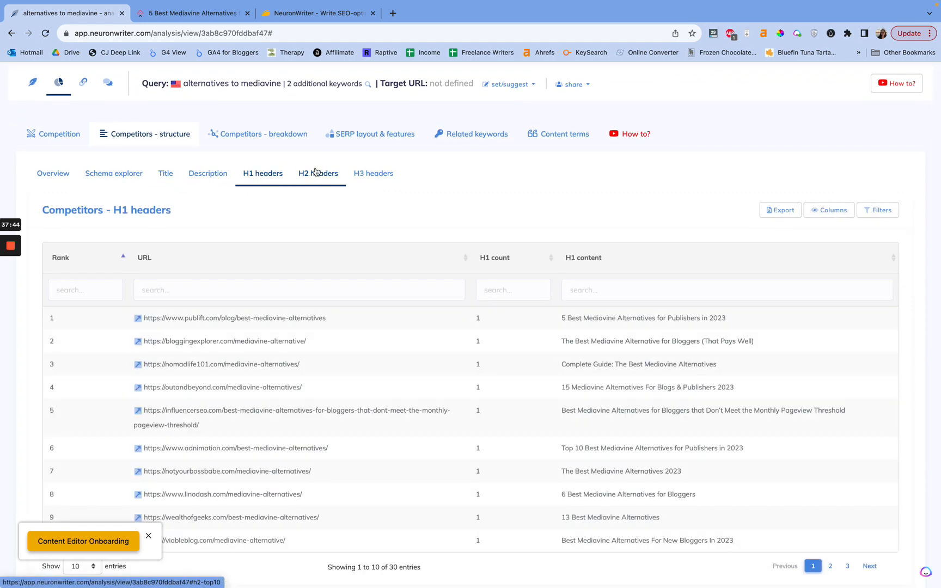
left_click(318, 174)
left_click(367, 178)
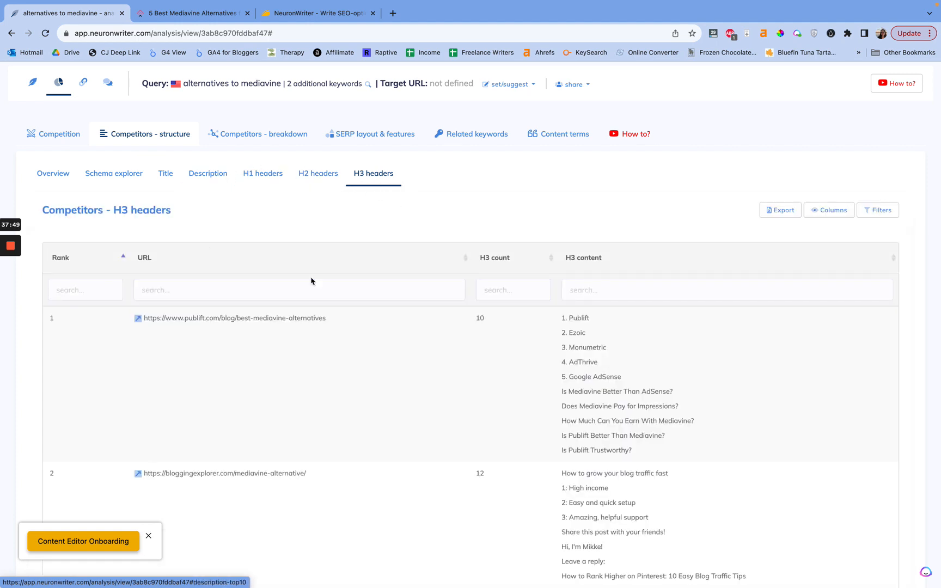
- Chart the Moz Page Authority and Page MozRank metrics in the competitors' breakdown, and clear both parameters after examining them
left_click(232, 145)
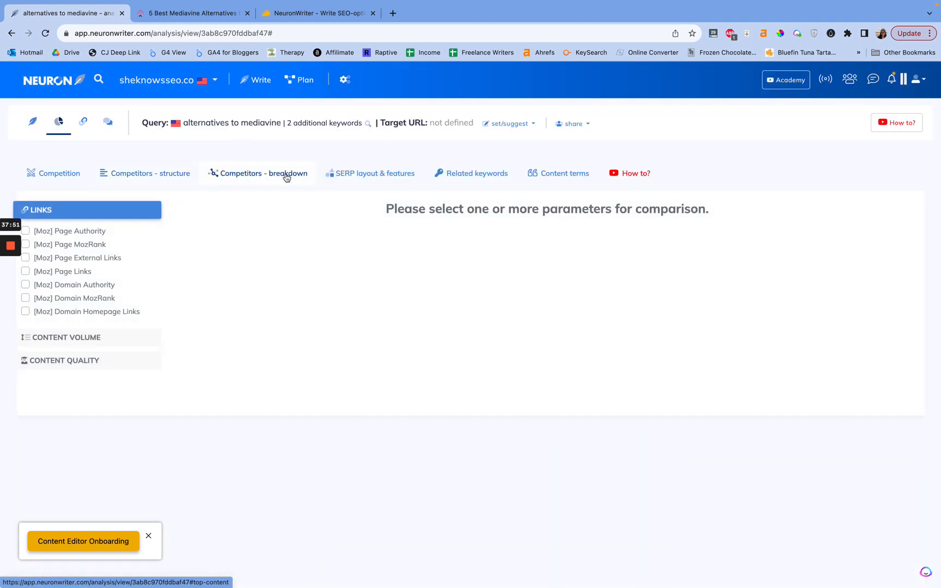
left_click(103, 230)
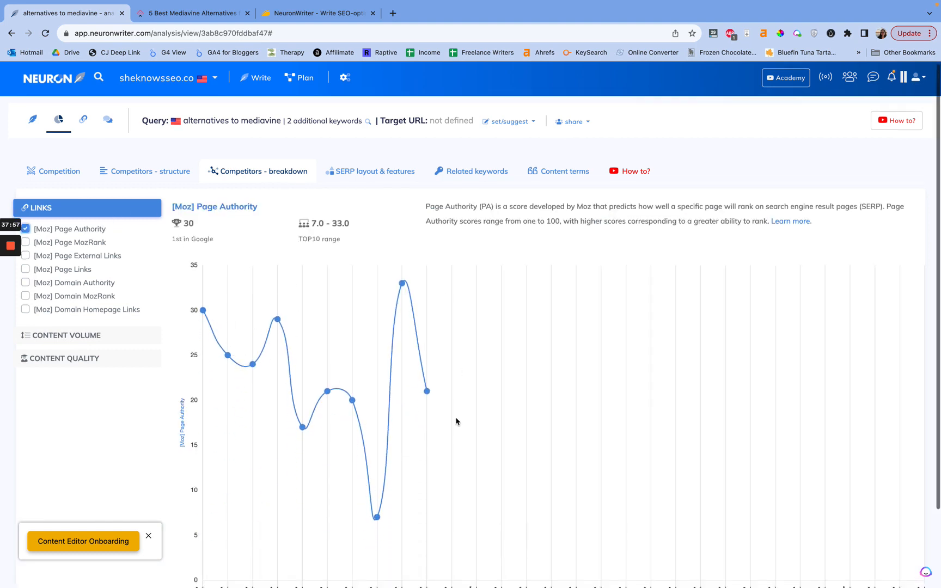
scroll(456, 419, "down", 3)
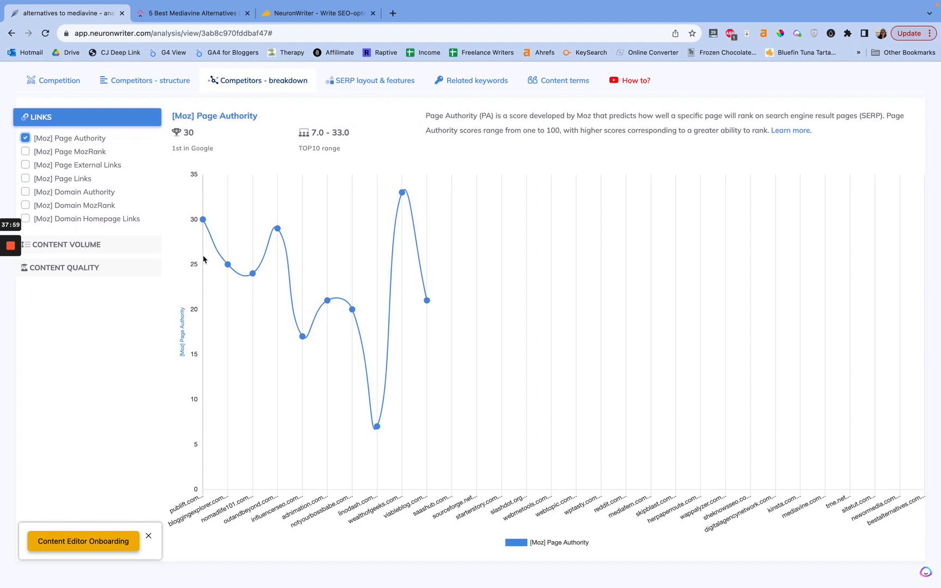
mouse_move(204, 222)
left_click(25, 151)
scroll(30, 218, "up", 2)
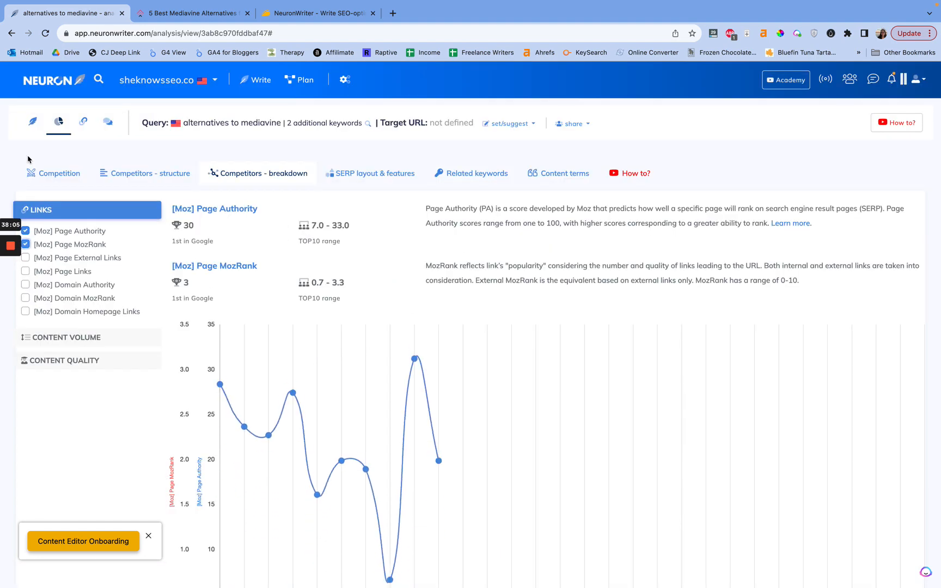
left_click(26, 231)
left_click(27, 244)
left_click(71, 214)
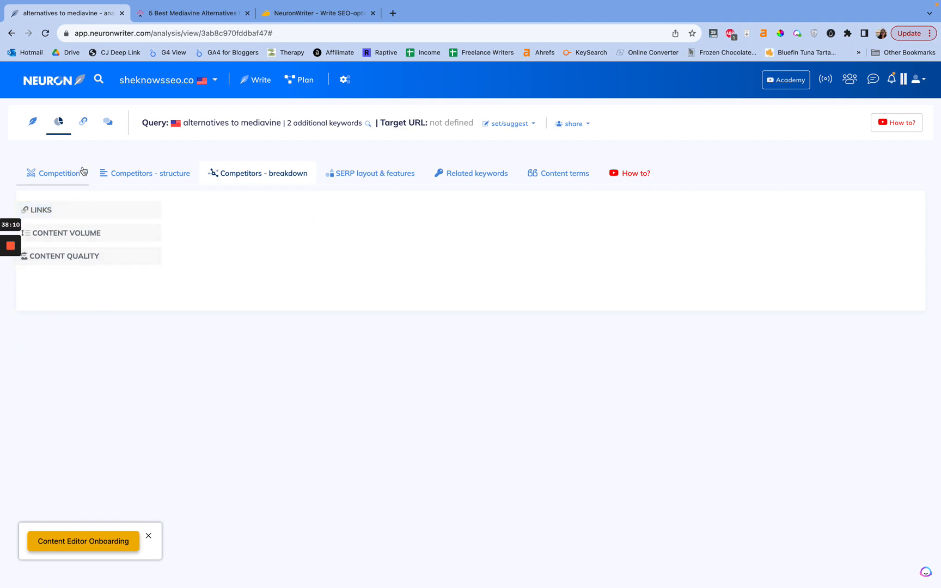
- Open the SERP layout and features analysis and examine which on-site features the ranking pages use
left_click(358, 186)
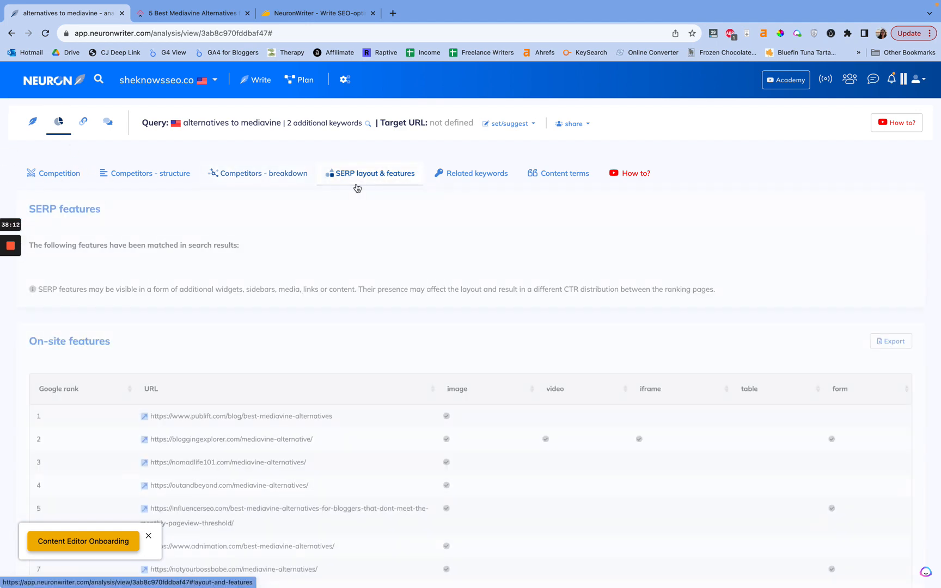
scroll(336, 206, "down", 3)
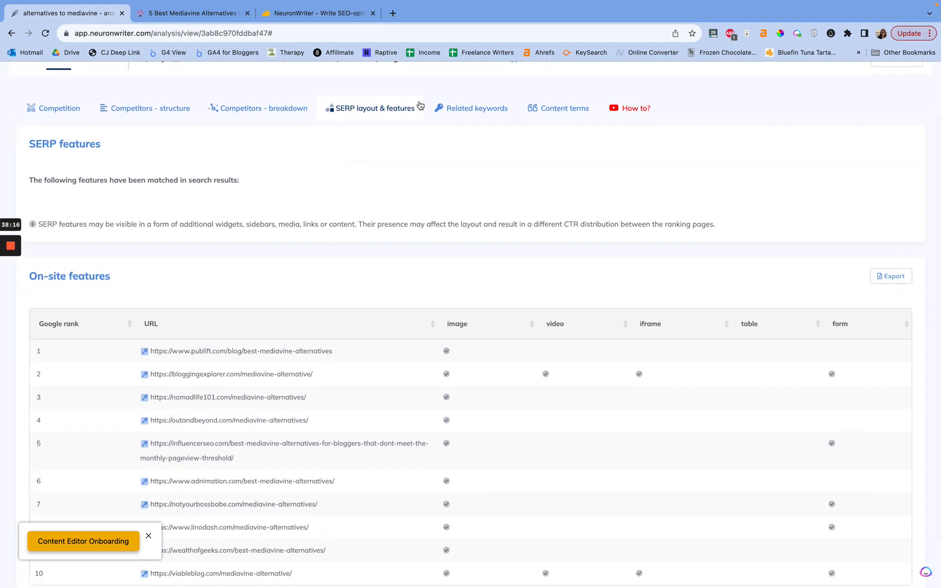
scroll(366, 213, "down", 2)
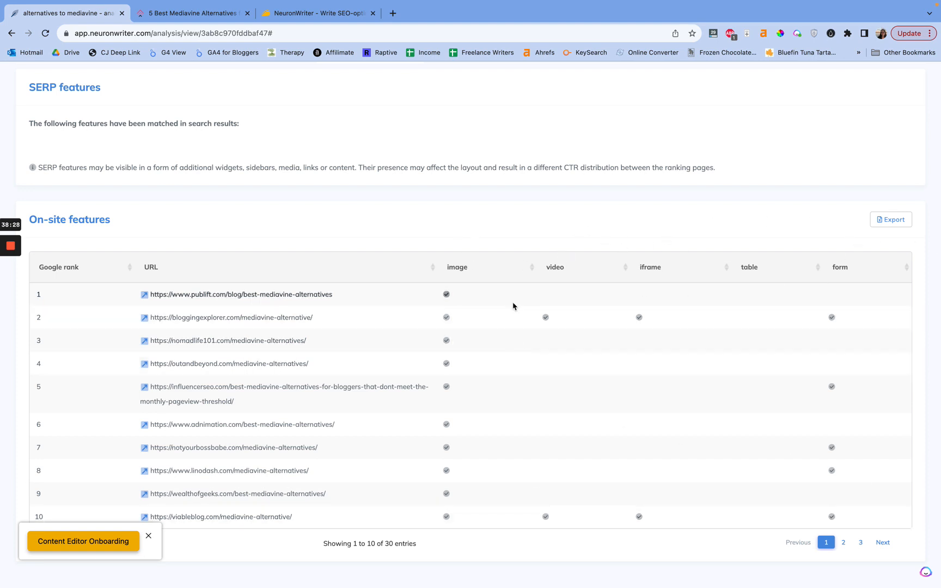
scroll(525, 255, "up", 1)
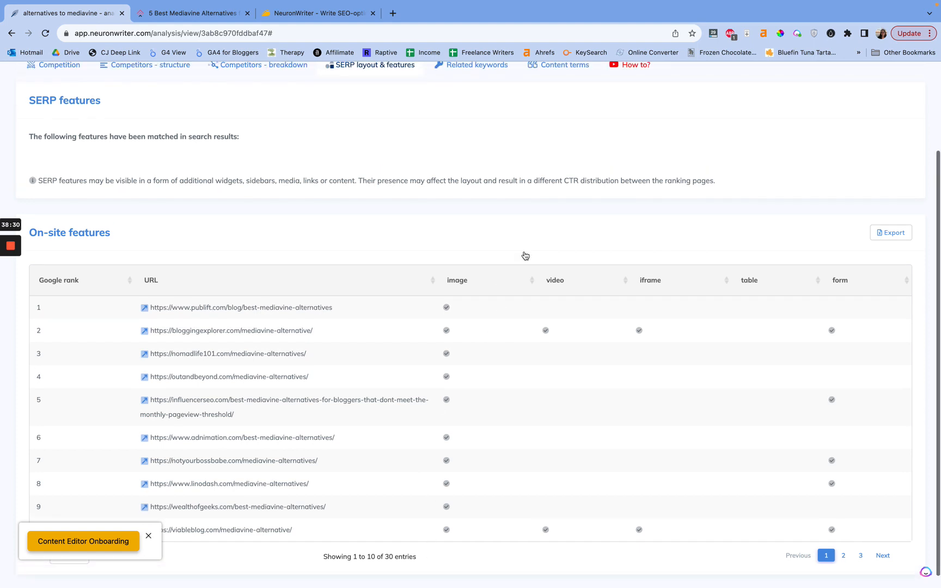
scroll(524, 255, "up", 3)
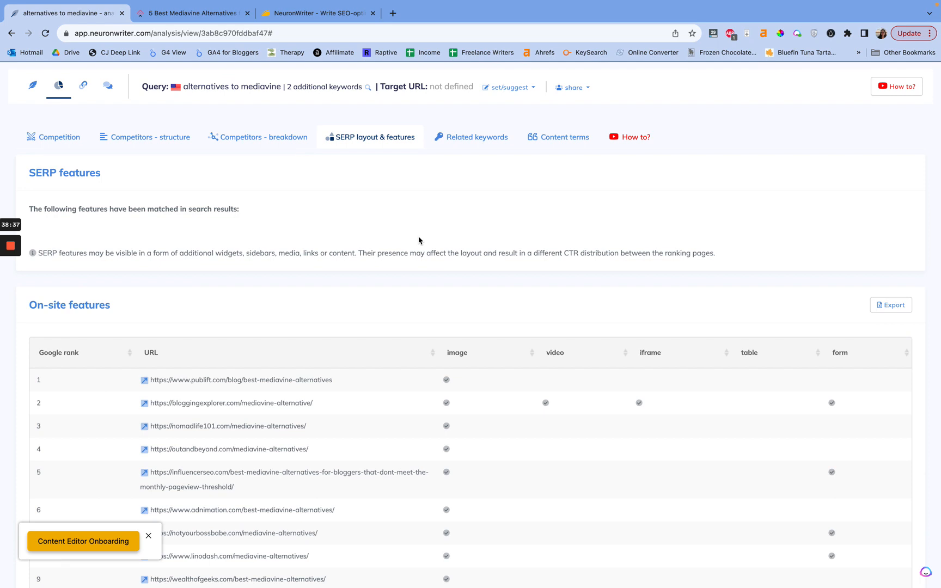
- Open the related keywords analysis and compare the related Google searches with the keyword list and its similarity scores
left_click(479, 138)
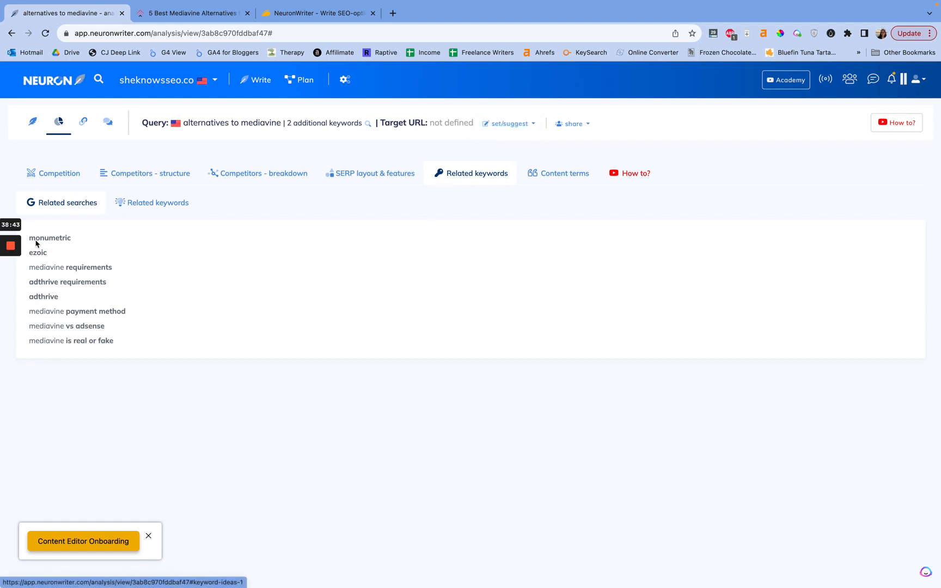
left_click(143, 209)
scroll(122, 222, "down", 2)
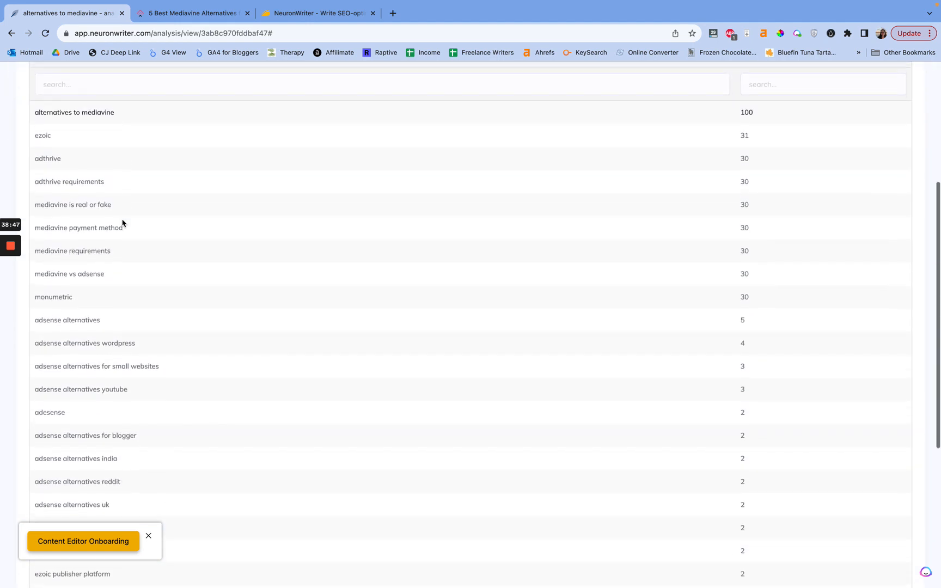
scroll(122, 222, "up", 5)
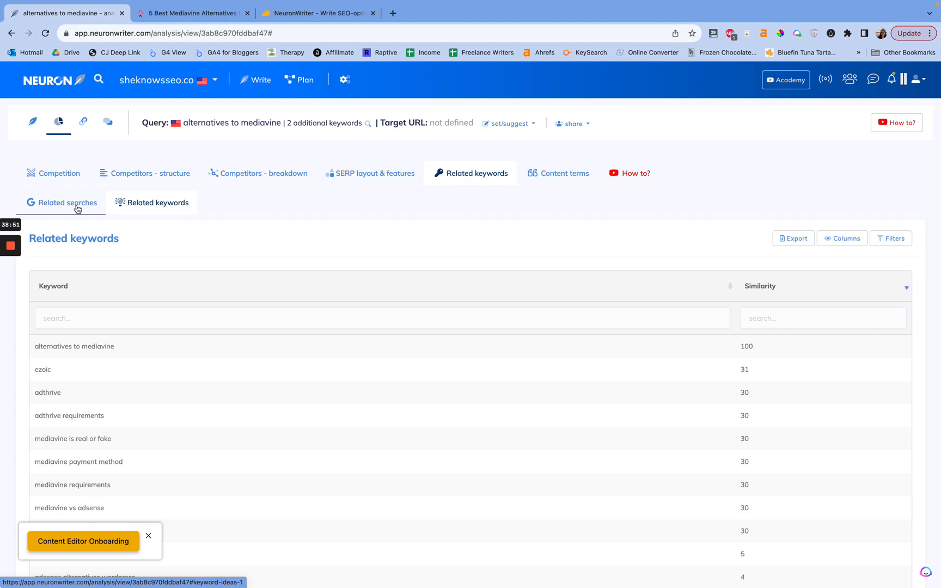
left_click(78, 209)
left_click(123, 209)
left_click(90, 203)
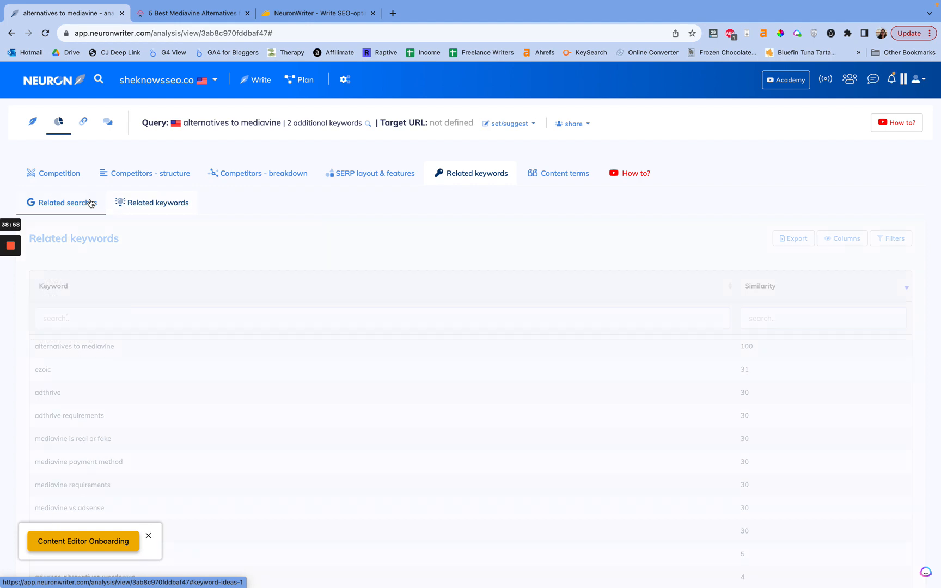
- Open the content terms extracted from competitors' pages and examine their importance and typical usage
left_click(550, 187)
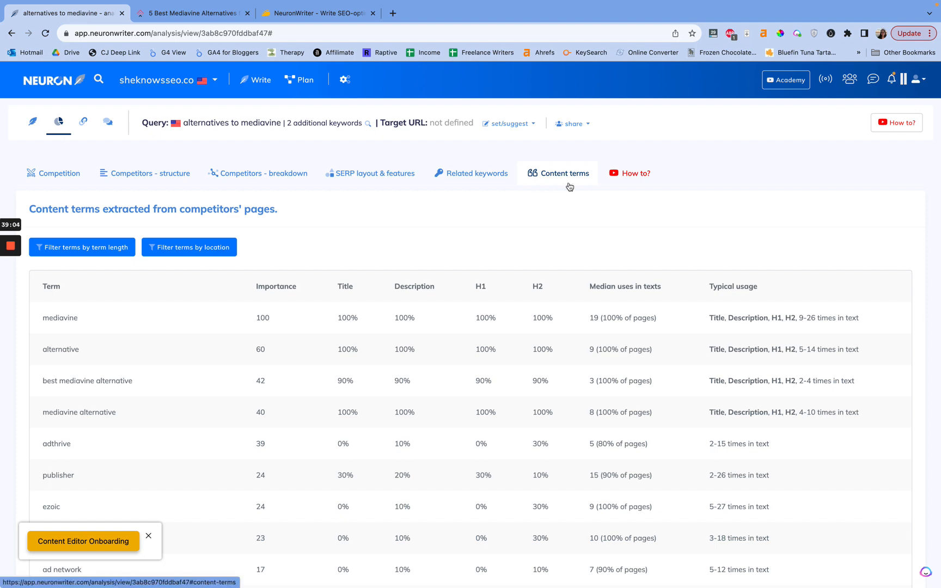
scroll(413, 280, "down", 10)
scroll(414, 280, "up", 10)
- Open the internal linking section for the query and generate internal link ideas
left_click(84, 124)
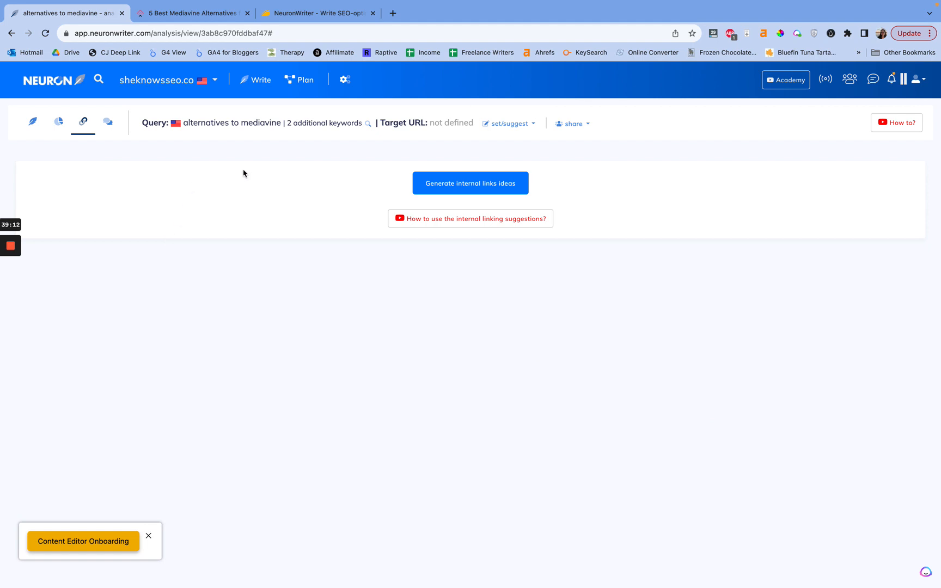
left_click(449, 184)
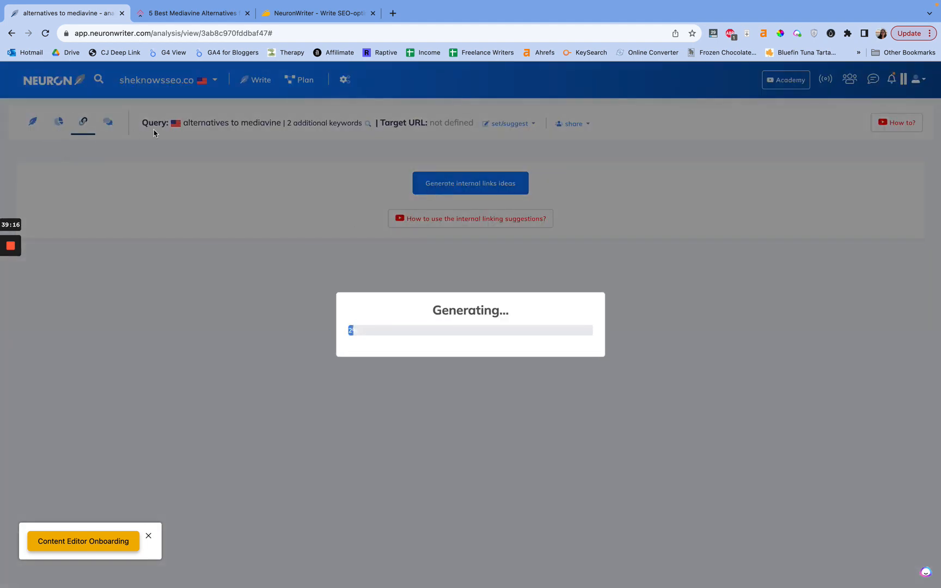
scroll(292, 164, "down", 4)
scroll(296, 166, "up", 2)
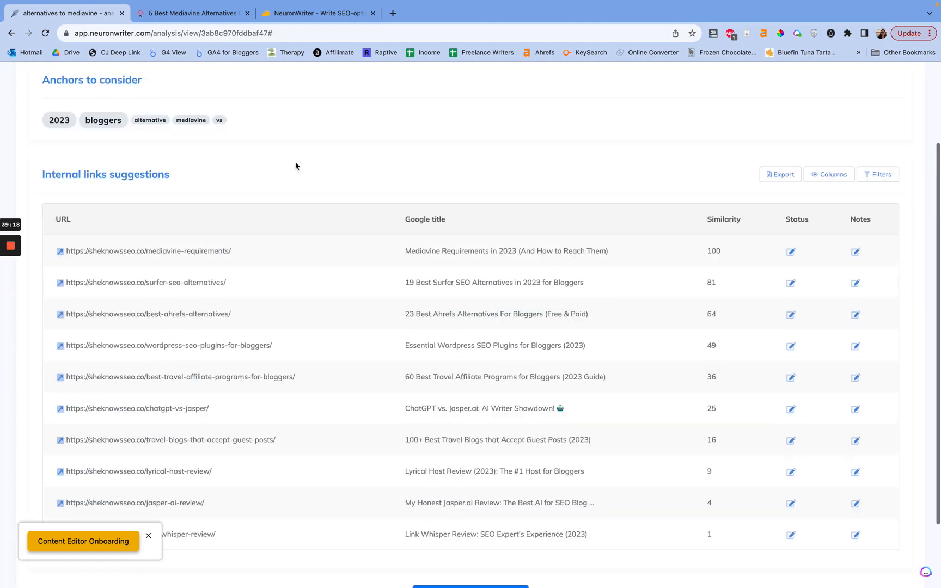
- Examine the suggested anchors and the internal link suggestions with their URLs, Google titles and similarity scores
scroll(294, 164, "down", 2)
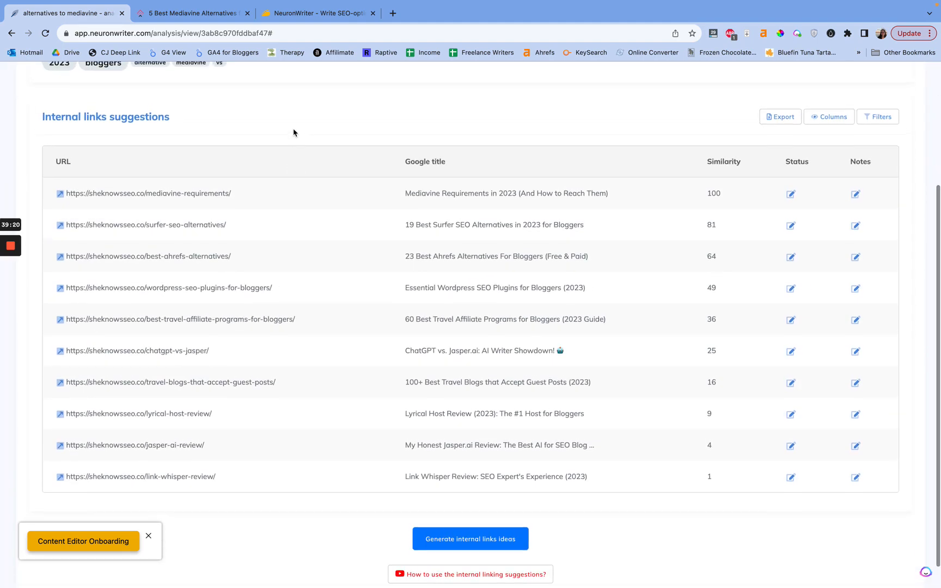
scroll(293, 133, "up", 2)
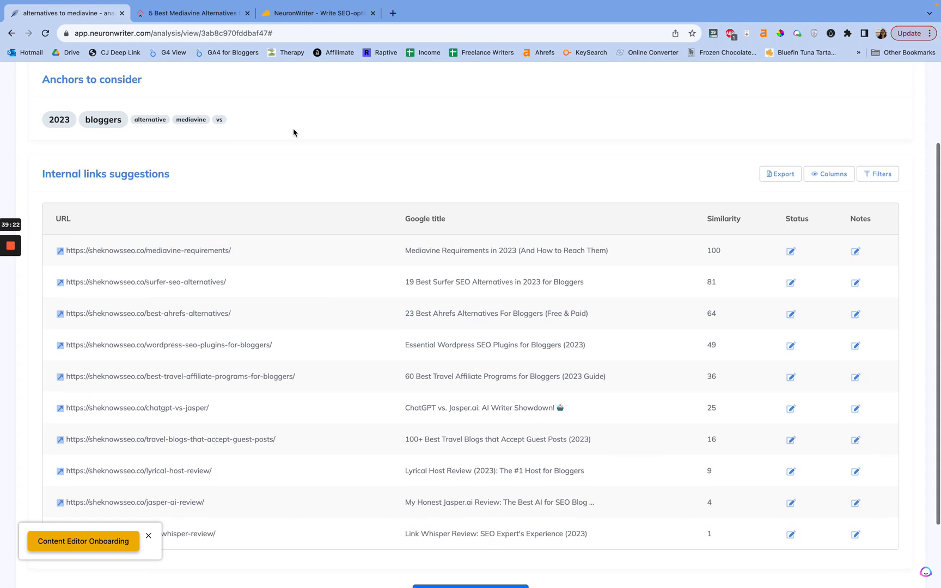
scroll(293, 132, "up", 2)
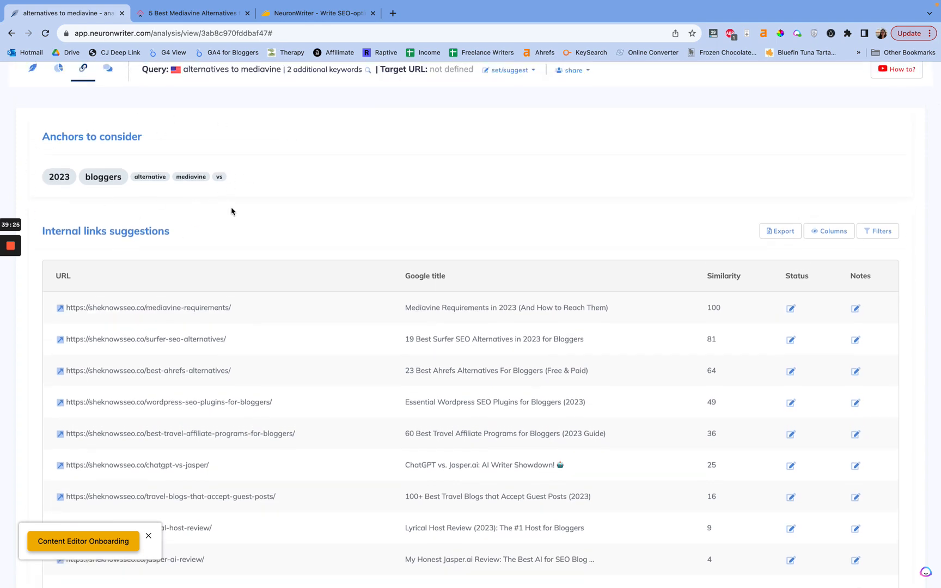
scroll(231, 211, "down", 5)
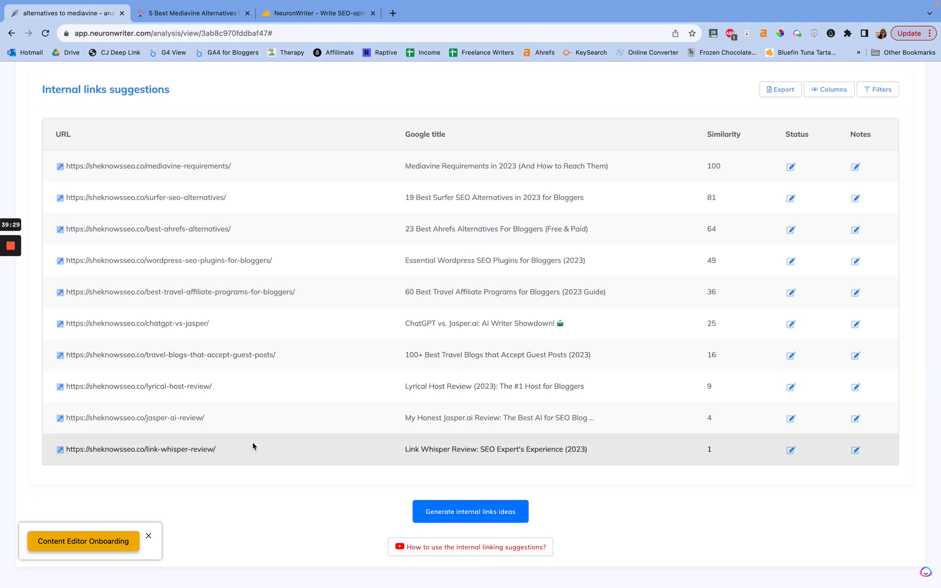
scroll(252, 441, "up", 7)
scroll(293, 248, "down", 7)
scroll(624, 214, "up", 4)
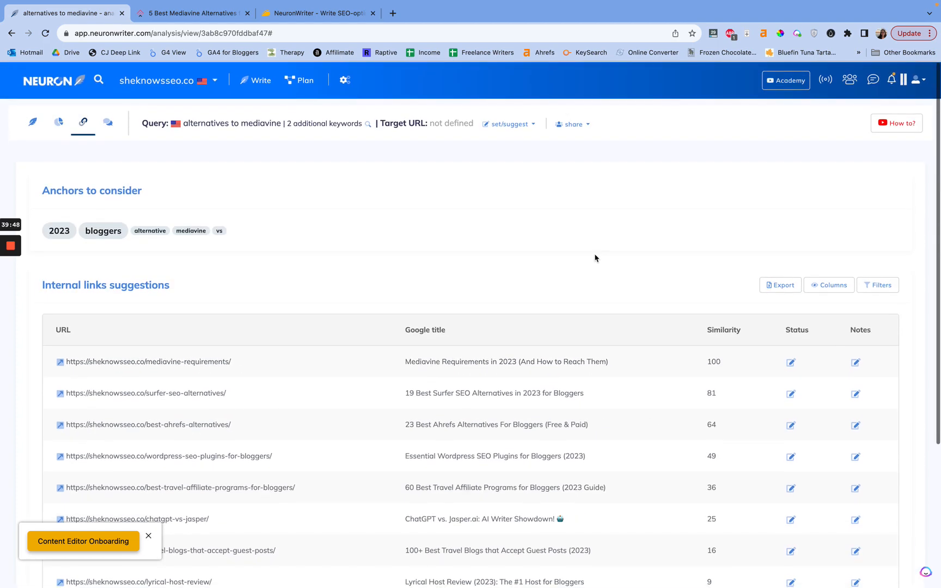
scroll(352, 209, "down", 2)
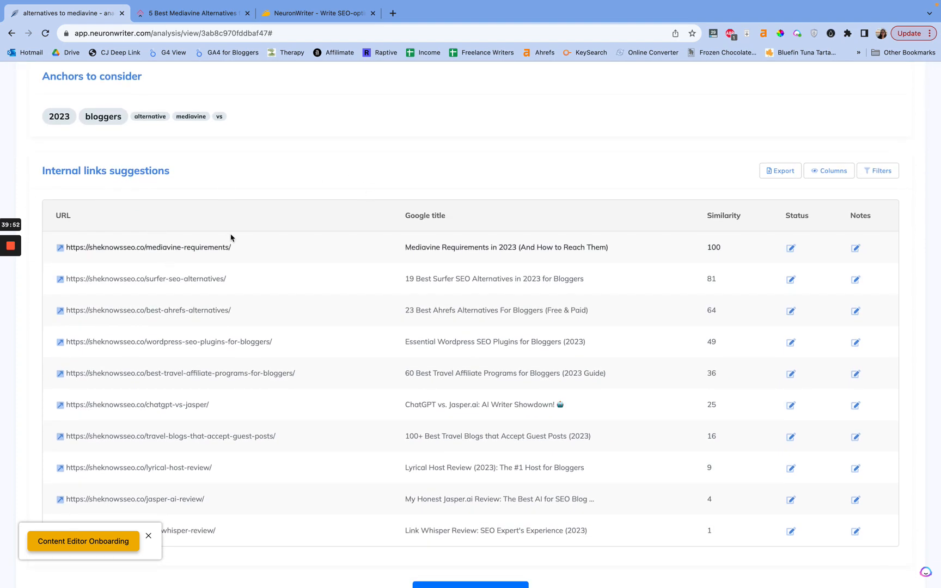
scroll(231, 226, "up", 2)
scroll(245, 210, "down", 4)
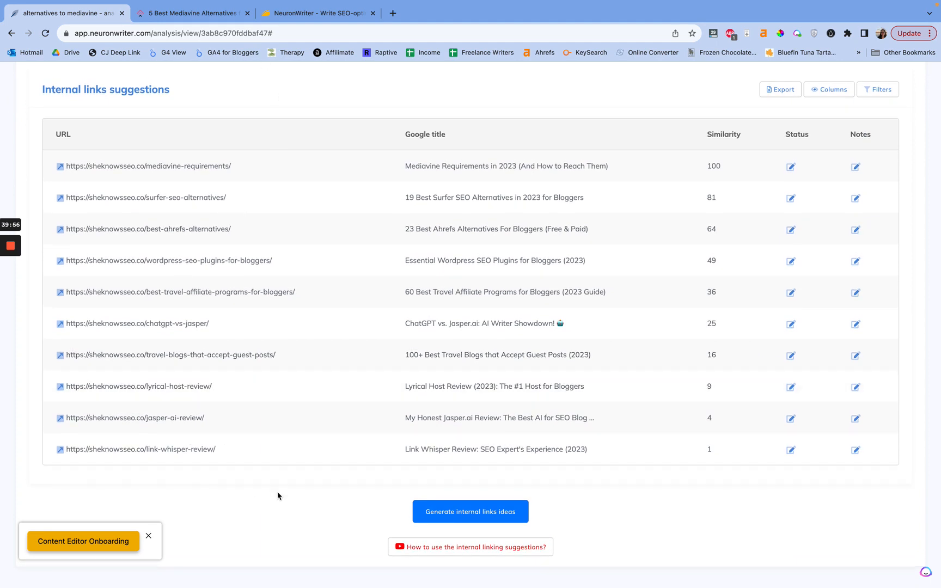
scroll(277, 495, "up", 2)
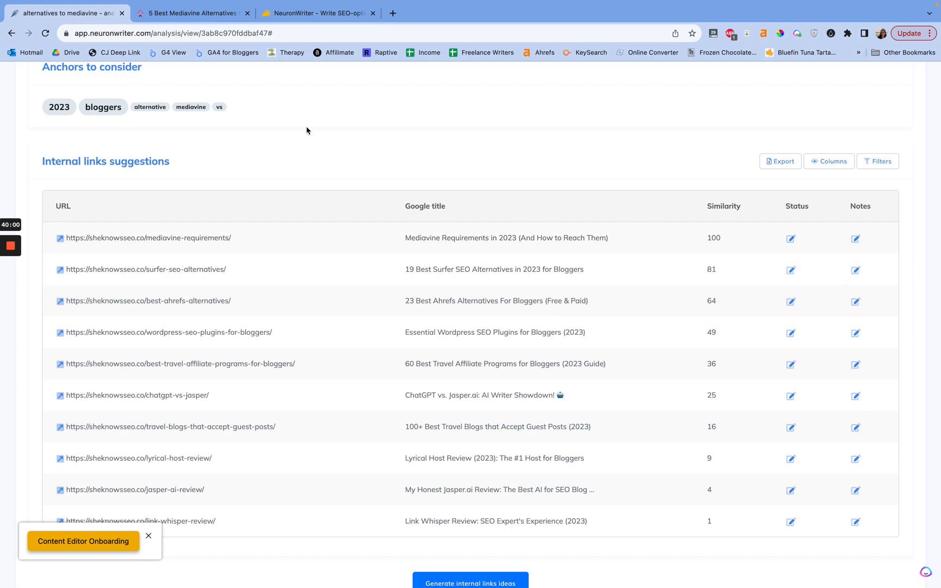
scroll(306, 130, "up", 3)
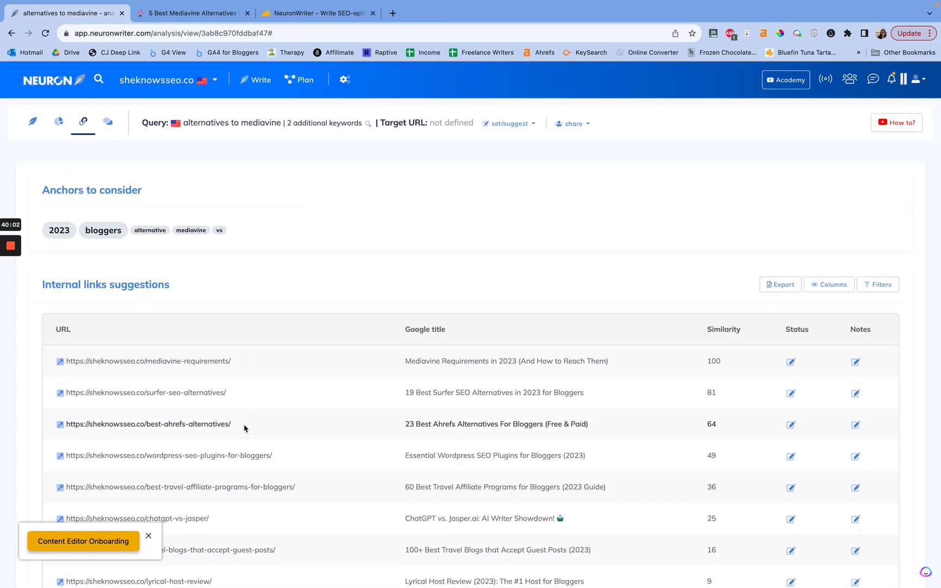
scroll(244, 429, "down", 5)
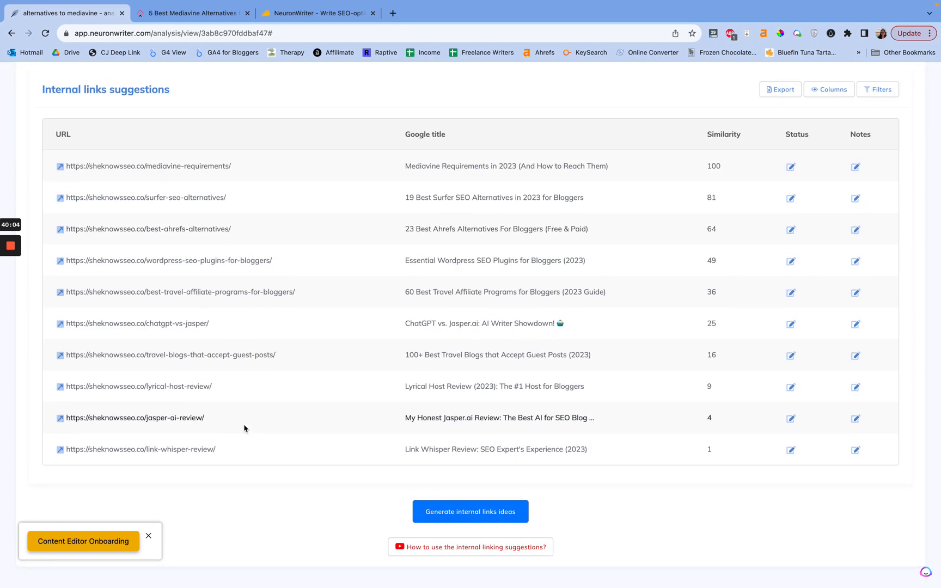
- Regenerate the internal link ideas and review the refreshed anchors and suggestions
left_click(471, 510)
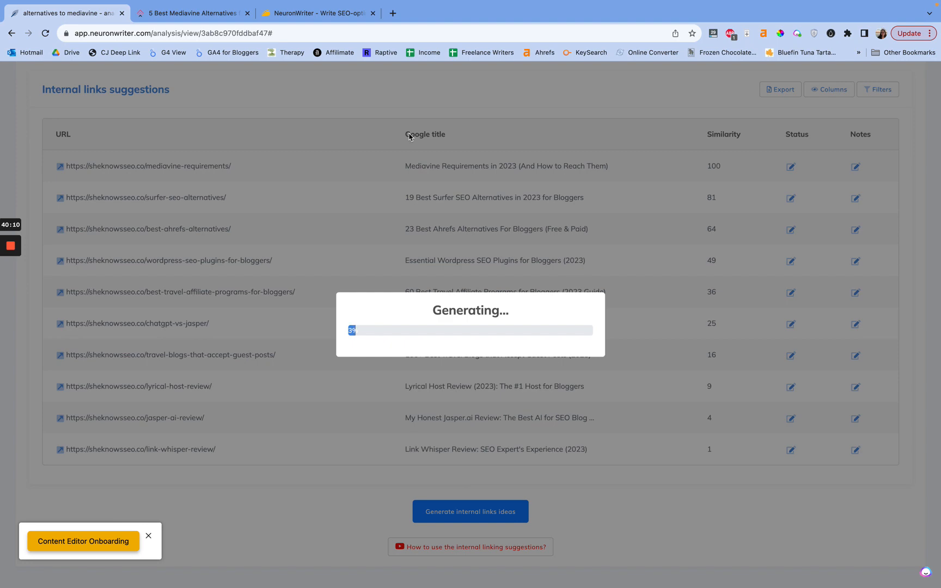
scroll(409, 137, "up", 2)
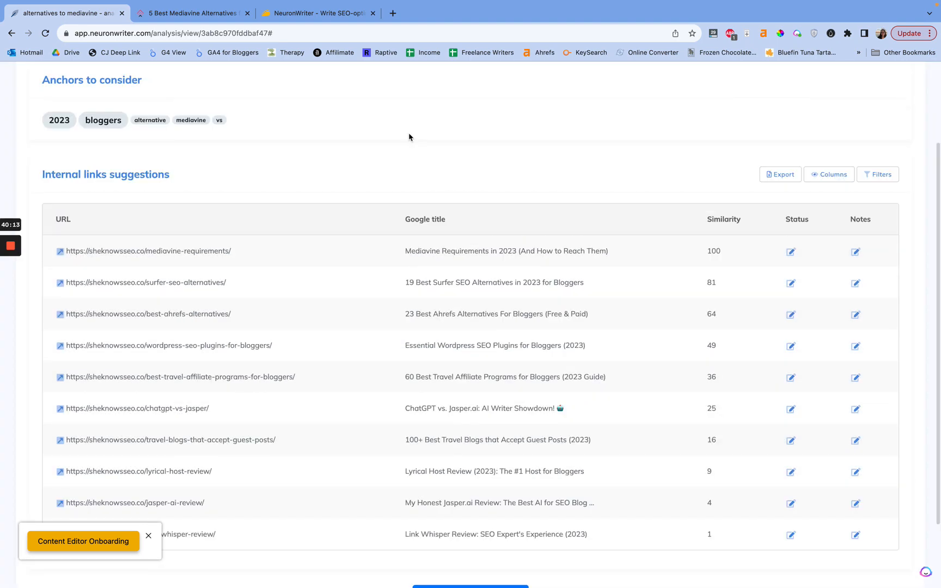
scroll(409, 137, "down", 2)
scroll(408, 135, "up", 5)
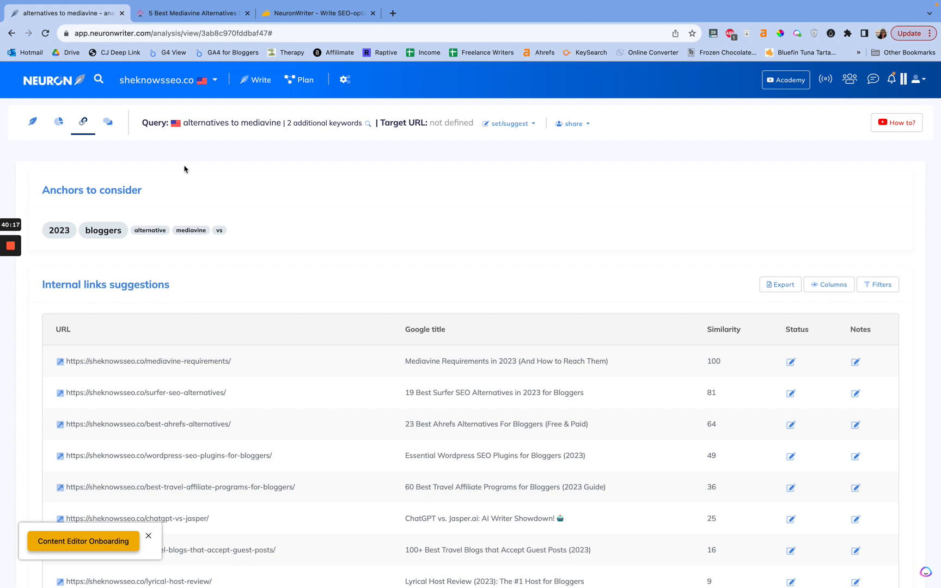
- View the query's comments section and return to its content editor
left_click(108, 123)
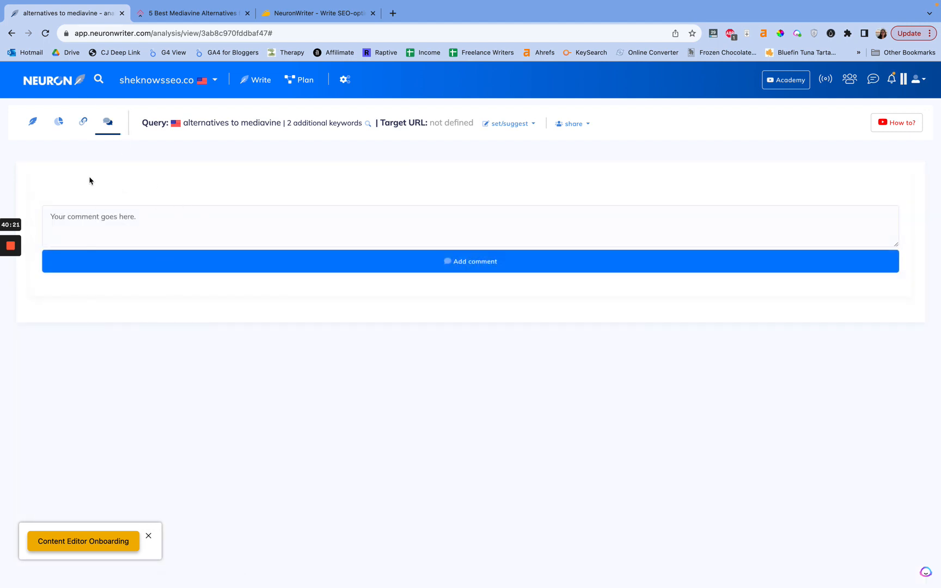
left_click(32, 121)
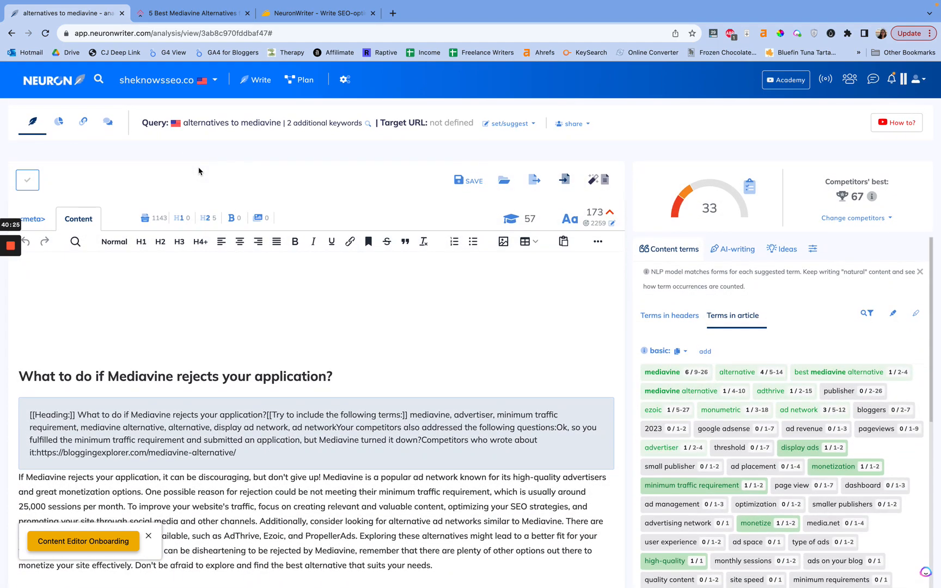
- View the project's content plan ideas and open the Content writer list of queries
left_click(300, 81)
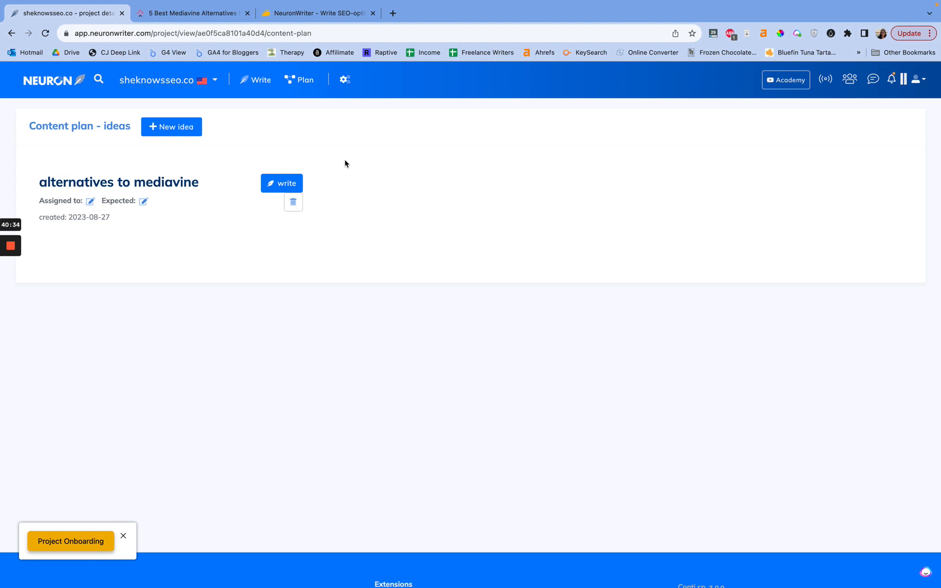
left_click(263, 89)
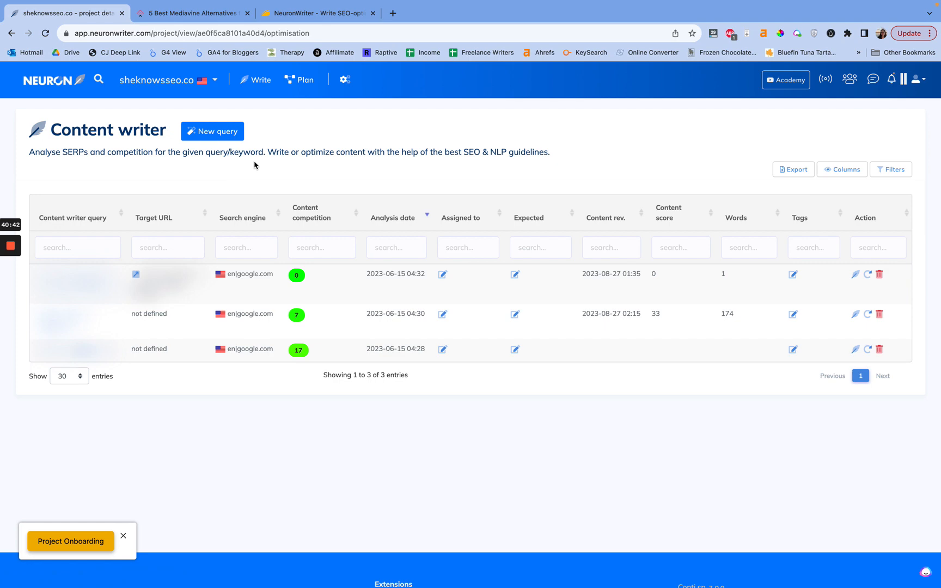
- Open the "alternatives to mediavine" query and review its basic and extended content terms
left_click(80, 312)
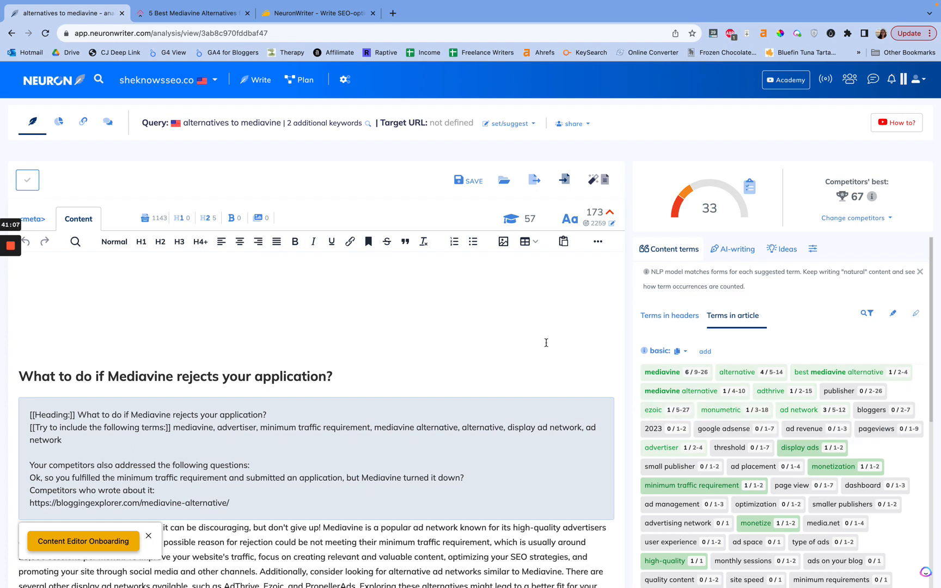
scroll(708, 354, "down", 5)
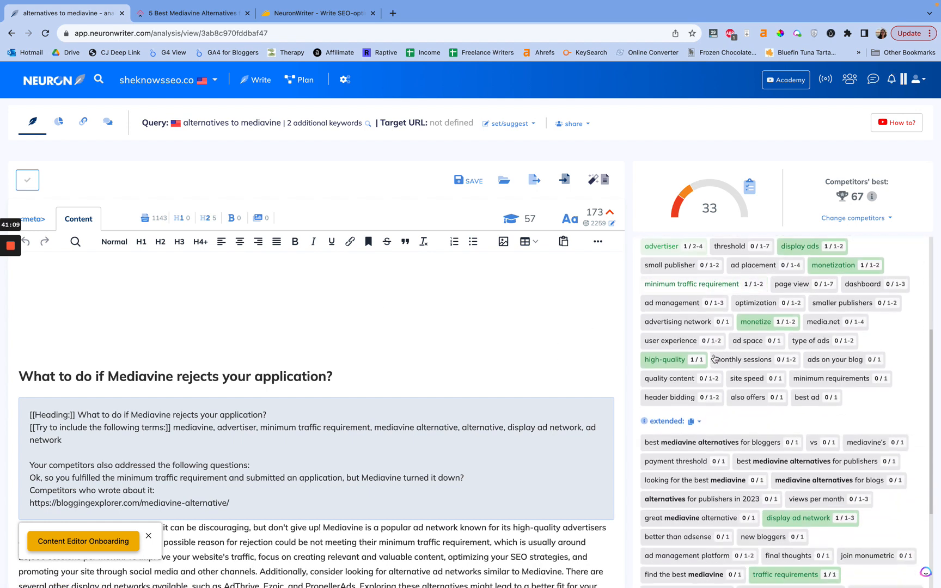
scroll(715, 359, "down", 4)
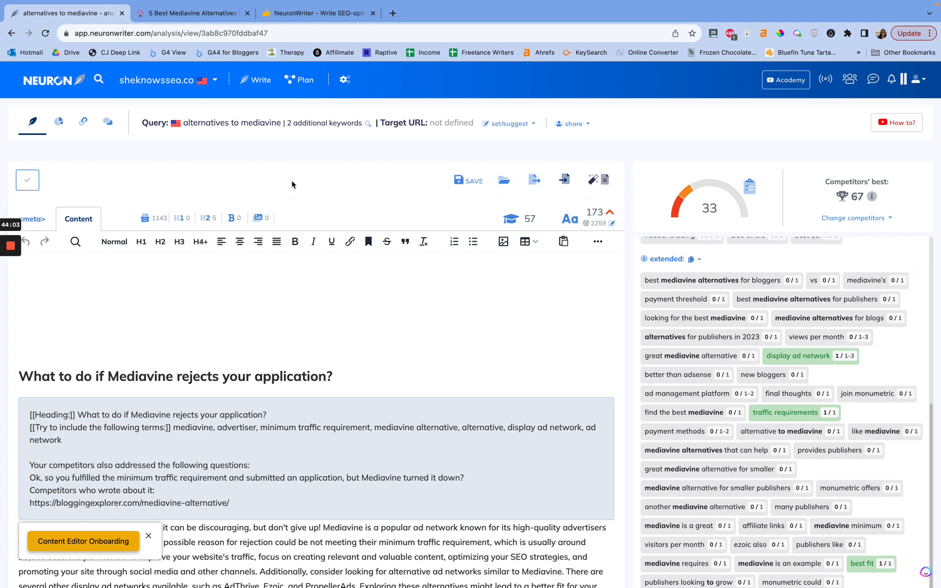
- Select the paragraph about Mediavine rejecting an application and show the AI-writing templates for it
scroll(325, 296, "down", 3)
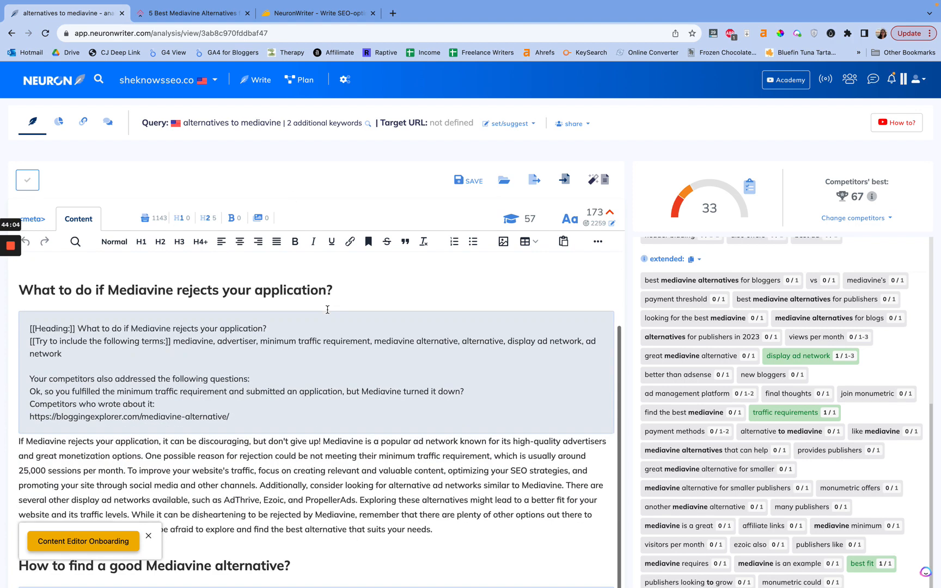
double_click(309, 469)
triple_click(313, 465)
scroll(314, 466, "down", 3)
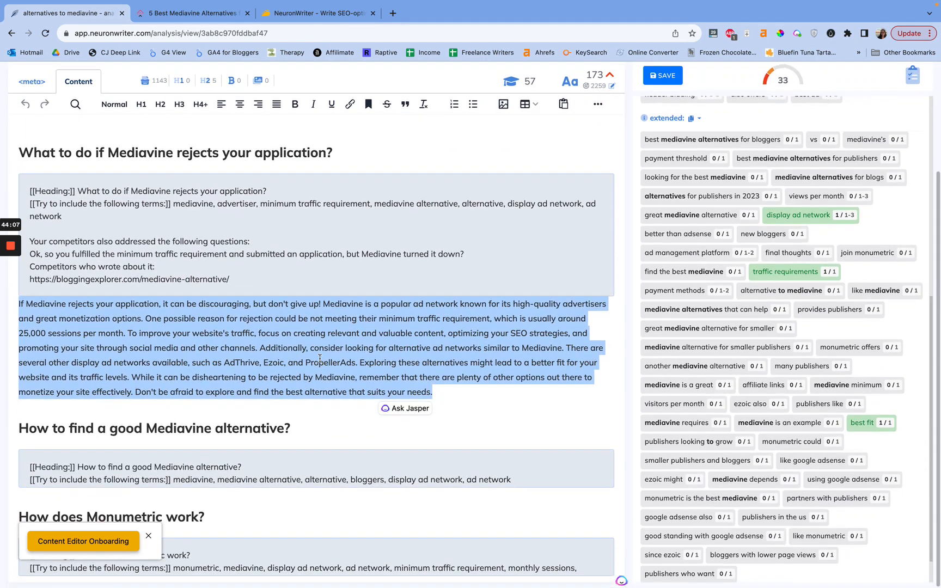
left_click(277, 357)
triple_click(278, 357)
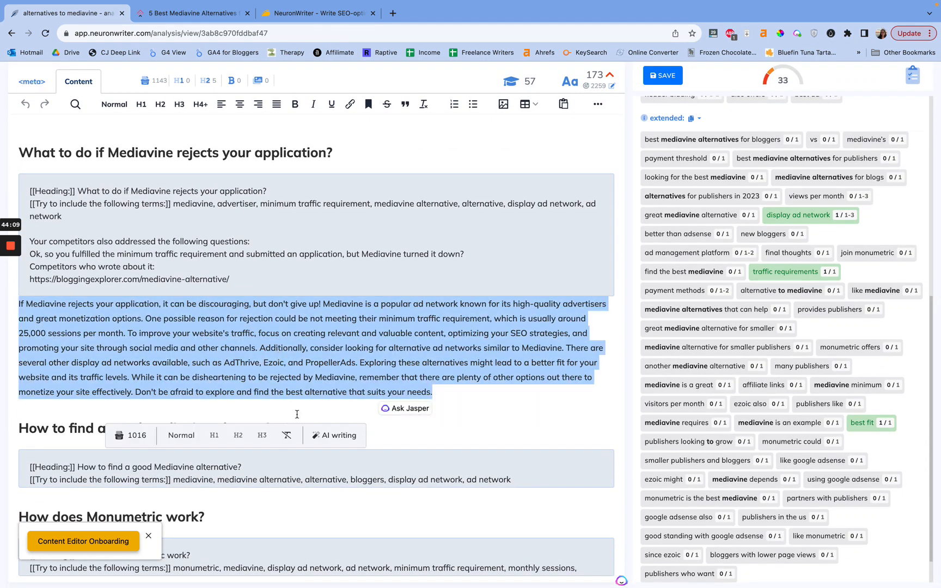
left_click(334, 435)
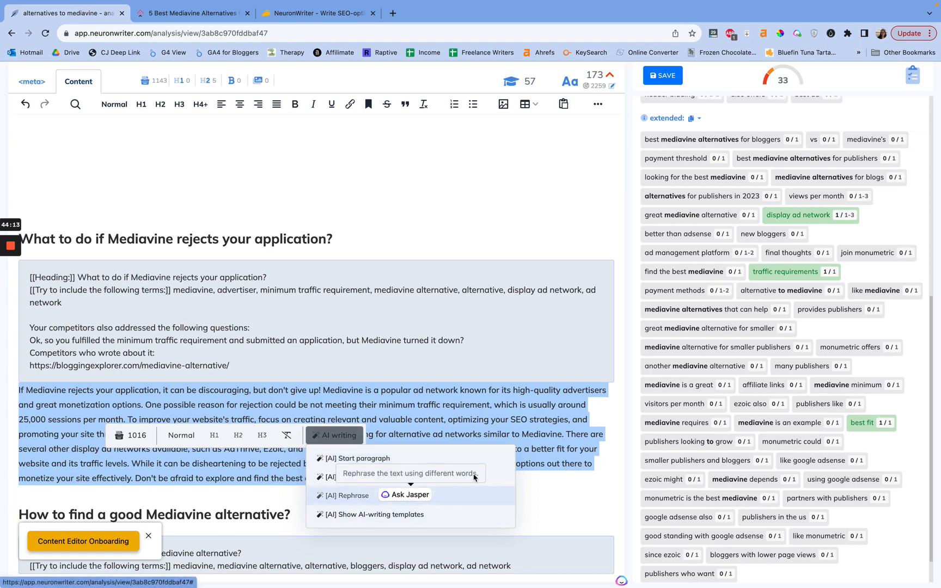
left_click(481, 514)
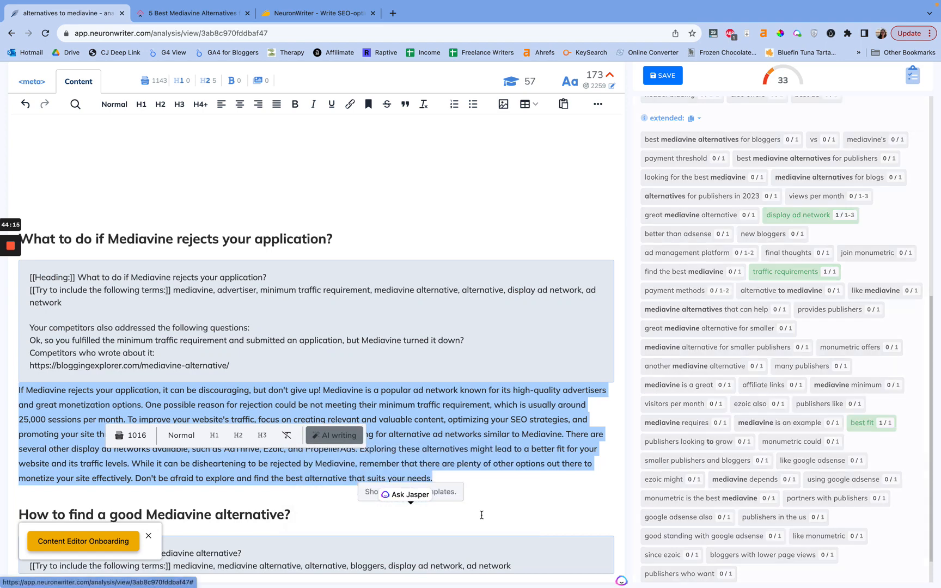
- Look through the standard AI-writing templates, from blog ideas and meta to article, ecommerce, YouTube and email
scroll(681, 316, "down", 3)
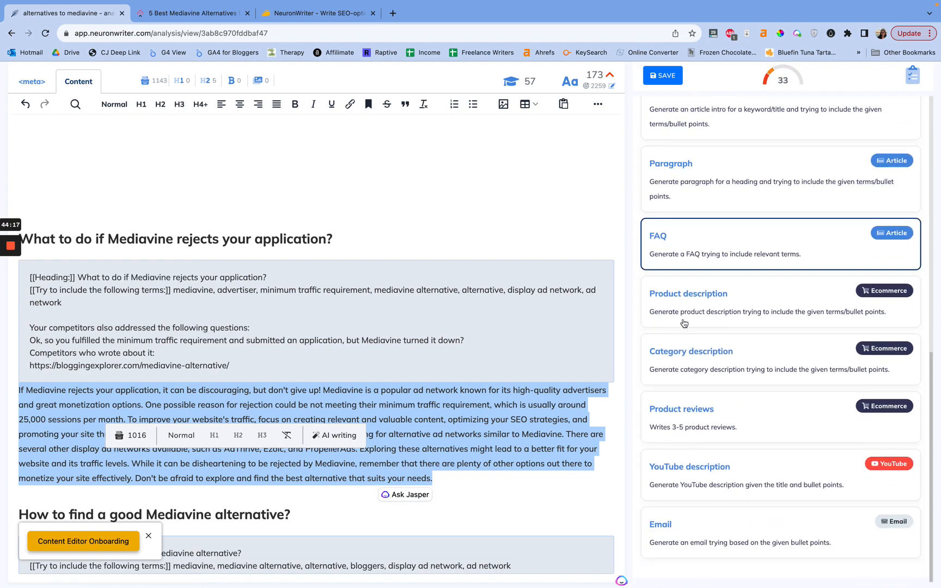
scroll(684, 323, "up", 10)
scroll(692, 336, "down", 2)
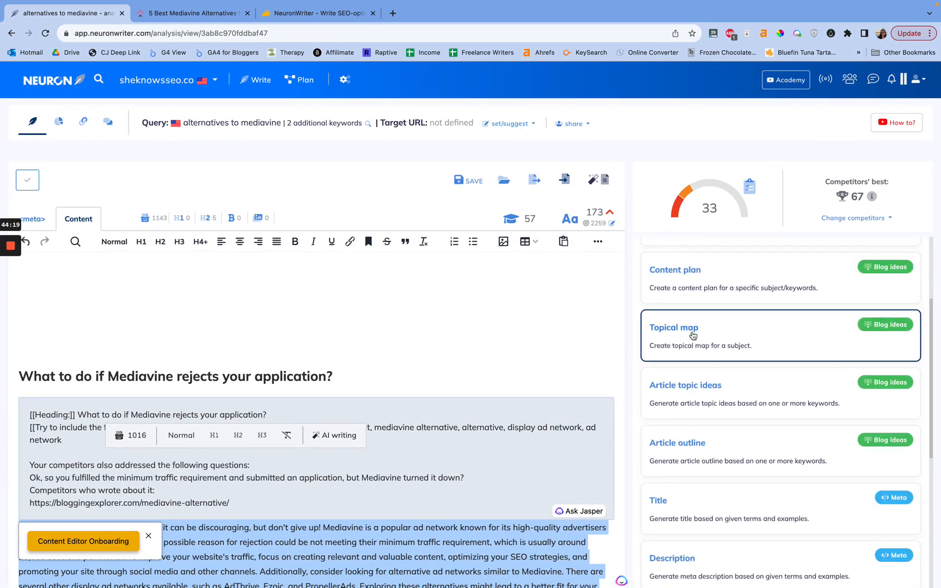
scroll(692, 335, "down", 1)
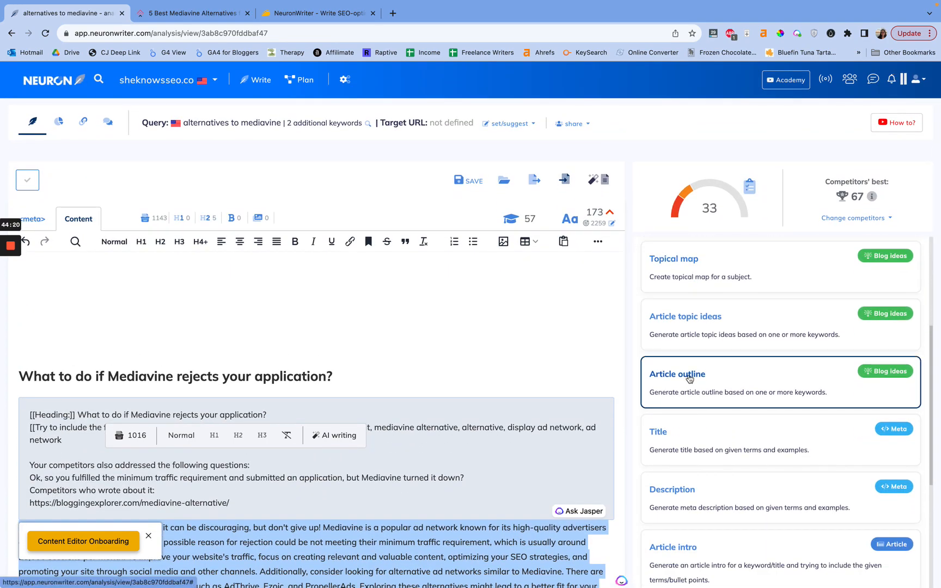
scroll(702, 414, "down", 2)
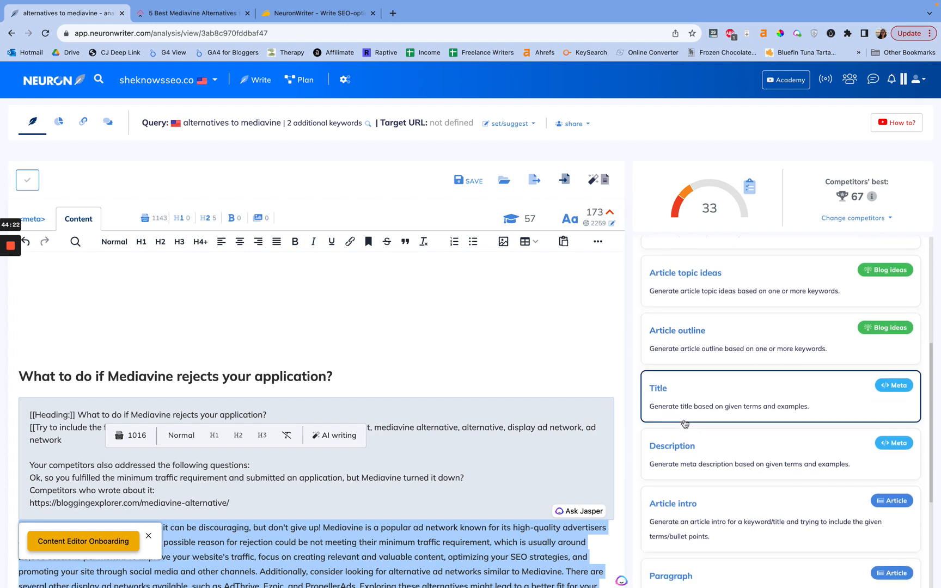
scroll(719, 450, "down", 1)
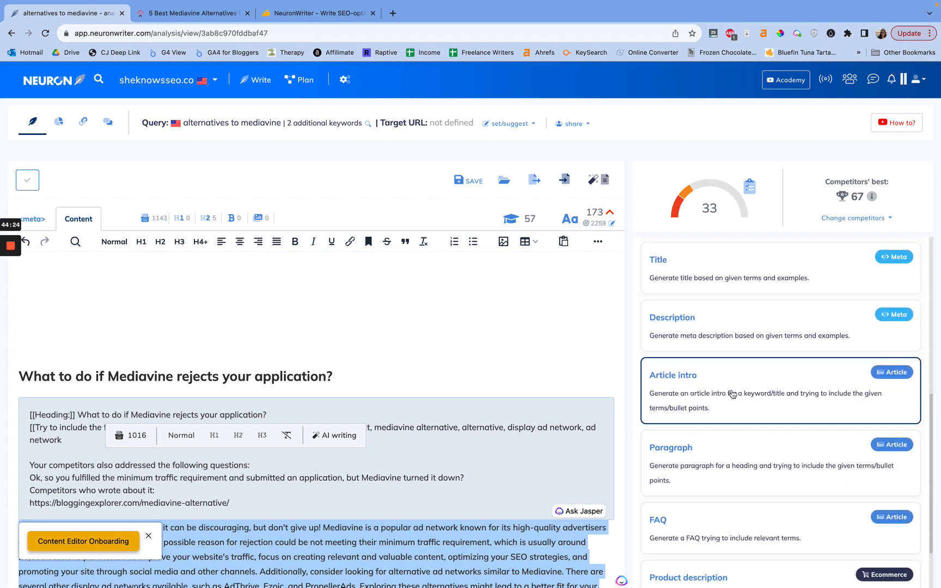
- View the Paragraph template's fields and the character limit for bullet points, and return to the template list
left_click(721, 456)
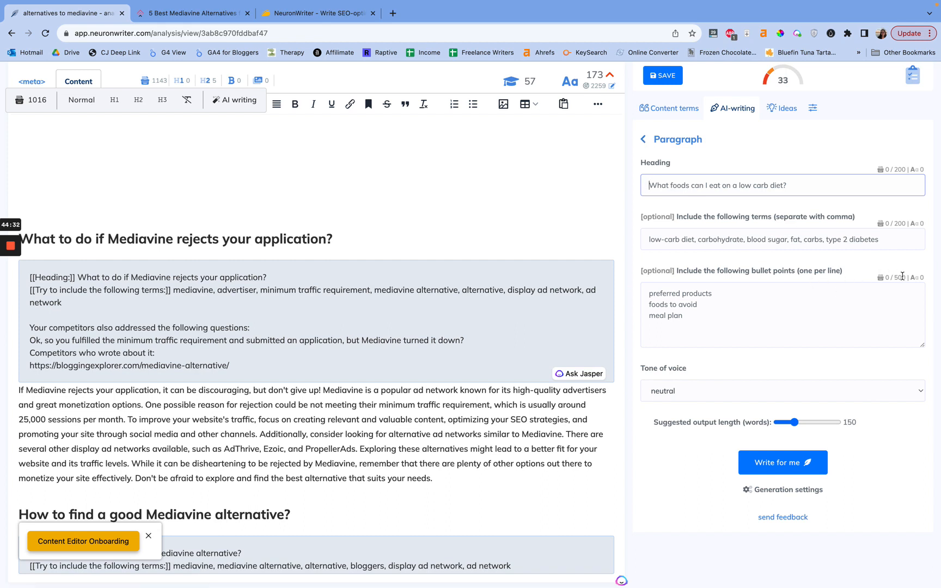
left_click_drag(904, 277, 885, 277)
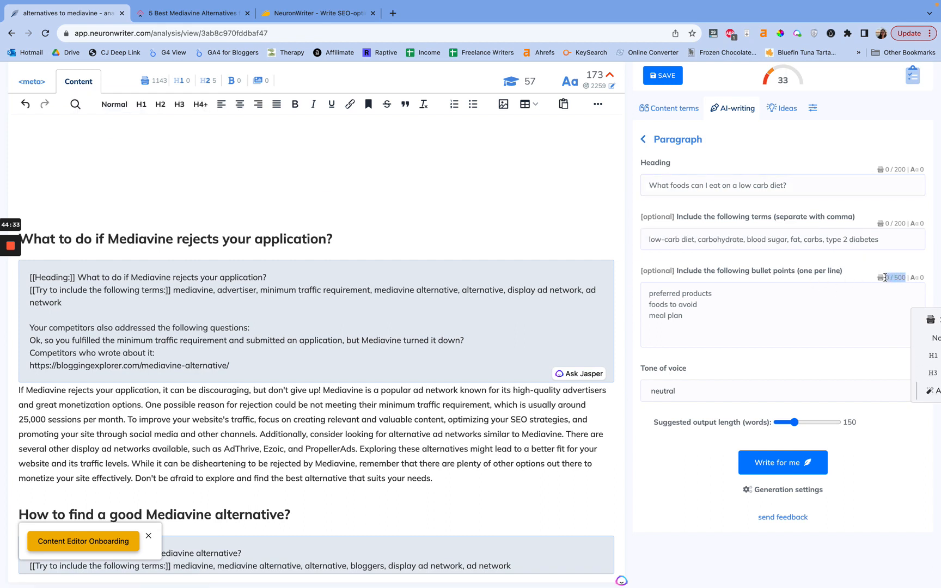
left_click(813, 279)
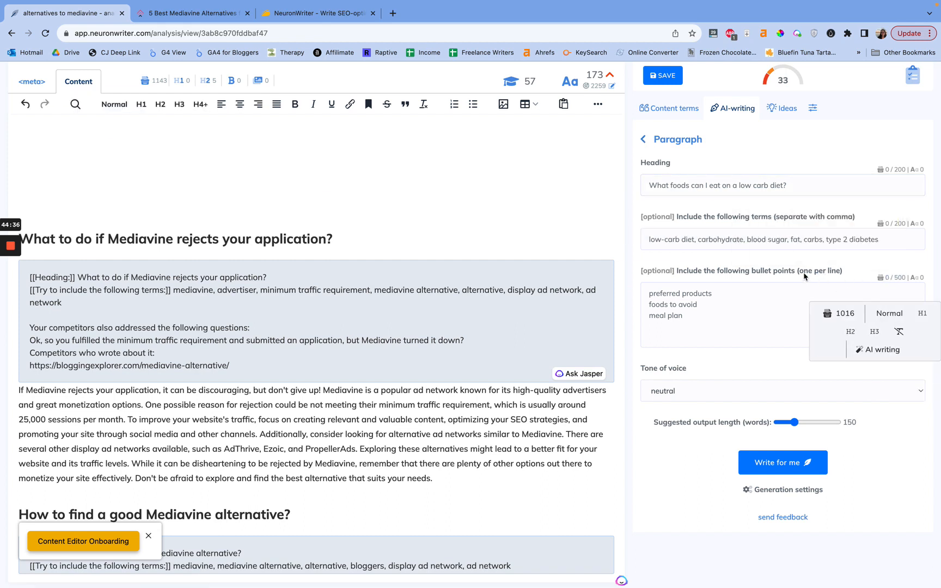
left_click(644, 141)
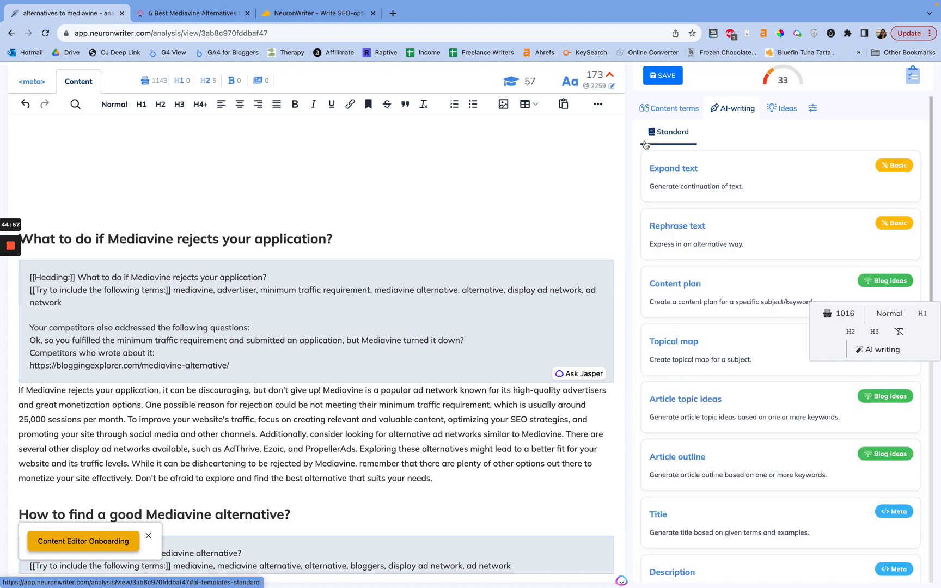
- Generate an AI content plan for the keyword "alternatives to mediavine" on the empty line above the Mediavine rejection heading
left_click(510, 232)
scroll(506, 232, "up", 3)
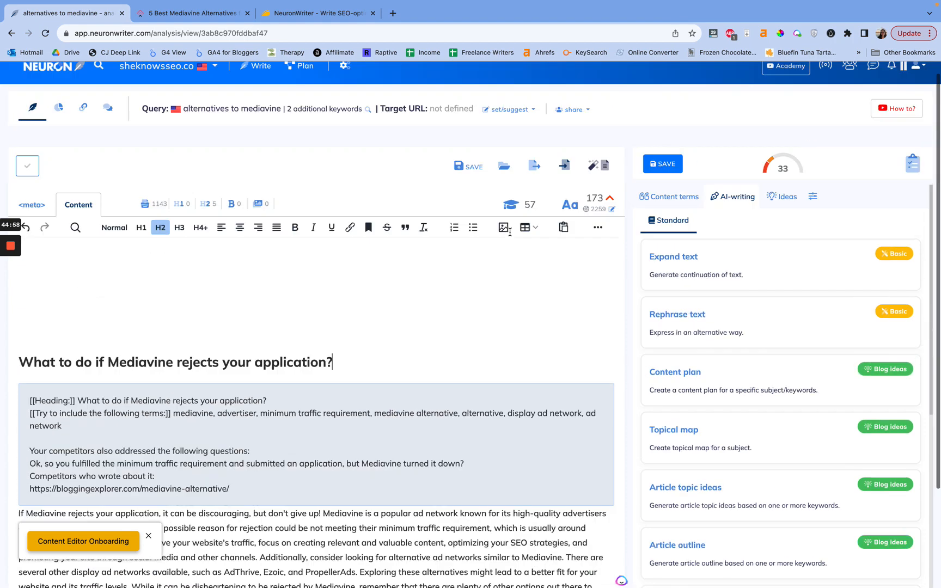
left_click(203, 276)
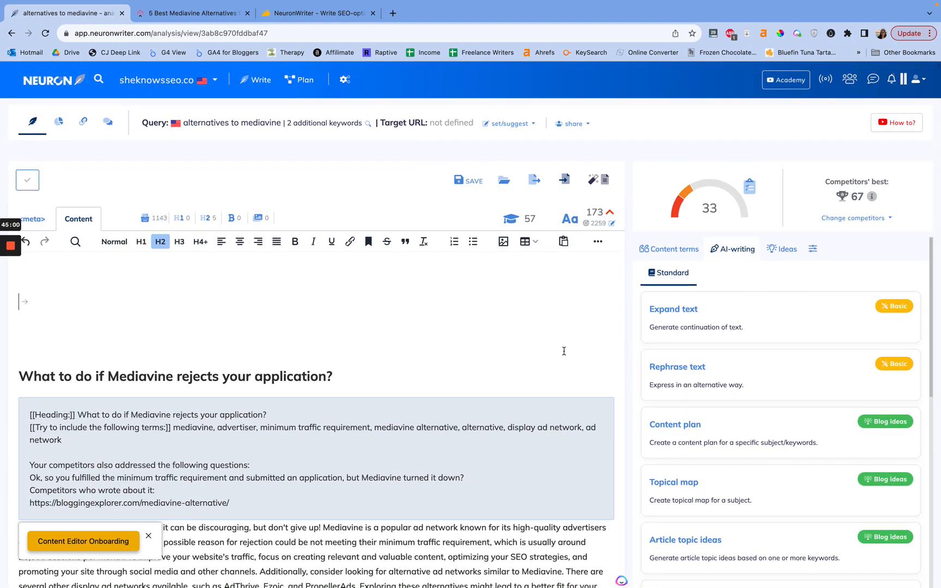
scroll(756, 381, "down", 2)
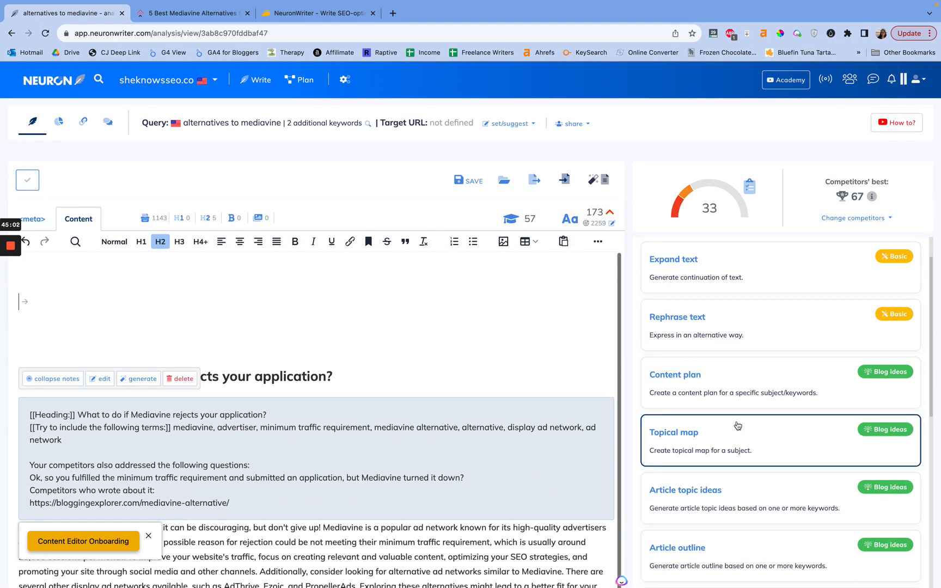
left_click(735, 392)
left_click(693, 330)
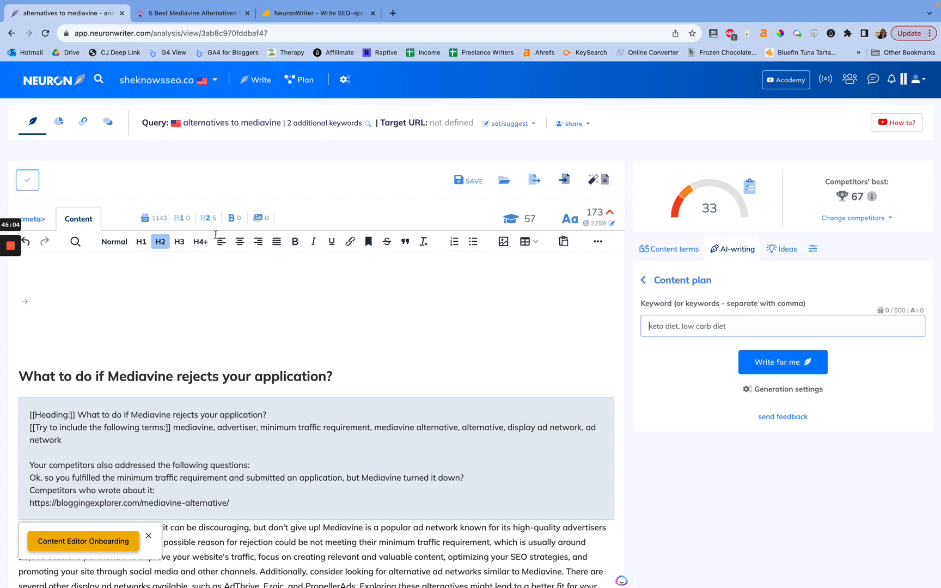
type("alternatives to mediavine")
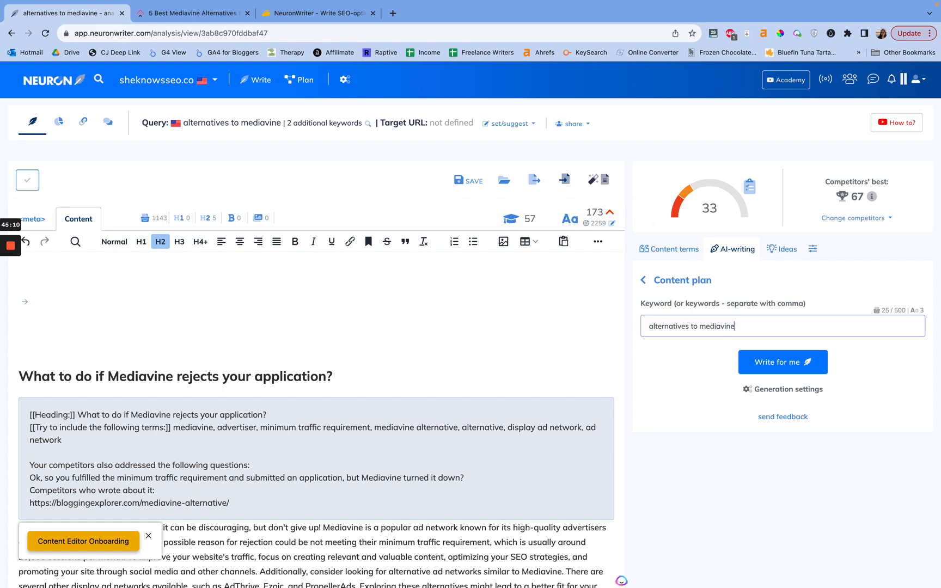
left_click(779, 370)
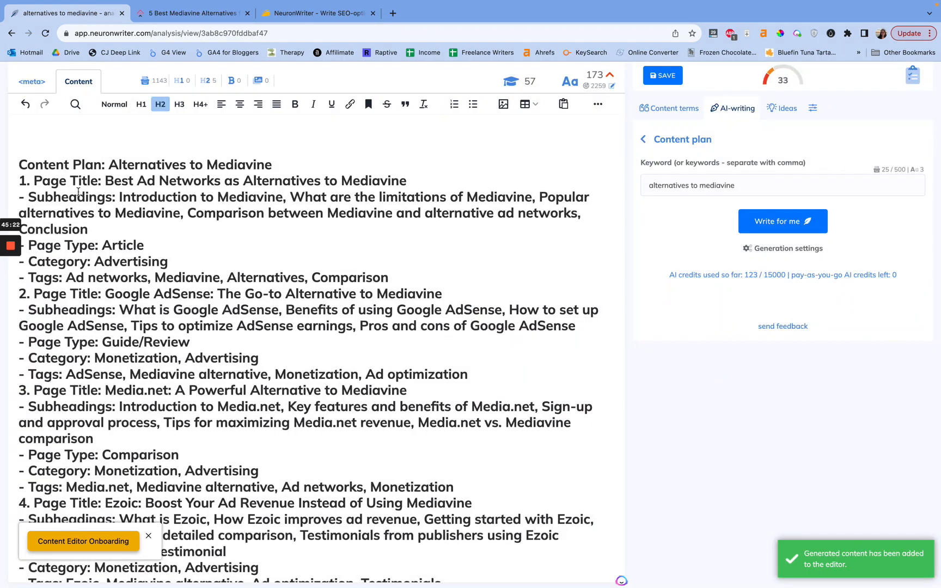
- Examine the generated content plan's title and its first three page ideas with their subheadings and tags
left_click_drag(20, 165, 313, 166)
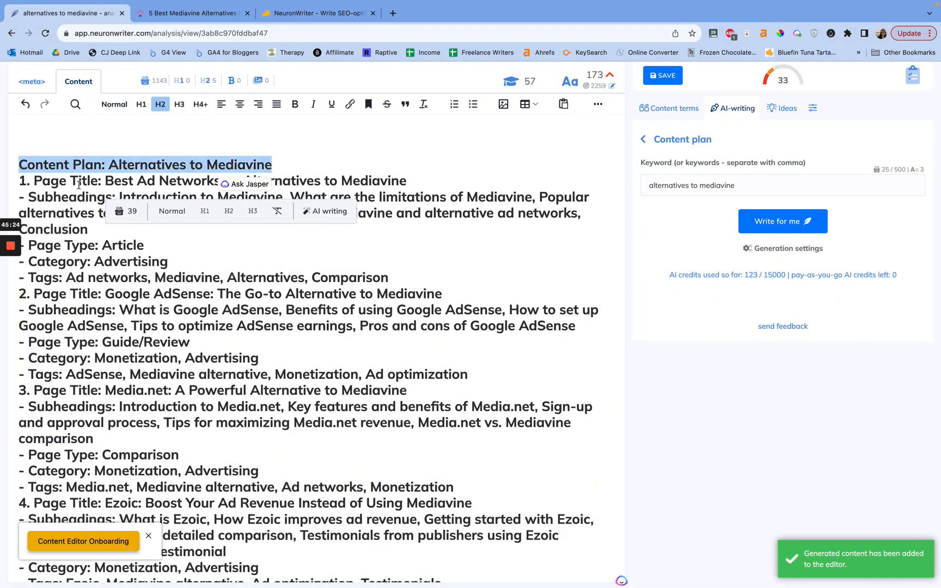
triple_click(79, 184)
left_click(97, 280)
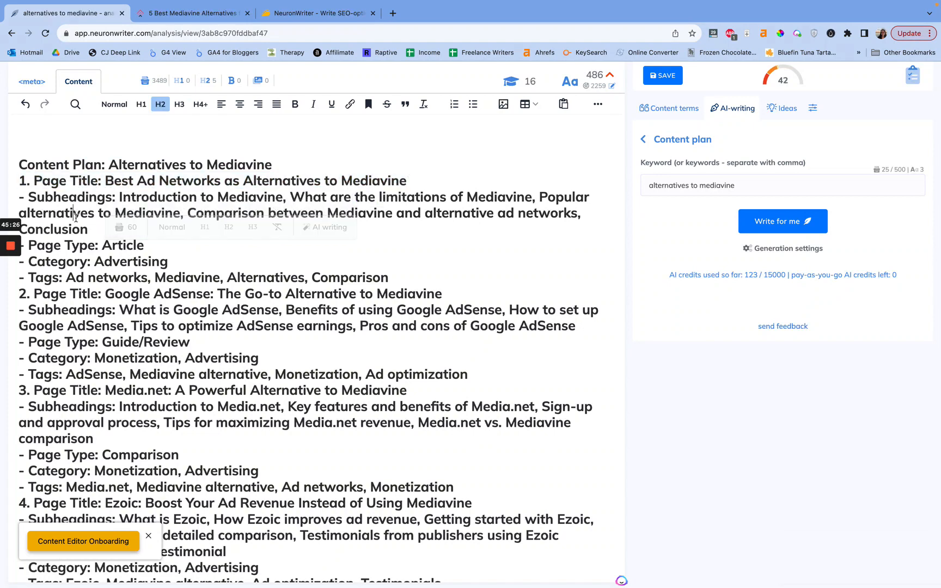
triple_click(99, 282)
triple_click(90, 297)
left_click(106, 312)
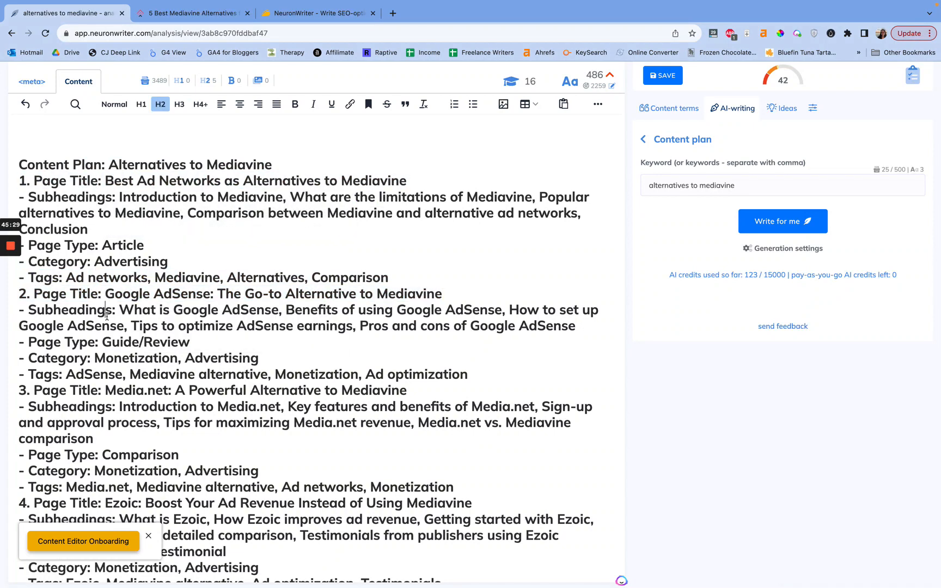
triple_click(106, 389)
triple_click(128, 391)
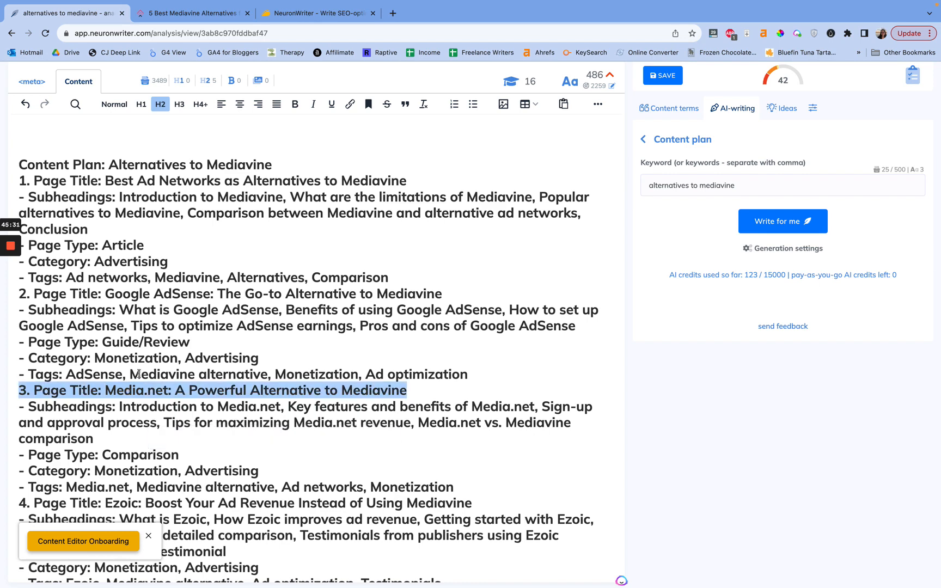
triple_click(144, 292)
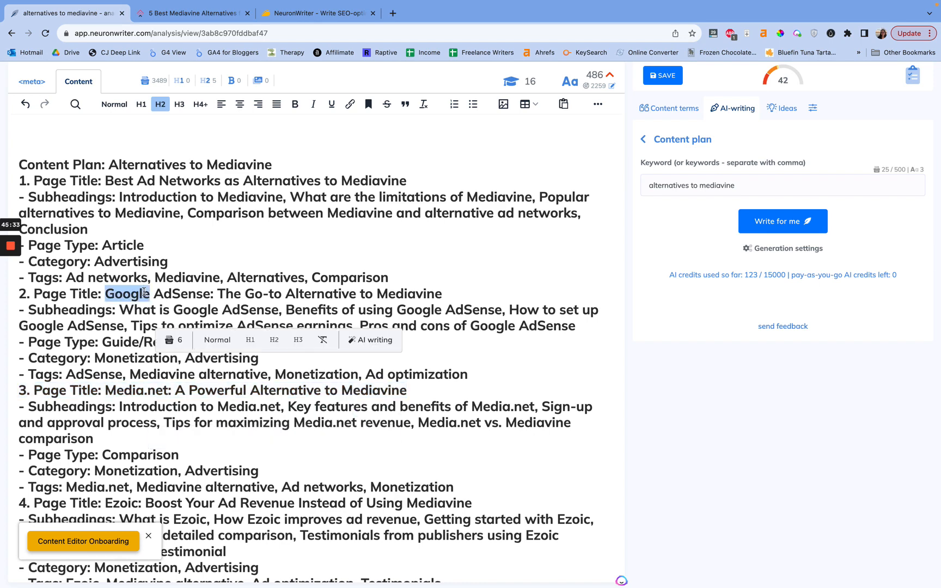
left_click(138, 296)
- Read the remaining content plan page ideas on Ezoic, PropellerAds and AdThrive
scroll(142, 403, "down", 2)
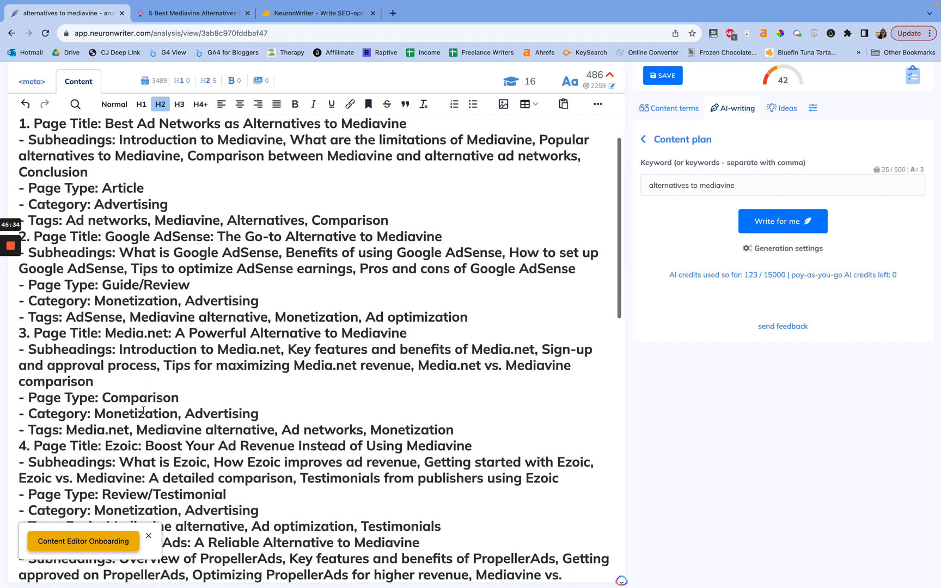
triple_click(141, 445)
scroll(141, 441, "down", 2)
scroll(140, 435, "down", 1)
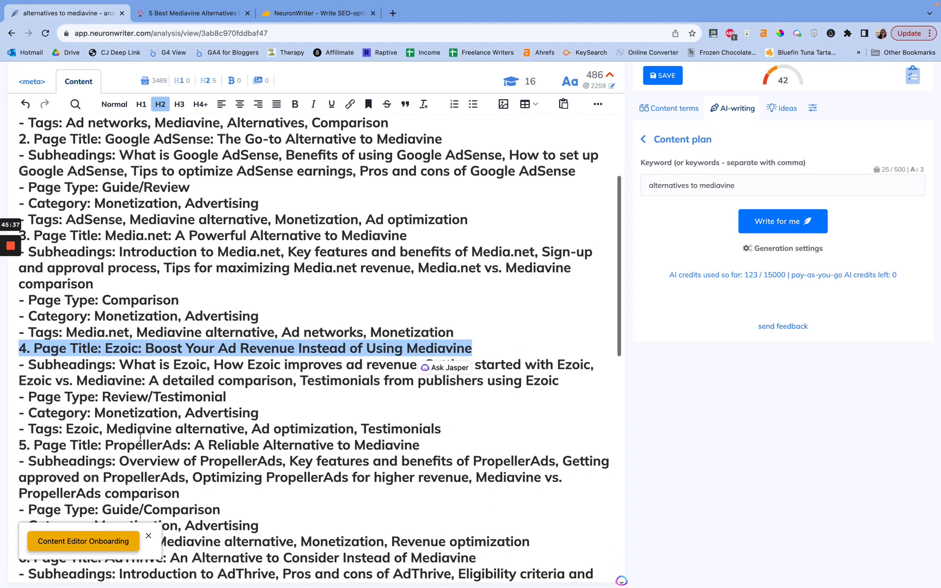
left_click(141, 430)
scroll(271, 385, "down", 1)
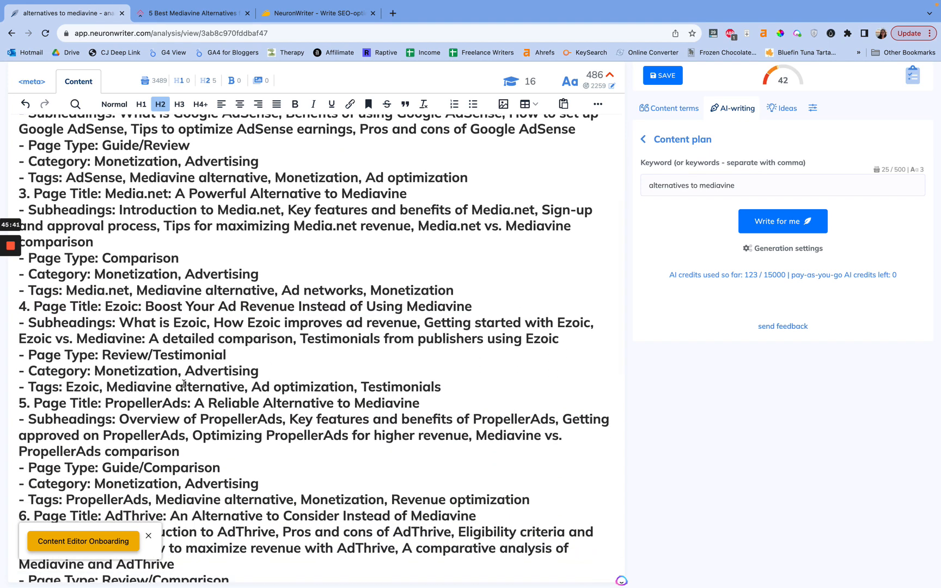
scroll(184, 384, "down", 5)
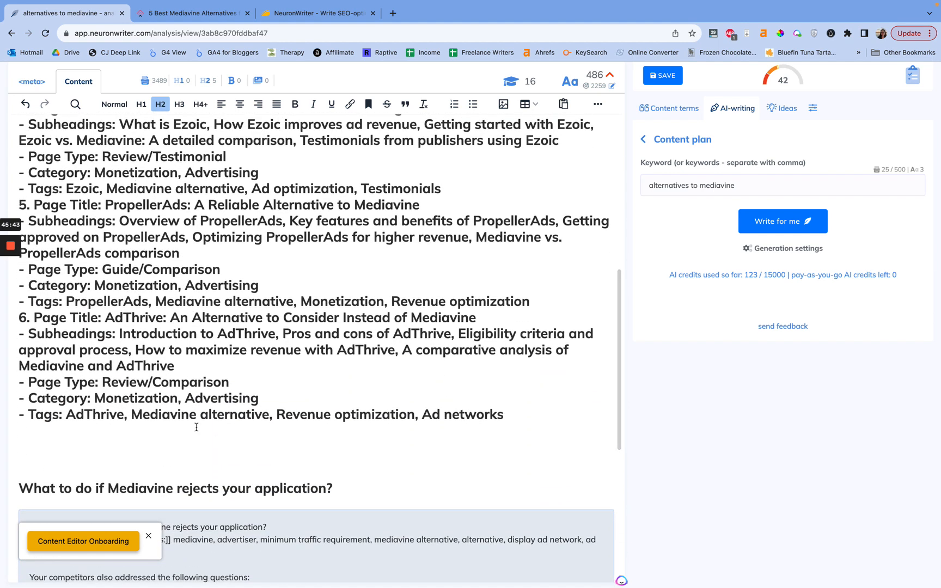
- Add three blank lines below the generated content plan and return to the list of AI-writing templates
left_click(176, 434)
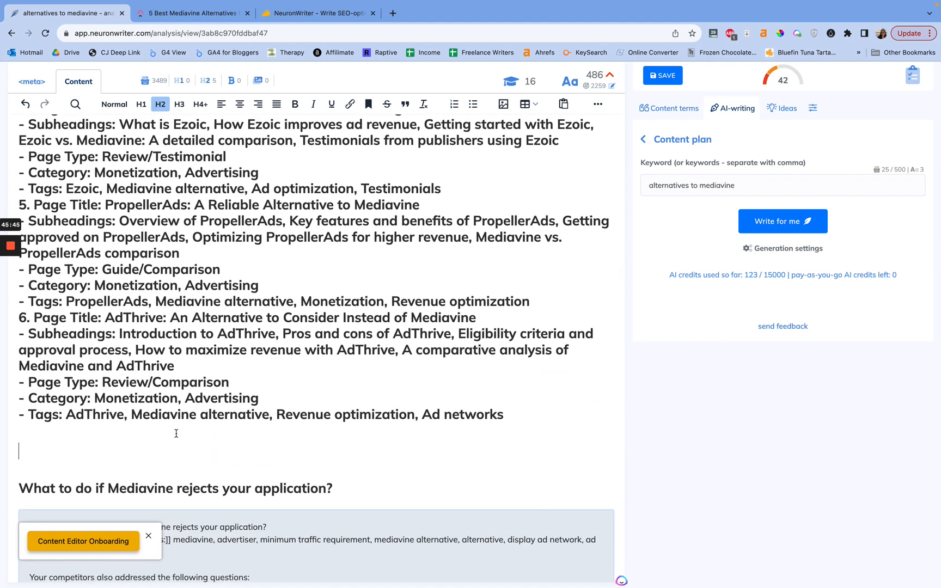
key("Return")
key("Return")
key("Return")
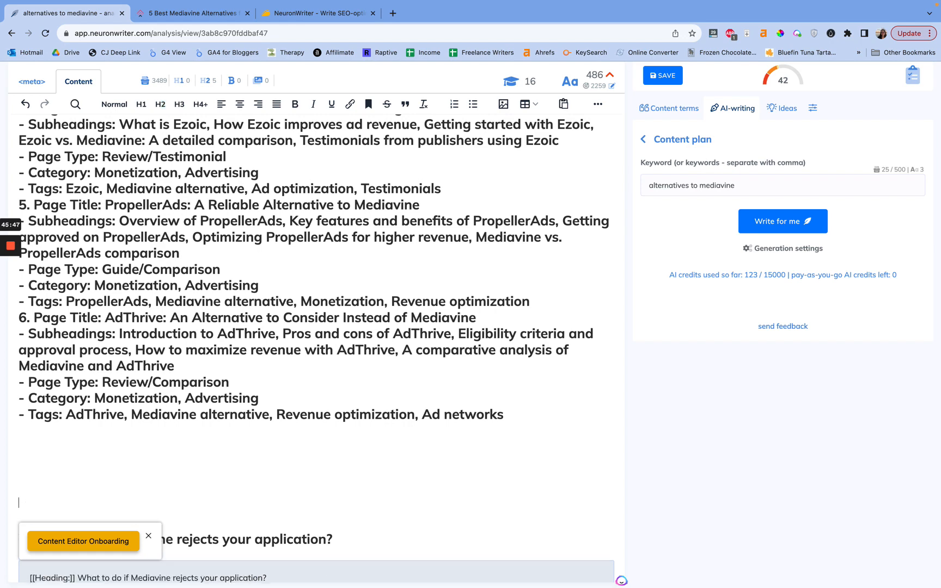
left_click(646, 140)
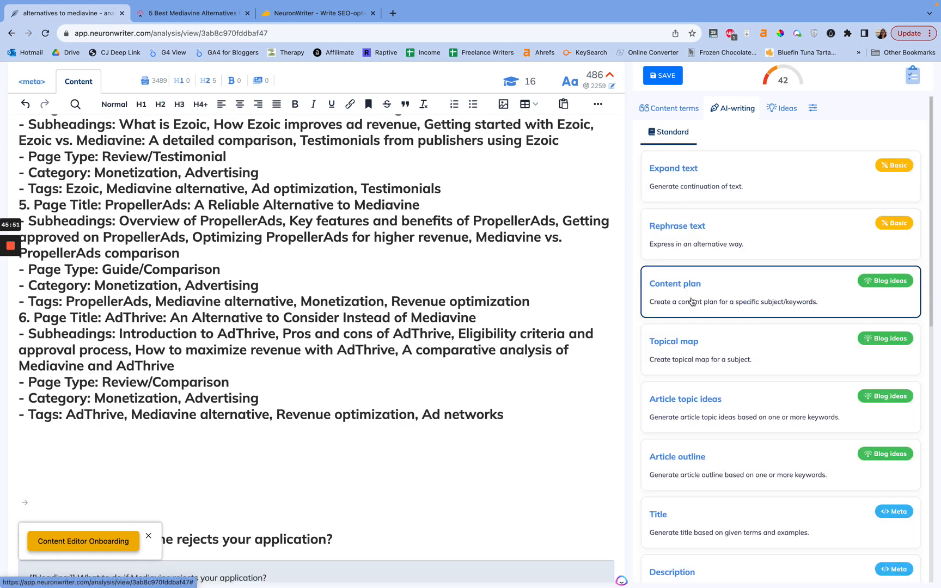
- Generate an AI topical map for the keyword "alternatives to mediavine" below the content plan
left_click(692, 339)
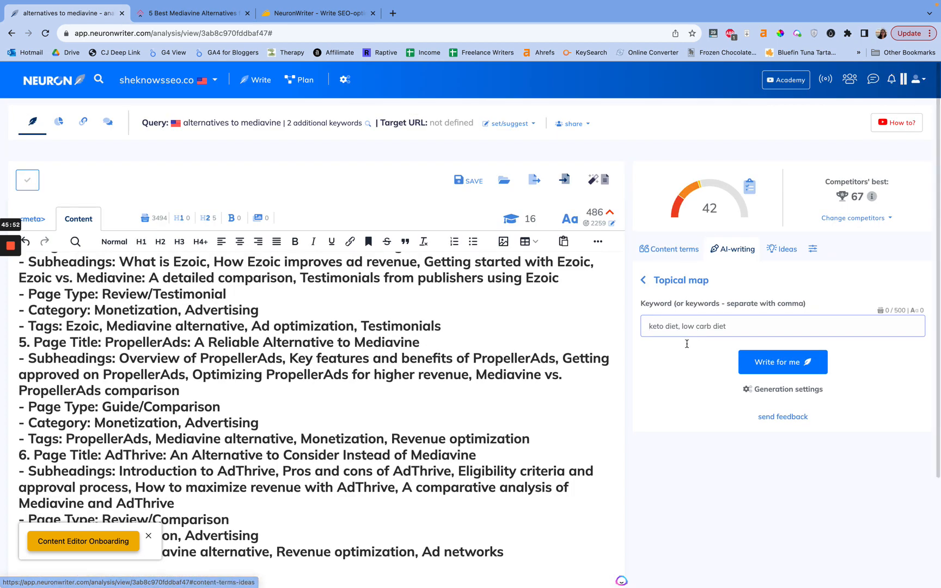
type("alternatives to mediavine")
scroll(470, 347, "down", 5)
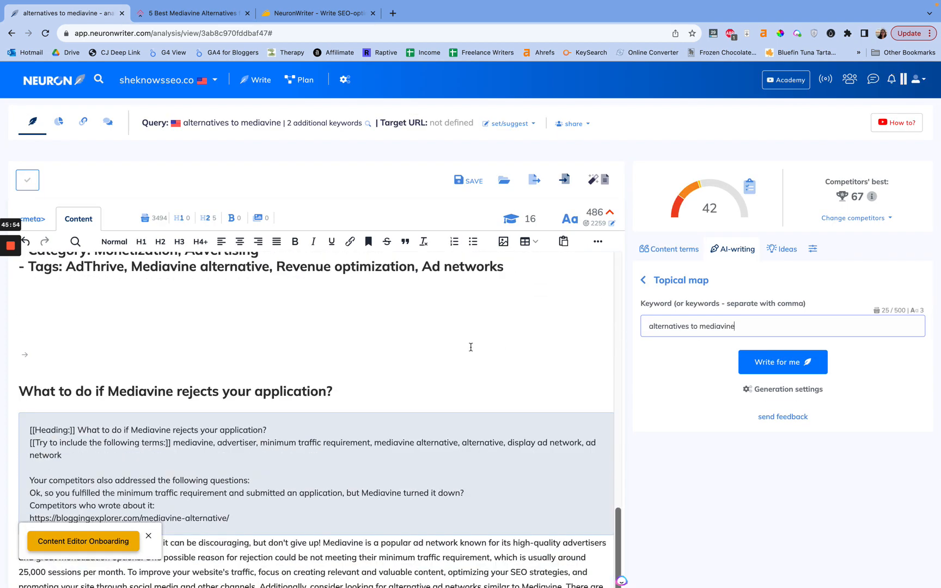
left_click(782, 364)
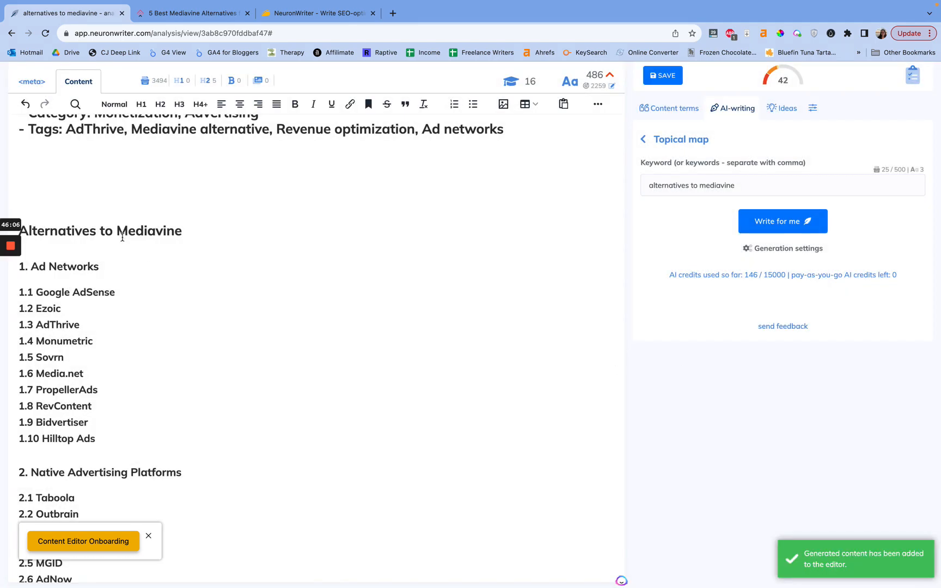
- Read through the generated topical map from its ad networks section to its social media ad networks section
scroll(131, 234, "down", 8)
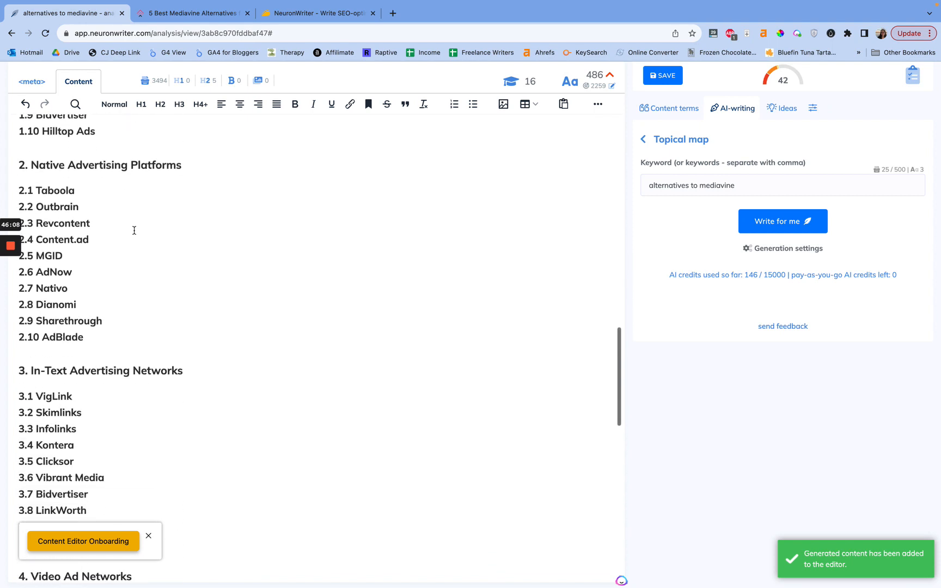
scroll(134, 230, "down", 7)
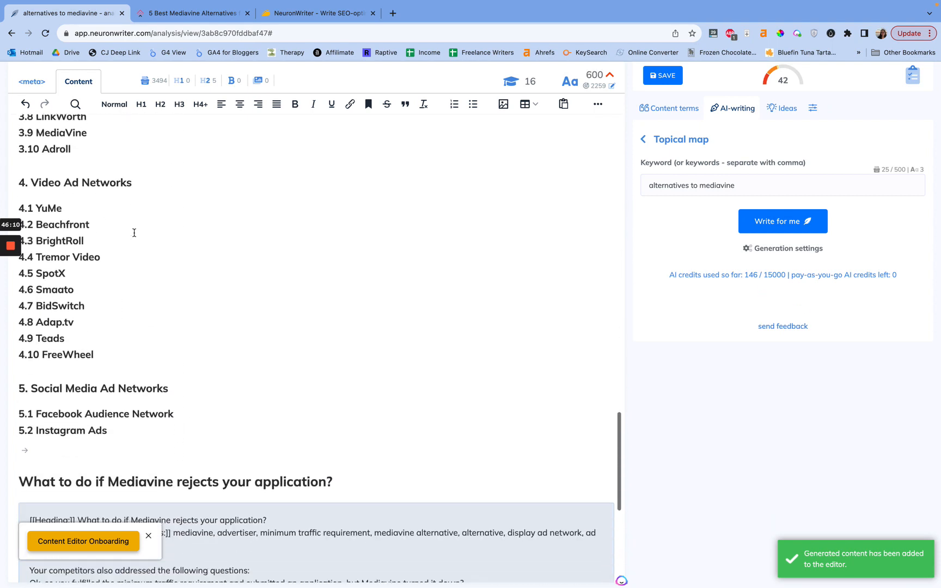
scroll(134, 233, "down", 1)
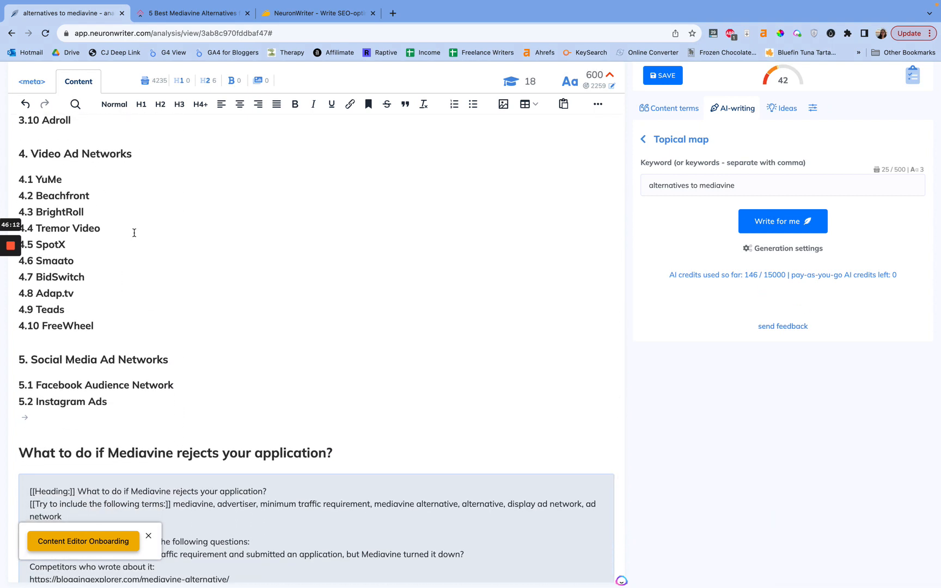
scroll(138, 406, "up", 12)
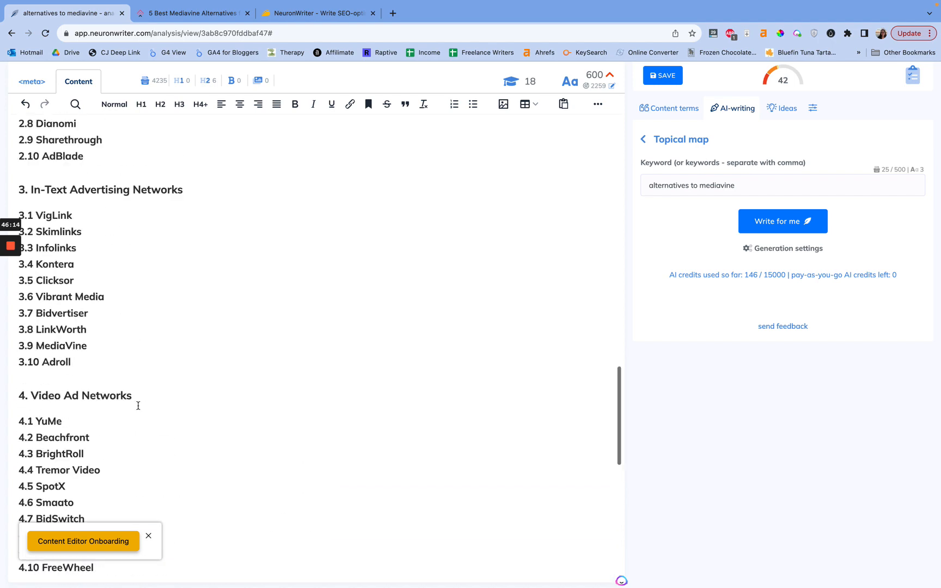
scroll(138, 405, "up", 1)
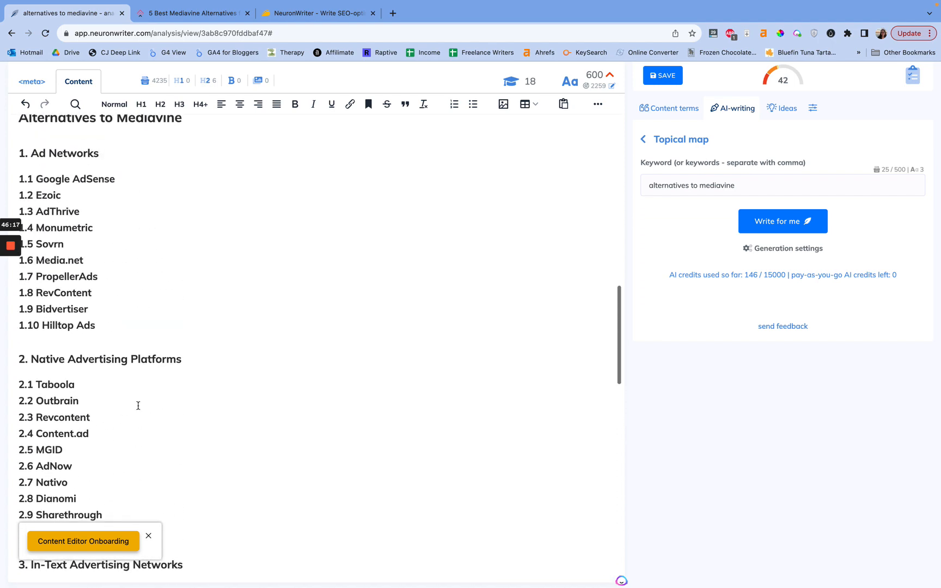
scroll(138, 406, "down", 10)
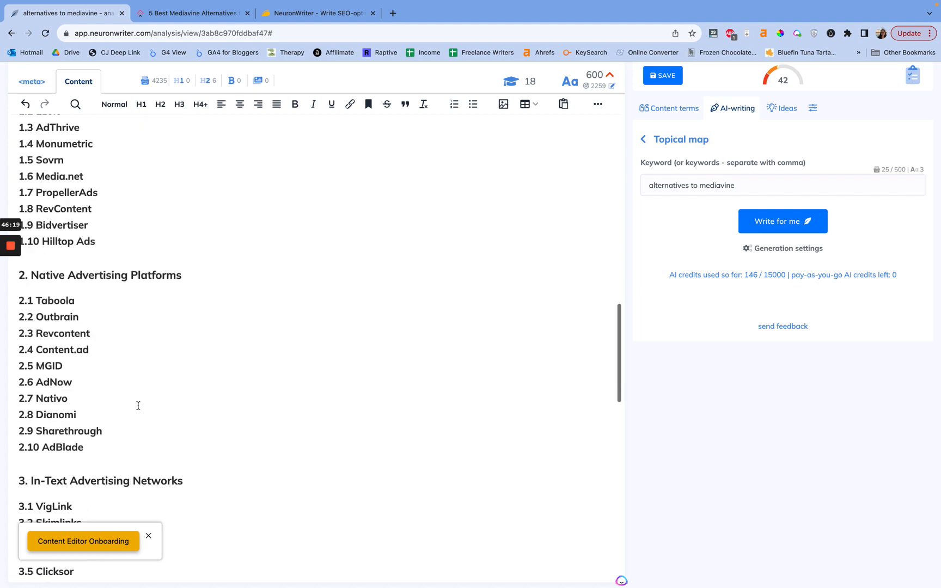
- Add blank lines below the topical map's last entry and return to the list of AI-writing templates
left_click(114, 448)
key("Return")
key("Return")
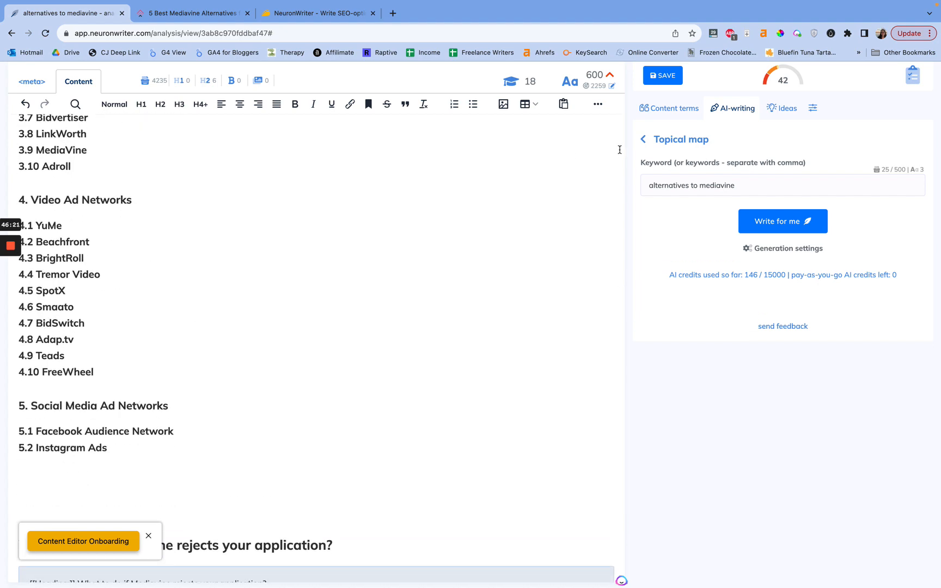
left_click(641, 143)
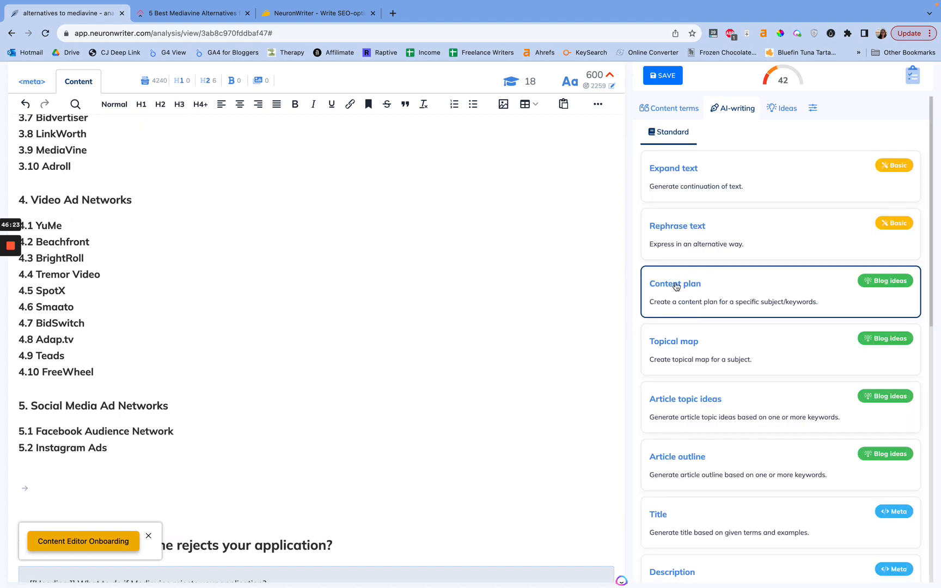
- Compare the content plan's page ideas with the topical map's sections, from the plan's title to the map's end
scroll(451, 300, "up", 5)
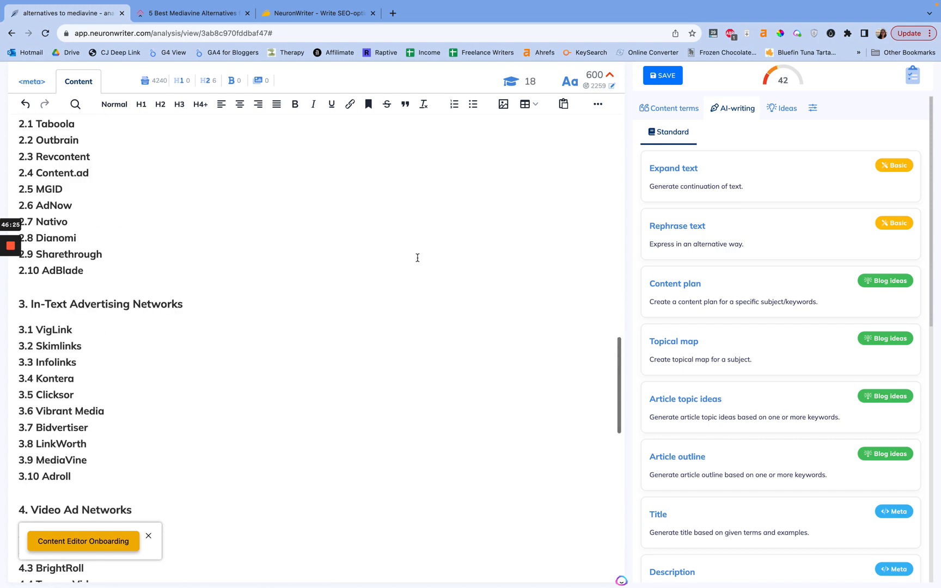
scroll(417, 258, "up", 12)
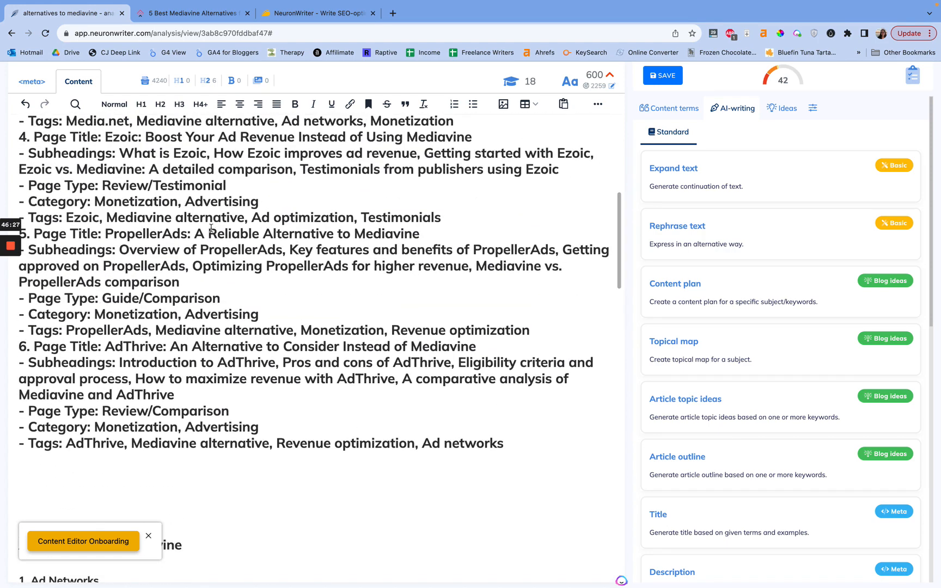
scroll(211, 228, "up", 7)
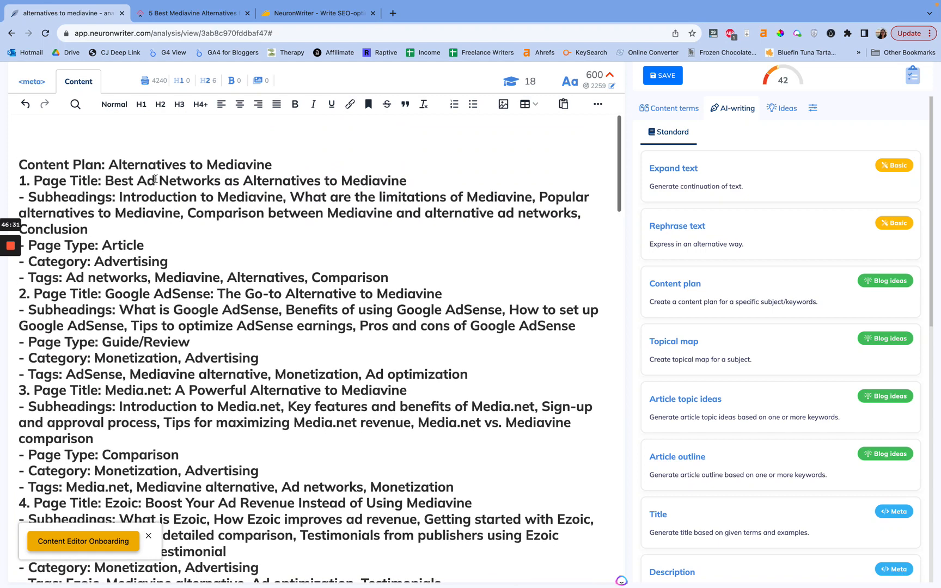
scroll(245, 179, "up", 3)
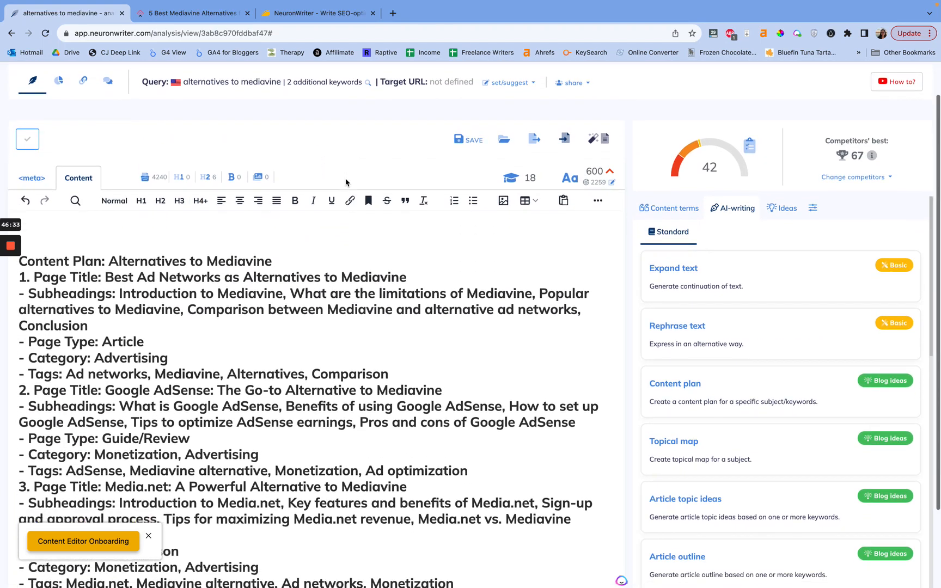
scroll(346, 182, "down", 1)
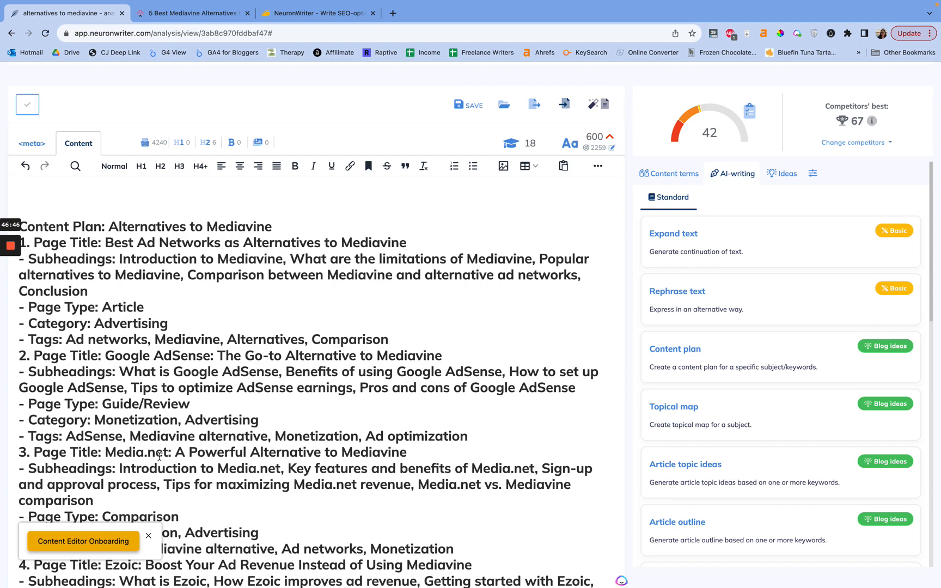
scroll(272, 425, "down", 15)
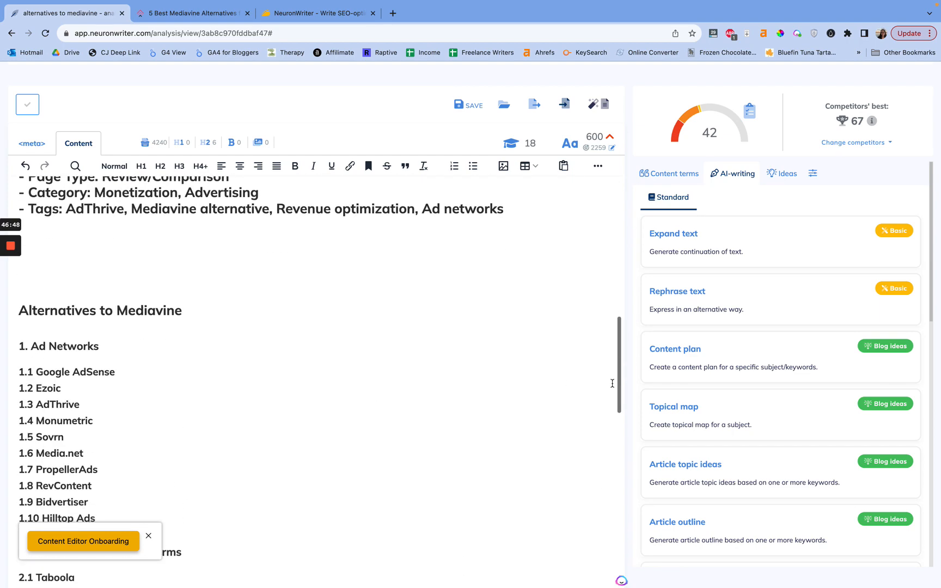
scroll(656, 389, "down", 3)
scroll(515, 373, "down", 10)
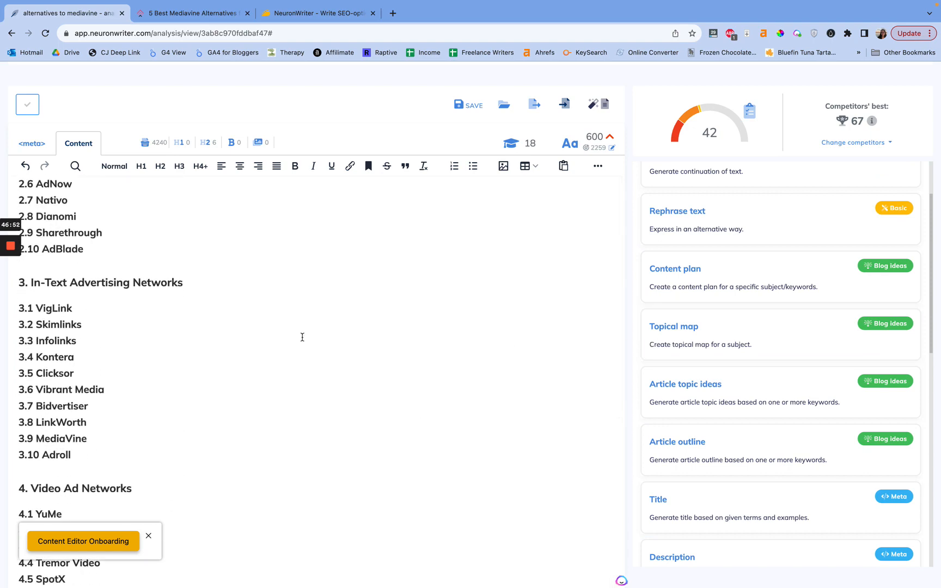
scroll(274, 411, "down", 6)
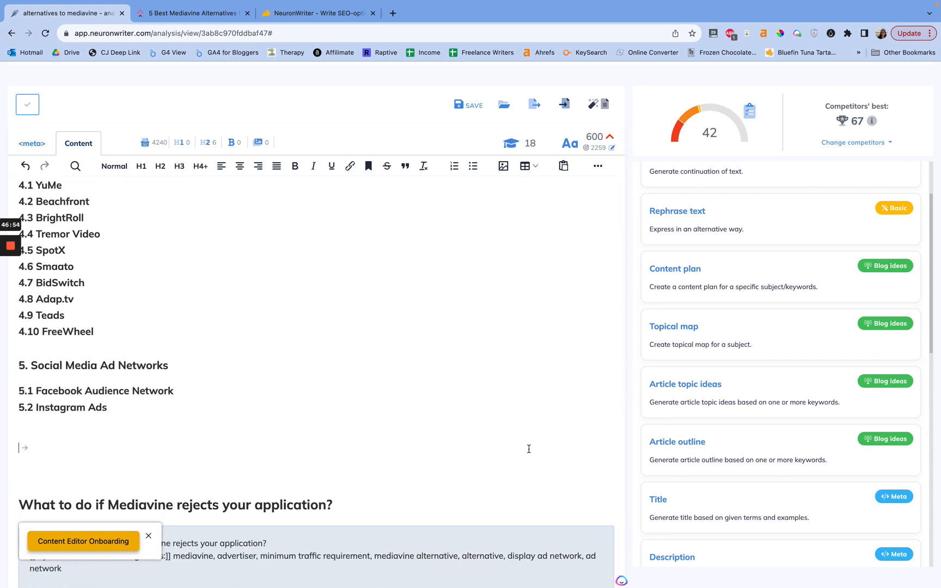
- Generate AI article topic ideas for the keyword "alternatives to mediavine" below the topical map
left_click(717, 384)
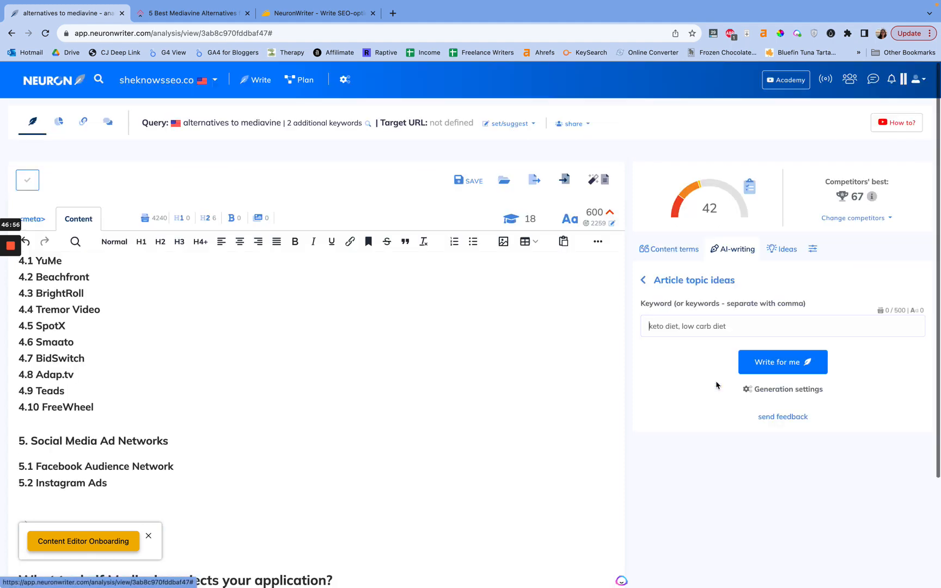
type("alternatives to mediavine")
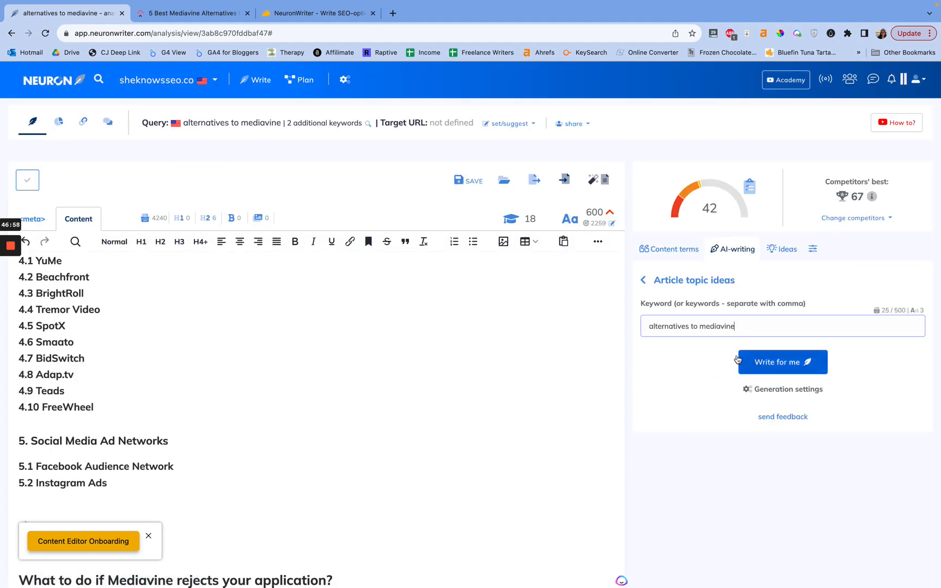
left_click(766, 365)
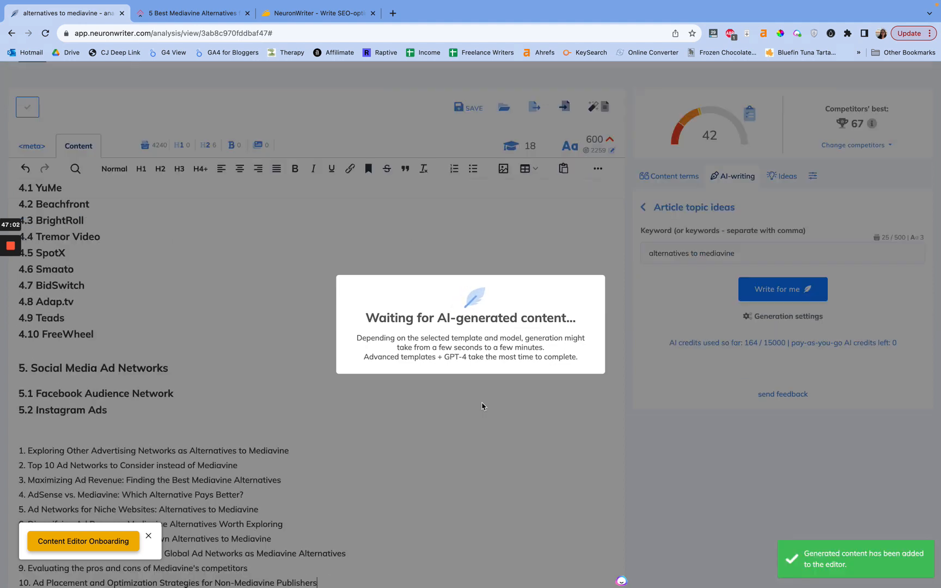
- Read the generated article topic ideas, highlighting the whole numbered list above the Mediavine rejection heading
scroll(381, 359, "down", 5)
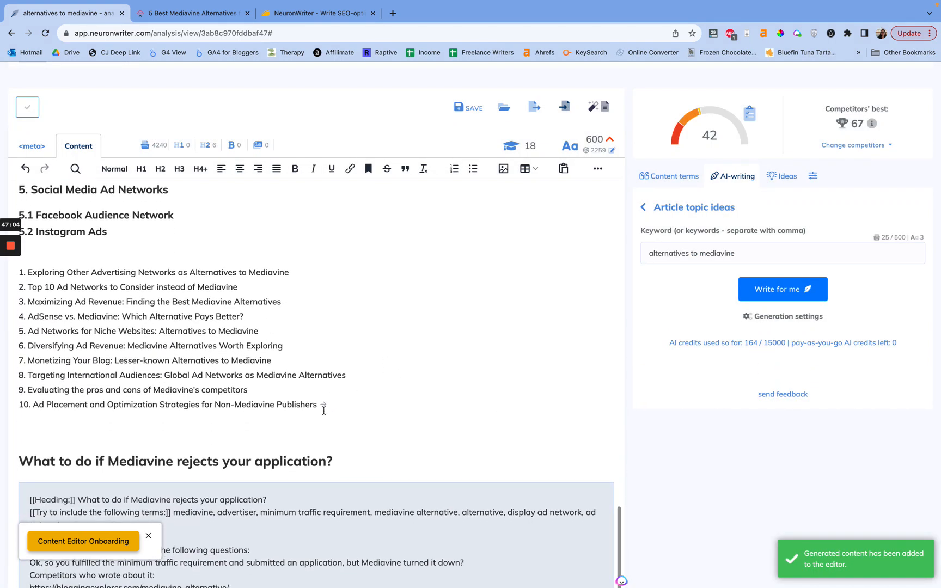
left_click_drag(333, 405, 13, 271)
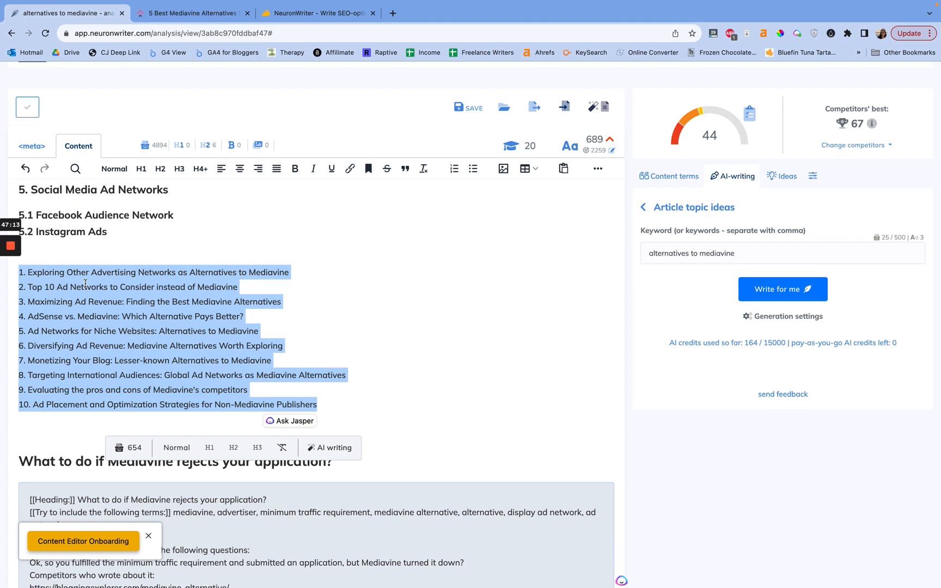
left_click(163, 307)
left_click_drag(346, 408, 17, 274)
left_click(294, 299)
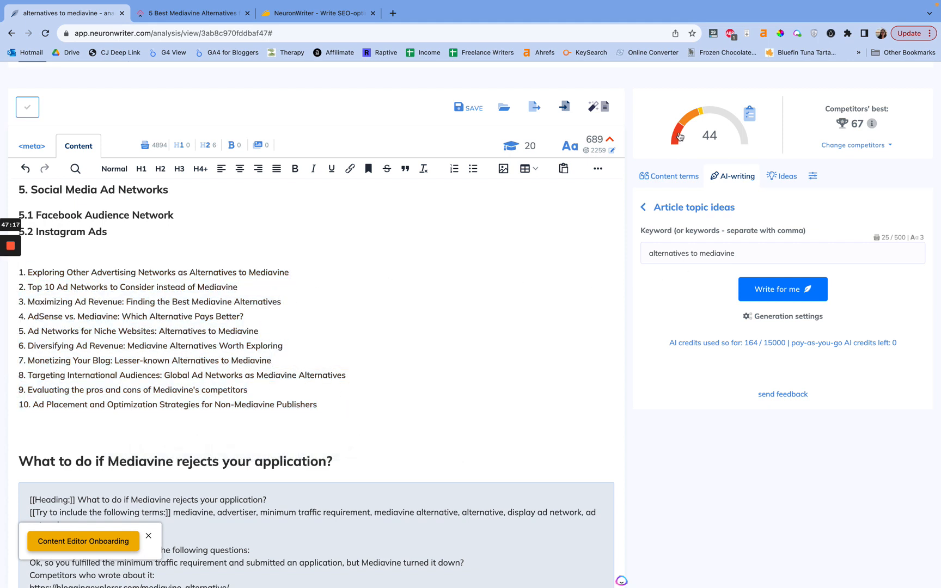
- Return to the AI-writing templates and look through the whole list, including the meta, article, ecommerce, YouTube and email templates
left_click(645, 208)
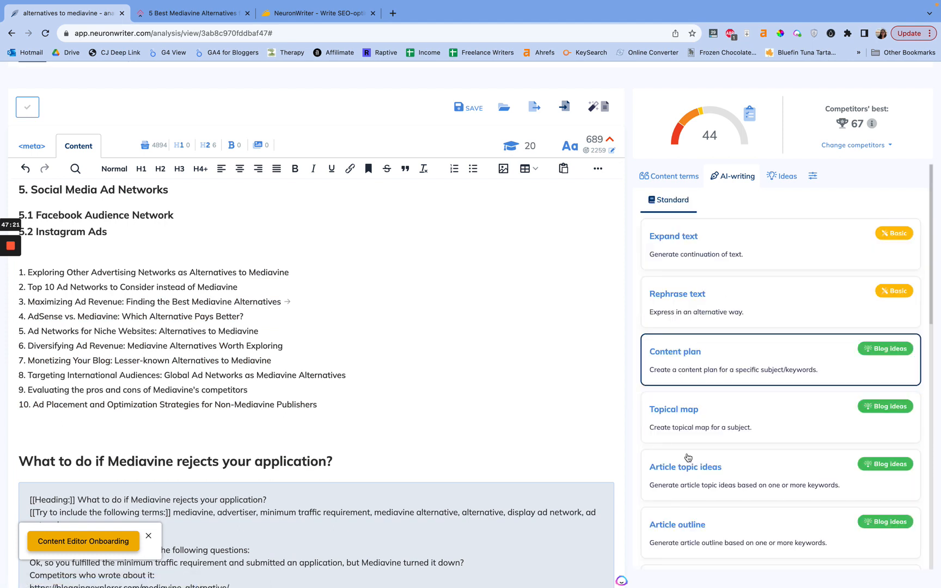
scroll(751, 443, "down", 2)
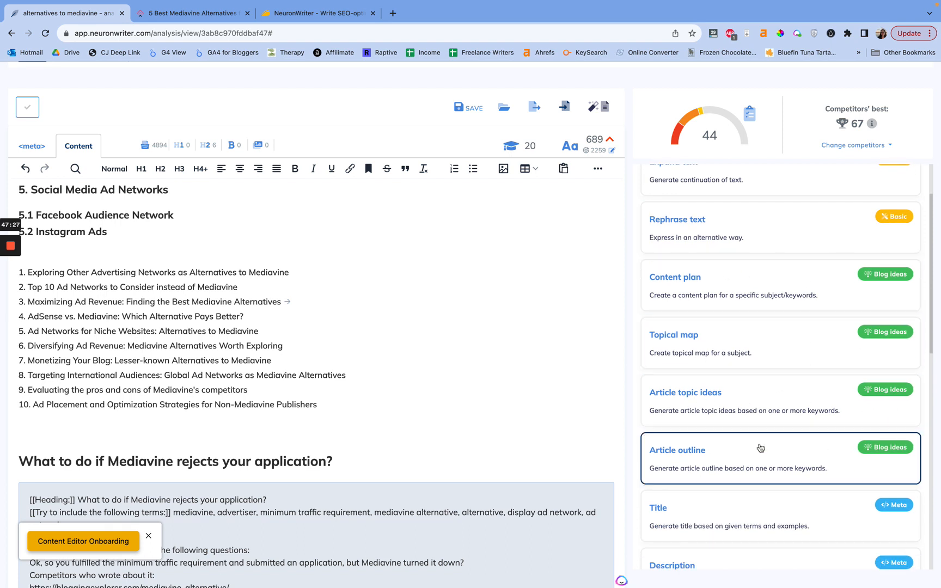
scroll(761, 447, "down", 2)
scroll(761, 447, "down", 2)
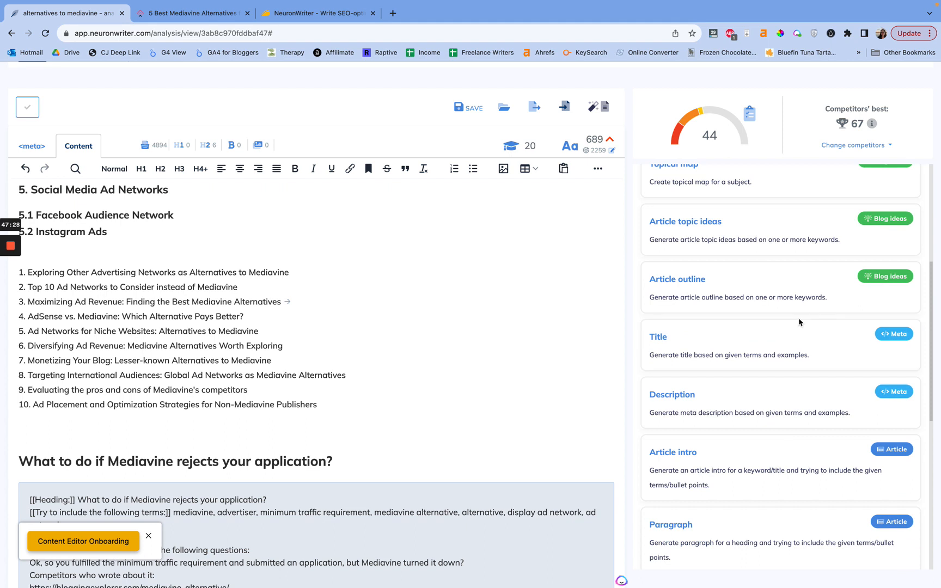
scroll(799, 324, "down", 5)
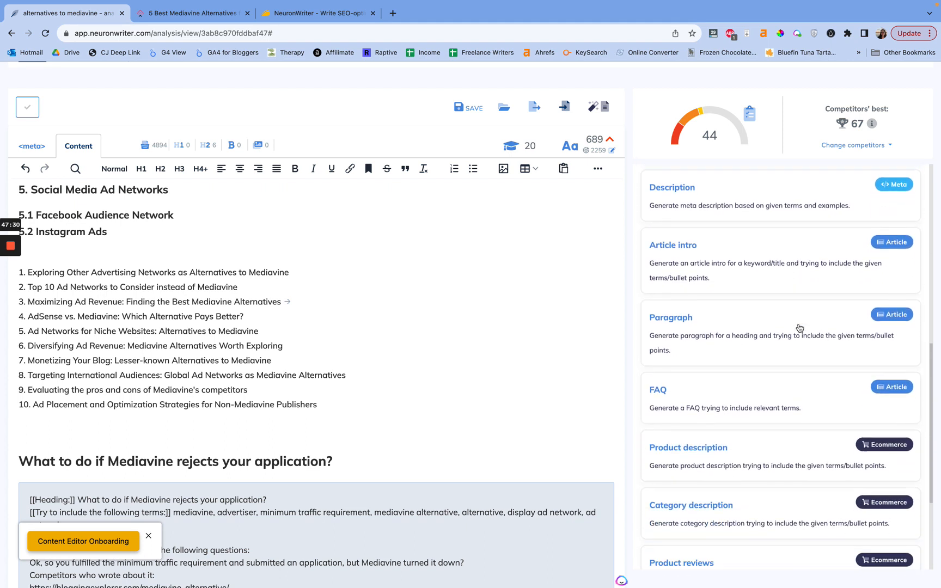
scroll(798, 327, "down", 3)
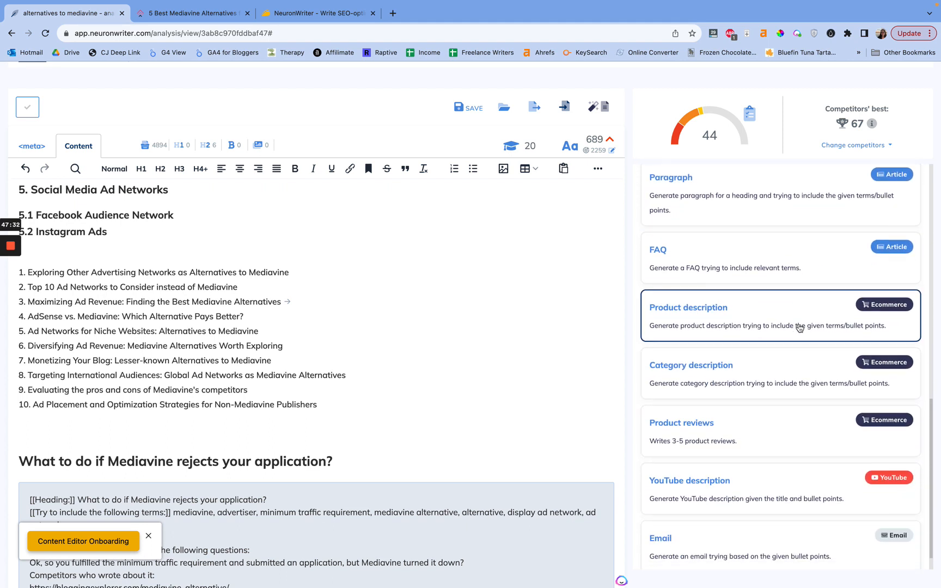
scroll(799, 327, "down", 1)
scroll(748, 429, "up", 10)
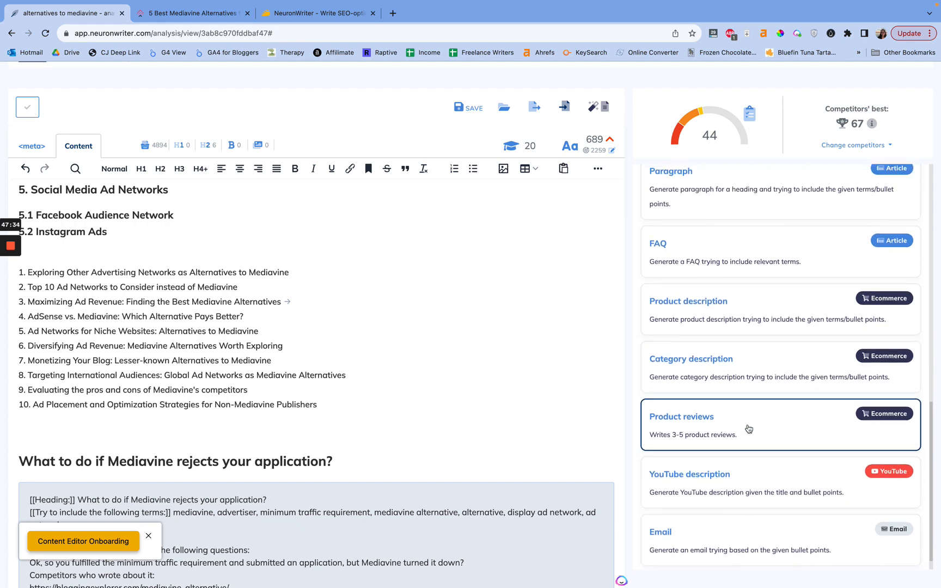
scroll(748, 429, "up", 1)
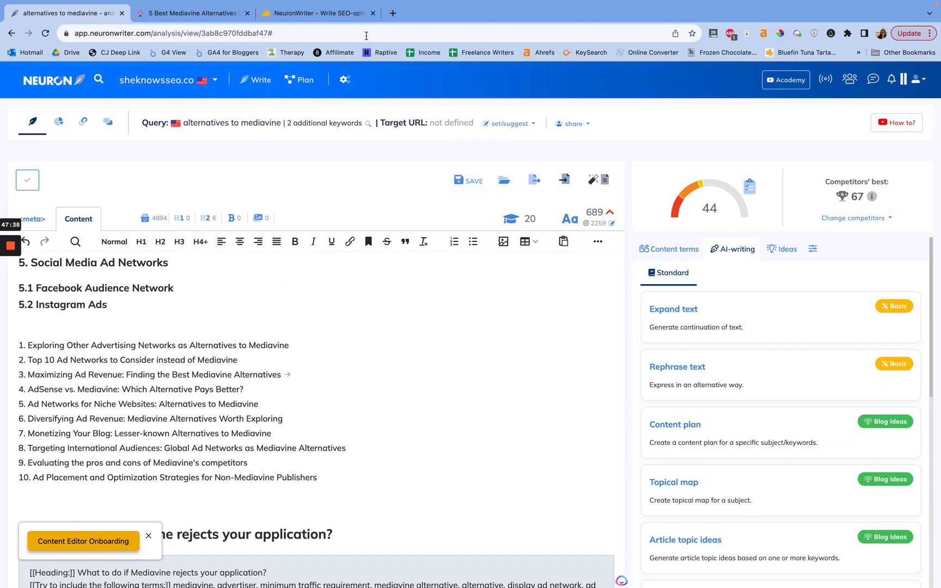
- Switch to the AppSumo NeuronWriter page and examine the Single plan's monthly content analysis queries allowance, highlighting that line
left_click(354, 14)
left_click(198, 262)
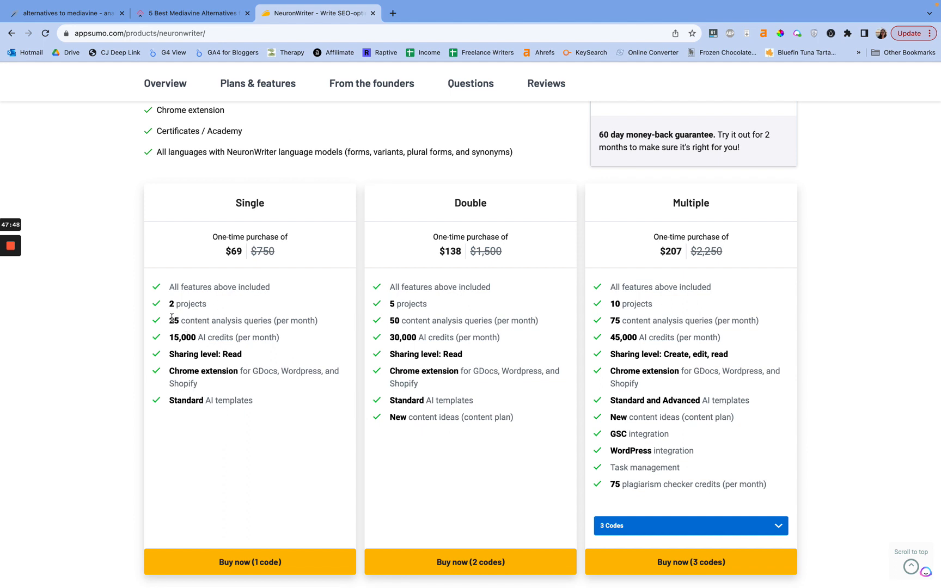
left_click_drag(169, 320, 336, 318)
left_click(297, 329)
left_click_drag(169, 320, 327, 323)
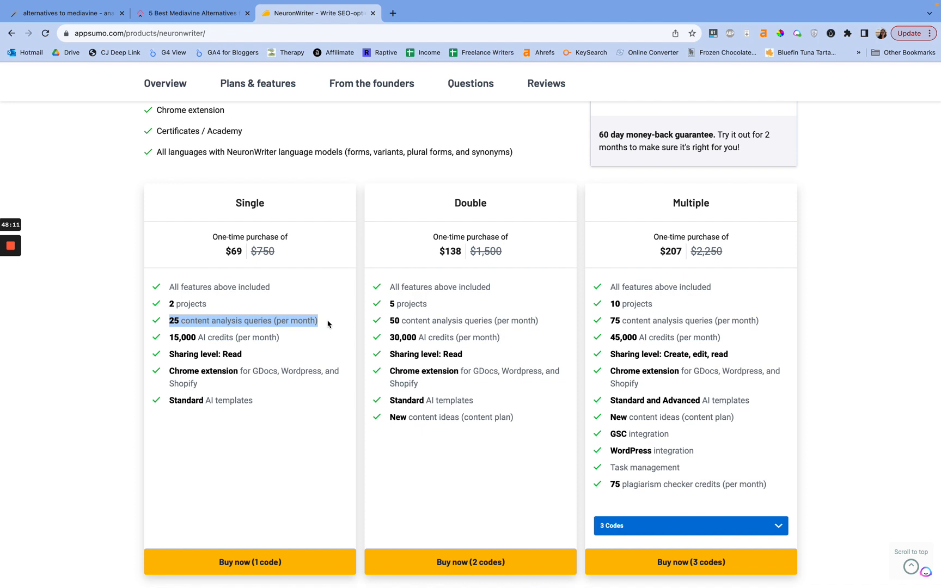
left_click(327, 323)
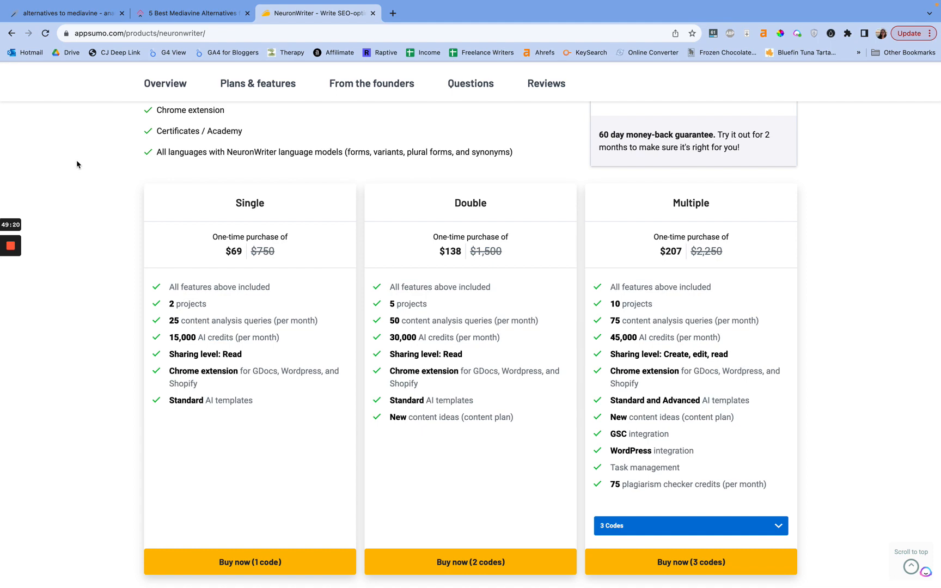
- Switch back to the NeuronWriter editor and look through the draft from the content plan to the article topic ideas
left_click(64, 15)
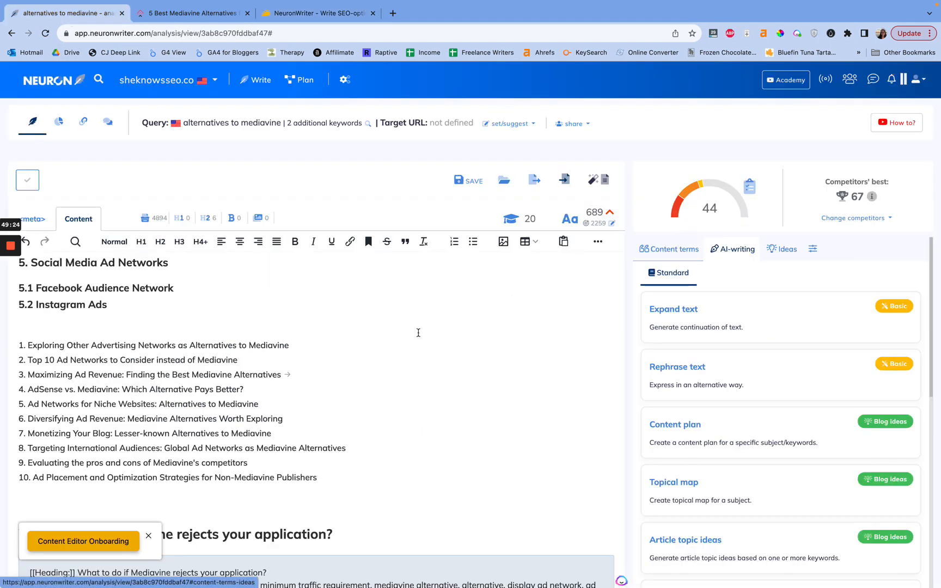
scroll(418, 332, "down", 5)
scroll(418, 333, "up", 20)
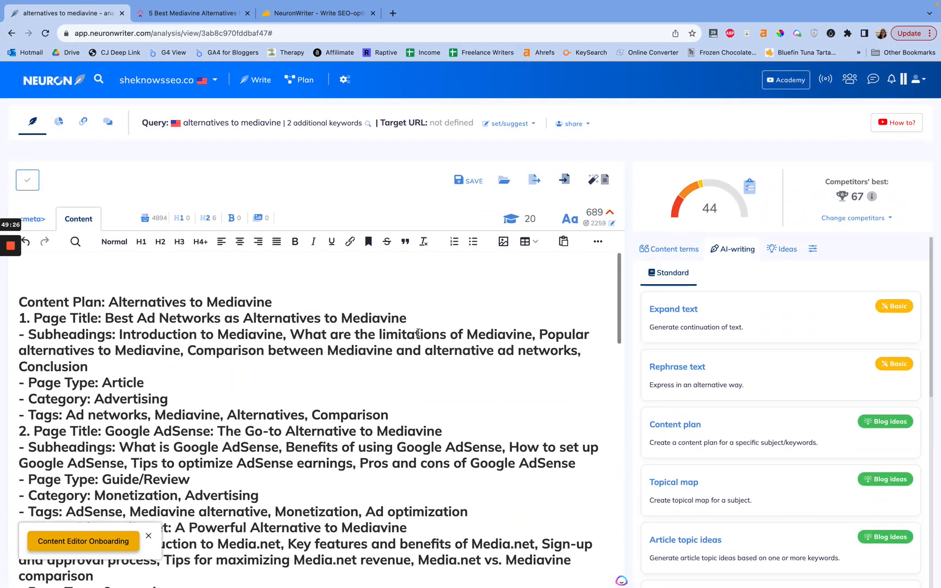
scroll(418, 333, "down", 15)
scroll(417, 338, "up", 15)
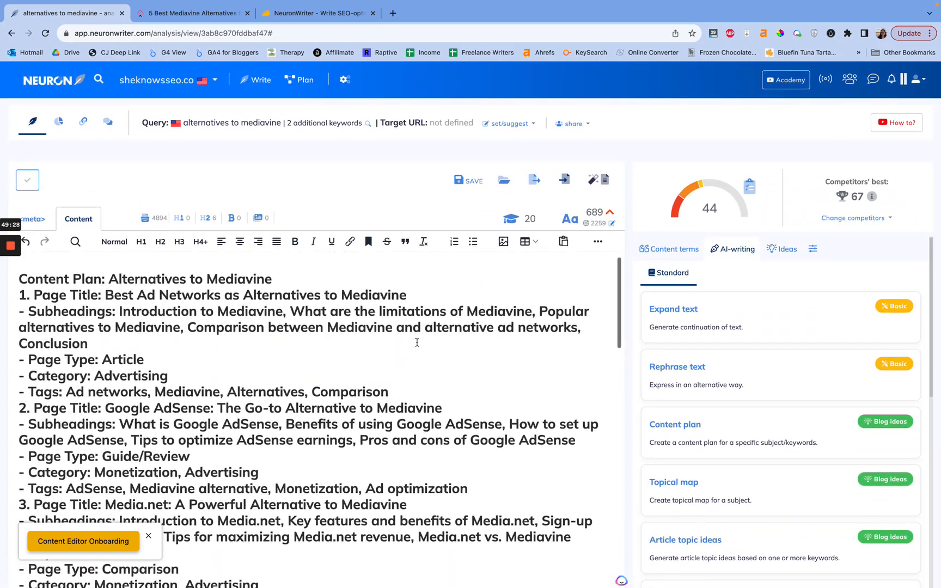
scroll(417, 341, "up", 2)
- Show the content terms for the article and look through the whole basic and extended term list
left_click(670, 249)
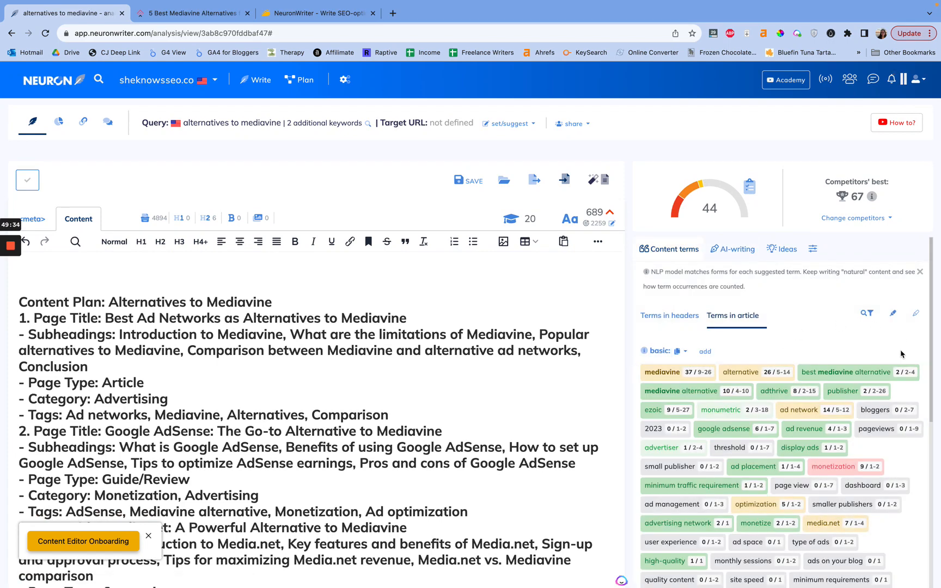
scroll(782, 555, "down", 10)
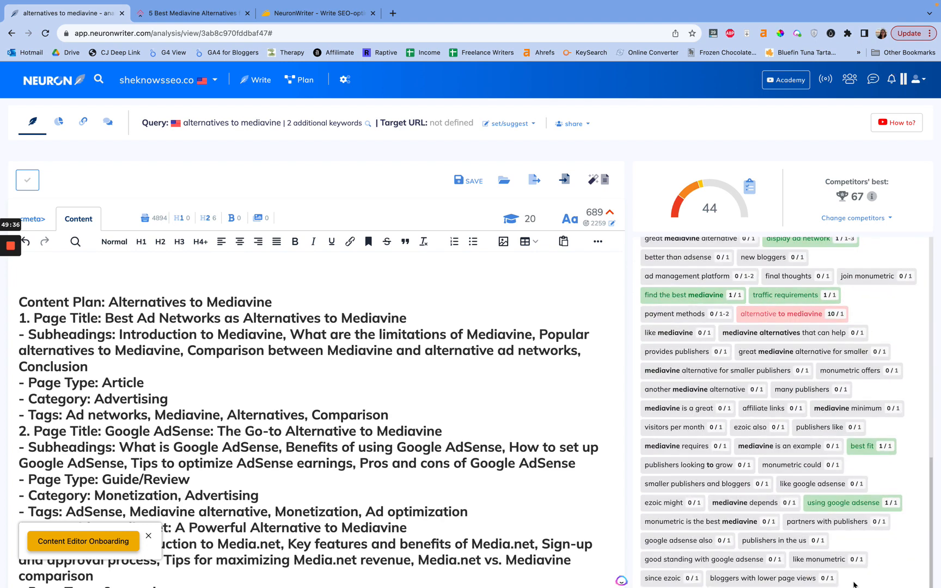
scroll(689, 333, "up", 10)
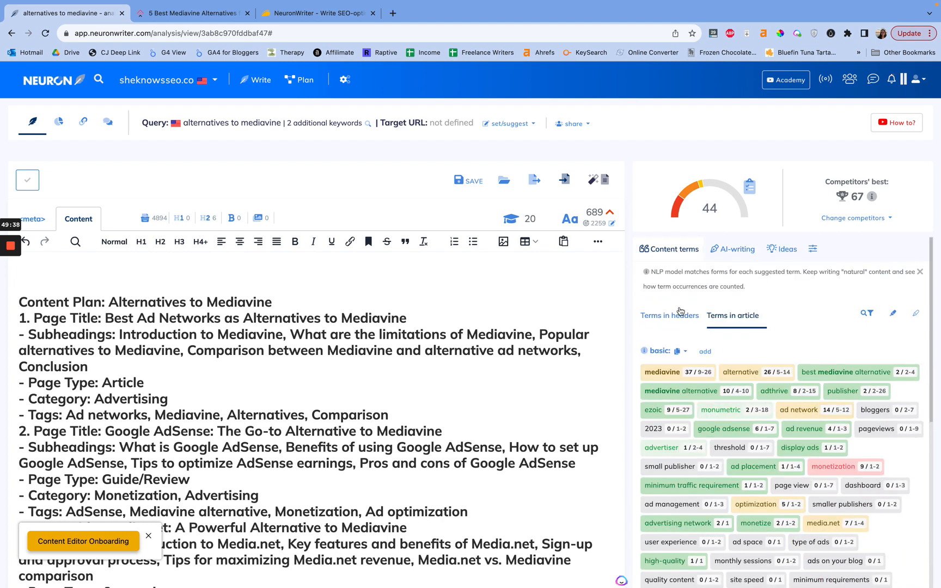
- Copy the whole basic terms block and paste it at the start of the article, above the content plan
left_click(705, 352)
left_click(591, 265)
left_click_drag(637, 358, 881, 446)
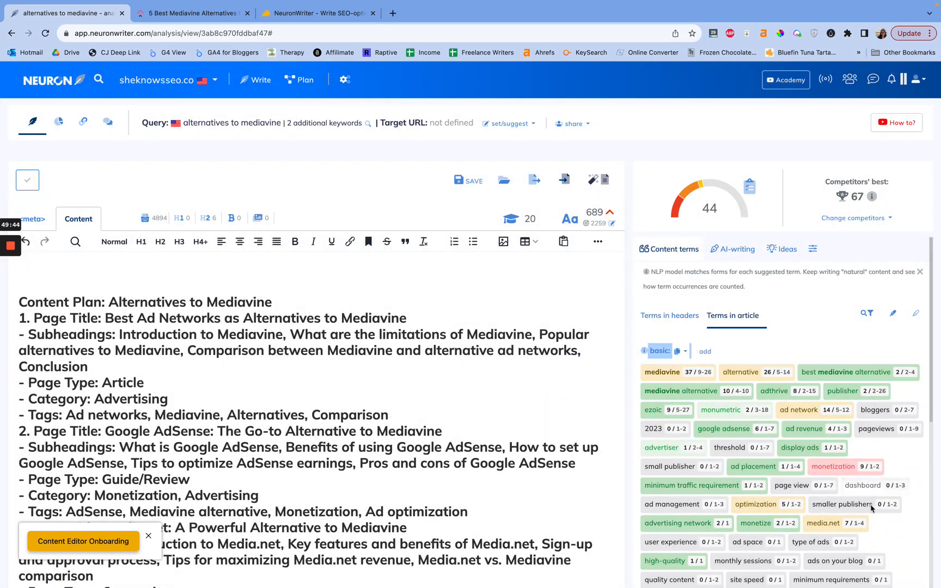
left_click(282, 267)
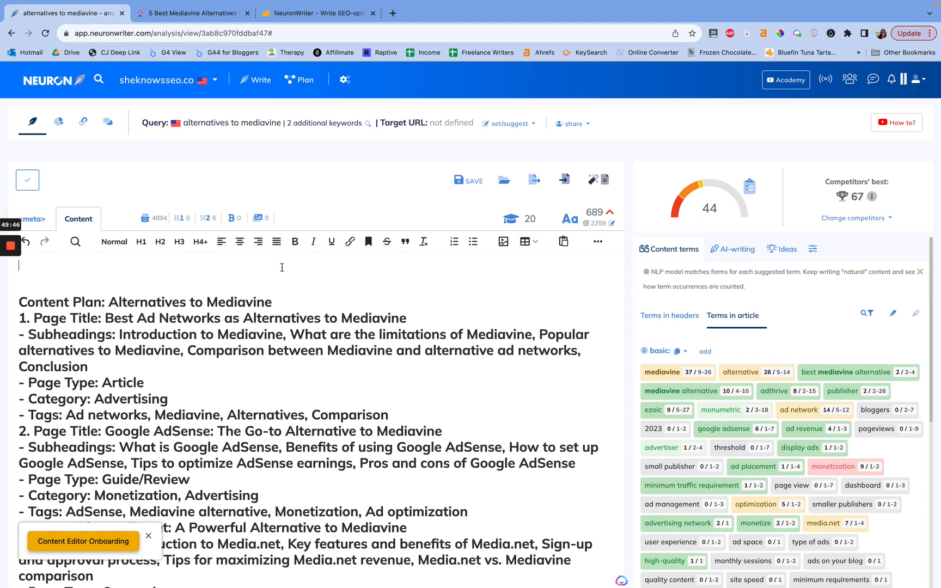
key("super+v")
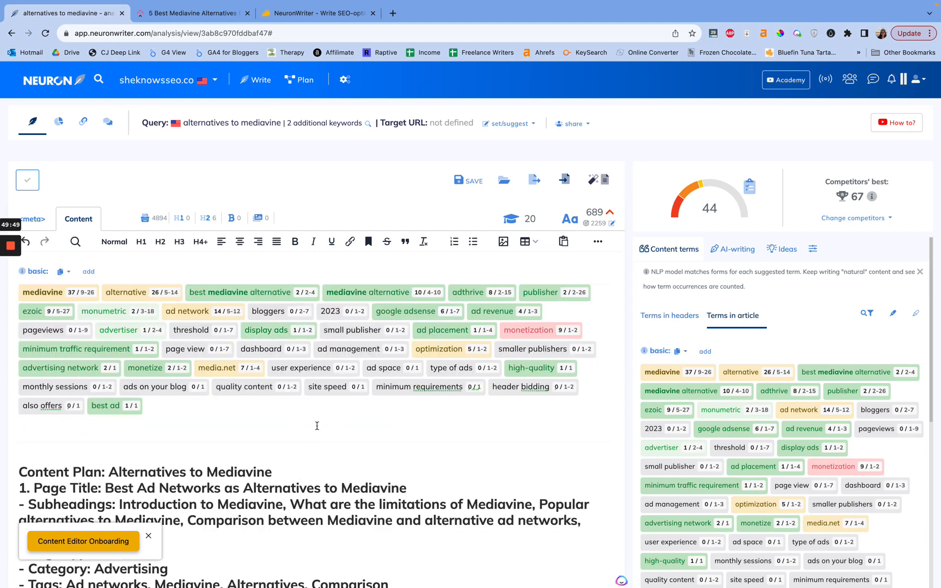
- Look over the remaining content terms and examine the overall content score breakdown, closing it when done
scroll(776, 490, "down", 10)
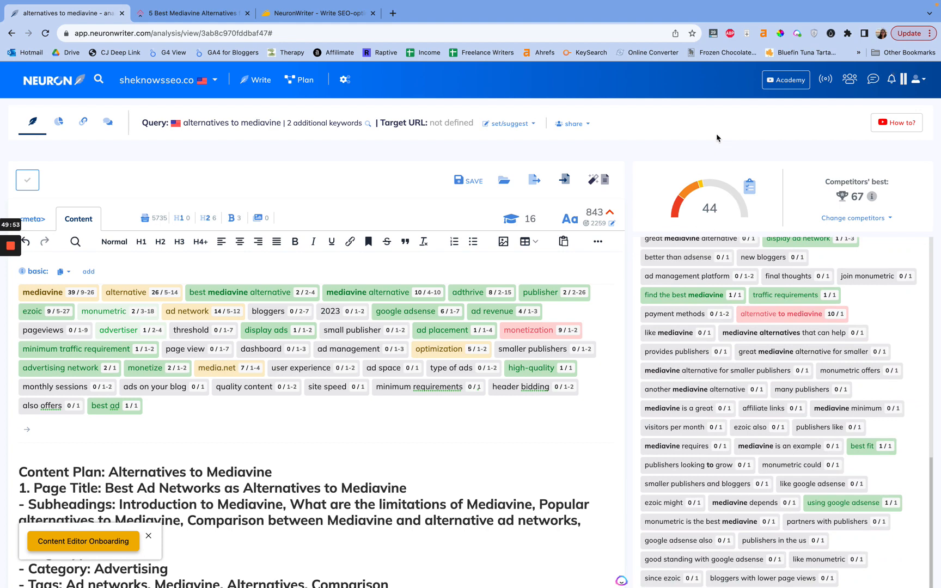
left_click_drag(568, 387, 593, 406)
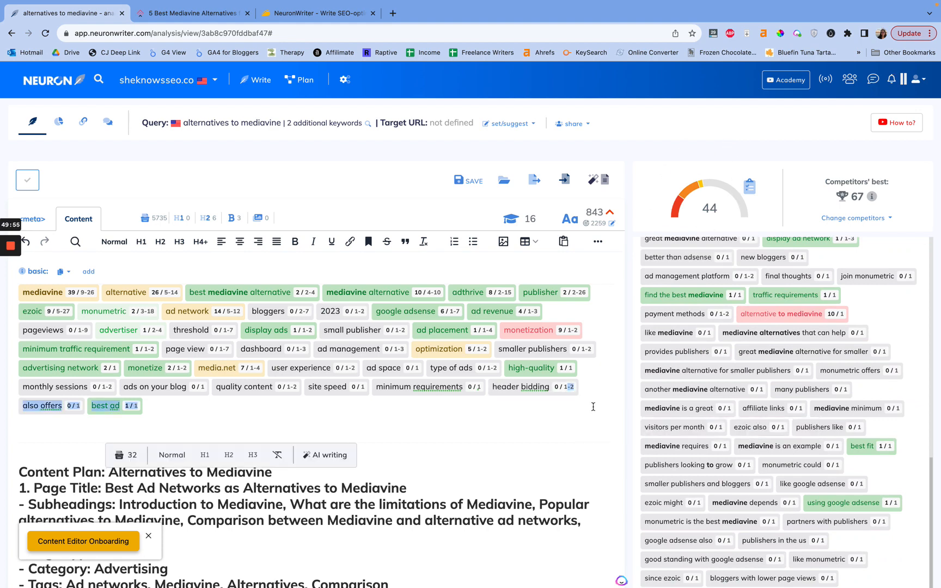
left_click(565, 412)
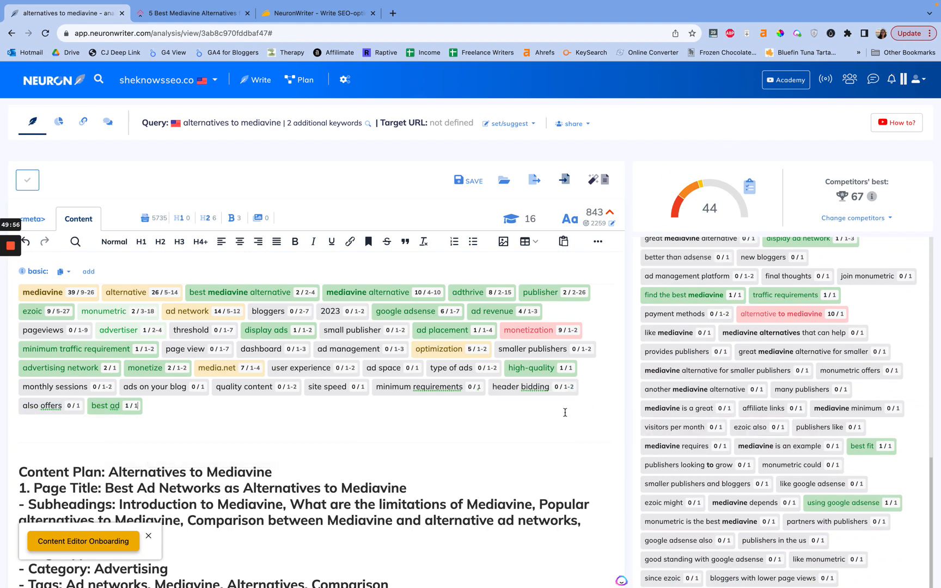
left_click(709, 206)
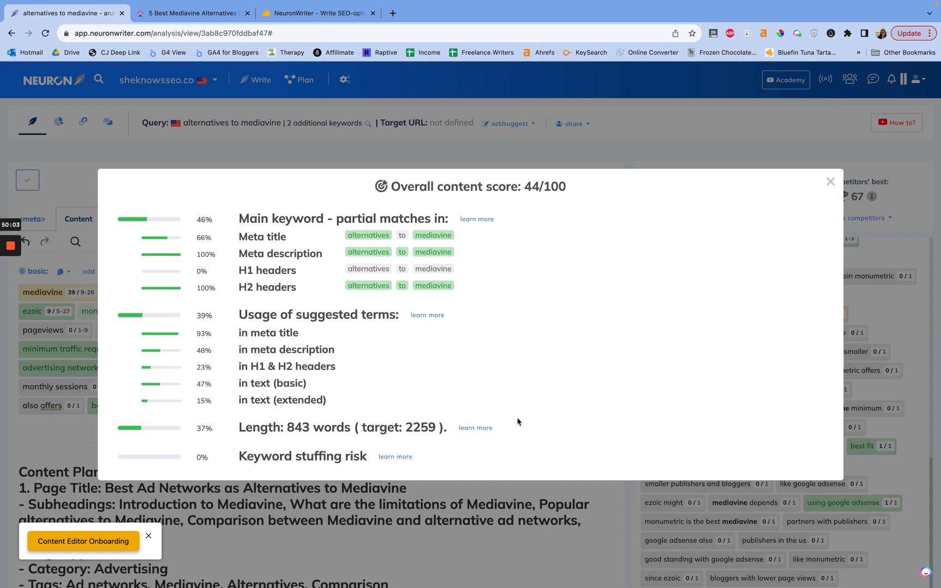
left_click(830, 181)
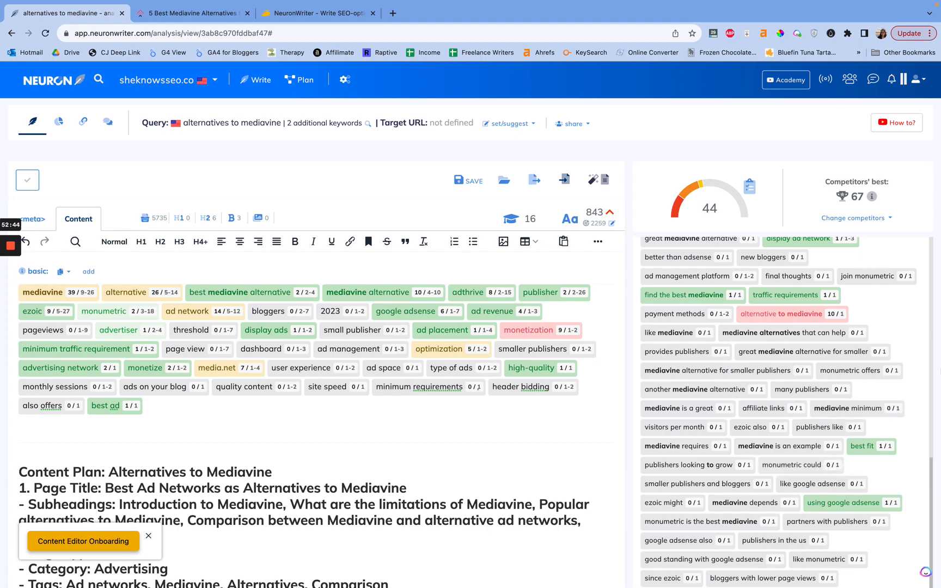
- View the NeuronWriter Family Facebook group, return to the editor and open the support chat
left_click(849, 81)
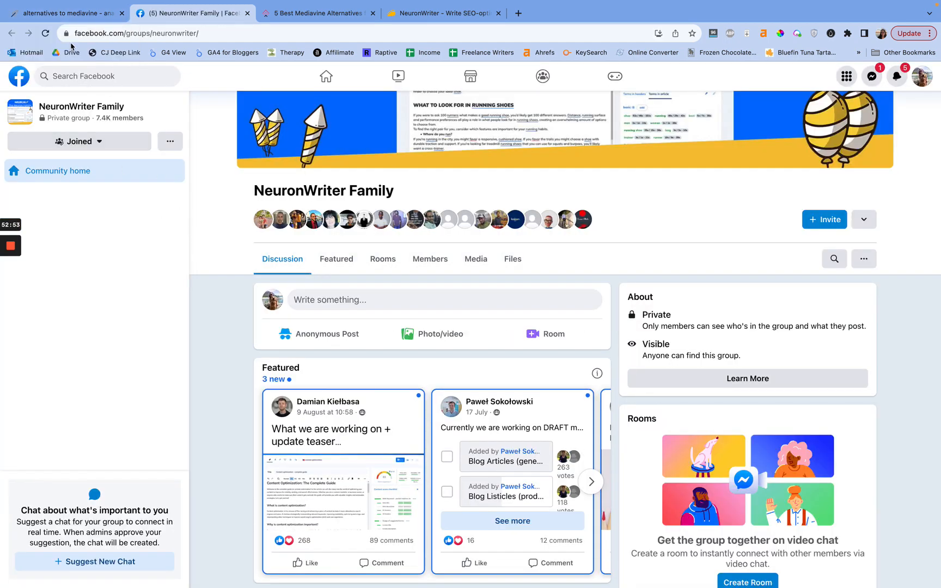
left_click(74, 19)
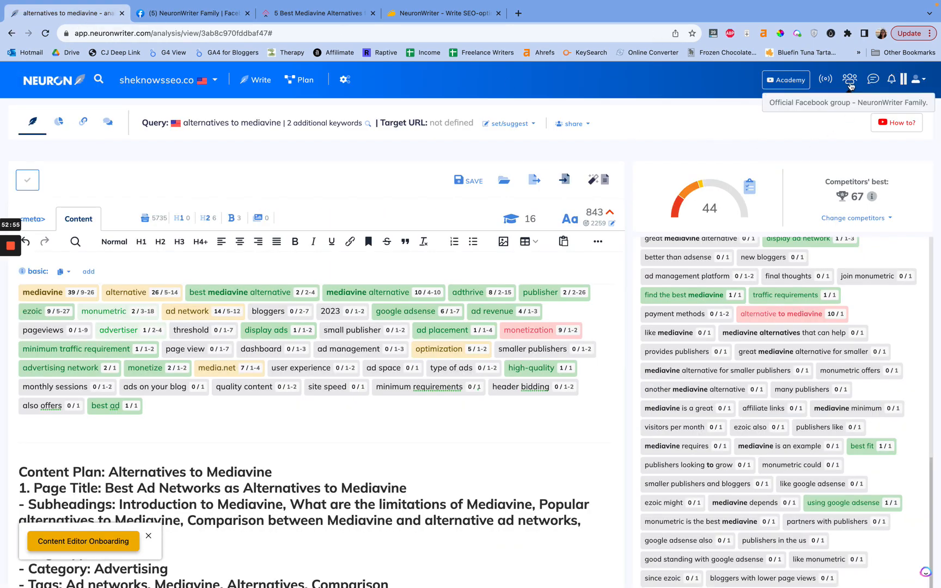
left_click(873, 80)
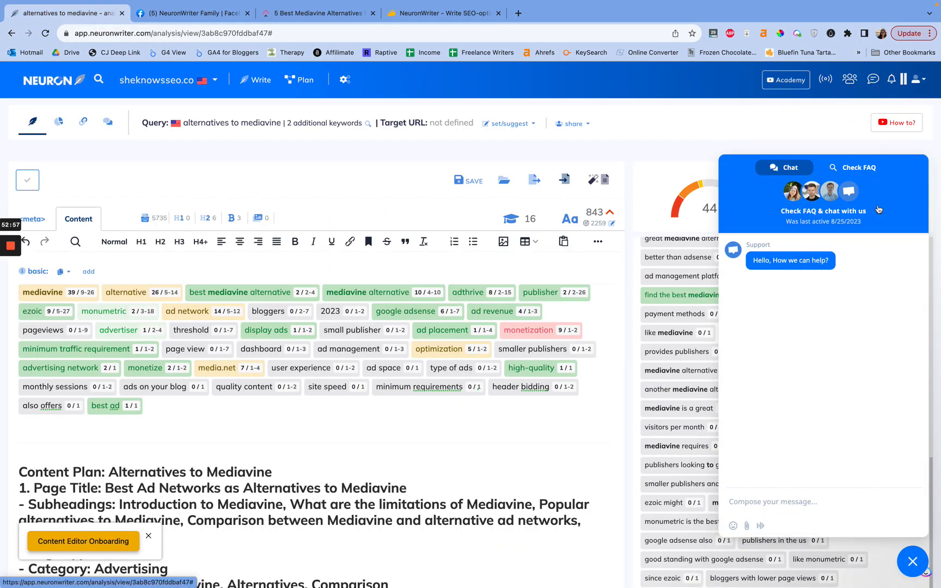
- Open the what's-new window, dismiss the support chat and look through the planned features on the Roadmap
left_click(824, 80)
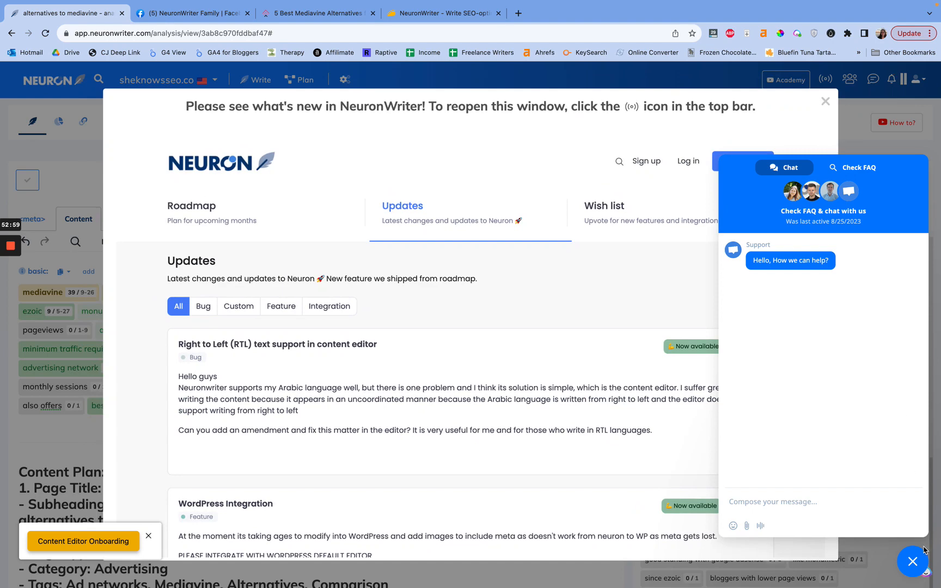
left_click(912, 561)
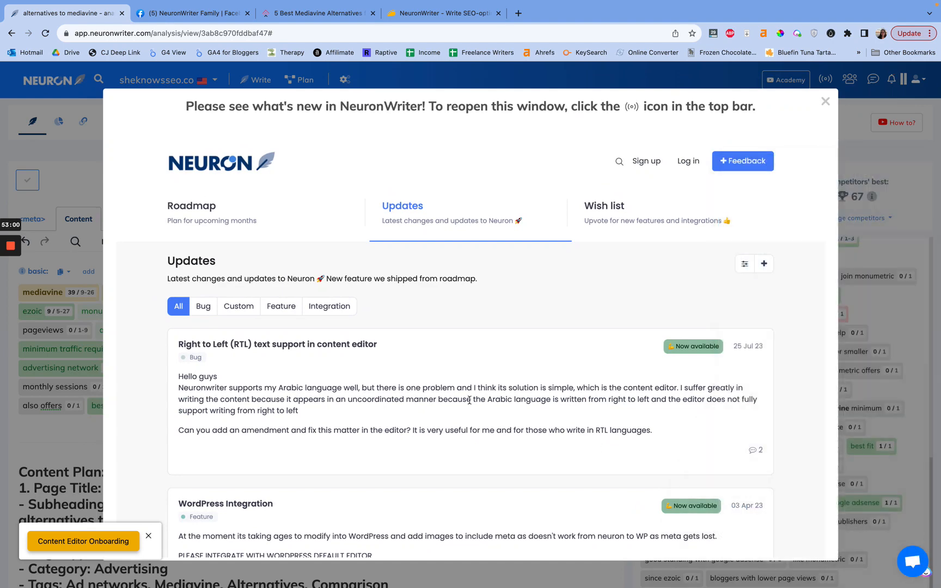
left_click(242, 218)
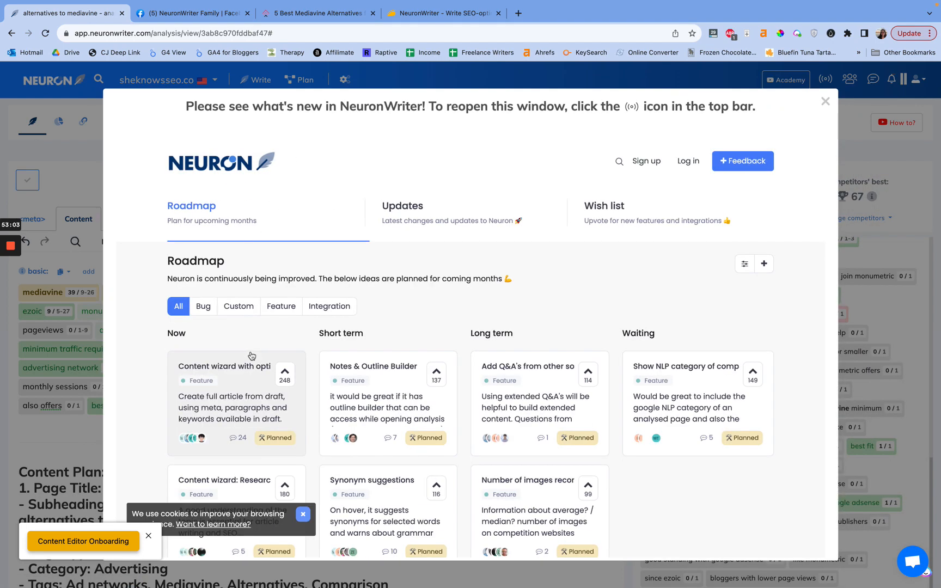
scroll(341, 243, "down", 5)
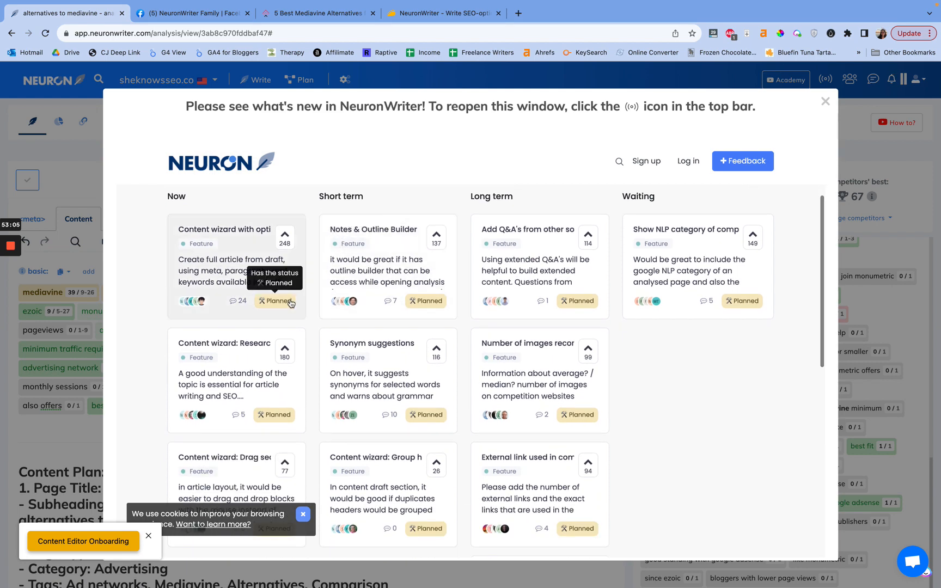
scroll(291, 303, "down", 1)
scroll(290, 303, "up", 2)
scroll(321, 261, "down", 3)
scroll(329, 240, "down", 2)
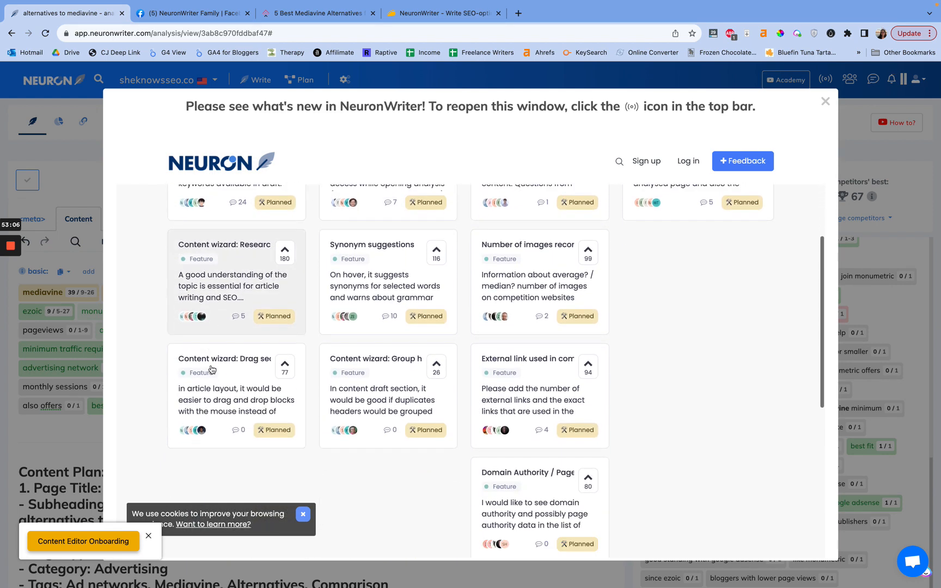
scroll(611, 417, "up", 5)
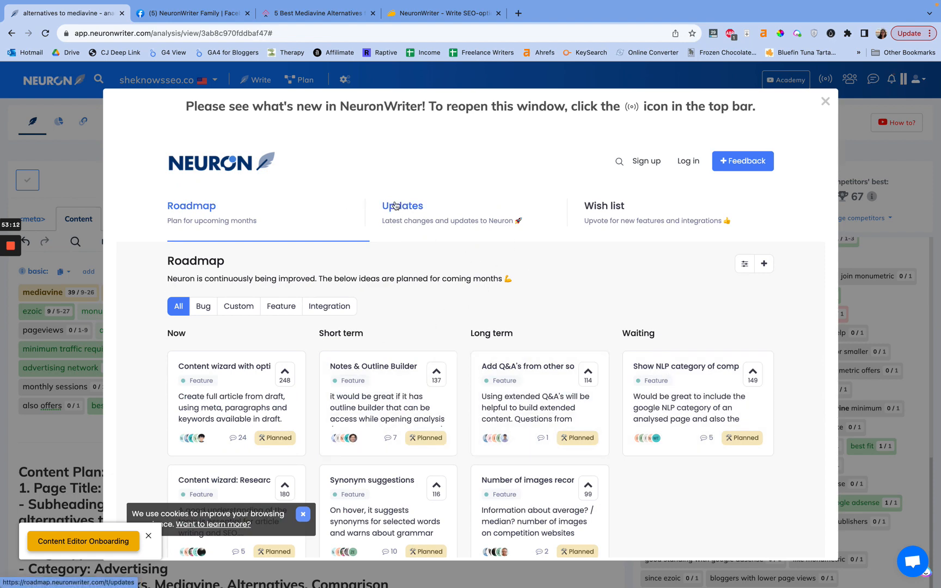
- Examine the latest NeuronWriter updates, including the right-to-left text support and WordPress Integration entries
left_click(427, 234)
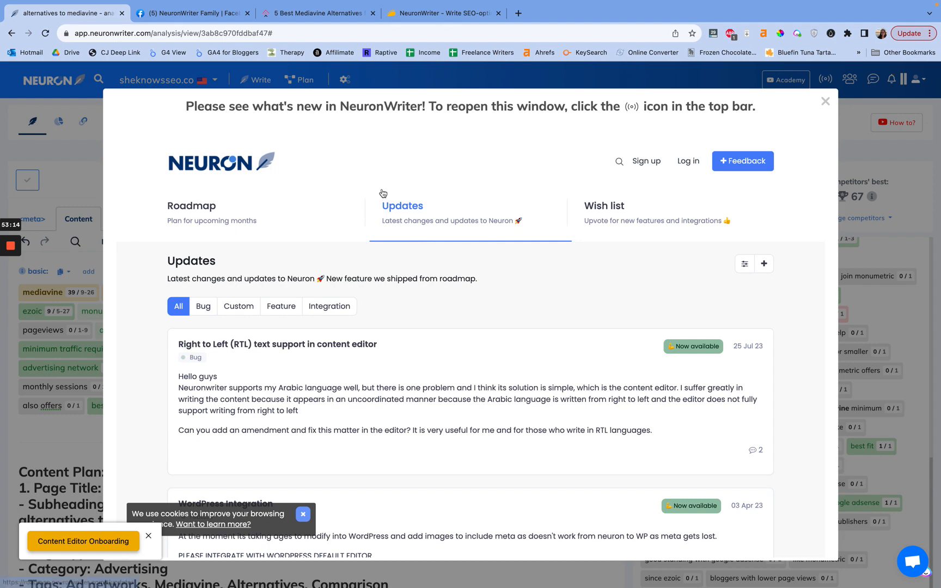
scroll(388, 225, "down", 1)
scroll(393, 251, "up", 1)
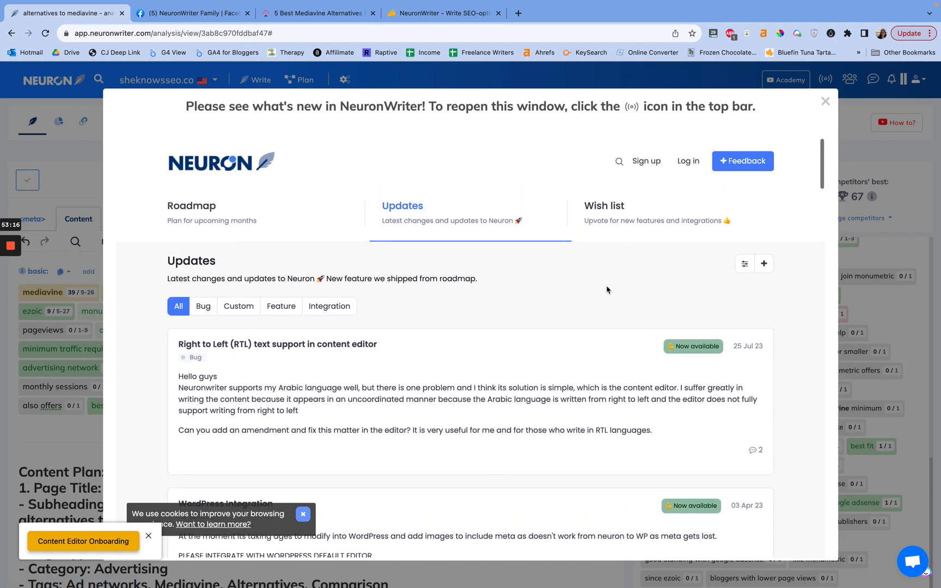
scroll(485, 338, "down", 2)
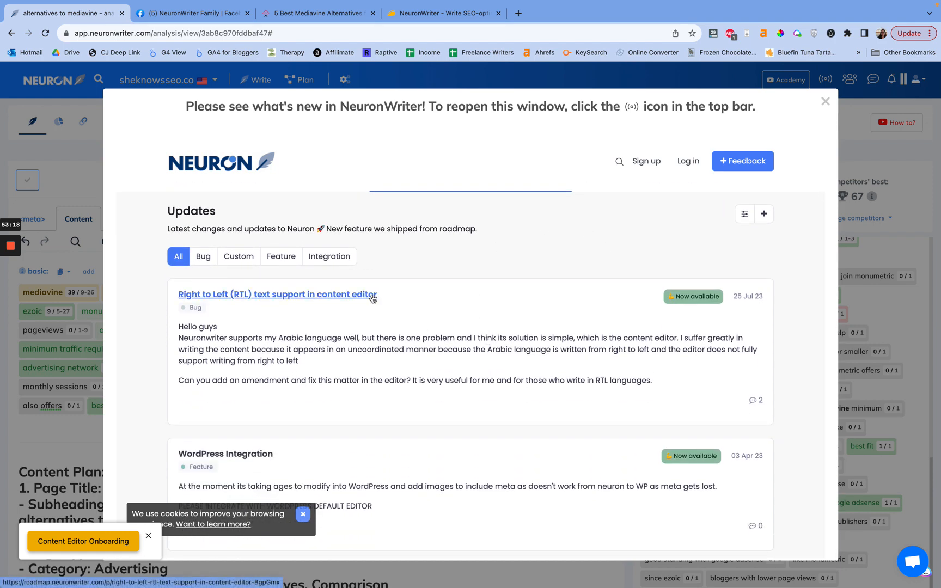
scroll(443, 227, "down", 1)
scroll(443, 227, "up", 2)
- Look through the Wish list of requested features and integrations, and close the what's-new window
left_click(626, 238)
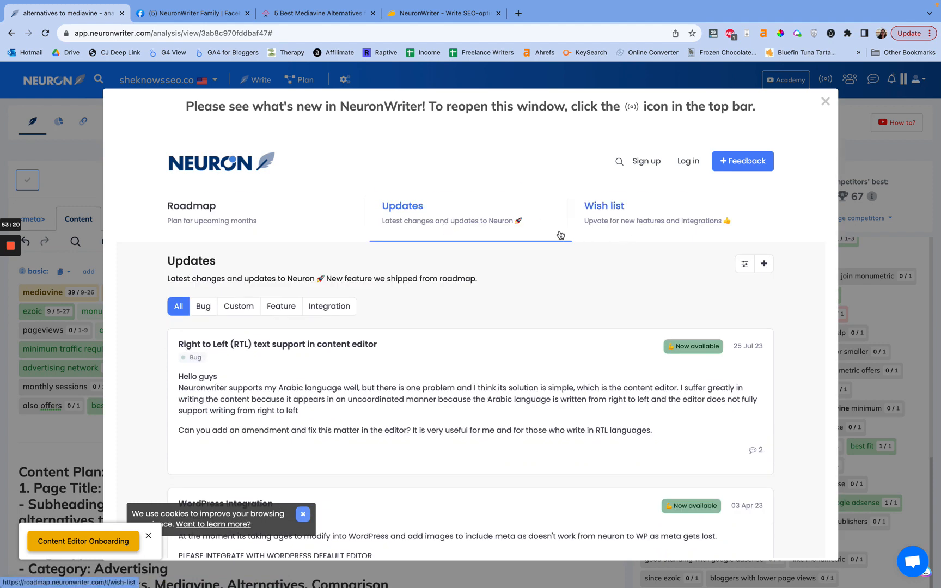
scroll(524, 255, "down", 1)
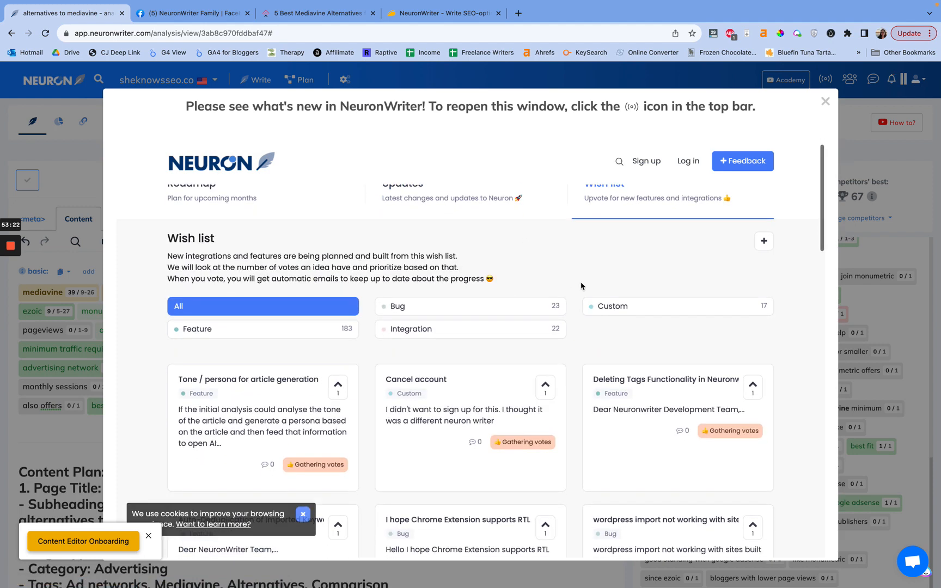
scroll(571, 308, "down", 3)
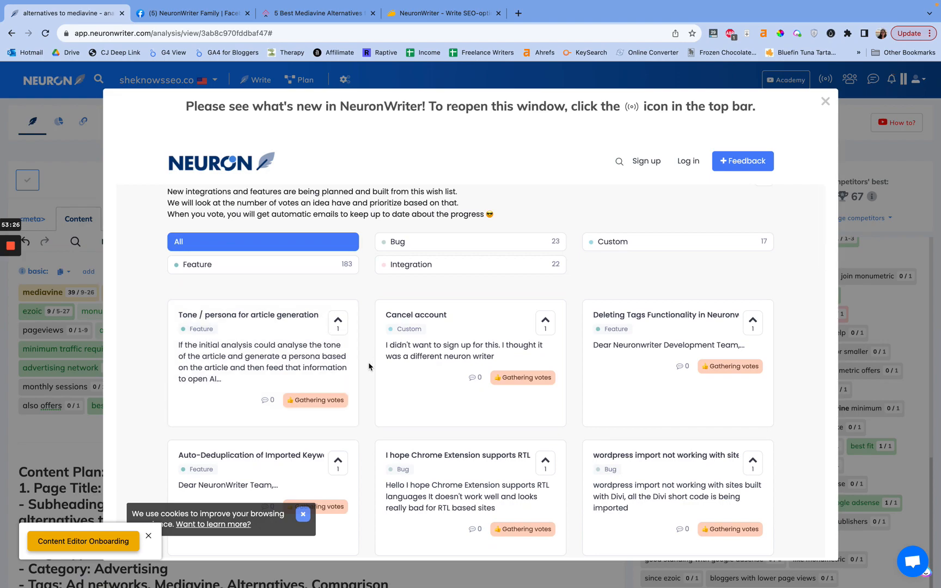
scroll(369, 363, "down", 10)
scroll(369, 366, "down", 5)
scroll(369, 366, "up", 20)
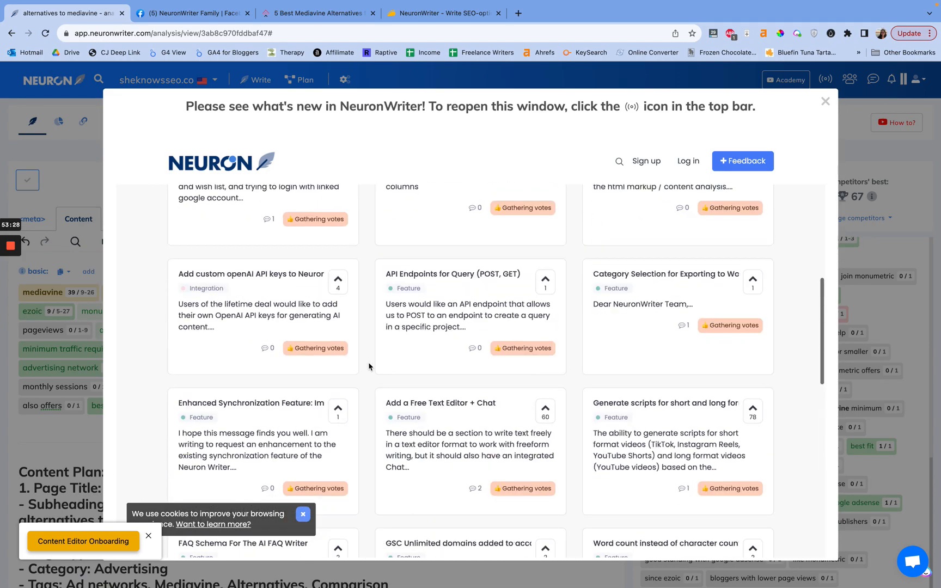
left_click(254, 224)
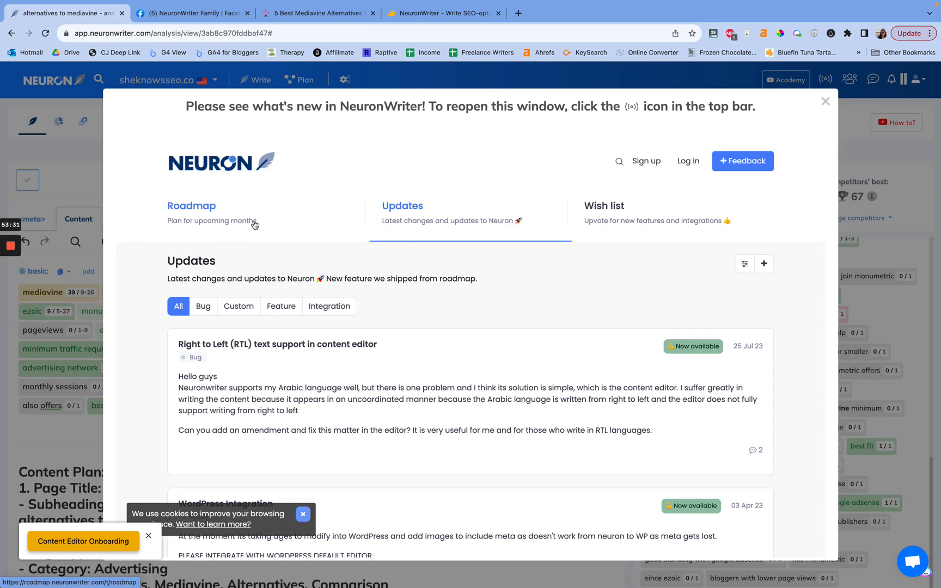
left_click(825, 102)
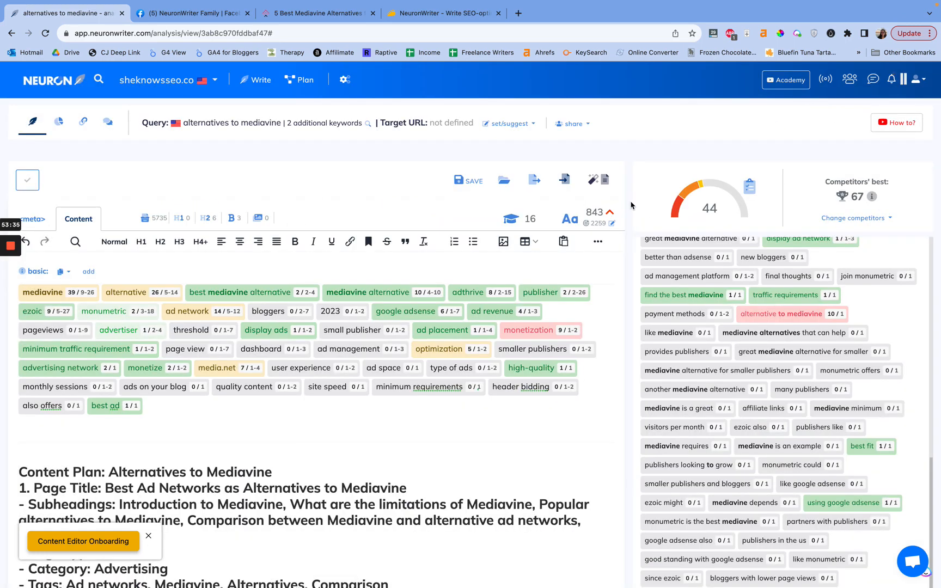